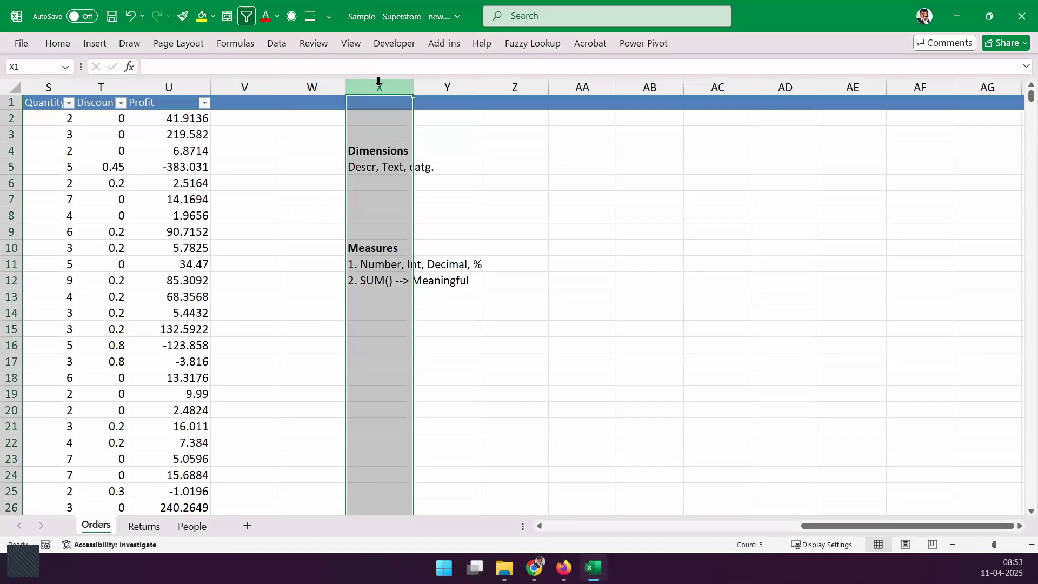
drag(395, 140, 433, 112)
drag(415, 241, 449, 220)
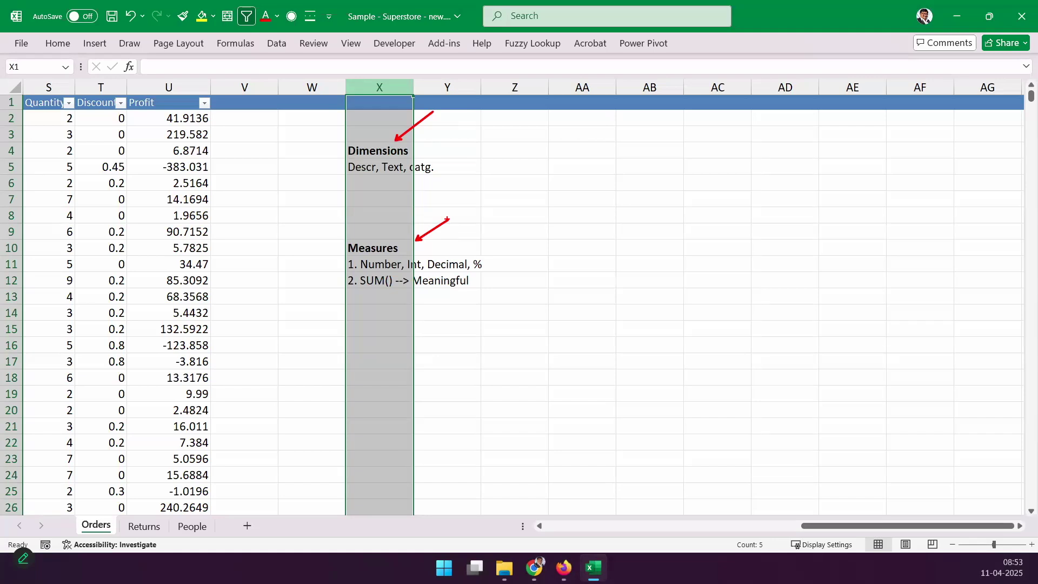
key(Escape)
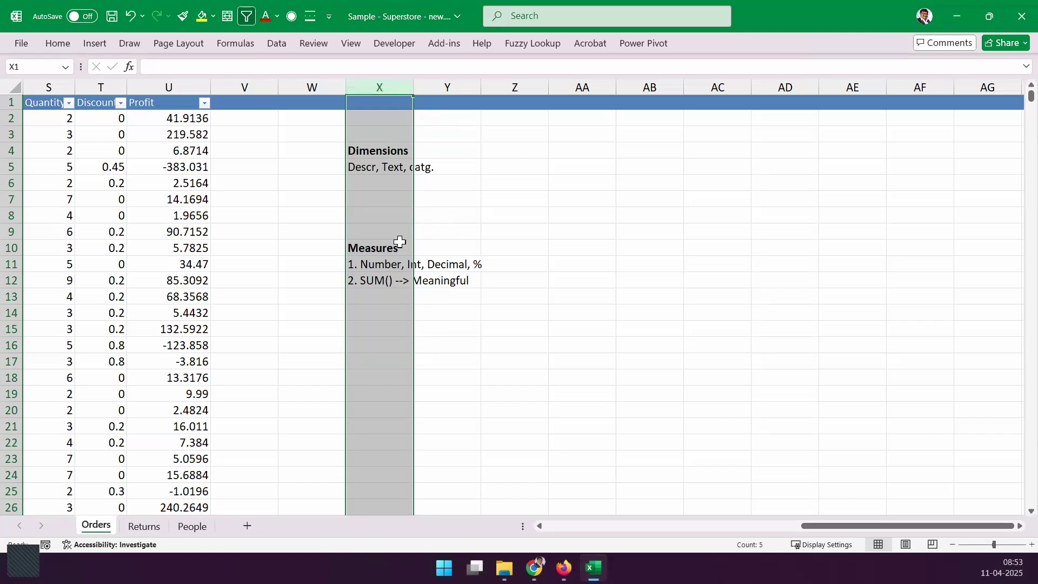
- Clear the Dimensions and Measures notes by emptying the contents of column X in the Orders sheet
click(401, 246)
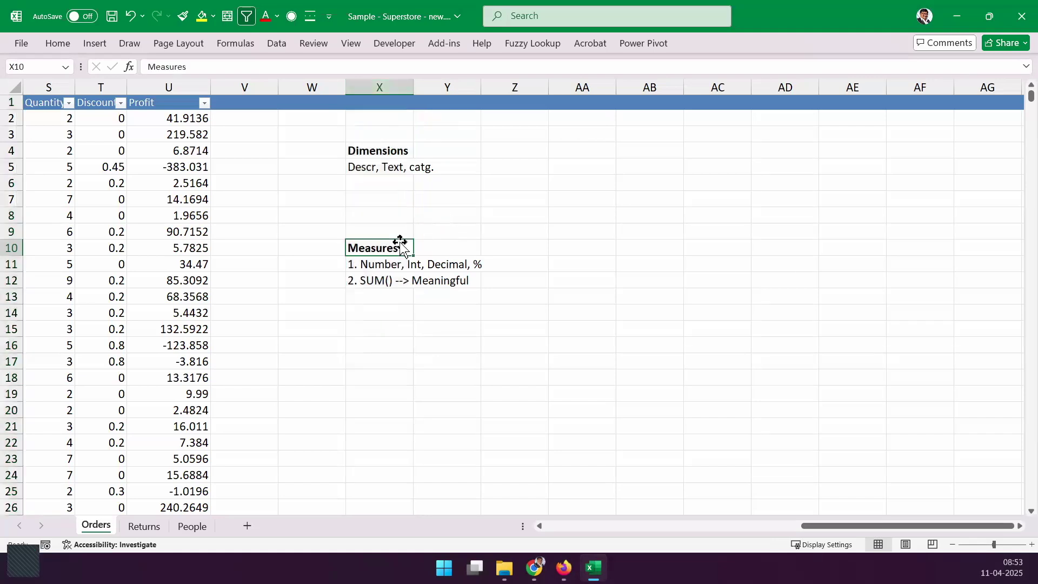
click(377, 87)
right_click(377, 87)
click(388, 261)
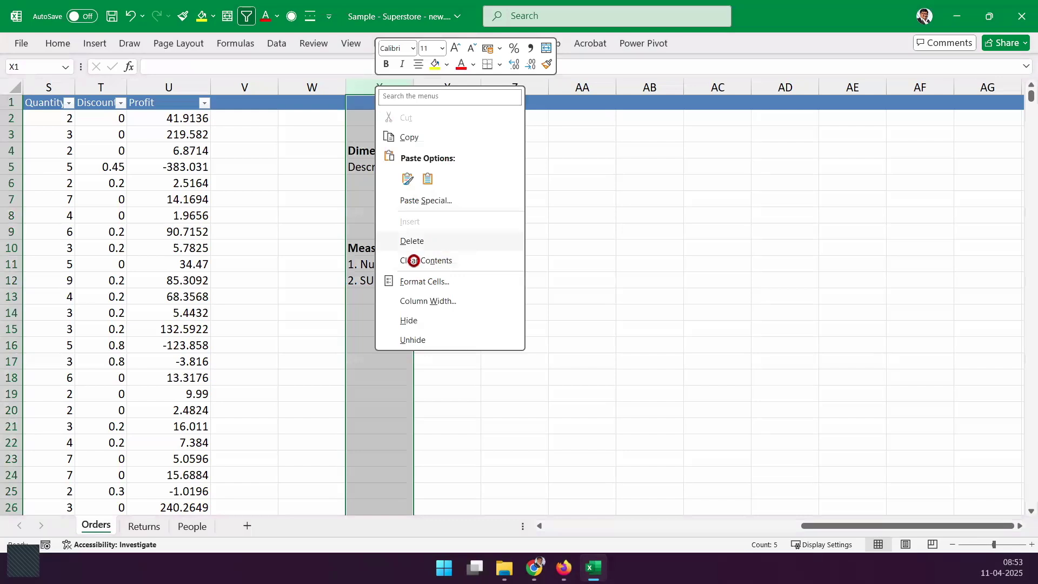
click(349, 266)
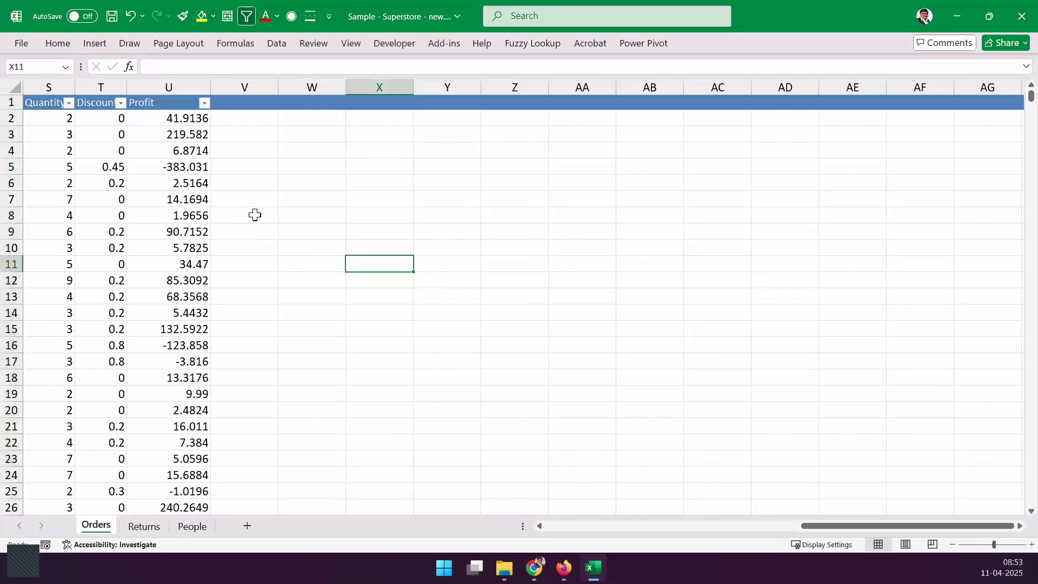
drag(829, 528, 188, 239)
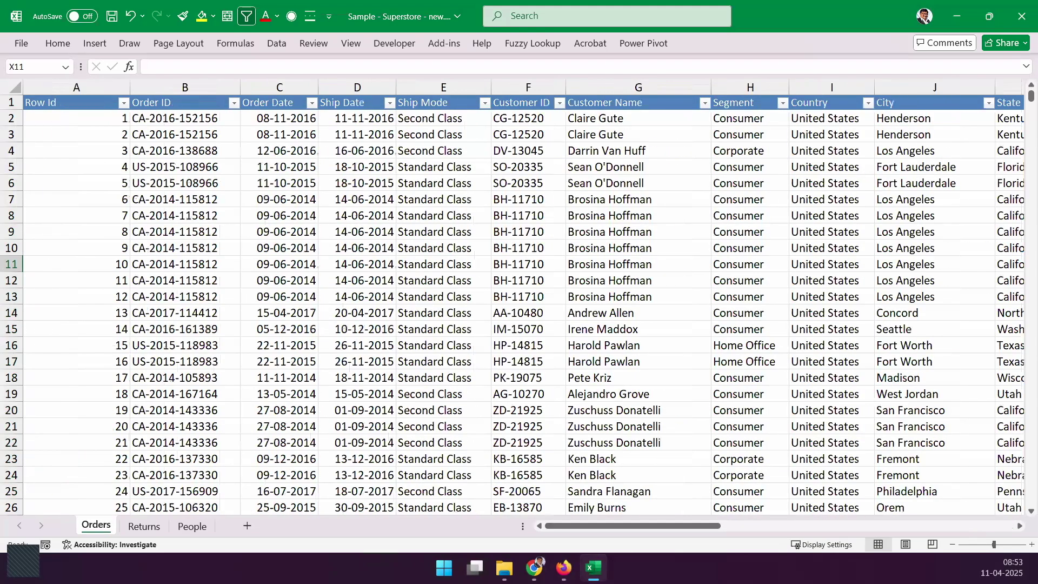
key(super)
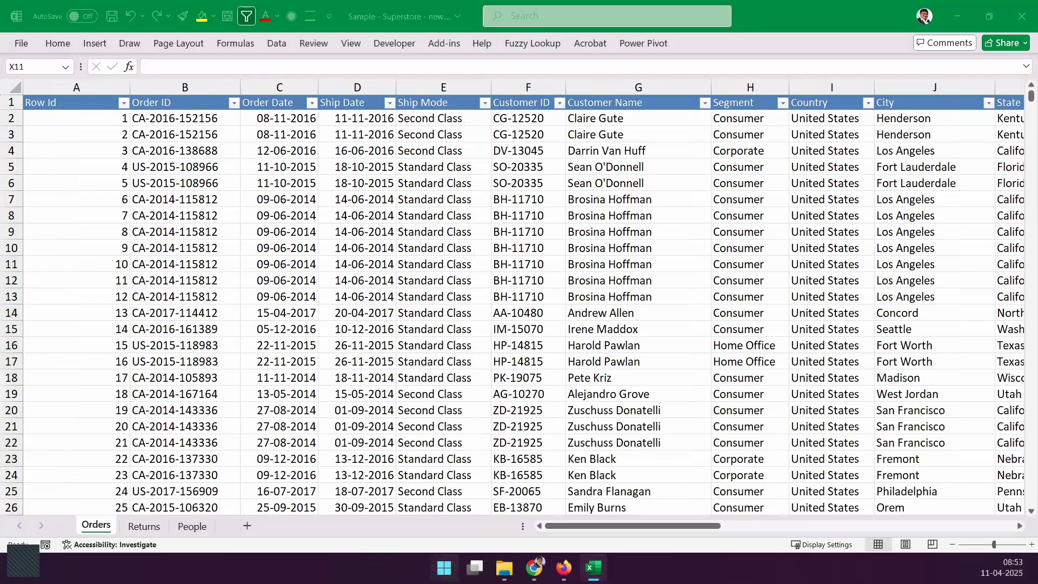
text(power BI Desktop)
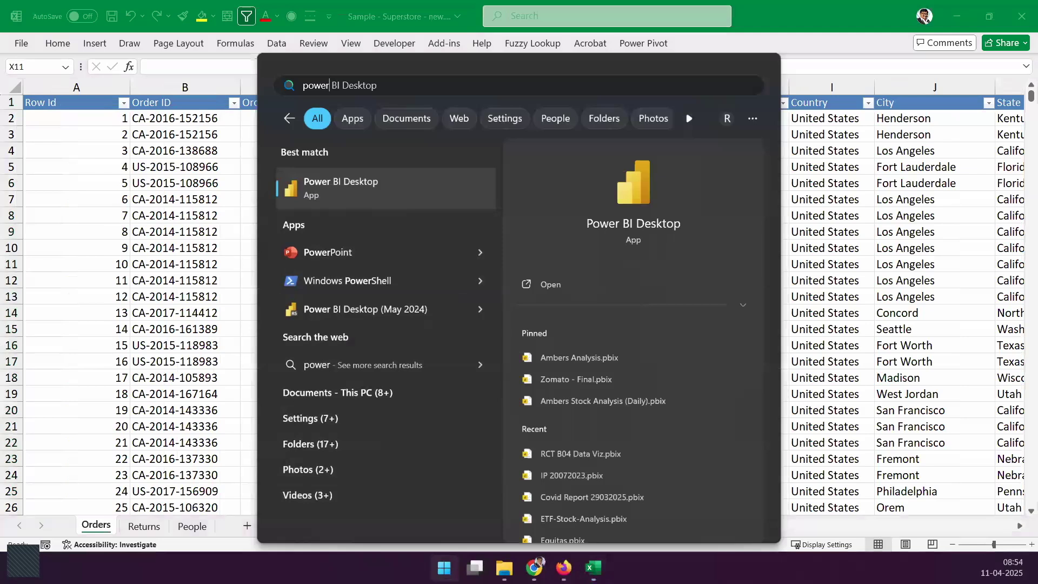
key(Escape)
- Switch to Microsoft Store and search it for "power bi desktop"
key(super)
click(362, 246)
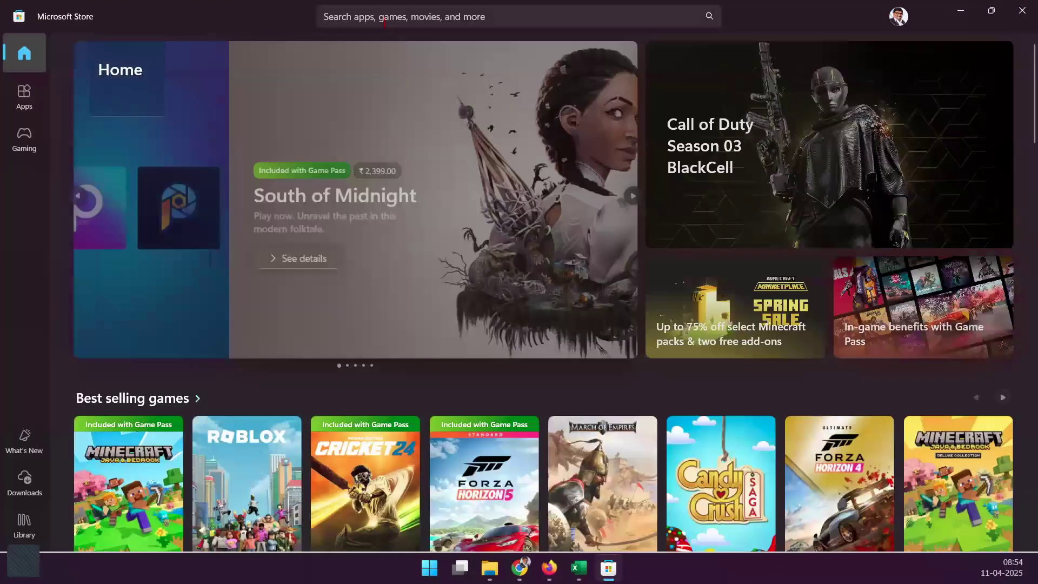
click(384, 21)
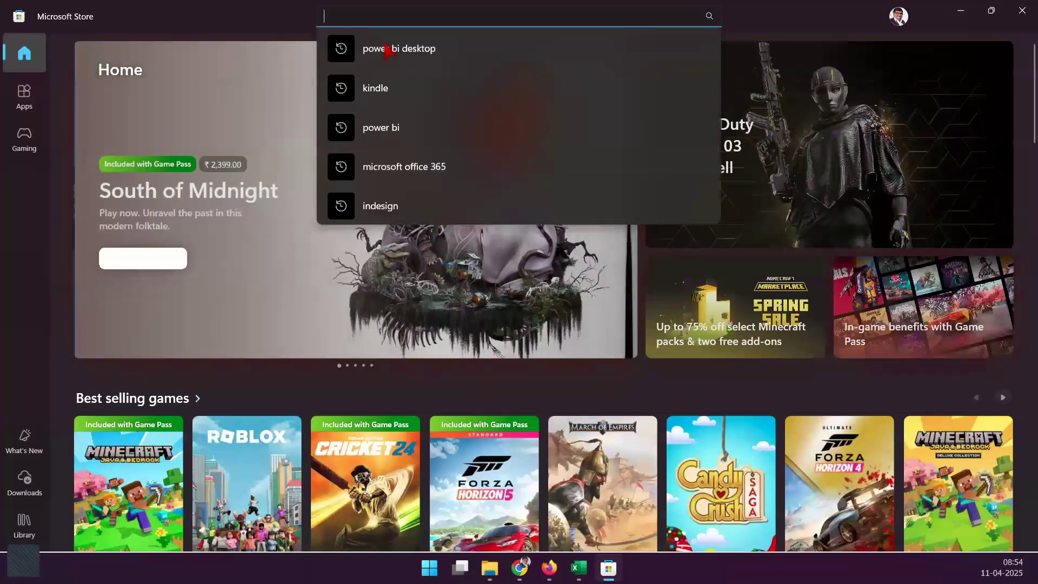
click(386, 46)
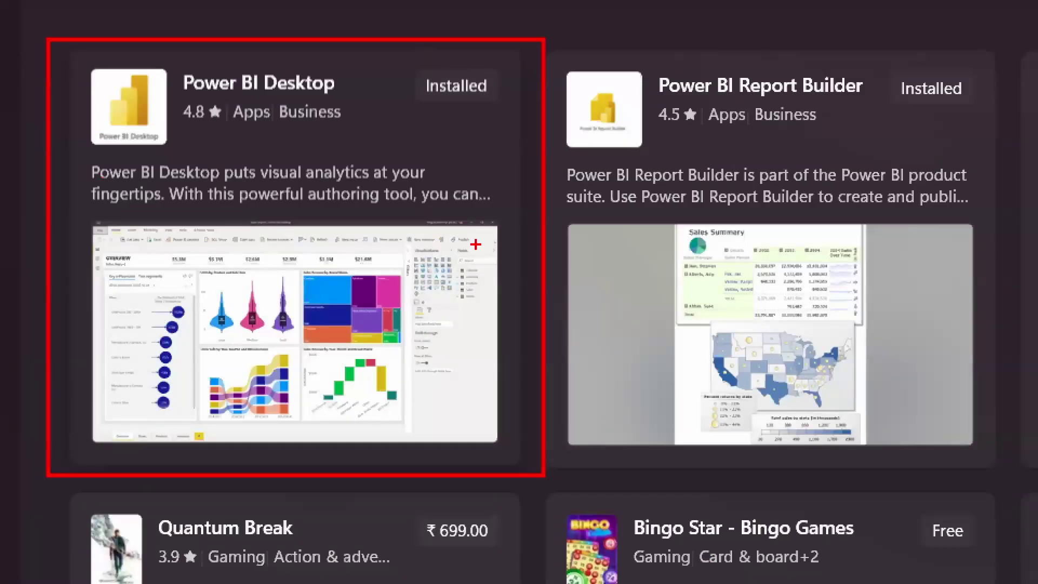
- Open the store page of Power BI Desktop and launch the application from there
drag(414, 133, 514, 76)
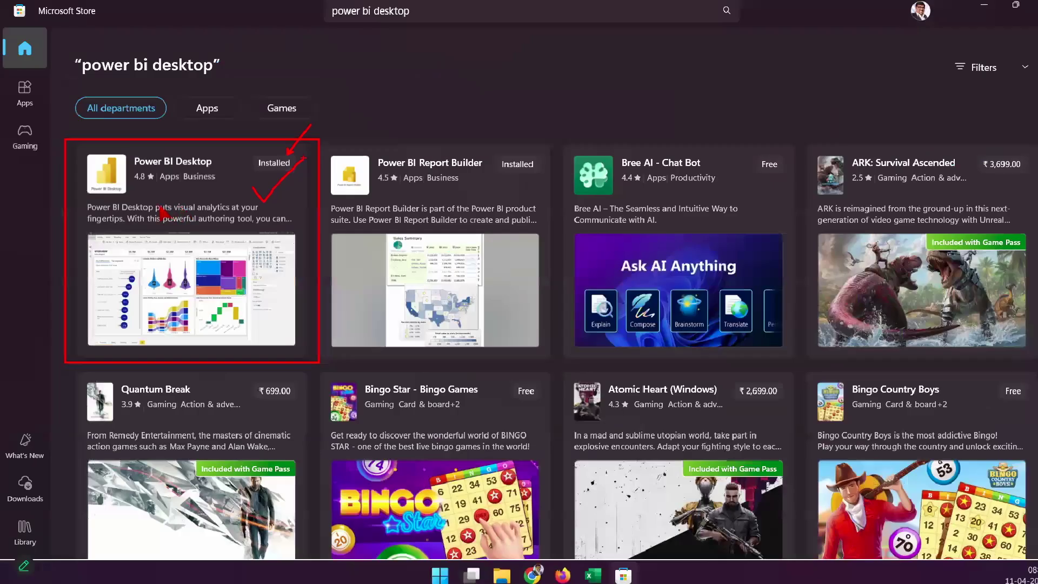
click(274, 371)
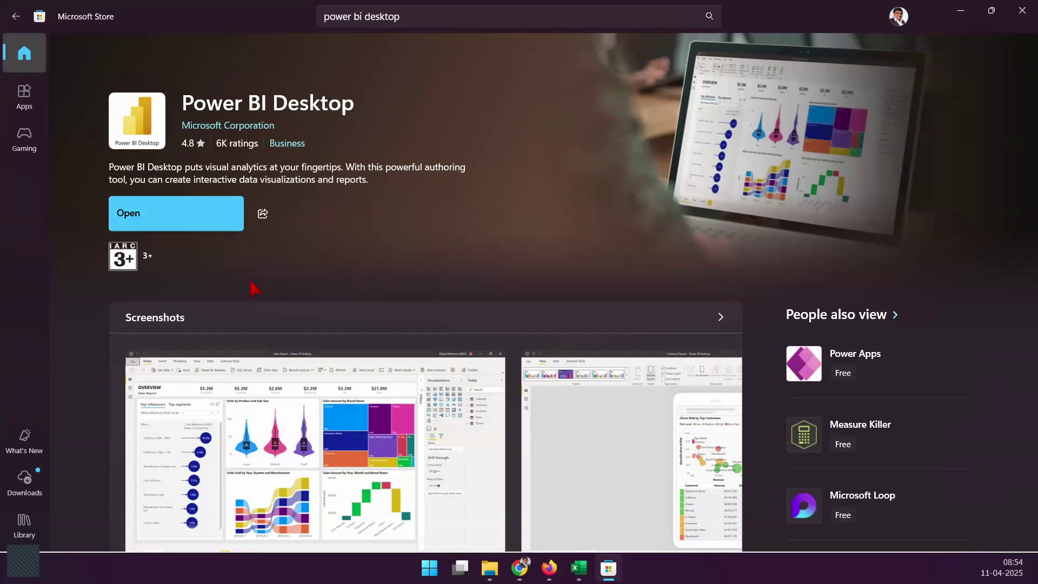
click(161, 223)
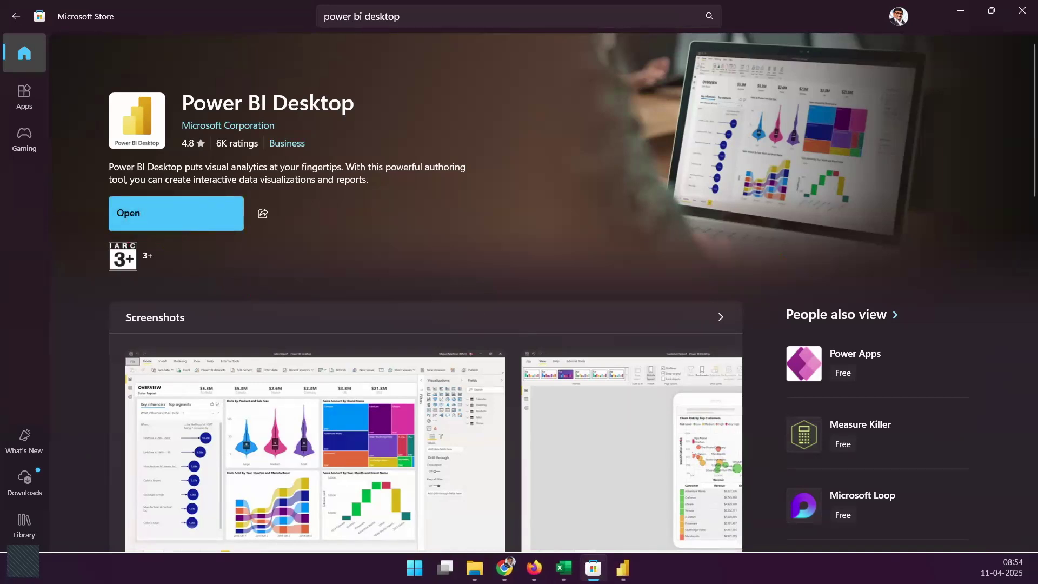
key(super)
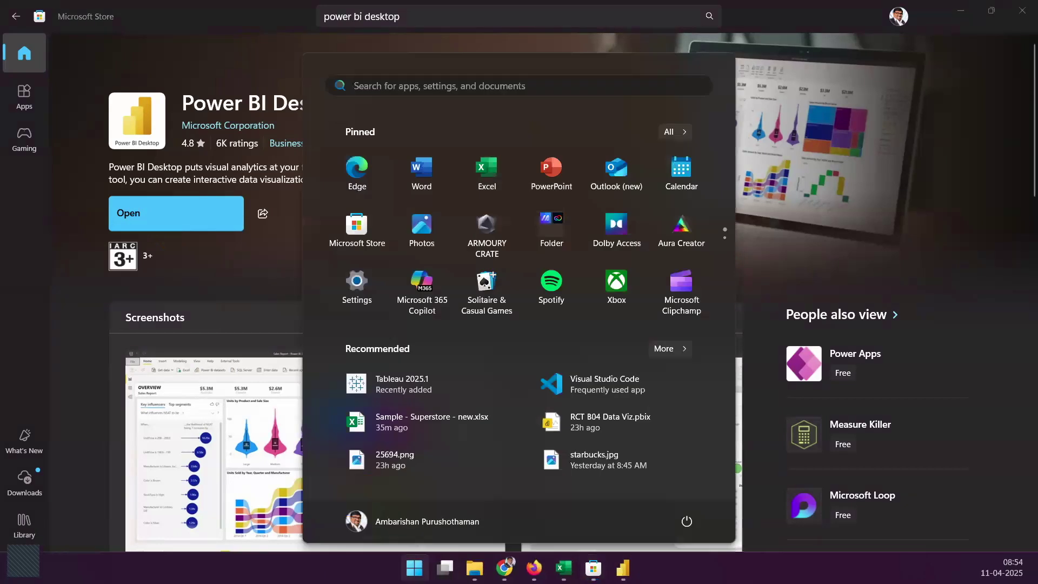
text(power)
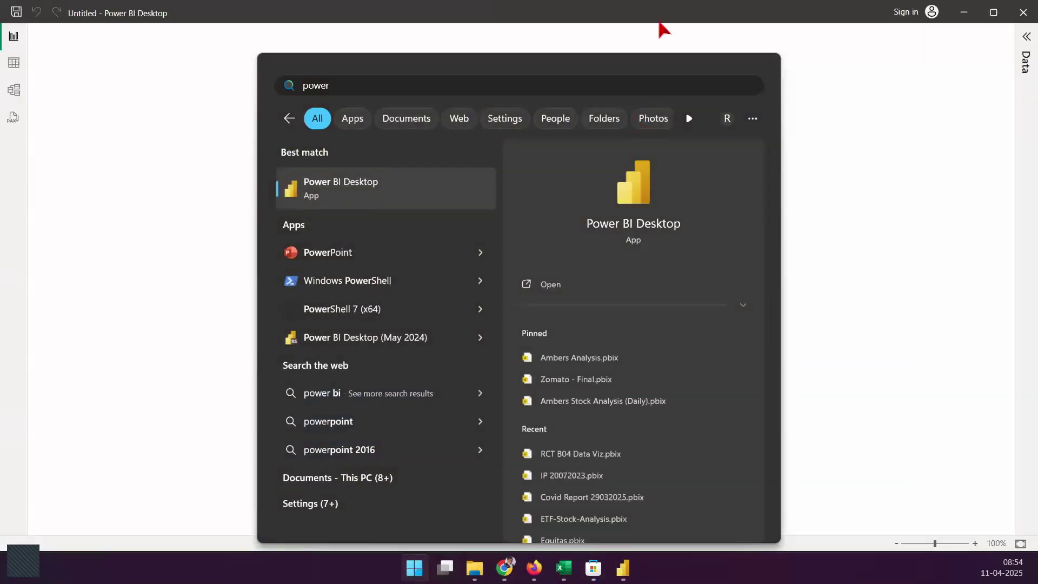
click(658, 19)
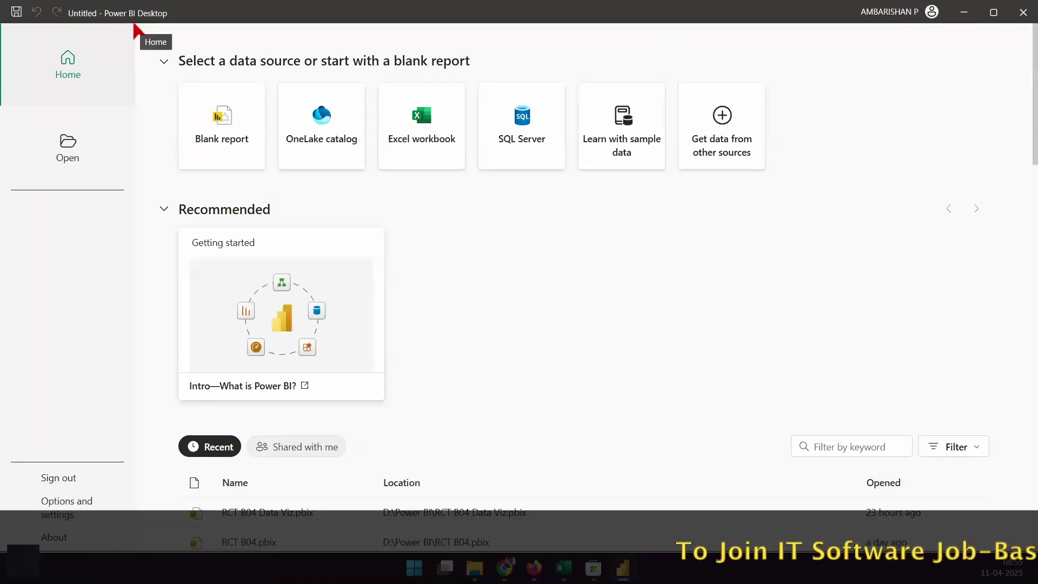
- Look over the recent report files listed on the Power BI Desktop start page
scroll(1019, 265, down, 10)
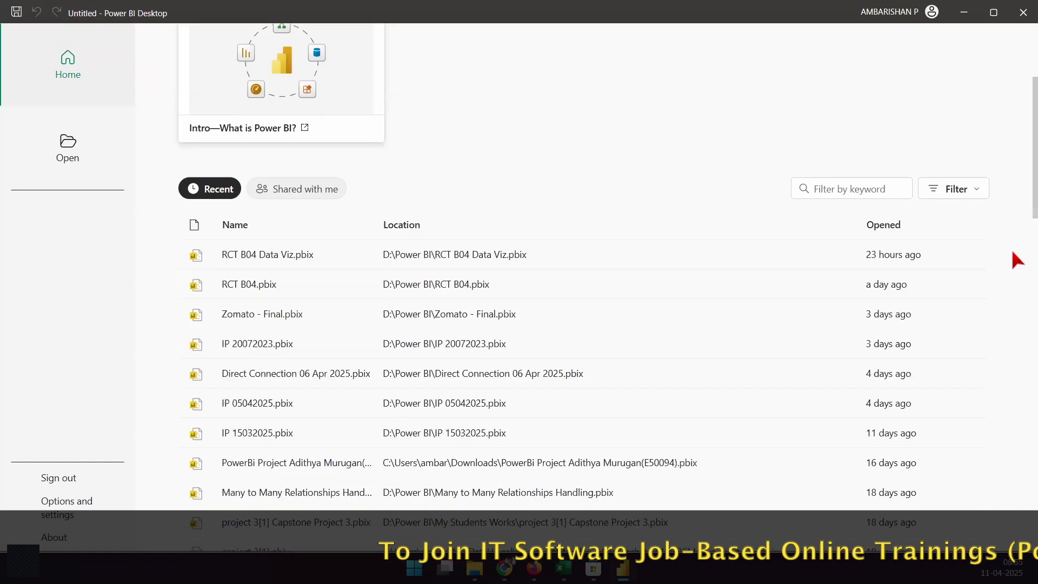
scroll(1016, 273, down, 5)
scroll(421, 215, up, 15)
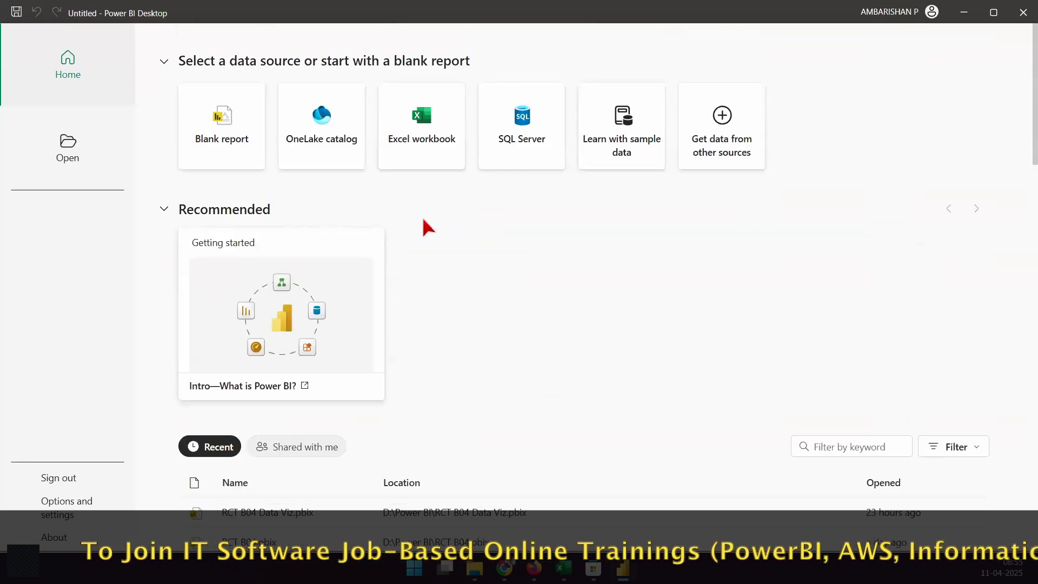
mouse_move(171, 78)
mouse_down()
mouse_move(227, 155)
mouse_move(275, 183)
mouse_up()
drag(239, 153, 329, 235)
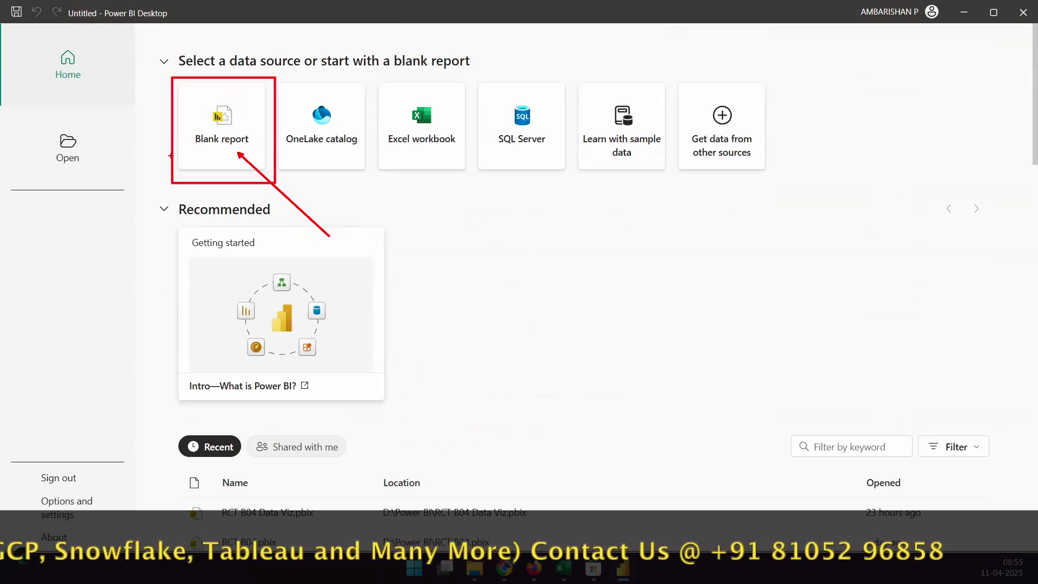
key(Escape)
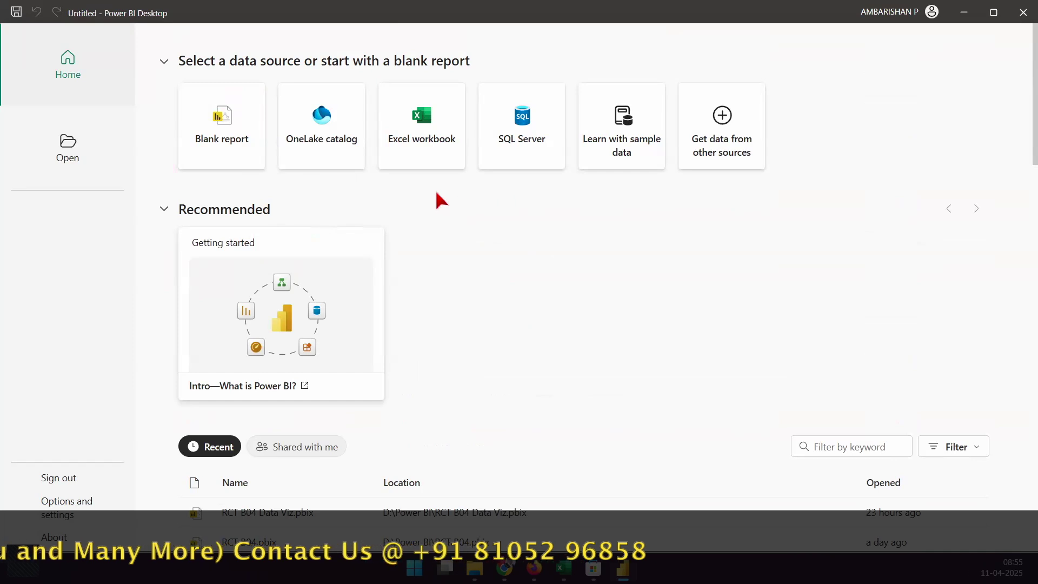
mouse_move(296, 182)
mouse_down()
mouse_move(722, 184)
mouse_move(690, 204)
mouse_up()
drag(518, 190, 514, 228)
click(543, 218)
mouse_move(570, 203)
mouse_down()
mouse_move(556, 222)
mouse_move(584, 258)
mouse_up()
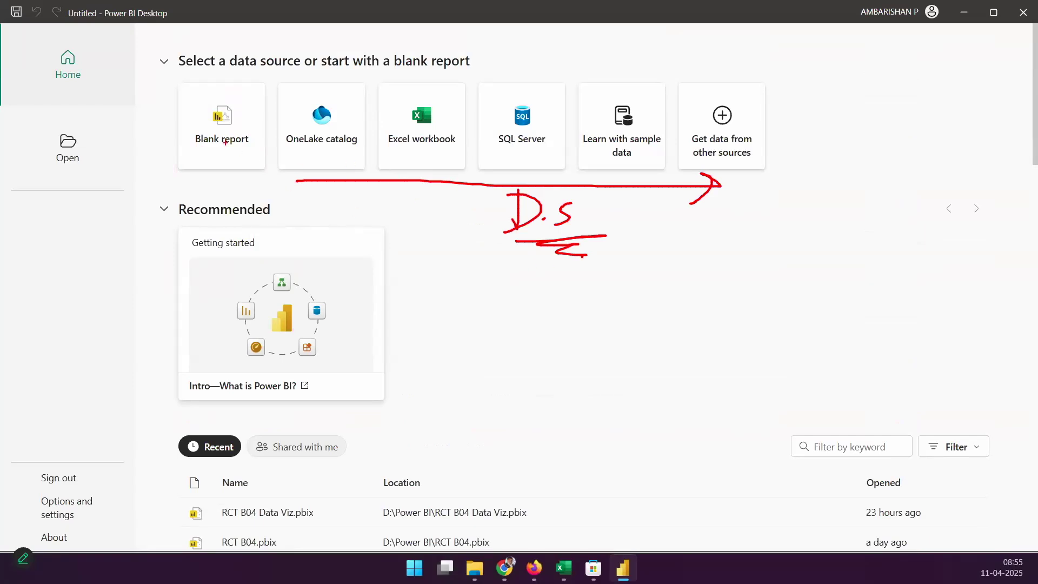
drag(172, 74, 274, 185)
mouse_move(243, 97)
mouse_down()
mouse_move(249, 107)
mouse_move(306, 59)
mouse_up()
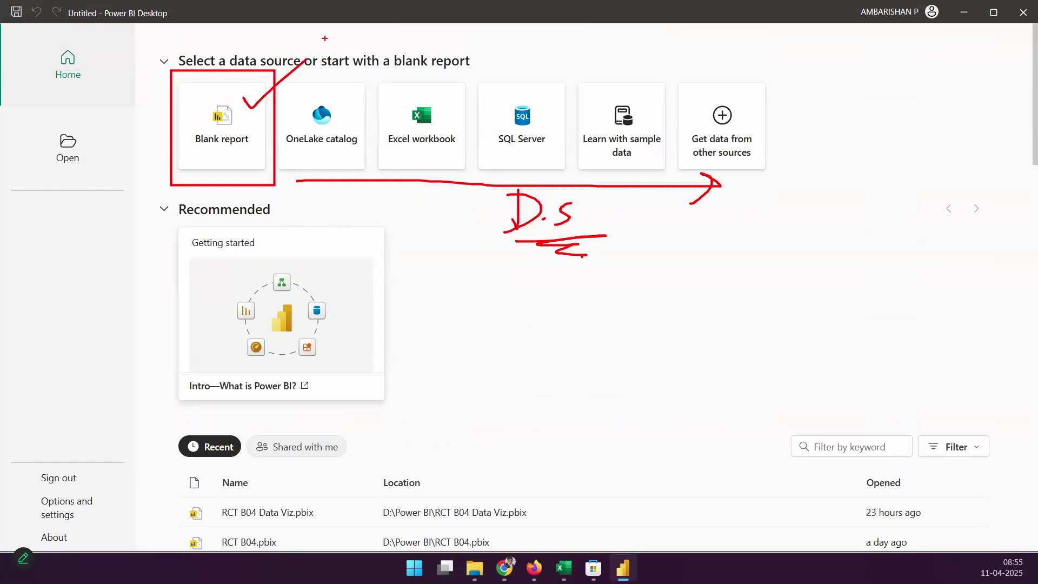
key(Escape)
- Start a blank report and expand the collapsed Data pane
click(225, 128)
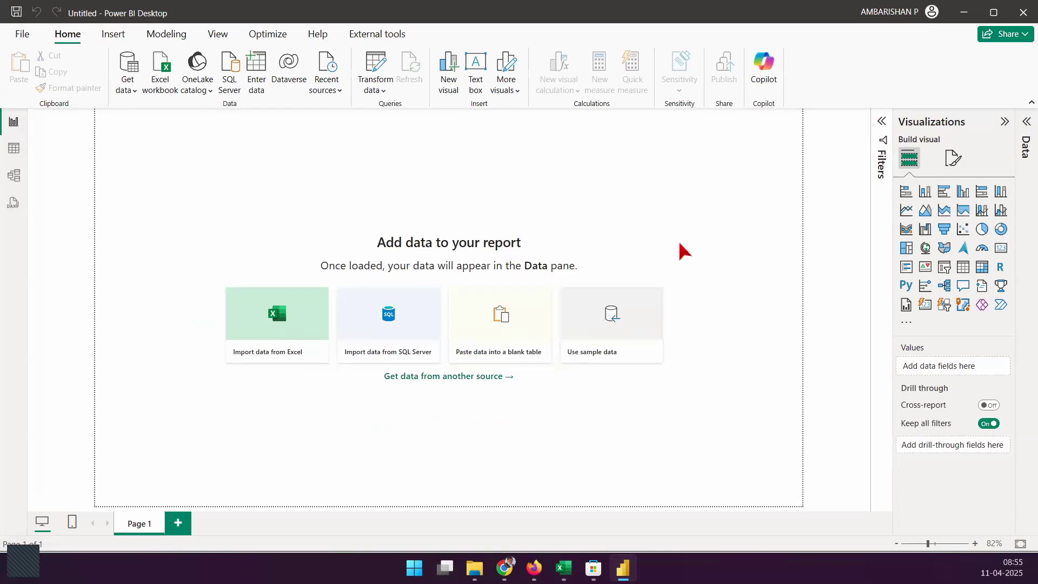
click(1021, 135)
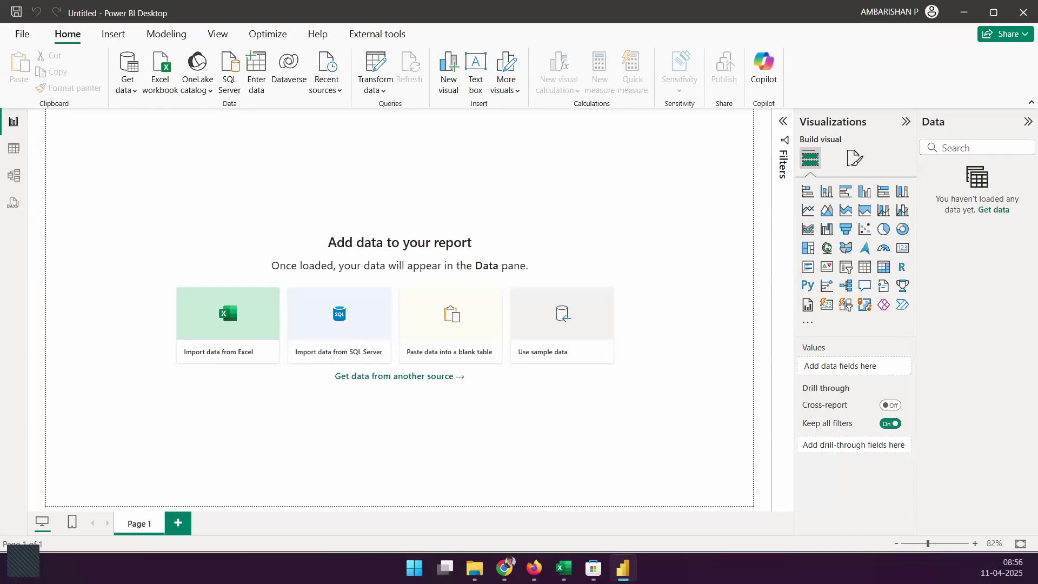
key(ctrl+2)
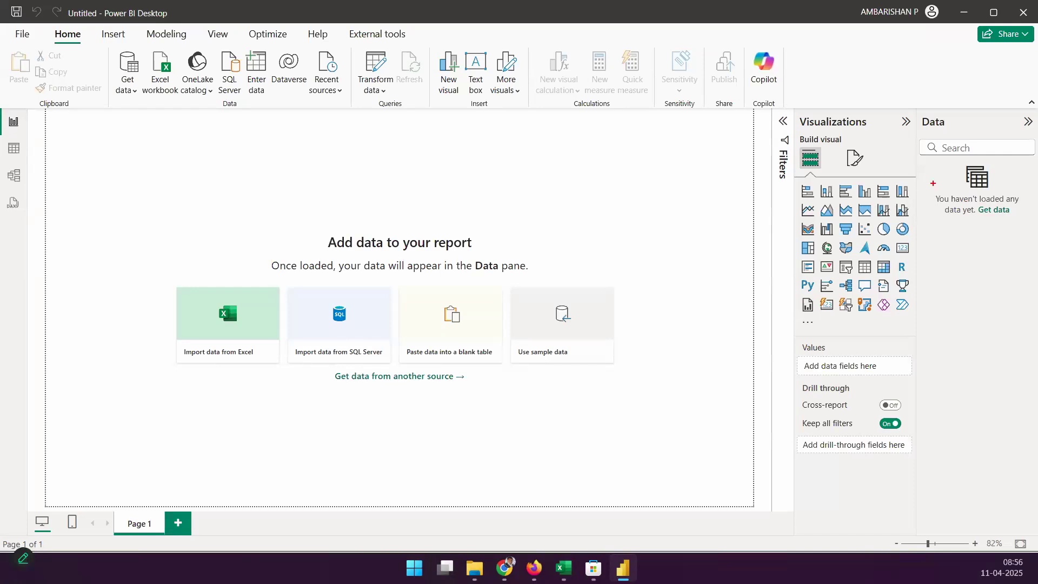
mouse_move(913, 108)
mouse_down()
mouse_move(1036, 499)
mouse_move(1035, 538)
mouse_up()
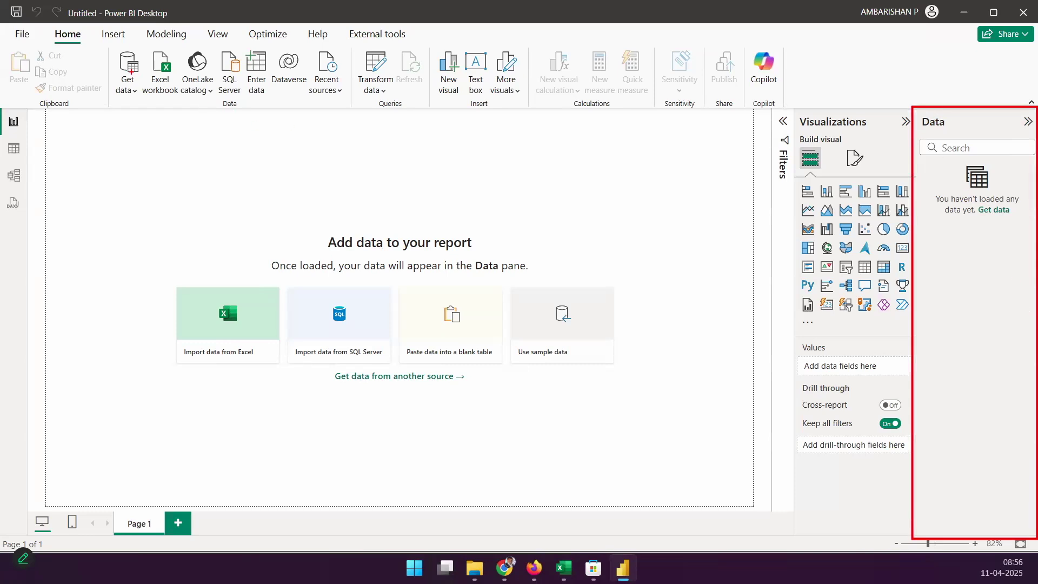
mouse_move(106, 47)
mouse_down()
mouse_move(150, 109)
mouse_move(77, 147)
mouse_up()
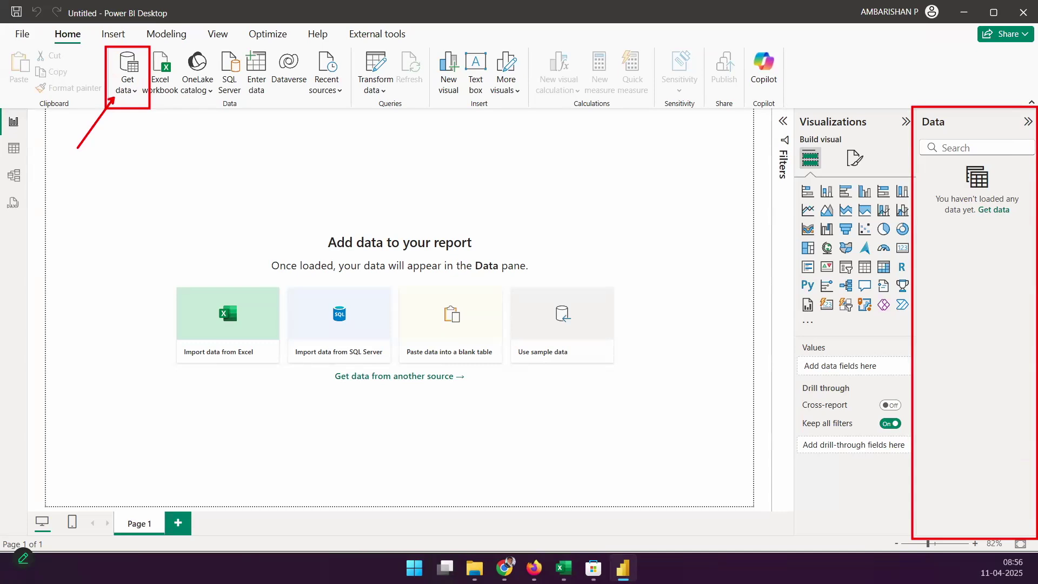
drag(130, 52, 180, 9)
drag(974, 128, 973, 72)
mouse_move(917, 176)
mouse_down()
mouse_move(1029, 171)
mouse_move(1026, 200)
mouse_up()
mouse_move(987, 212)
mouse_down()
mouse_move(1019, 211)
mouse_move(1014, 225)
mouse_move(1029, 235)
mouse_up()
drag(996, 245, 1024, 244)
mouse_move(919, 268)
mouse_down()
mouse_move(1013, 268)
mouse_move(988, 280)
mouse_move(1018, 279)
mouse_move(1015, 290)
mouse_up()
mouse_move(994, 298)
mouse_down()
mouse_move(1010, 298)
mouse_move(1007, 312)
mouse_up()
drag(988, 325, 1015, 336)
mouse_move(919, 361)
mouse_down()
mouse_move(1008, 365)
mouse_move(996, 422)
mouse_up()
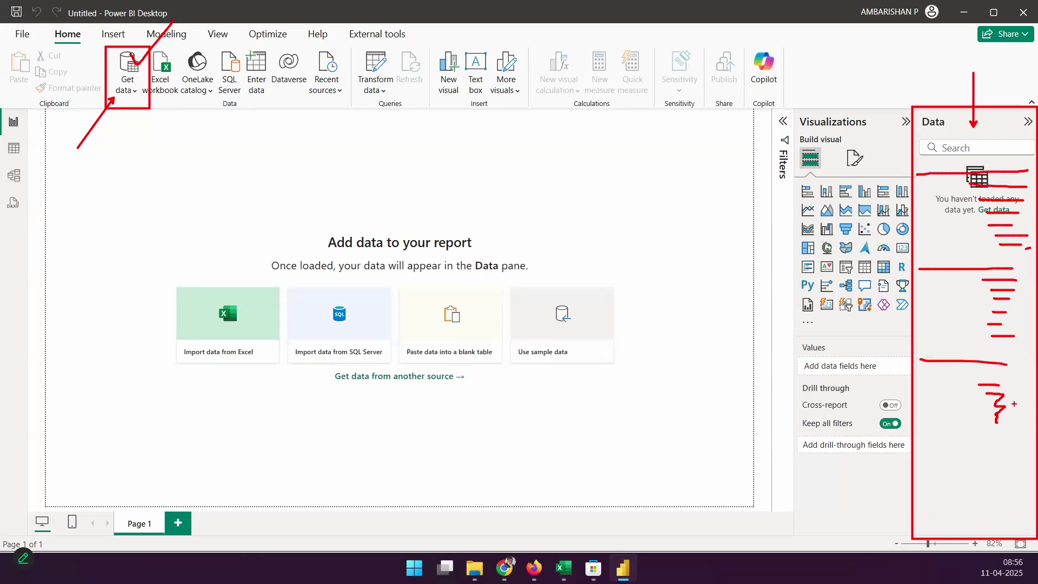
drag(895, 177, 925, 151)
mouse_move(947, 211)
mouse_down()
mouse_move(956, 217)
mouse_move(984, 194)
mouse_up()
key(e)
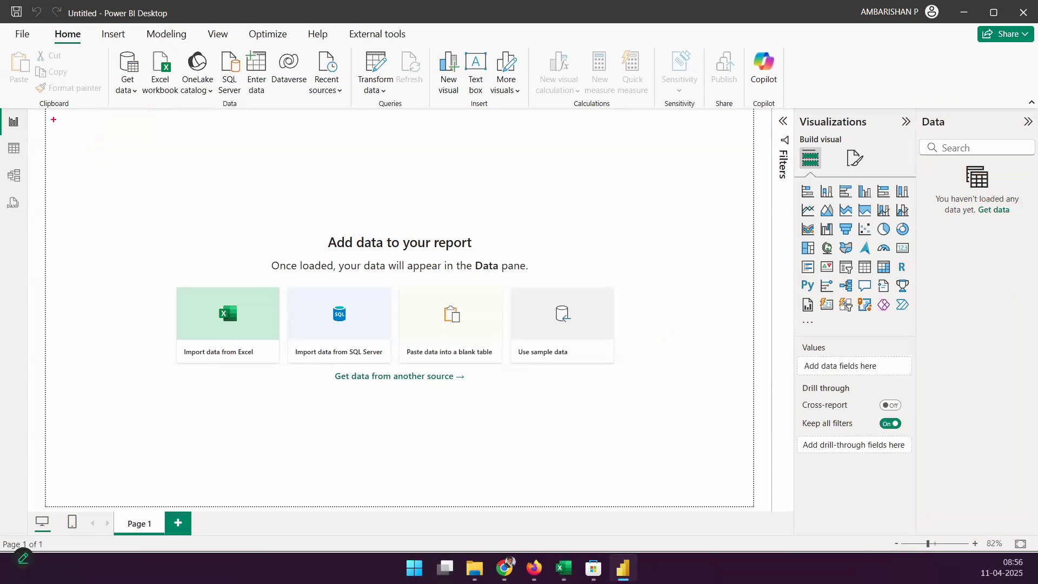
mouse_move(46, 110)
mouse_down()
mouse_move(620, 445)
mouse_move(760, 508)
mouse_up()
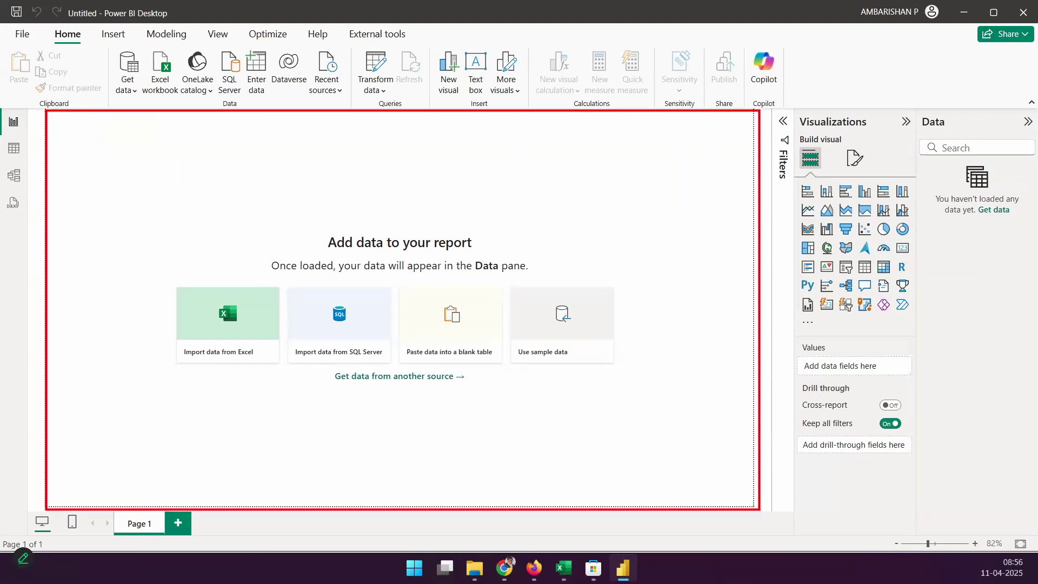
drag(377, 344, 377, 384)
text(R)
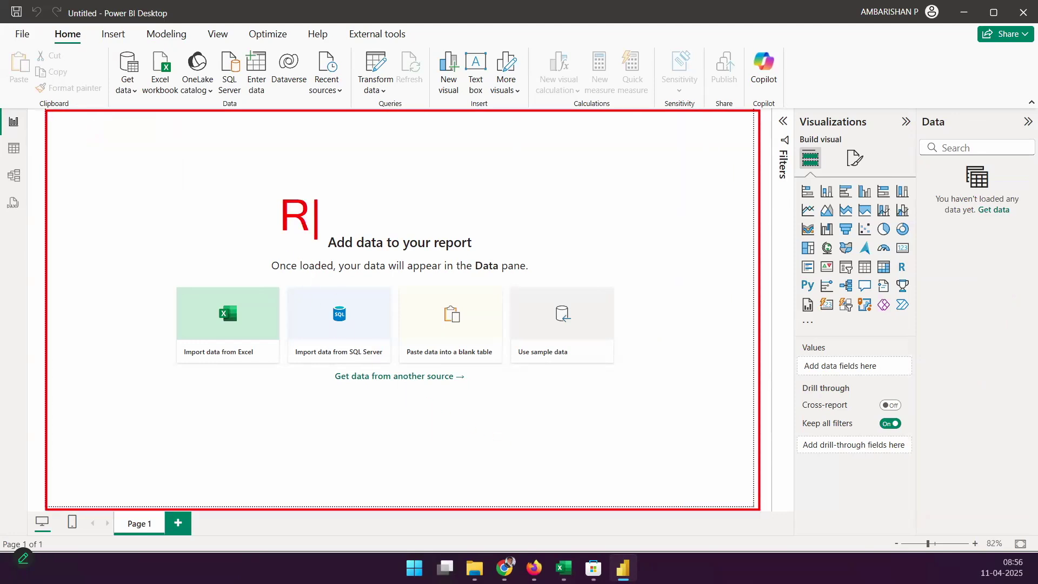
text(eport View)
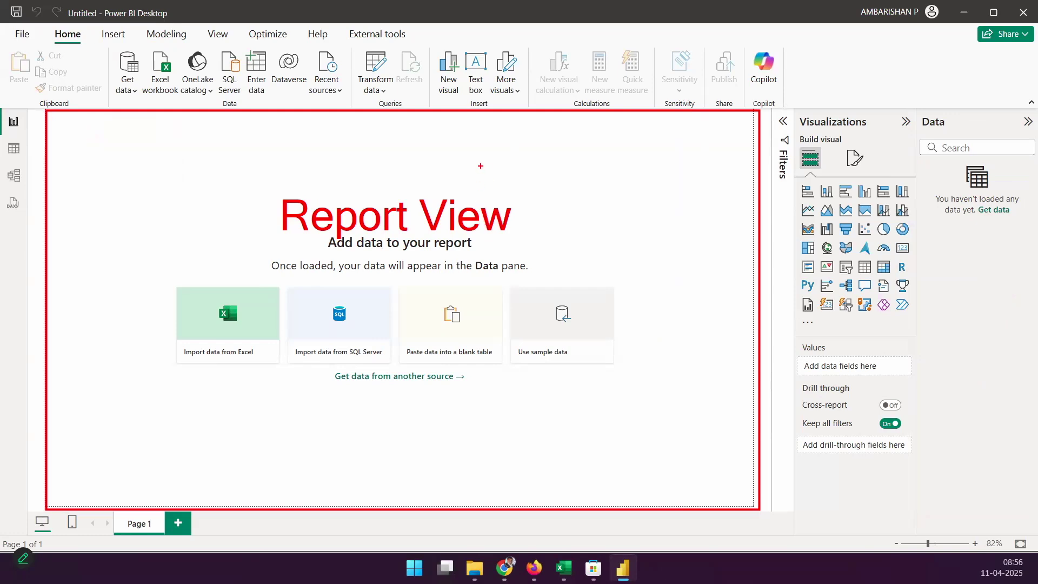
drag(481, 166, 620, 81)
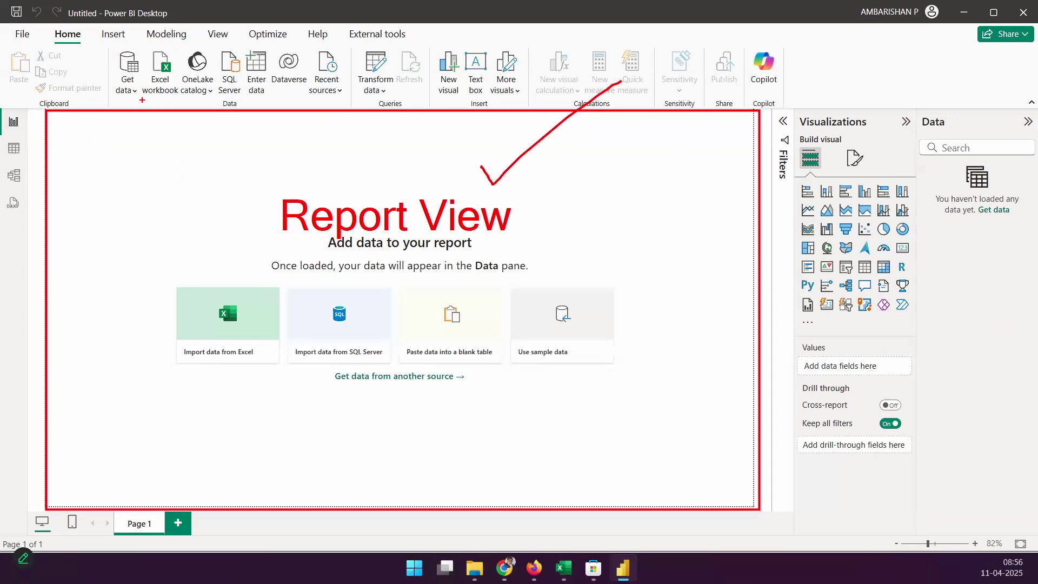
drag(83, 123, 25, 123)
drag(88, 127, 271, 209)
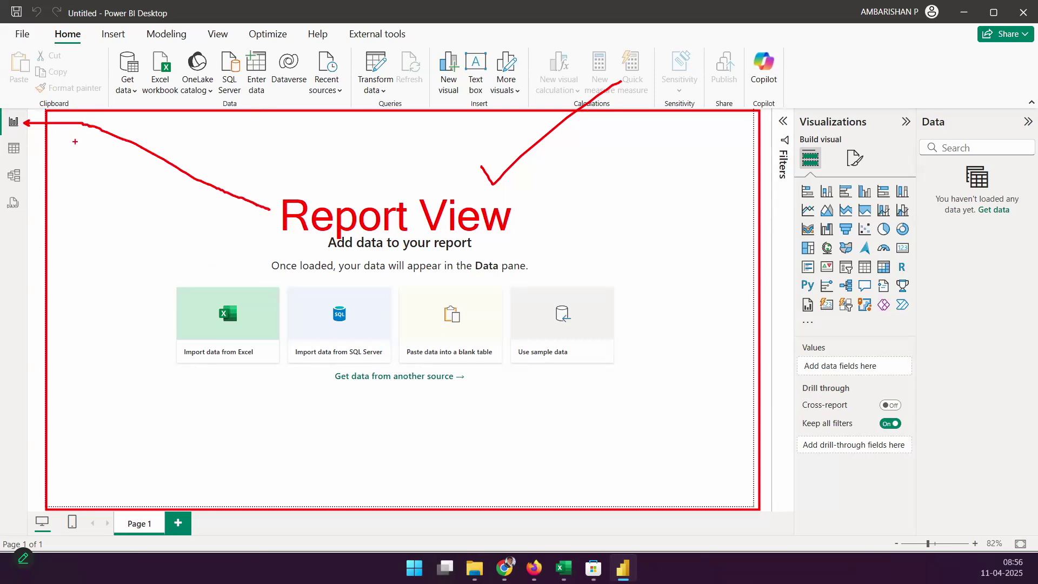
- Mark the Report view icon with an arrow and a check mark, and clear the screen annotations
drag(22, 113, 53, 79)
key(Escape)
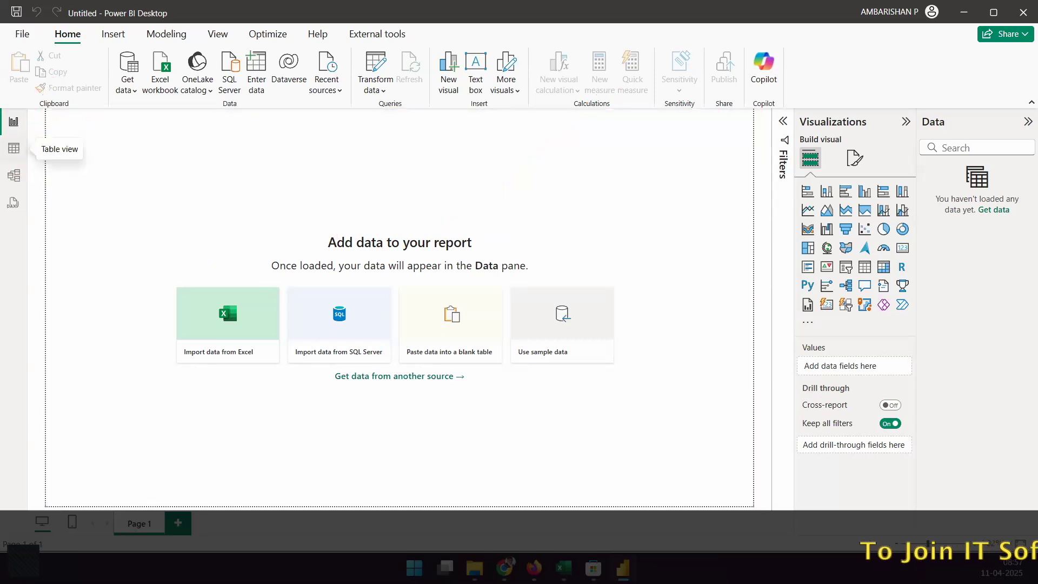
drag(25, 132, 77, 146)
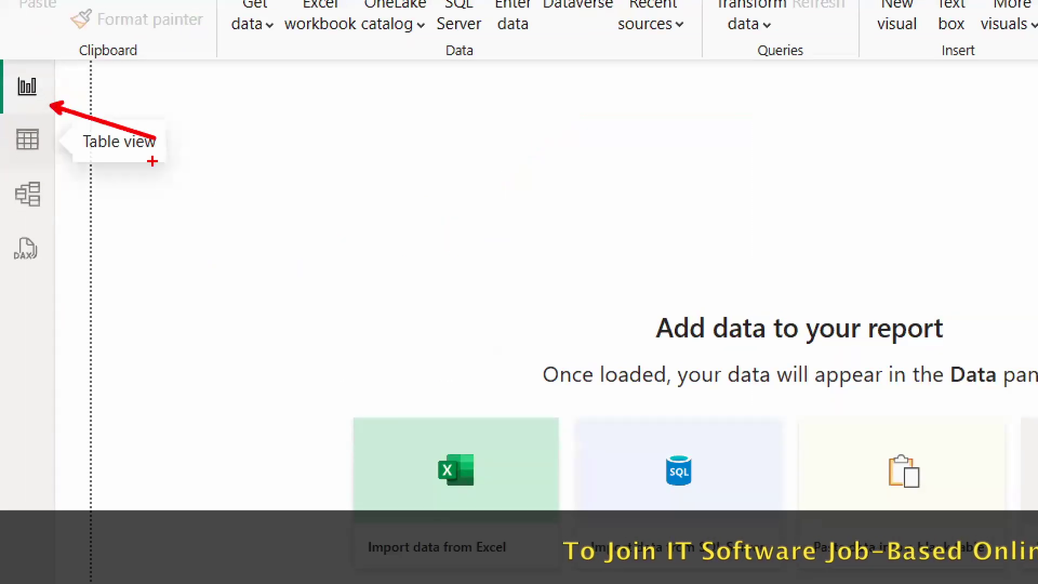
drag(49, 78, 92, 55)
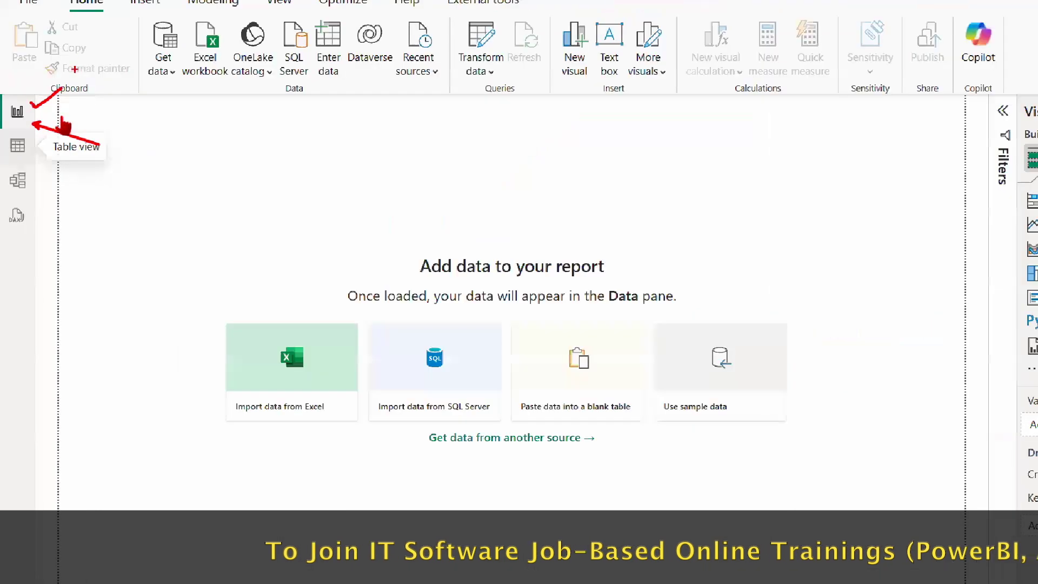
key(Escape)
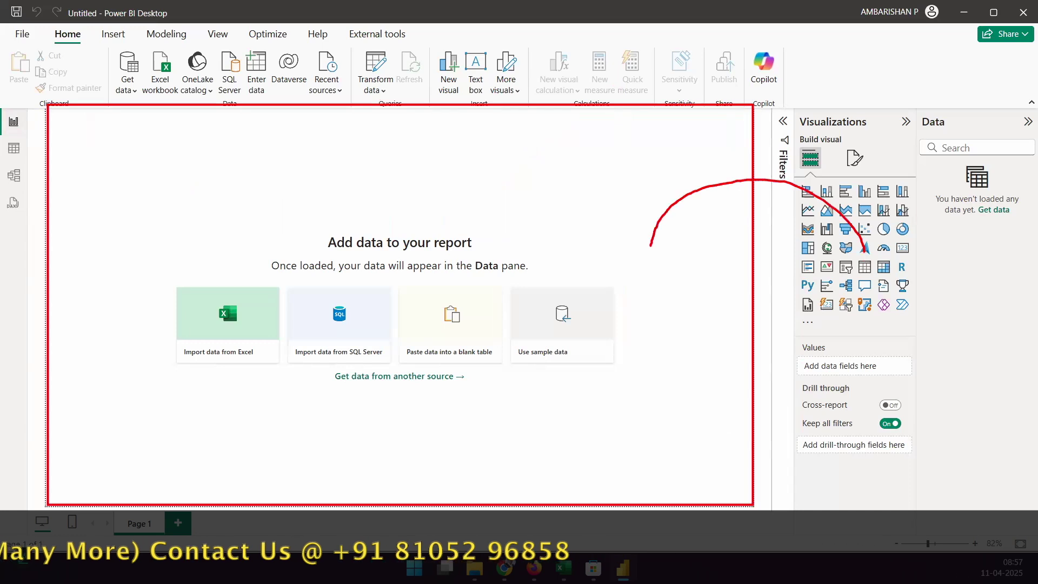
- Finish the annotation arrow from the Visualizations pane to the canvas and sketch six rectangular placeholders for visuals on the canvas
drag(564, 222, 625, 281)
drag(99, 126, 249, 265)
drag(271, 119, 449, 268)
mouse_move(125, 295)
mouse_down()
mouse_move(246, 413)
mouse_move(355, 471)
mouse_up()
drag(388, 306, 549, 461)
drag(576, 329, 712, 456)
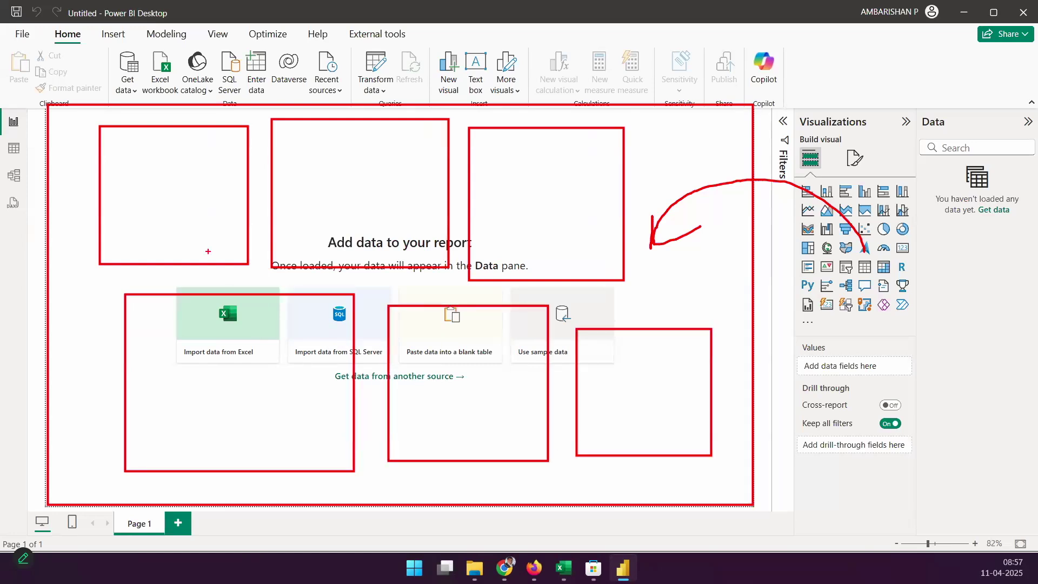
- Sketch a bar chart, a line chart and a donut chart freehand inside three of the placeholder rectangles
mouse_move(302, 138)
mouse_down()
mouse_move(305, 232)
mouse_move(401, 218)
mouse_up()
mouse_move(305, 154)
mouse_down()
mouse_move(342, 171)
mouse_move(311, 170)
mouse_up()
mouse_move(301, 179)
mouse_down()
mouse_move(359, 178)
mouse_move(293, 193)
mouse_up()
mouse_move(518, 145)
mouse_down()
mouse_move(519, 236)
mouse_move(604, 211)
mouse_up()
mouse_move(512, 204)
mouse_down()
mouse_move(538, 202)
mouse_move(609, 129)
mouse_up()
mouse_move(473, 328)
mouse_down()
mouse_move(462, 323)
mouse_move(461, 390)
mouse_move(447, 369)
mouse_up()
drag(487, 331, 487, 352)
drag(471, 394, 502, 420)
drag(458, 378, 427, 401)
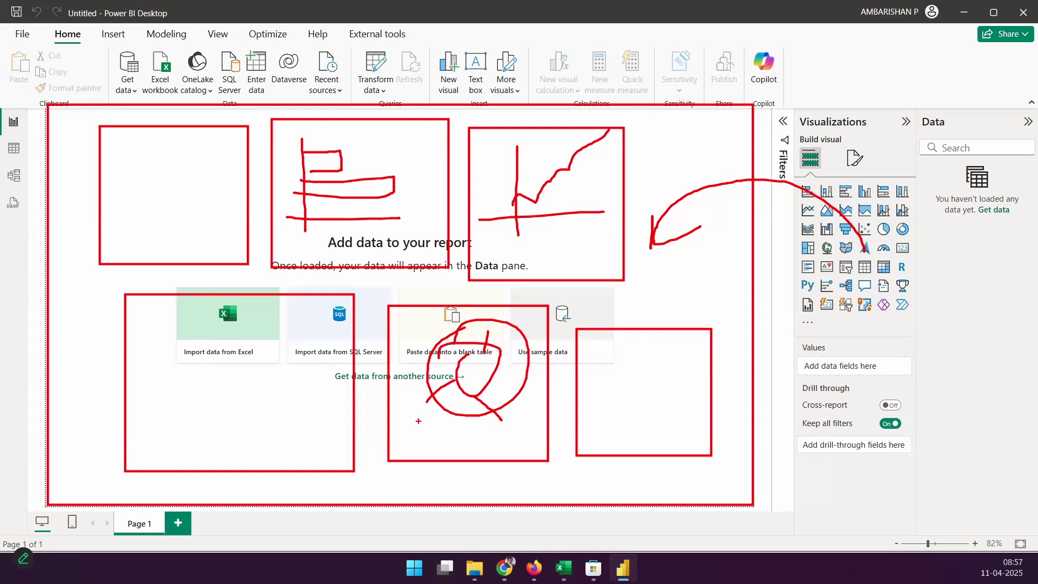
- Draw a second arrow from the visuals gallery to the canvas, add a check mark beside it, and clear all annotations
mouse_move(837, 265)
mouse_down()
mouse_move(847, 270)
mouse_move(917, 220)
mouse_up()
key(ctrl+z)
mouse_move(890, 241)
mouse_down()
mouse_move(819, 142)
mouse_move(679, 171)
mouse_move(675, 157)
mouse_move(703, 169)
mouse_up()
drag(643, 134, 700, 79)
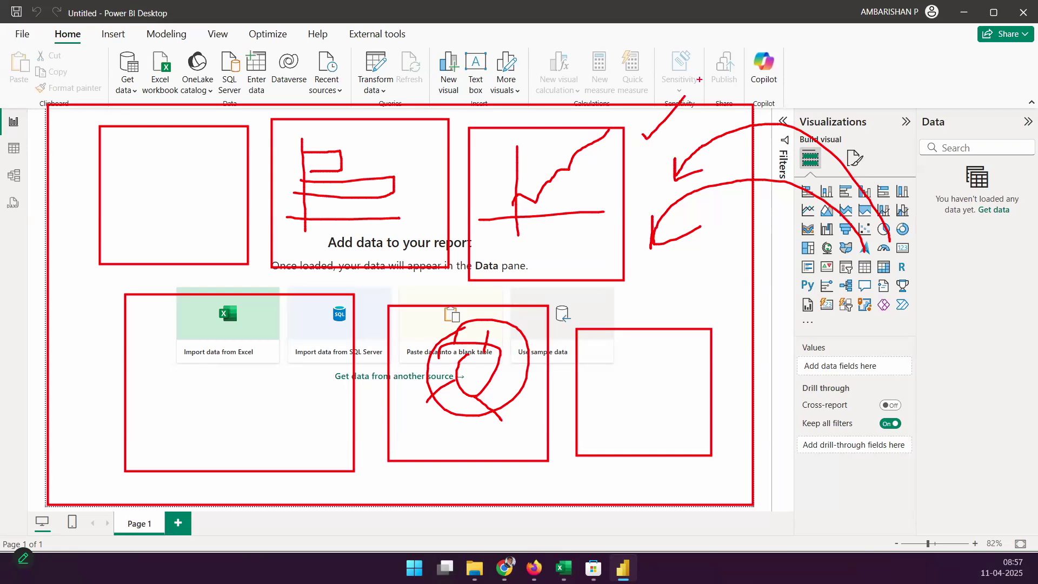
key(Escape)
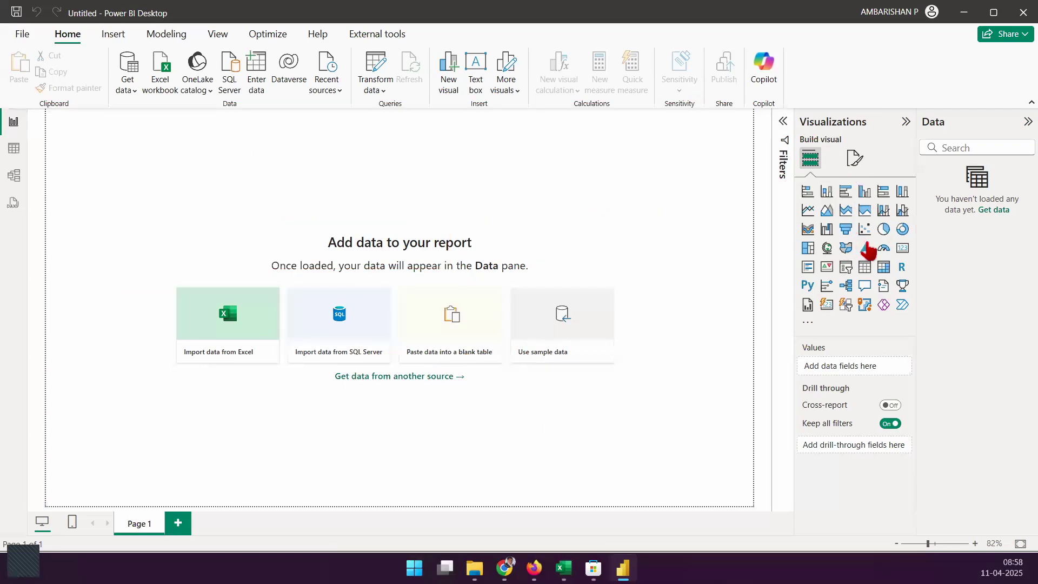
- Annotate an arrow from the visual types to the canvas and a check mark on the Data pane, and clear both
mouse_move(836, 238)
mouse_down()
mouse_move(783, 183)
mouse_move(536, 243)
mouse_move(621, 208)
mouse_up()
mouse_move(938, 196)
mouse_down()
mouse_move(944, 205)
mouse_move(995, 144)
mouse_up()
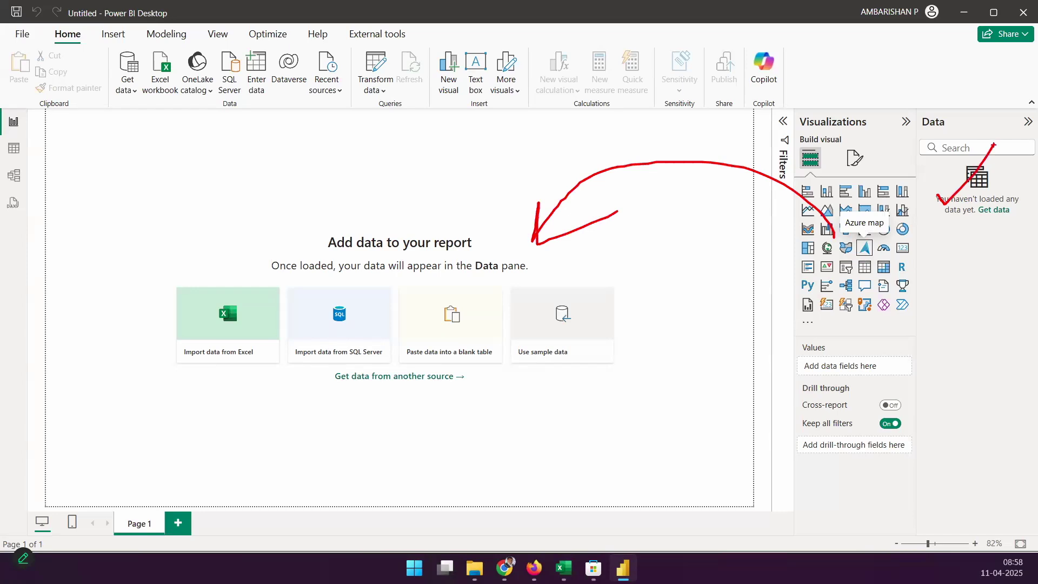
key(Escape)
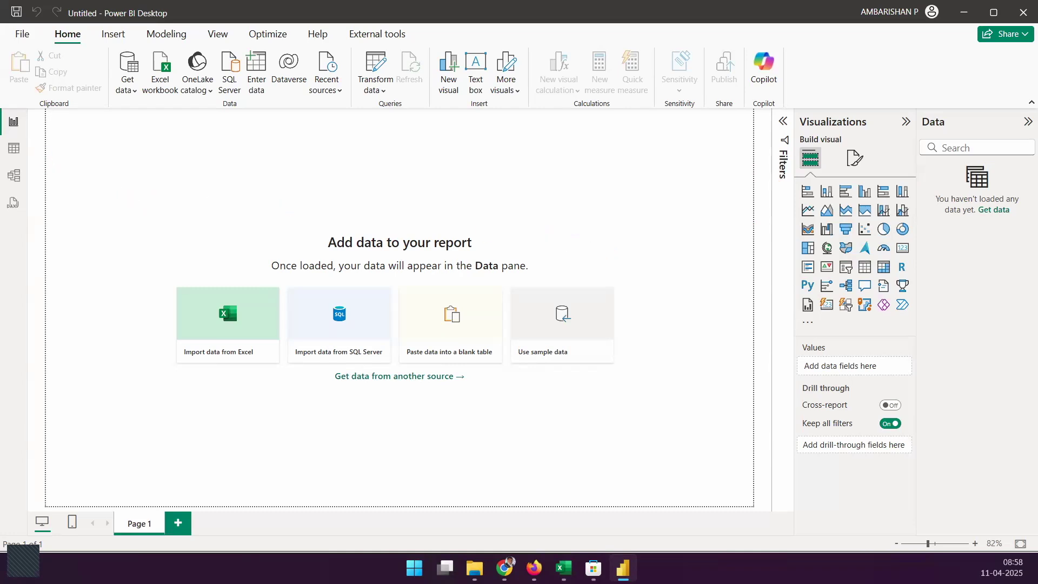
- Outline the four view icons with a rectangle and point annotation arrows at the first three
drag(1, 108, 31, 223)
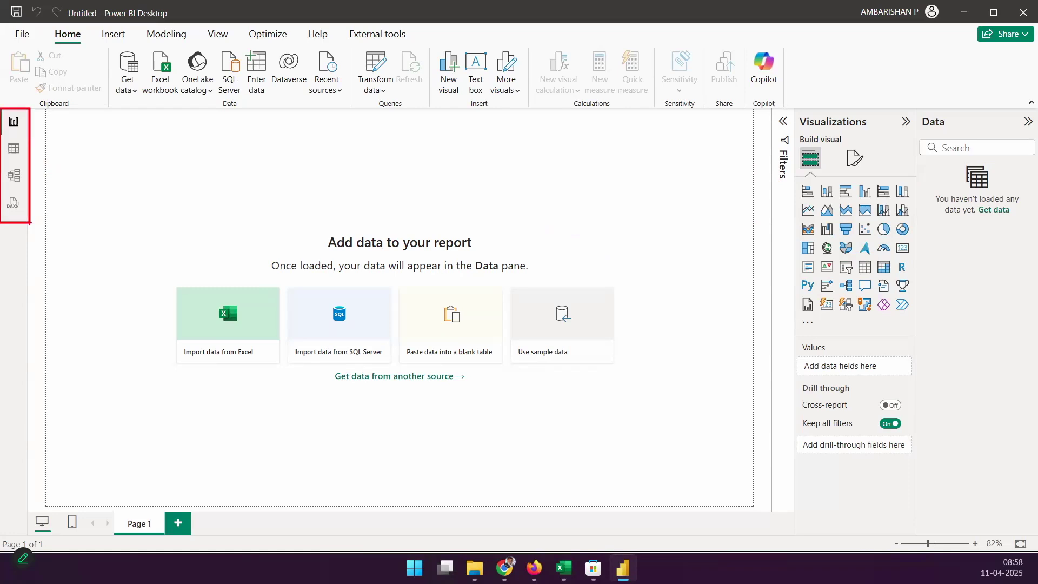
drag(34, 127, 102, 126)
drag(34, 152, 122, 178)
drag(37, 186, 130, 253)
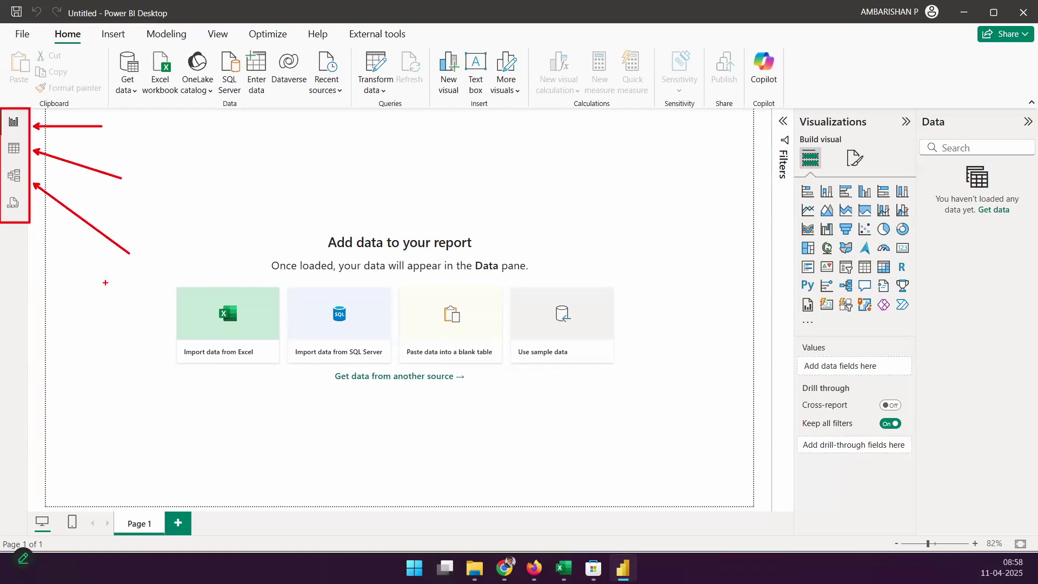
- Label the three arrows with the annotation text "Report View", "Table View" and "Model View" on separate lines
mouse_move(150, 138)
mouse_down()
mouse_move(149, 178)
mouse_move(124, 126)
mouse_up()
text(Re)
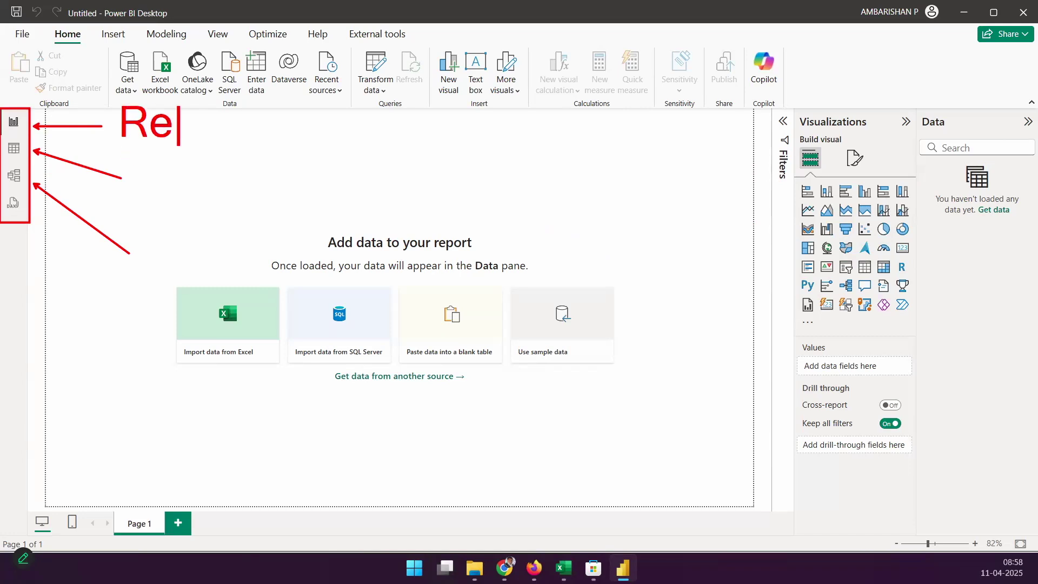
text(port View)
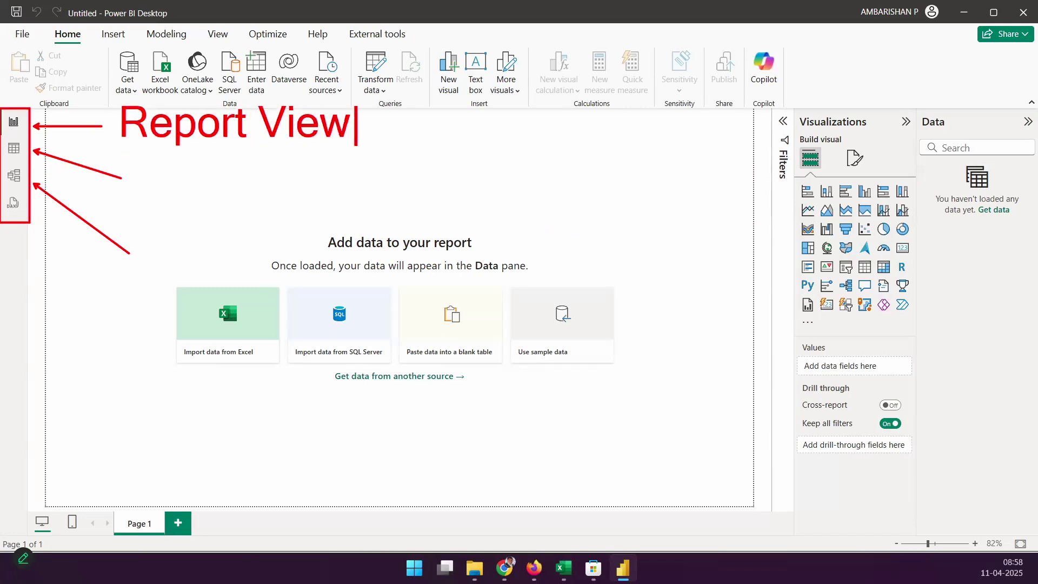
key(Return)
text(Tabk)
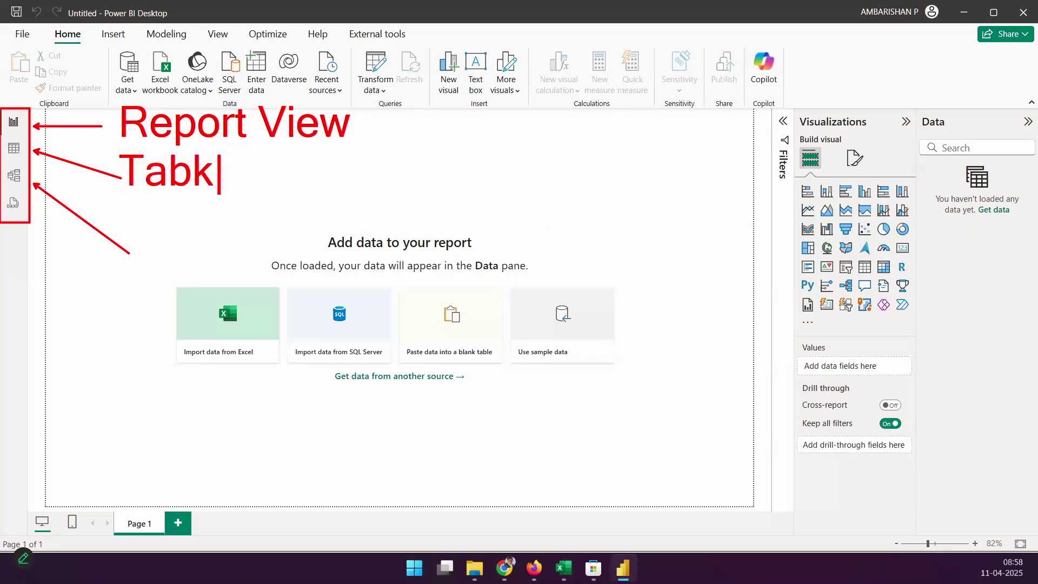
key(BackSpace)
text(le View)
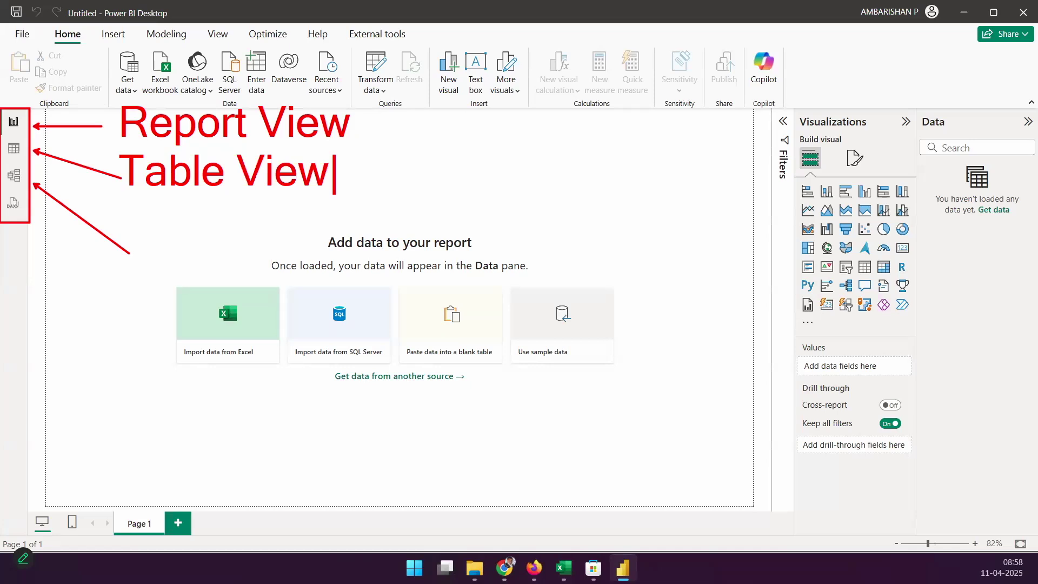
key(Return)
text(Mod)
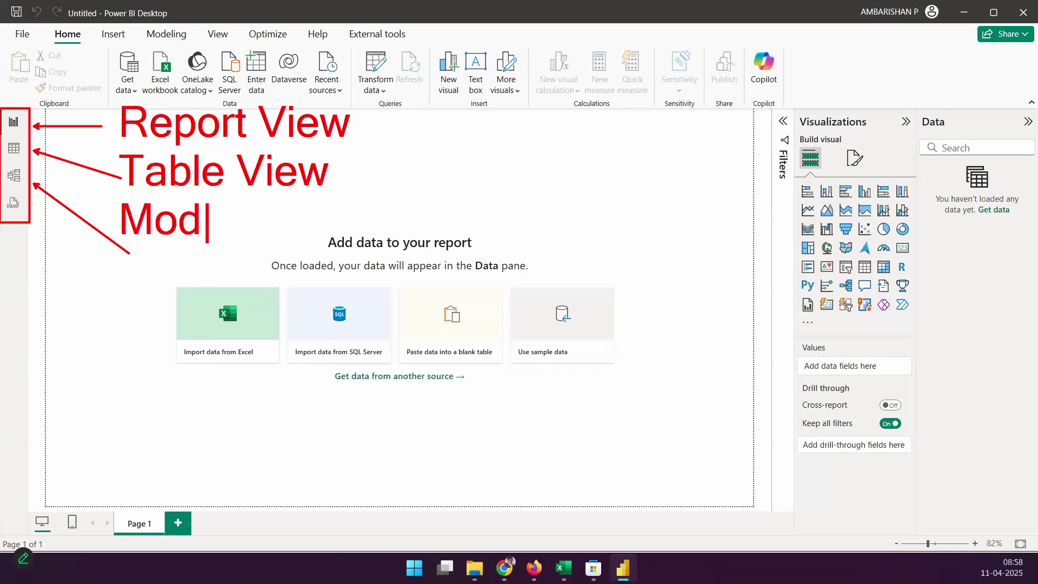
text(el View)
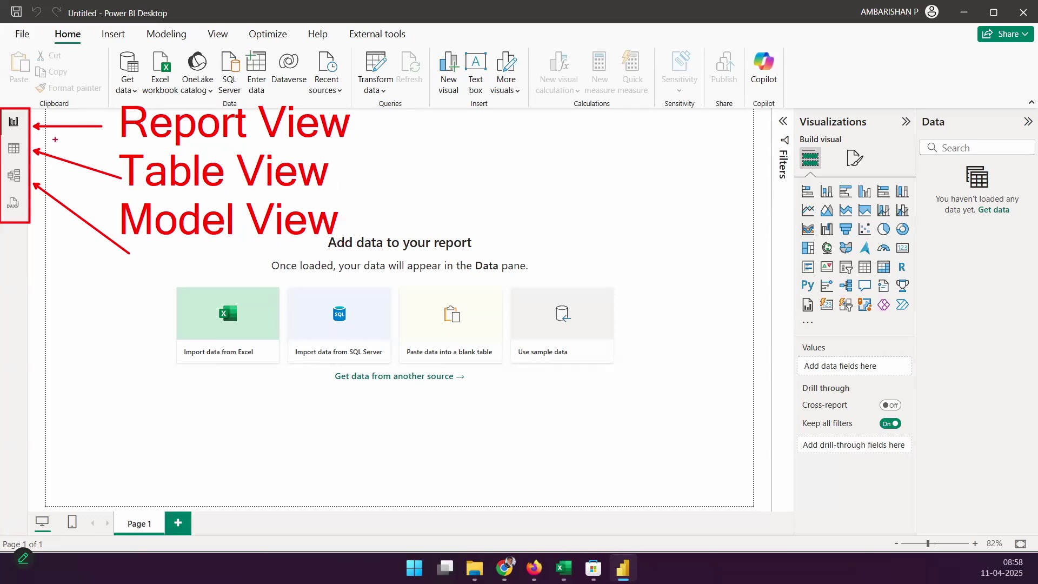
- Underline the first three view icons and point an arrow labelled "DAX Query View" at the fourth
drag(4, 134, 25, 134)
drag(5, 158, 24, 159)
drag(2, 187, 33, 188)
drag(18, 207, 153, 324)
text(DAX)
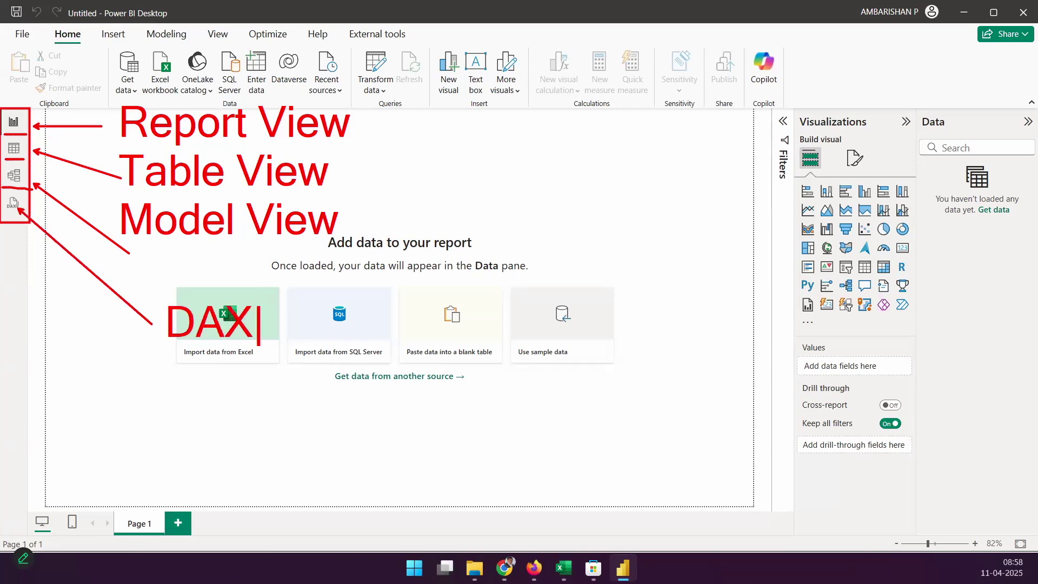
text( Query View)
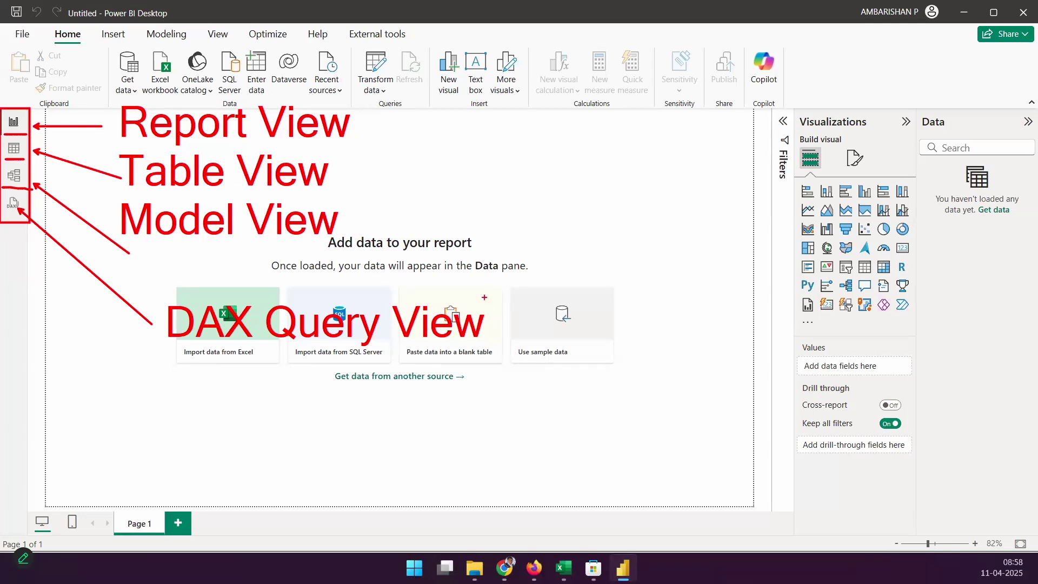
- Cross out the DAX query view icon and its text label, and add a check mark beside the label
drag(16, 192, 19, 208)
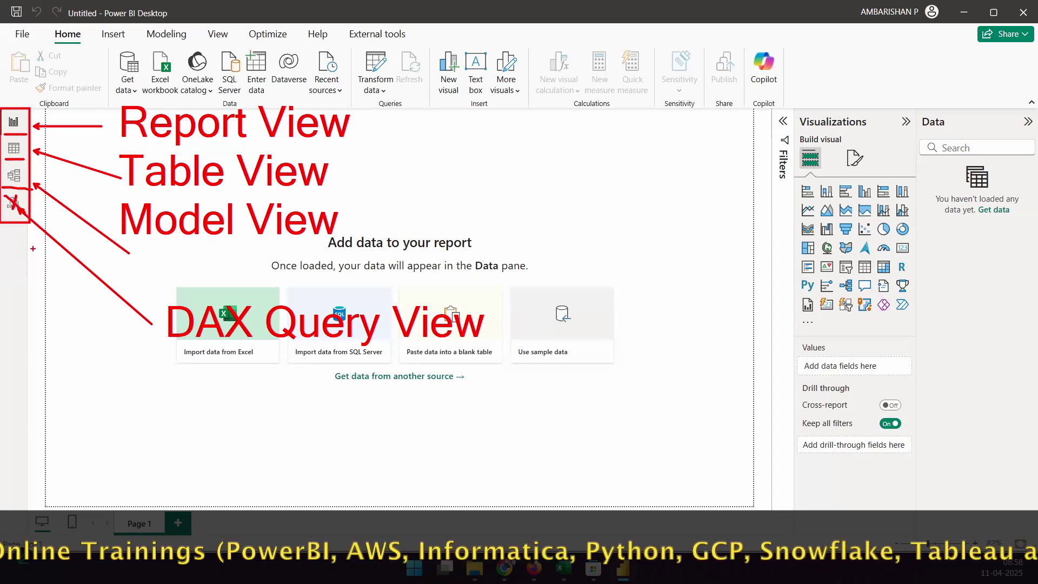
drag(4, 326, 21, 325)
drag(359, 265, 321, 357)
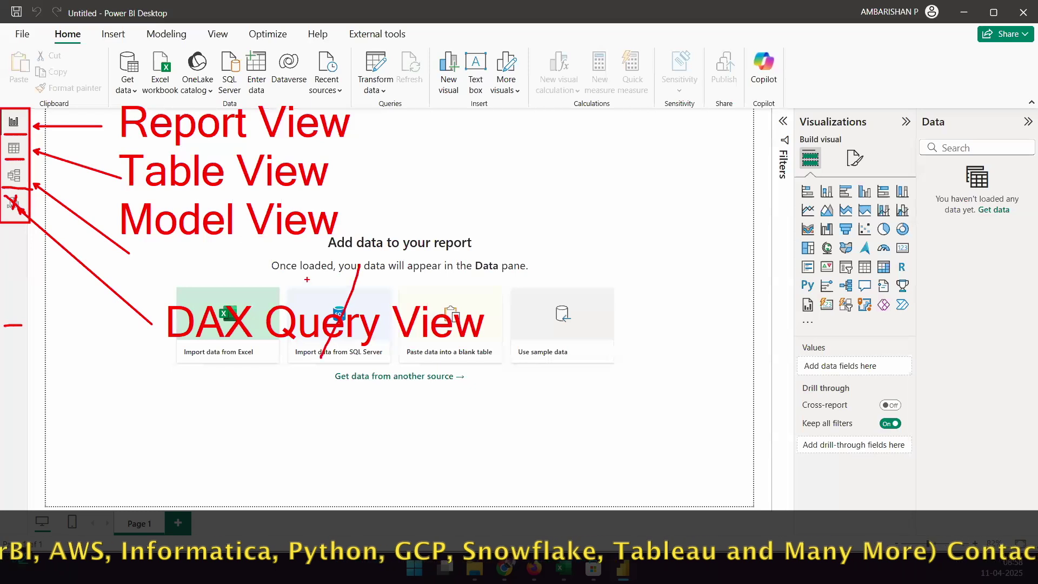
drag(307, 279, 385, 395)
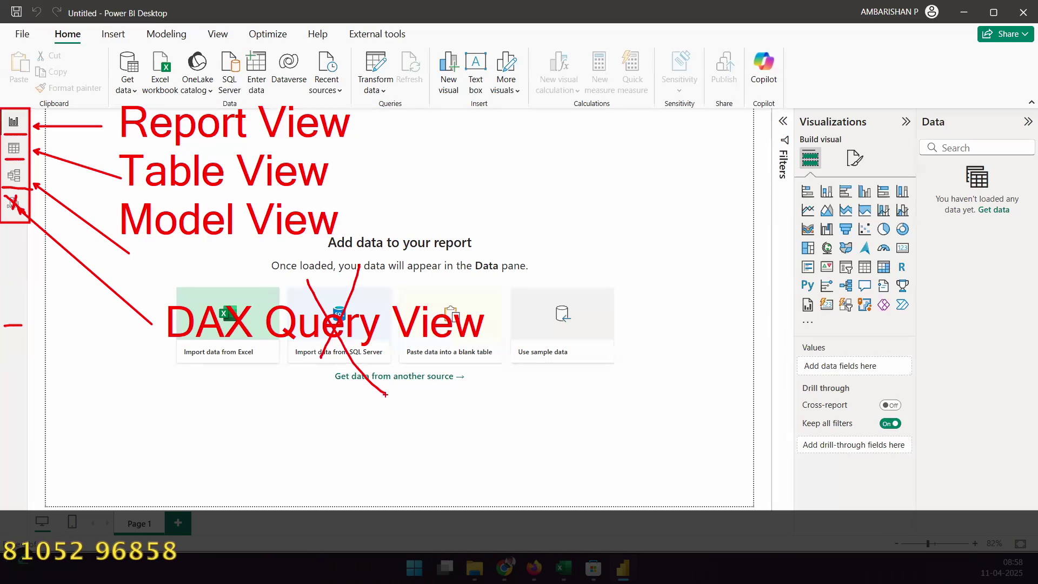
mouse_move(496, 310)
mouse_down()
mouse_move(503, 321)
mouse_move(549, 275)
mouse_up()
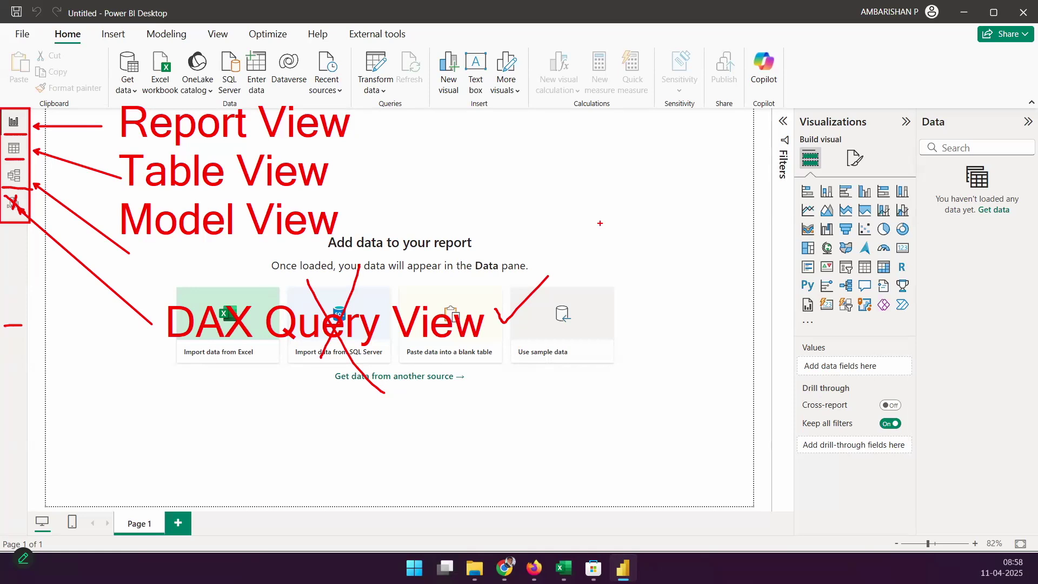
mouse_move(23, 194)
mouse_down()
mouse_move(2, 221)
mouse_move(5, 199)
mouse_move(20, 214)
mouse_up()
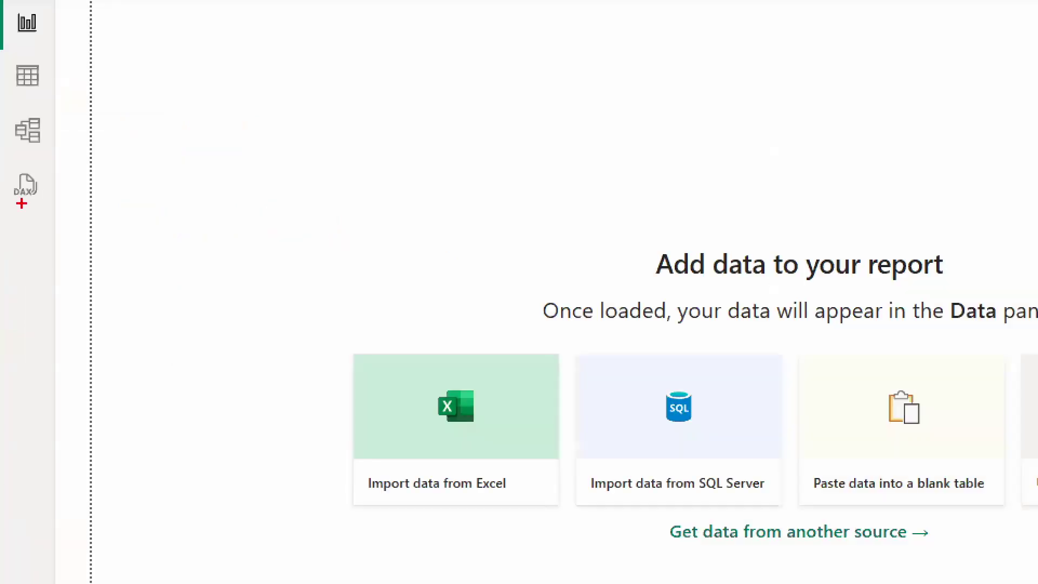
- Point an annotation arrow at the DAX query view icon and handwrite an underlined "2 MX" note beside it
drag(16, 203, 86, 242)
mouse_move(215, 230)
mouse_down()
mouse_move(252, 231)
mouse_move(309, 272)
mouse_move(329, 263)
mouse_move(346, 287)
mouse_up()
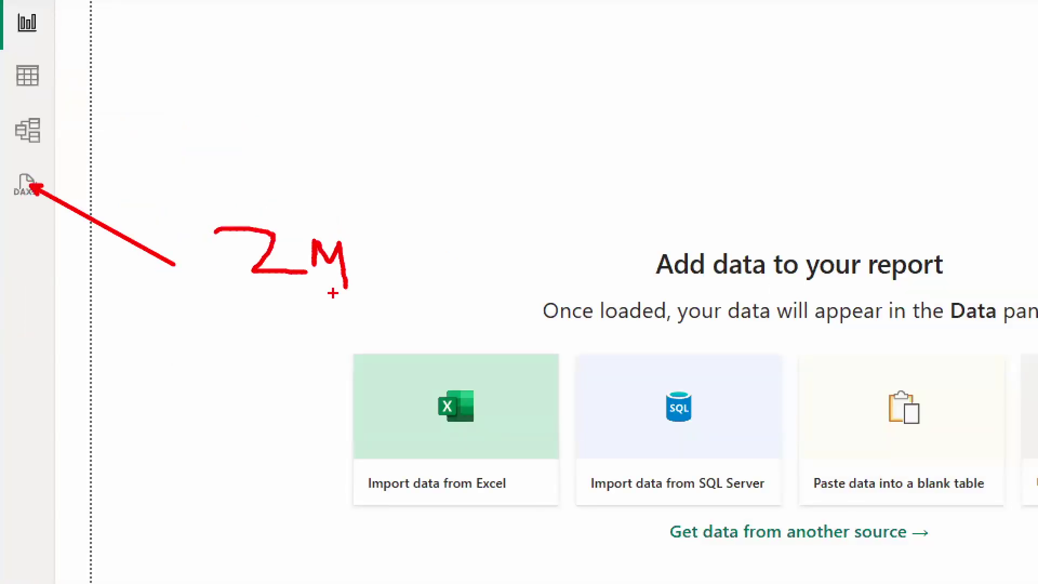
drag(249, 305, 442, 282)
drag(305, 298, 367, 309)
mouse_move(372, 241)
mouse_down()
mouse_move(360, 273)
mouse_move(371, 275)
mouse_up()
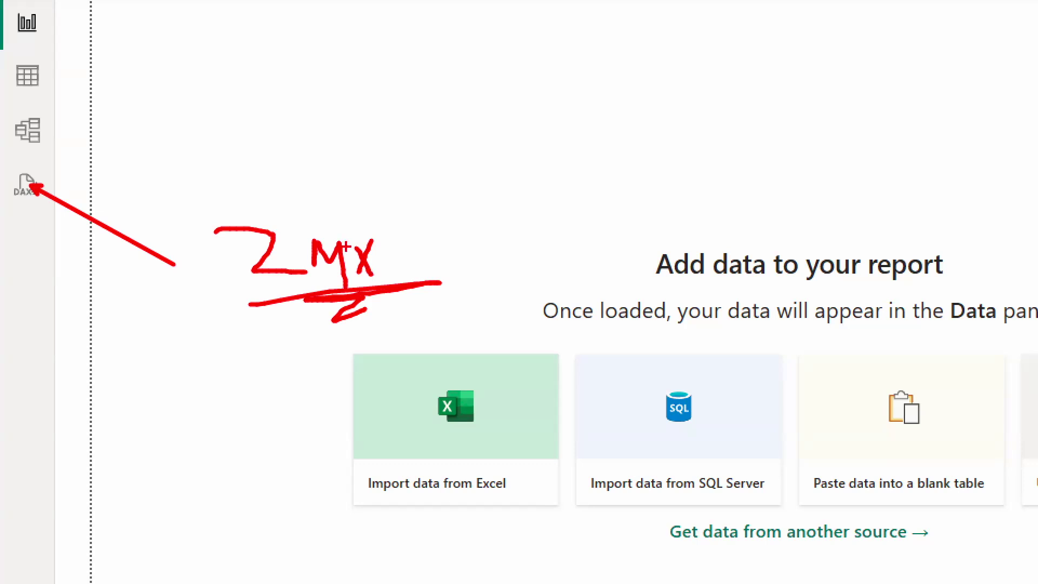
- Bracket the Report, Table and Model view icons, tick each one, and scribble over the DAX query view icon
mouse_move(49, 1)
mouse_down()
mouse_move(54, 149)
mouse_move(2, 176)
mouse_move(68, 209)
mouse_up()
mouse_move(75, 44)
mouse_down()
mouse_move(100, 80)
mouse_move(144, 16)
mouse_up()
key(ctrl+z)
key(ctrl+z)
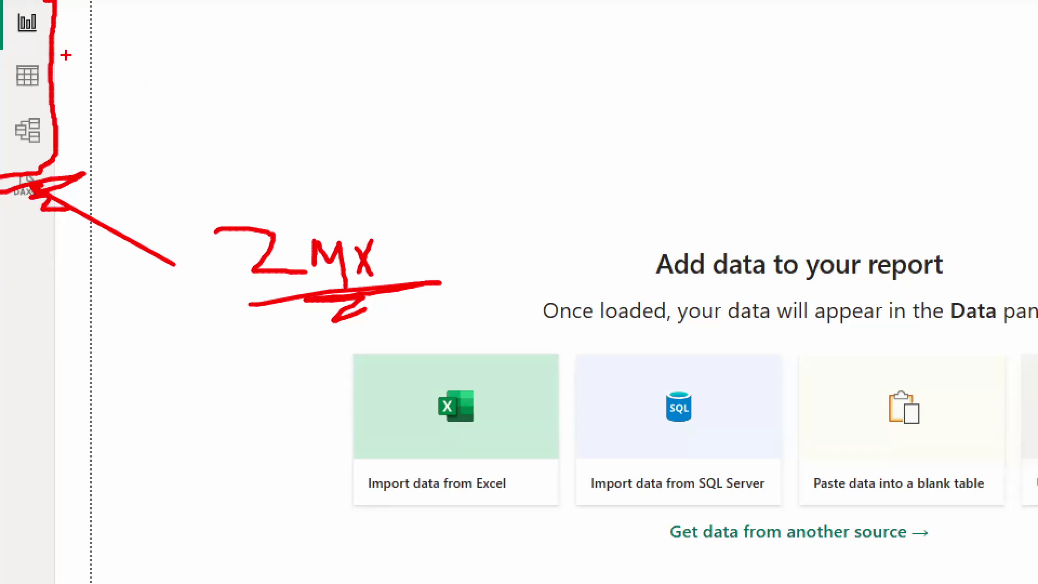
drag(54, 30, 107, 11)
drag(57, 80, 130, 54)
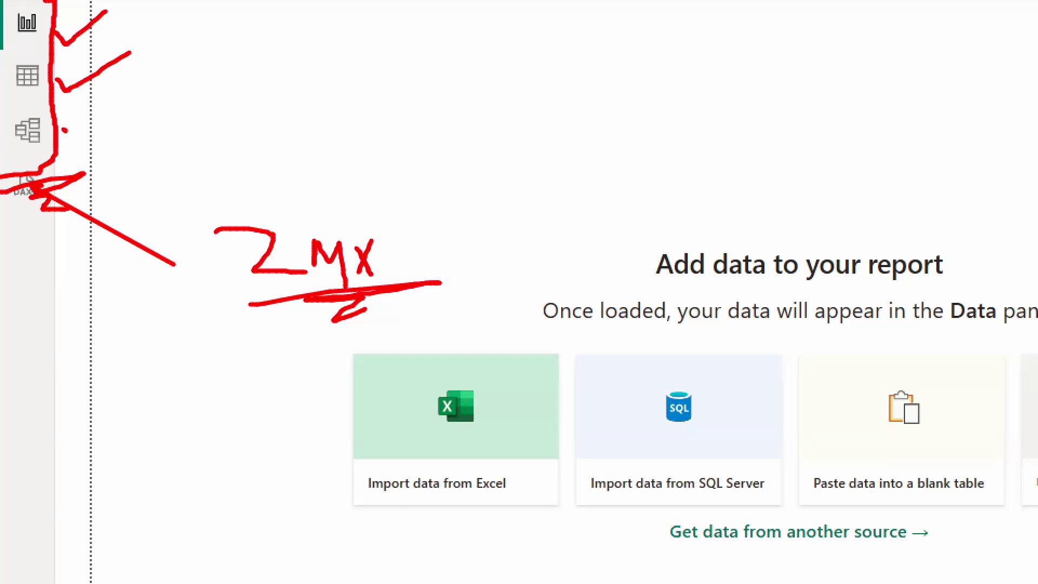
drag(63, 128, 138, 95)
mouse_move(30, 184)
mouse_down()
mouse_move(12, 171)
mouse_move(6, 186)
mouse_move(53, 221)
mouse_up()
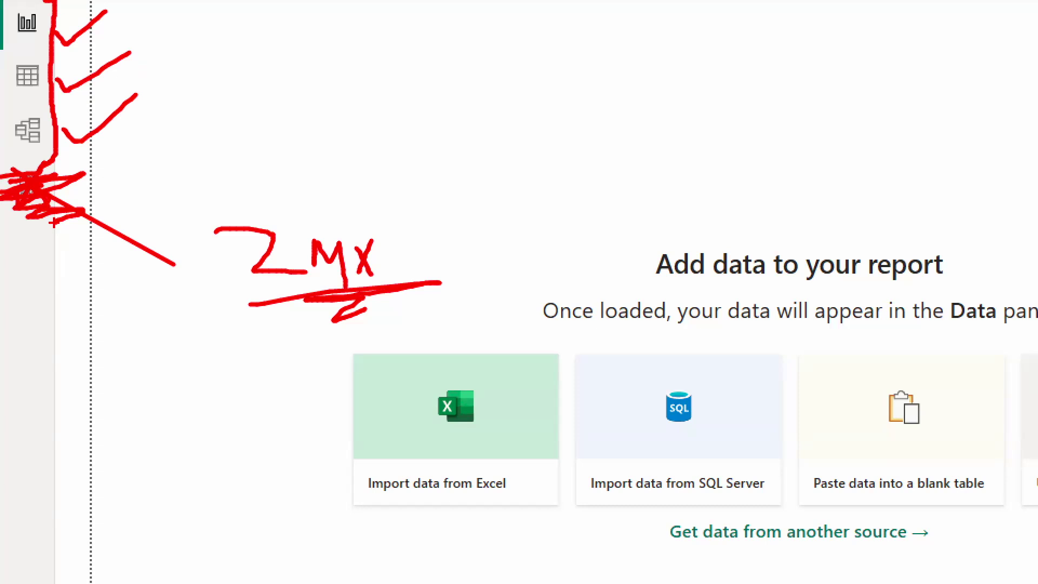
- Underline the Report, Table and Model view icons and clear the remaining annotations from the screen
drag(6, 44, 30, 45)
drag(4, 103, 46, 102)
drag(5, 154, 33, 147)
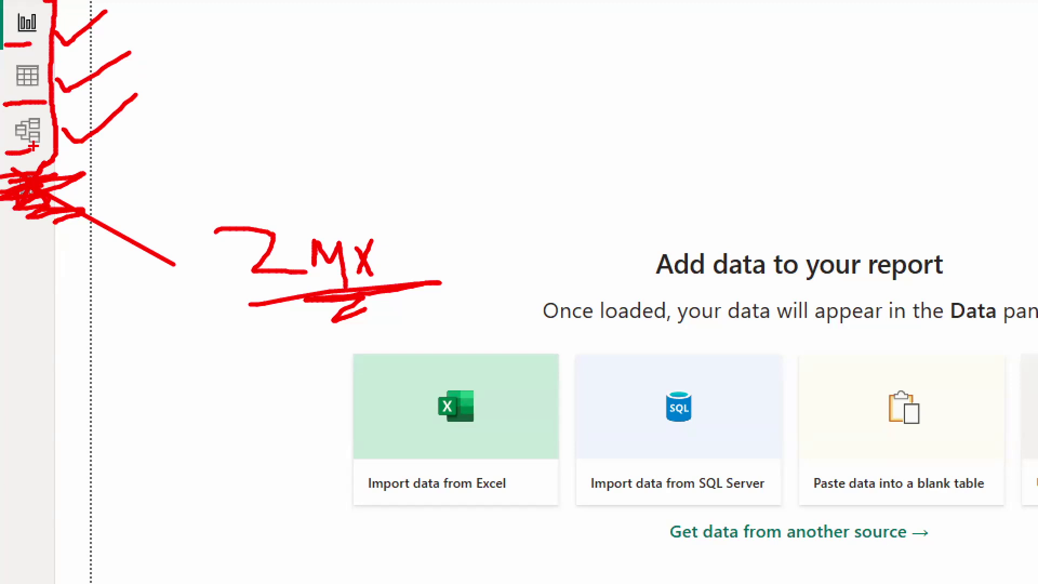
key(Escape)
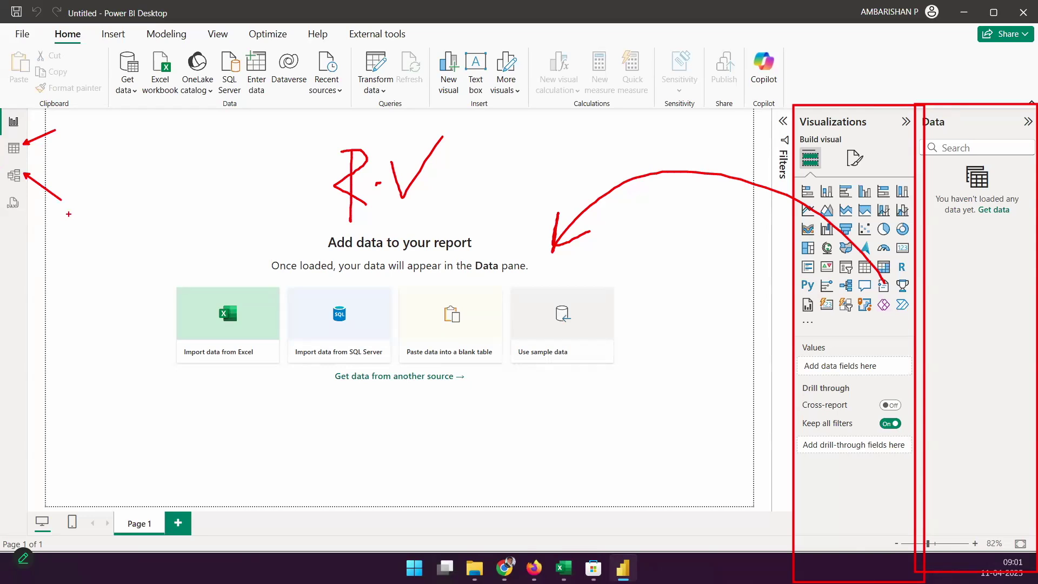
key(Escape)
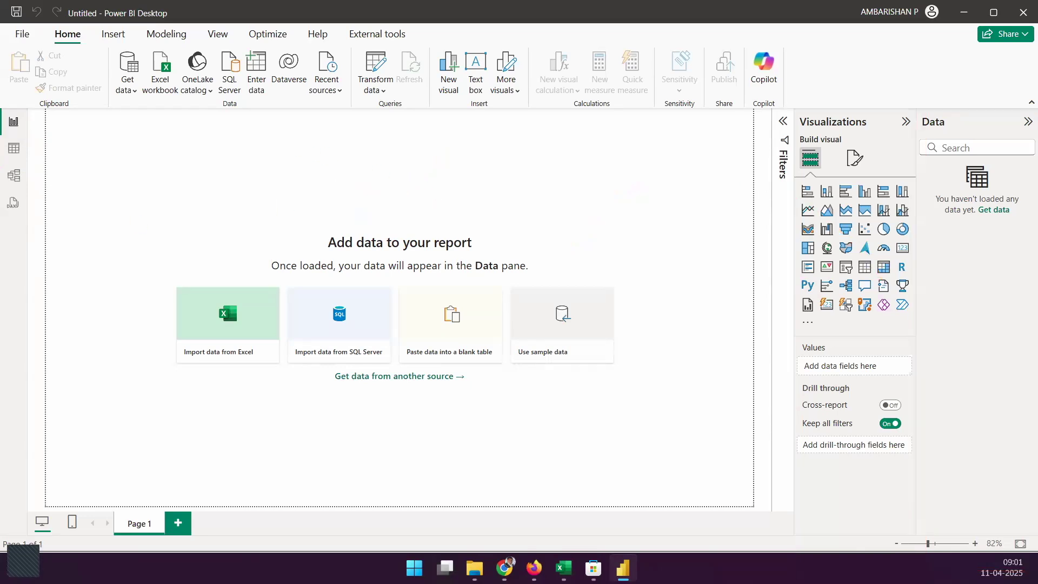
- Highlight the Get data command with a box and arrow, and mark the neighbouring Excel workbook and SQL Server sources
key(ctrl+shift+1)
mouse_move(109, 44)
mouse_down()
mouse_move(146, 108)
mouse_move(109, 172)
mouse_up()
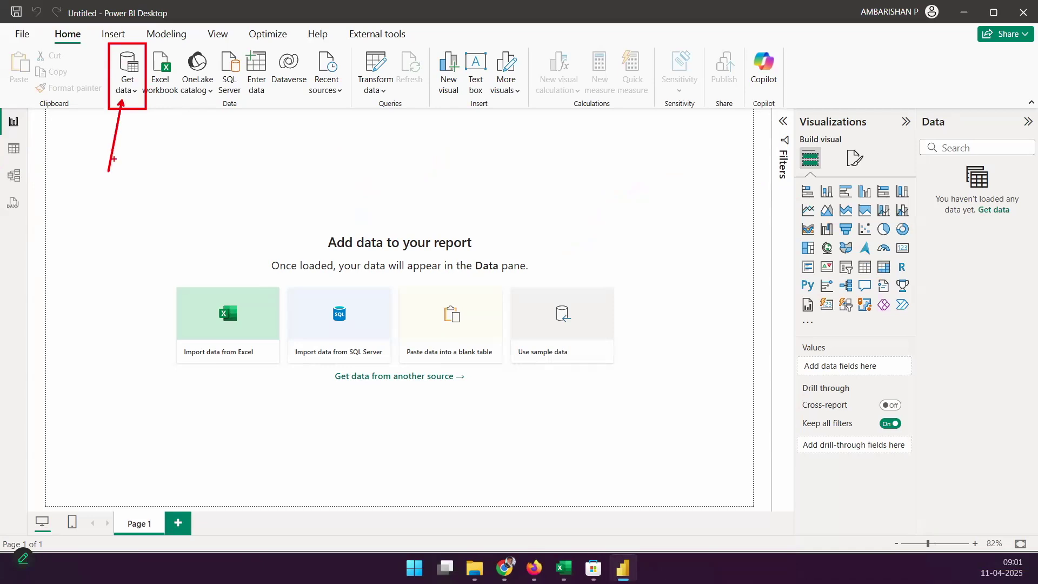
mouse_move(156, 111)
mouse_down()
mouse_move(313, 114)
mouse_move(290, 129)
mouse_up()
mouse_move(162, 57)
mouse_down()
mouse_move(186, 41)
mouse_move(252, 41)
mouse_up()
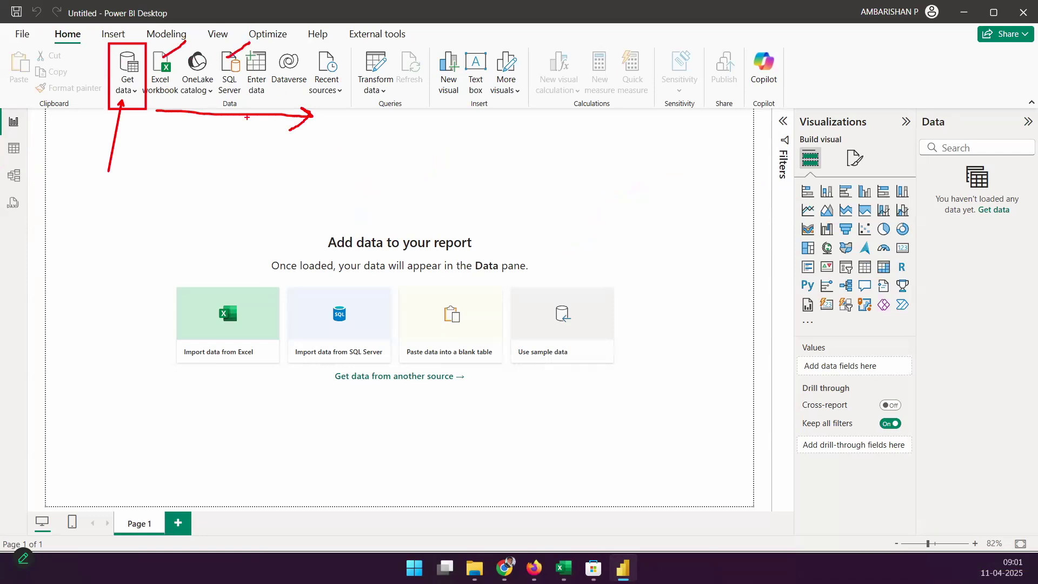
- Mark the Get data command, clear the annotations, and switch to Excel to select the Ship Mode column on the Orders sheet
mouse_move(111, 72)
mouse_down()
mouse_move(116, 81)
mouse_move(136, 54)
mouse_up()
key(Escape)
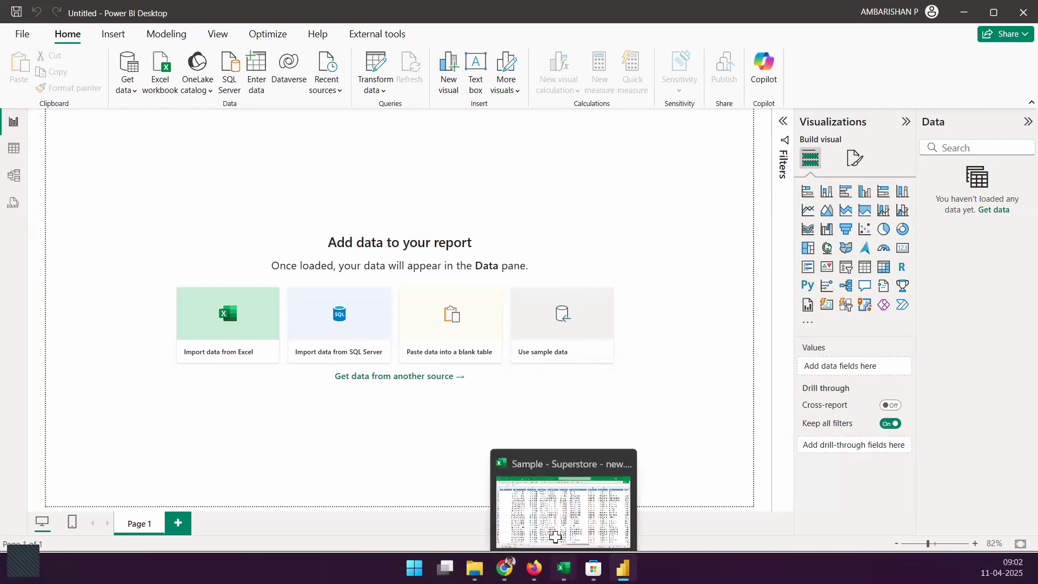
key(alt+Tab)
click(444, 87)
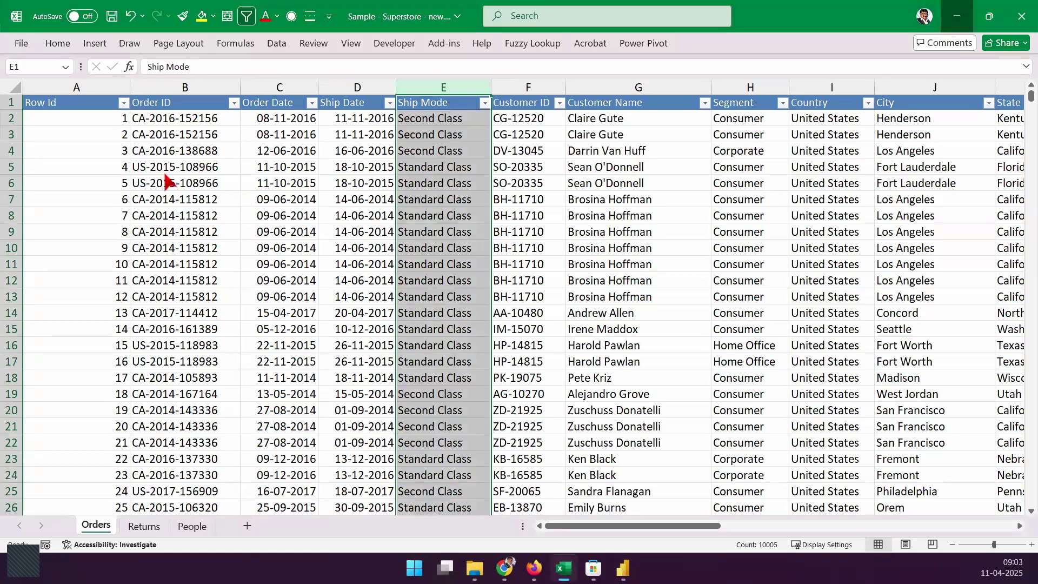
- Show the Superstore workbook's file name details, underline the .xlsx extension, clear the mark, and return to Power BI Desktop
click(563, 568)
mouse_move(560, 562)
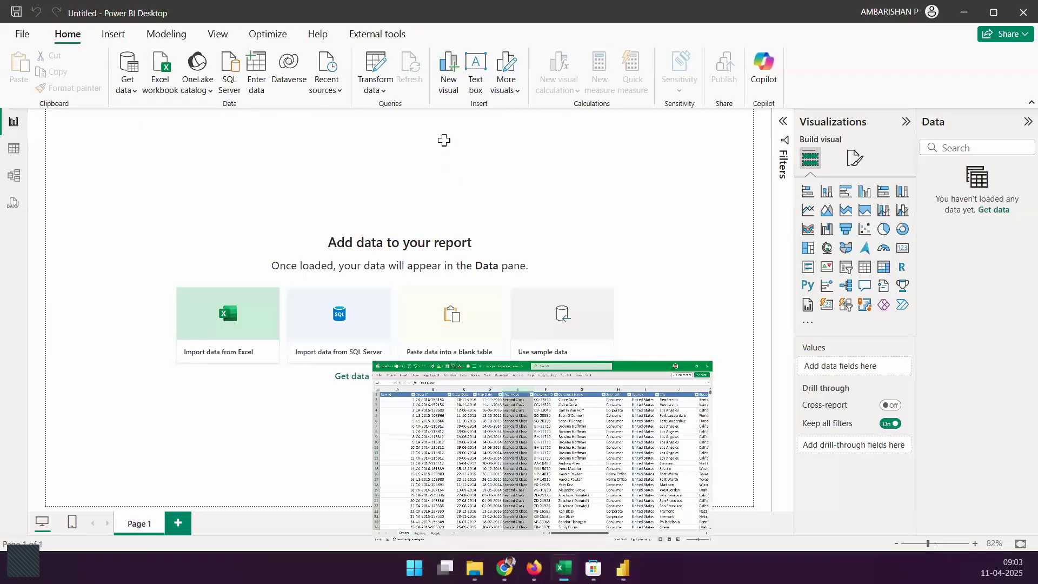
key(alt+Tab)
double_click(408, 85)
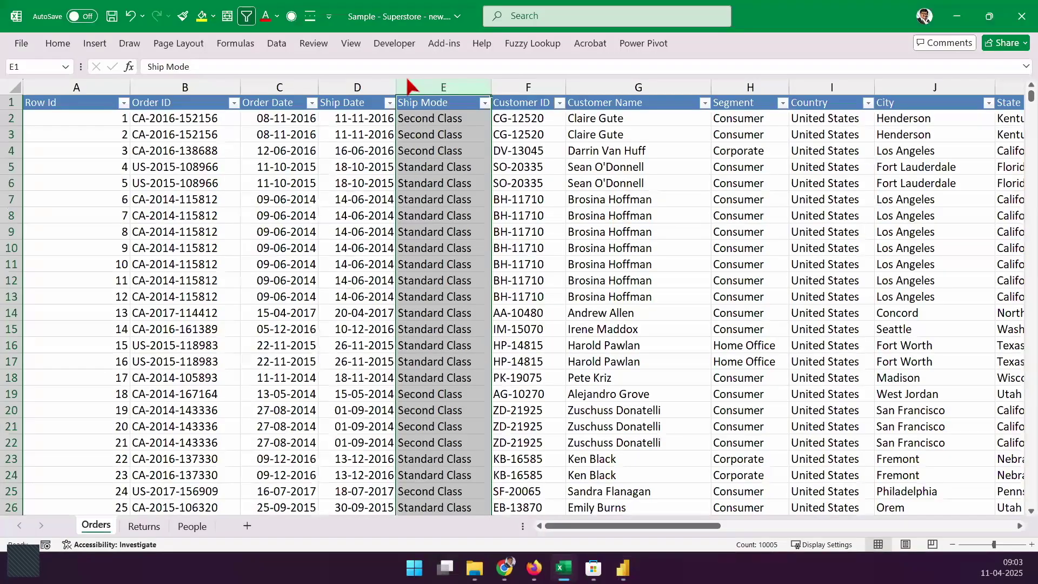
click(405, 16)
drag(543, 86, 473, 84)
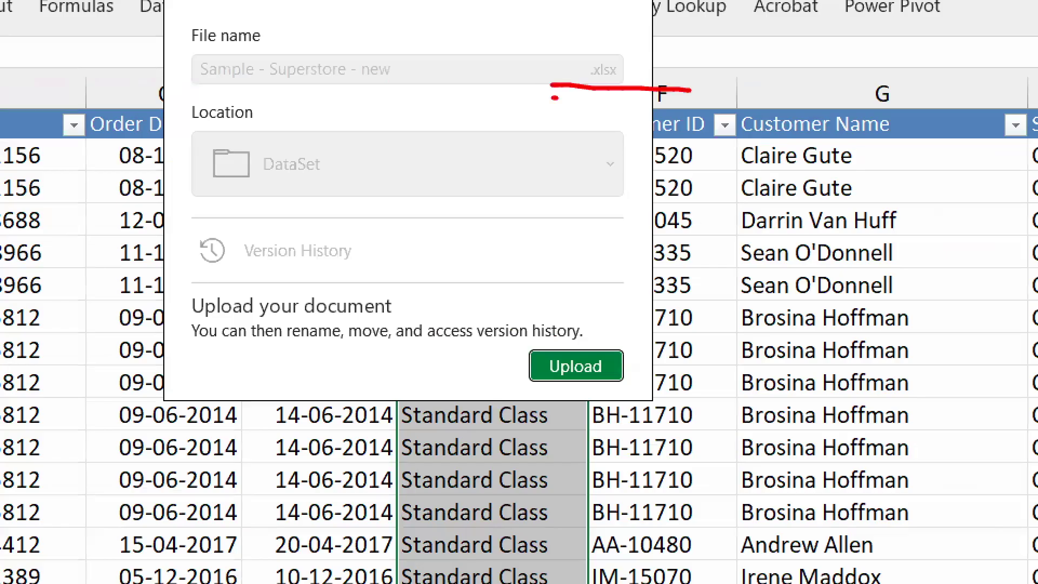
key(Escape)
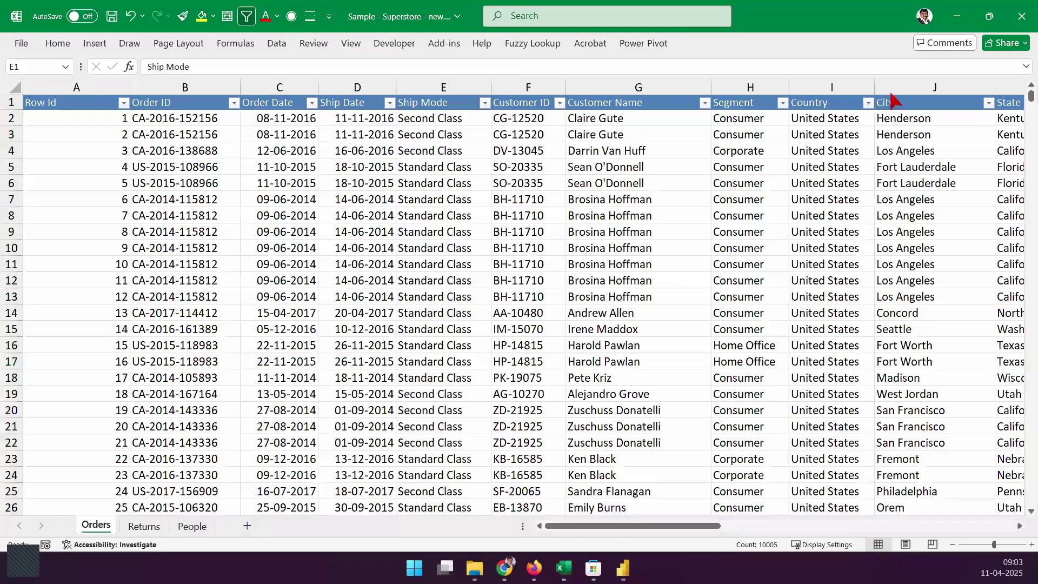
key(alt+Tab)
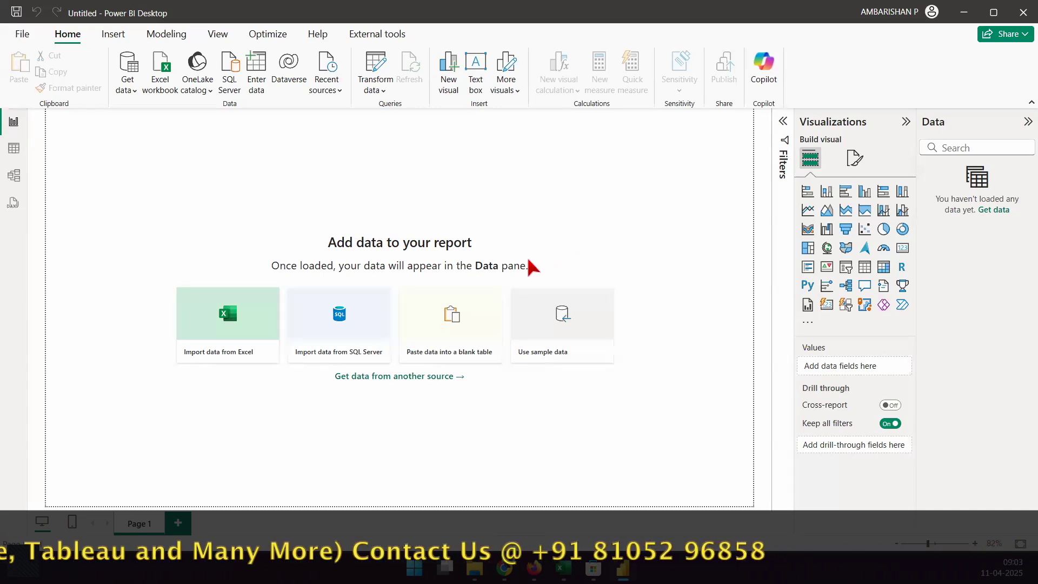
- Box the Excel and SQL Server import tiles, point arrows at them and their matching ribbon commands, and clear the annotations
drag(172, 283, 281, 382)
drag(292, 279, 404, 380)
drag(361, 304, 415, 241)
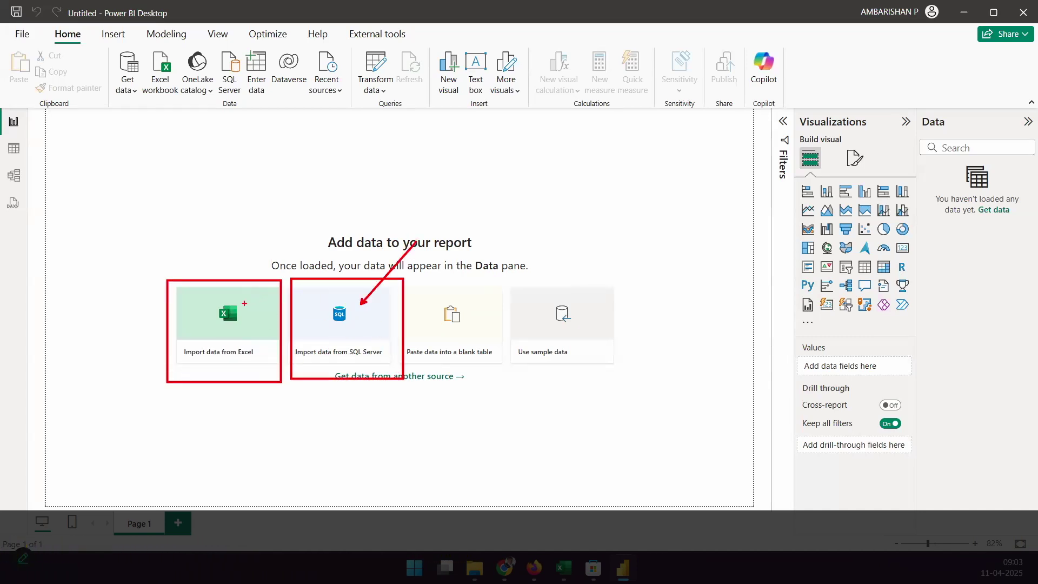
drag(245, 303, 300, 227)
drag(162, 95, 140, 143)
drag(221, 96, 250, 141)
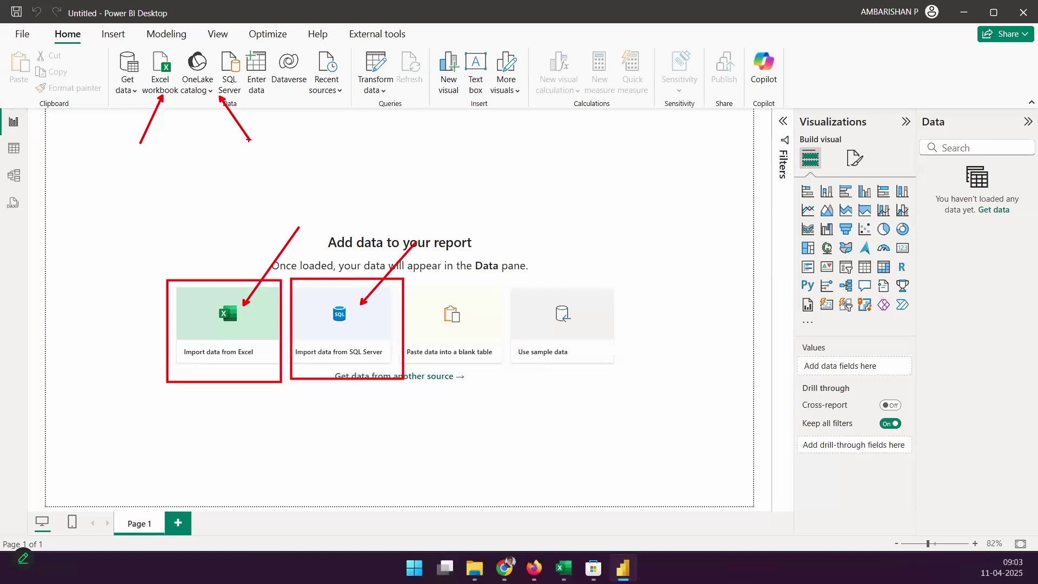
key(Escape)
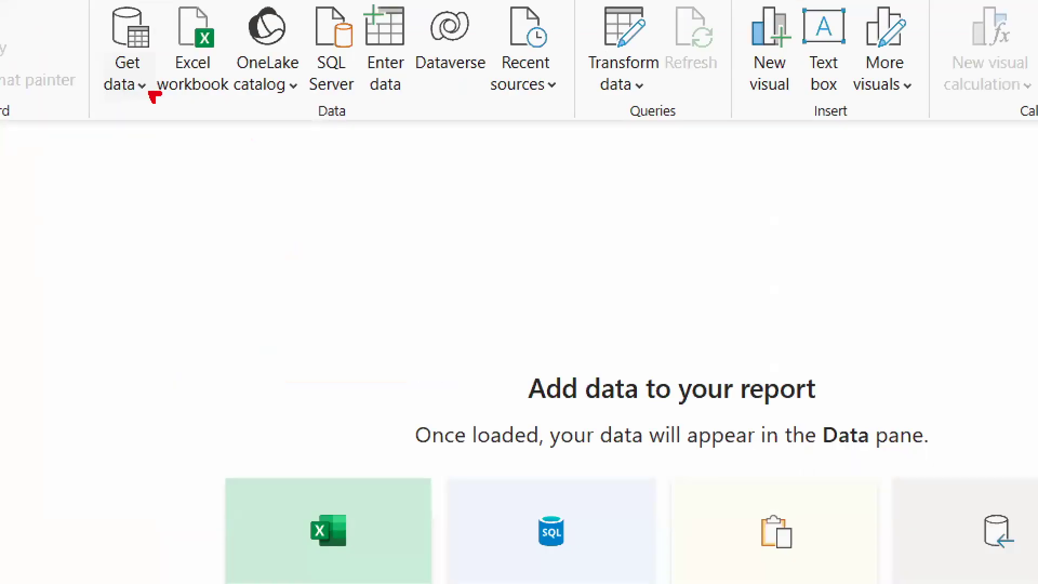
- Mark the Get data arrow, show the common data sources, and point arrows at Excel workbook and SQL Server
drag(139, 94, 153, 114)
key(Escape)
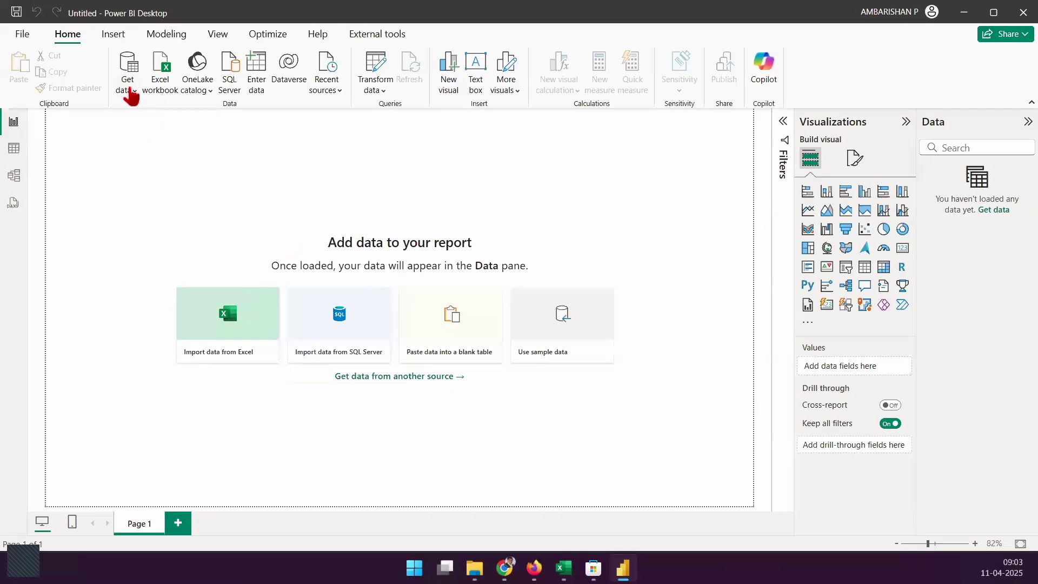
click(132, 81)
drag(193, 131, 230, 103)
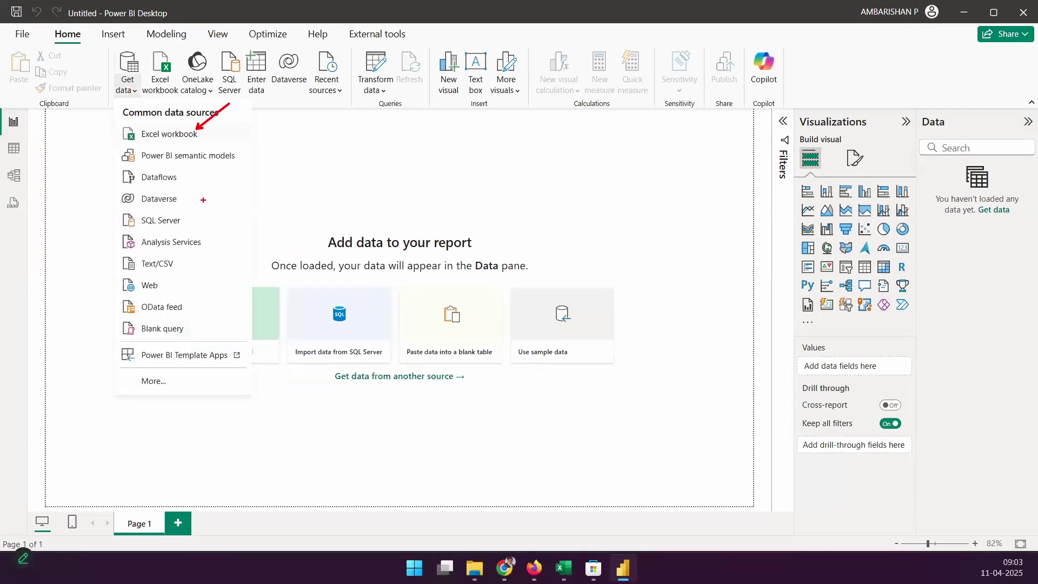
drag(207, 222, 258, 206)
click(313, 211)
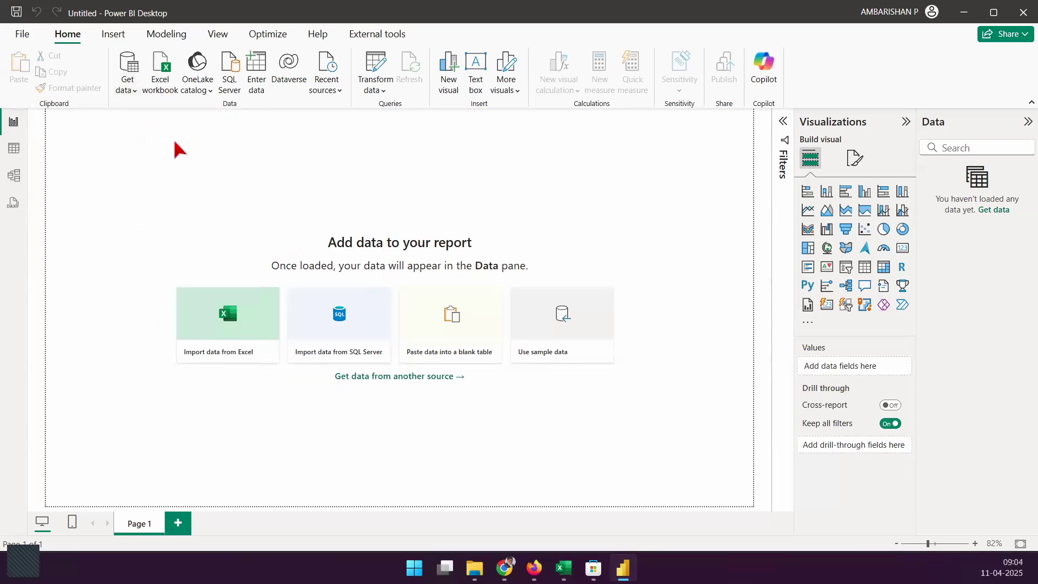
- Box and tick the Import data from Excel tile, tick the Excel workbook command, and clear the annotations
drag(171, 273, 305, 407)
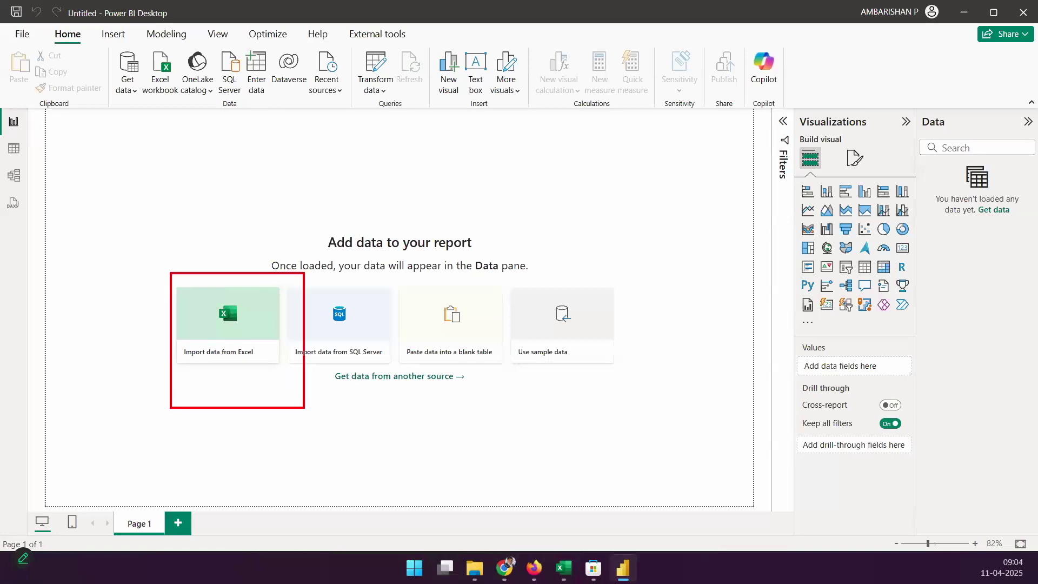
drag(241, 311, 330, 231)
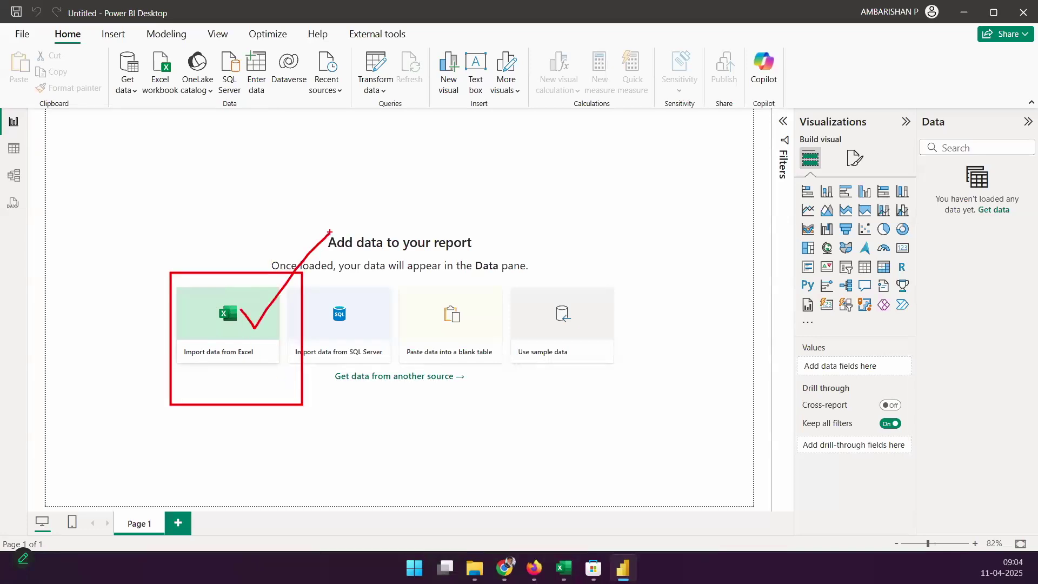
drag(215, 291, 264, 263)
drag(156, 57, 188, 23)
key(Escape)
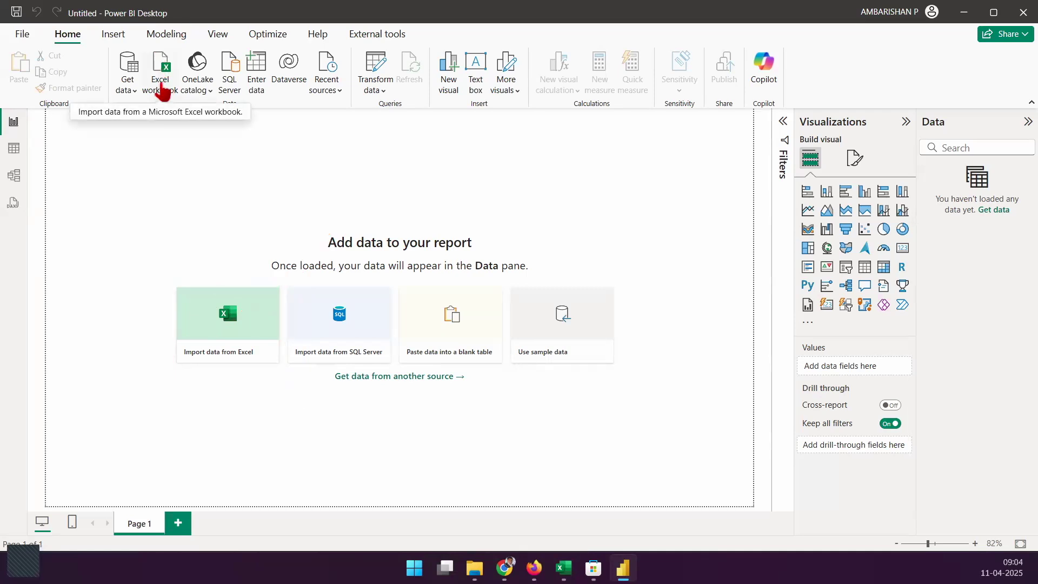
- Highlight Get data and its More option with annotations, clear them, and open the full Get Data source list for browsing
click(130, 95)
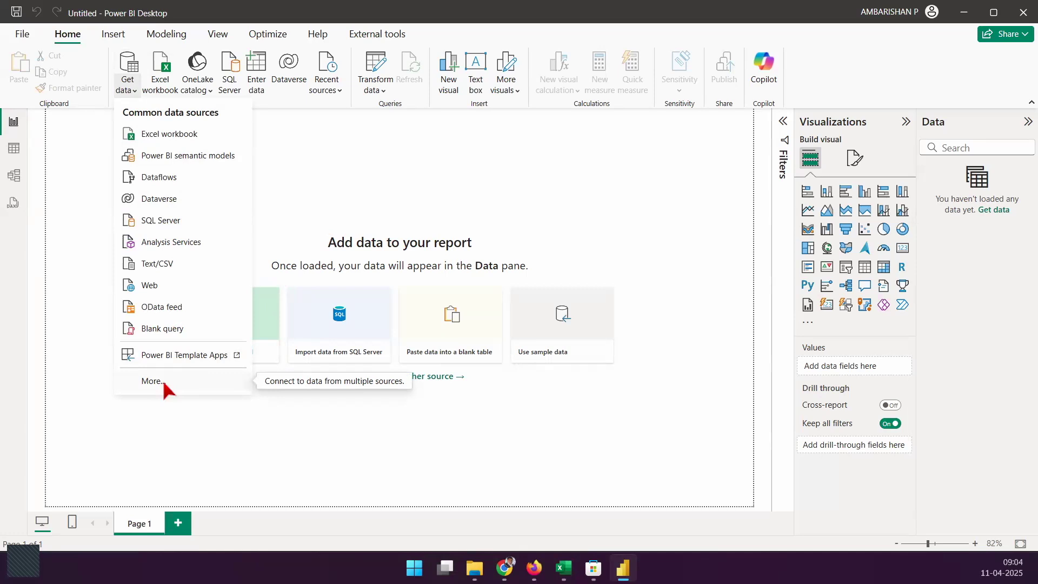
mouse_move(104, 43)
mouse_down()
mouse_move(150, 107)
mouse_move(140, 97)
mouse_move(200, 129)
mouse_up()
drag(182, 376, 229, 350)
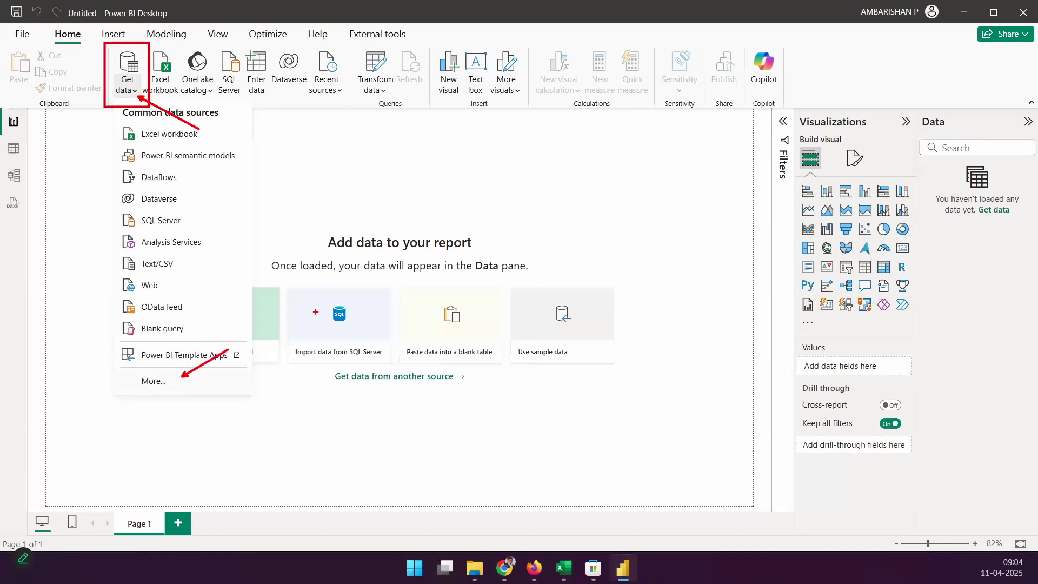
key(Escape)
click(156, 383)
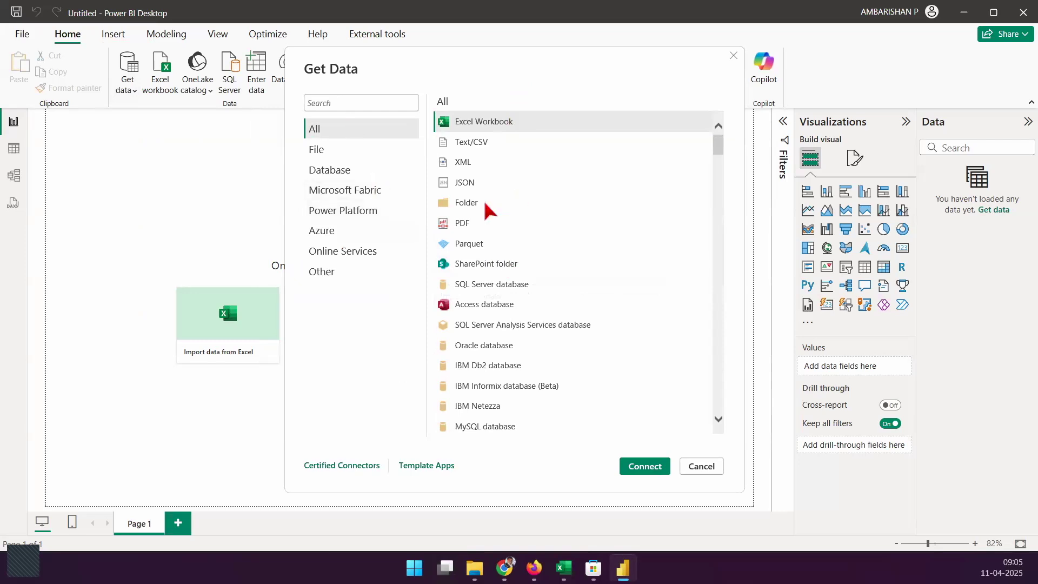
mouse_move(718, 153)
mouse_down()
mouse_move(718, 346)
mouse_move(697, 424)
mouse_move(717, 139)
mouse_up()
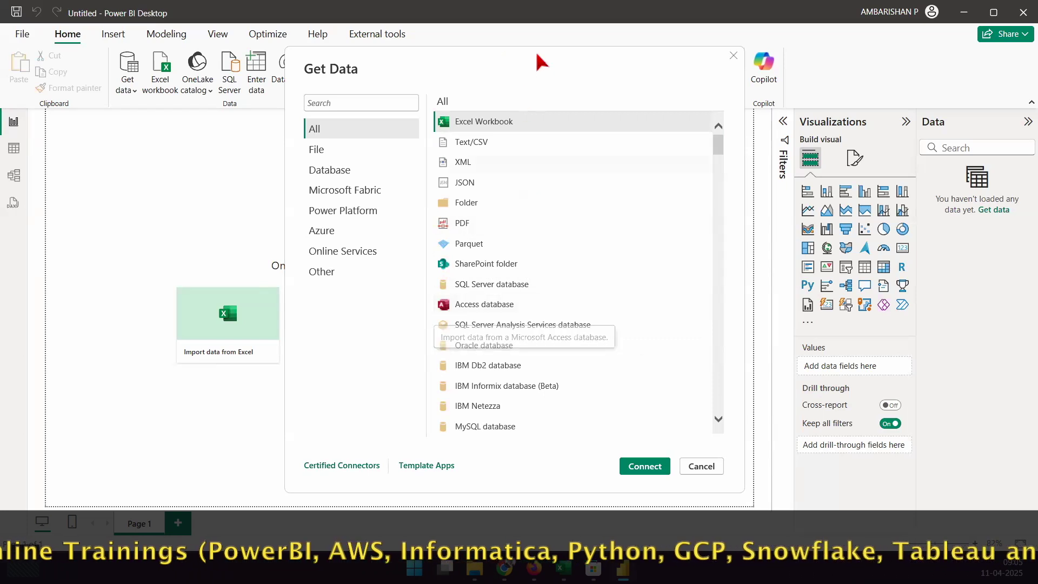
- Sketch a ticked table grid over the Get Data dialog, link it to the Data pane with an arrow, and clear the drawing
drag(503, 50, 601, 113)
mouse_move(529, 51)
mouse_down()
mouse_move(527, 105)
mouse_move(539, 94)
mouse_up()
mouse_move(557, 55)
mouse_down()
mouse_move(557, 108)
mouse_move(574, 108)
mouse_up()
mouse_move(497, 65)
mouse_down()
mouse_move(579, 65)
mouse_move(598, 75)
mouse_up()
drag(507, 90, 614, 92)
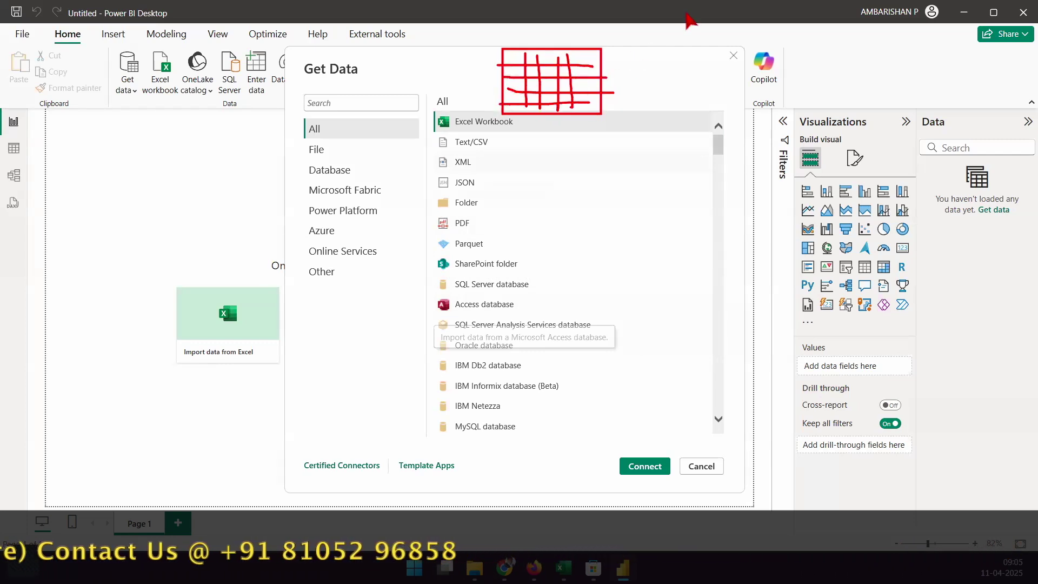
drag(633, 56, 680, 23)
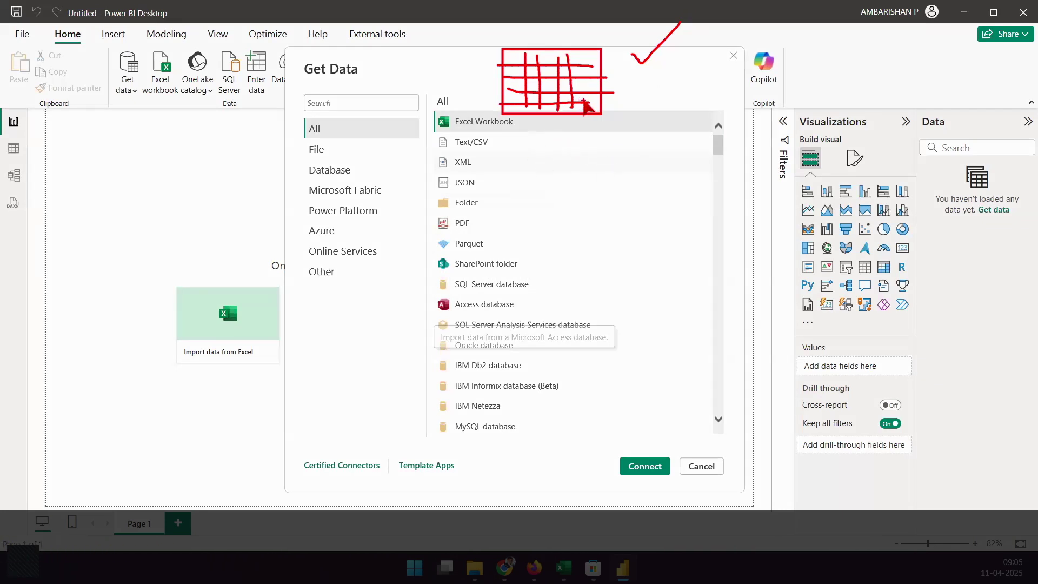
drag(582, 99, 630, 130)
mouse_move(737, 213)
mouse_down()
mouse_move(957, 217)
mouse_move(932, 241)
mouse_up()
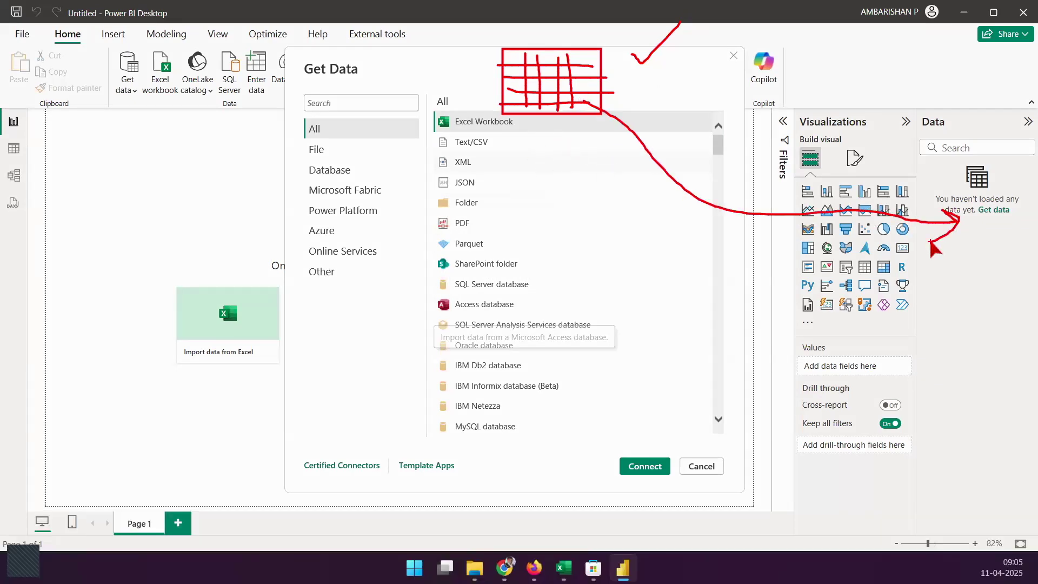
key(Escape)
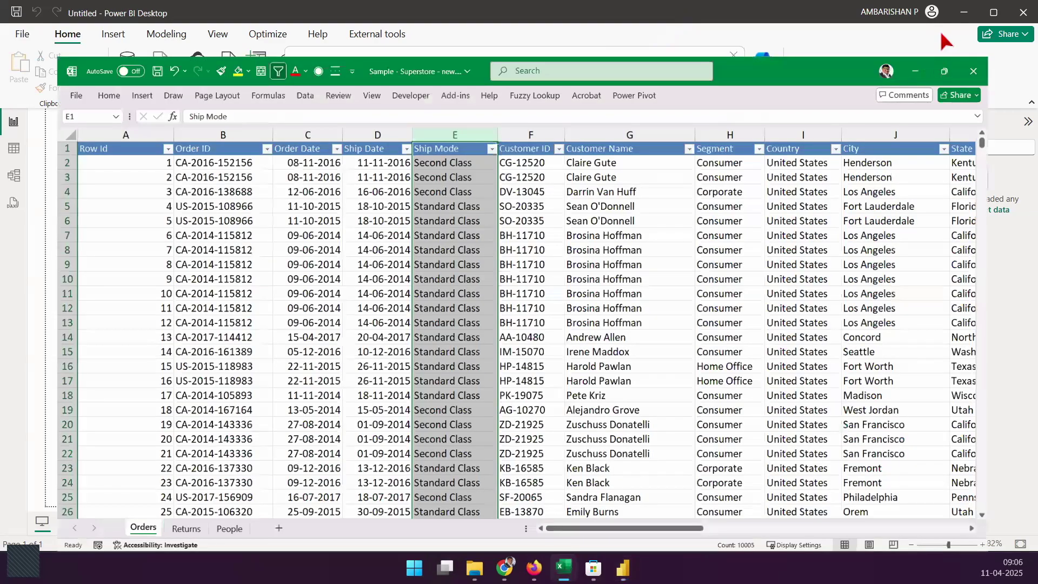
- Review the Orders sheet in the Superstore workbook in Excel and return to Power BI's Get Data dialog
click(949, 38)
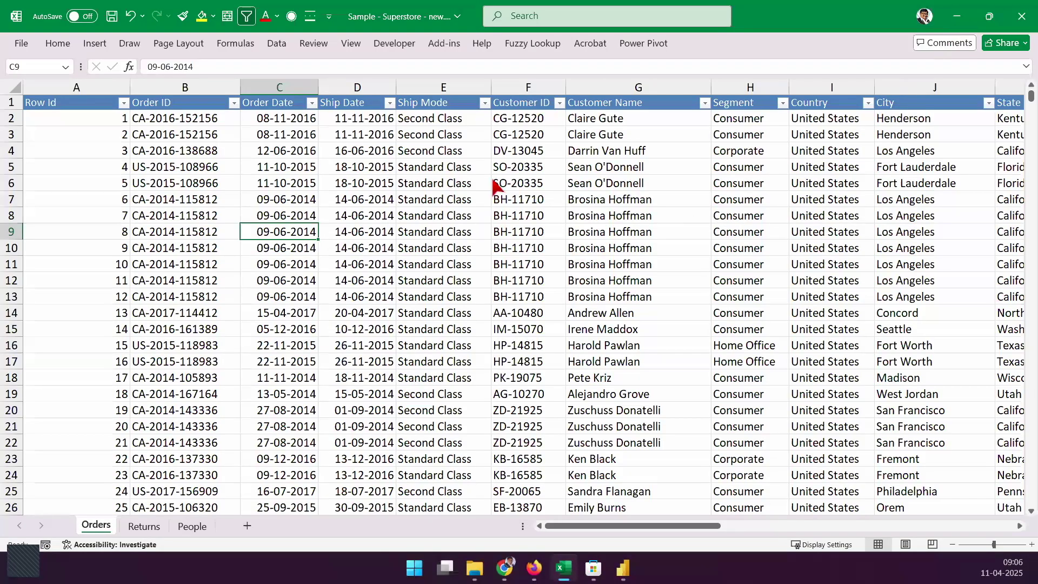
key(alt+Tab)
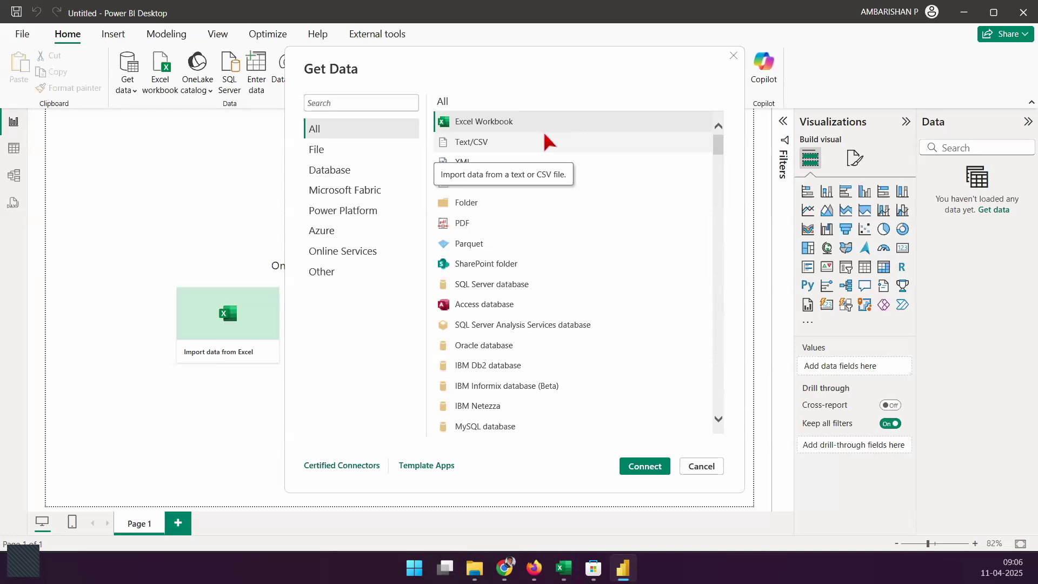
- Search the data sources for "yout", cross out the search term and result area, and clear the marks and the search
click(339, 103)
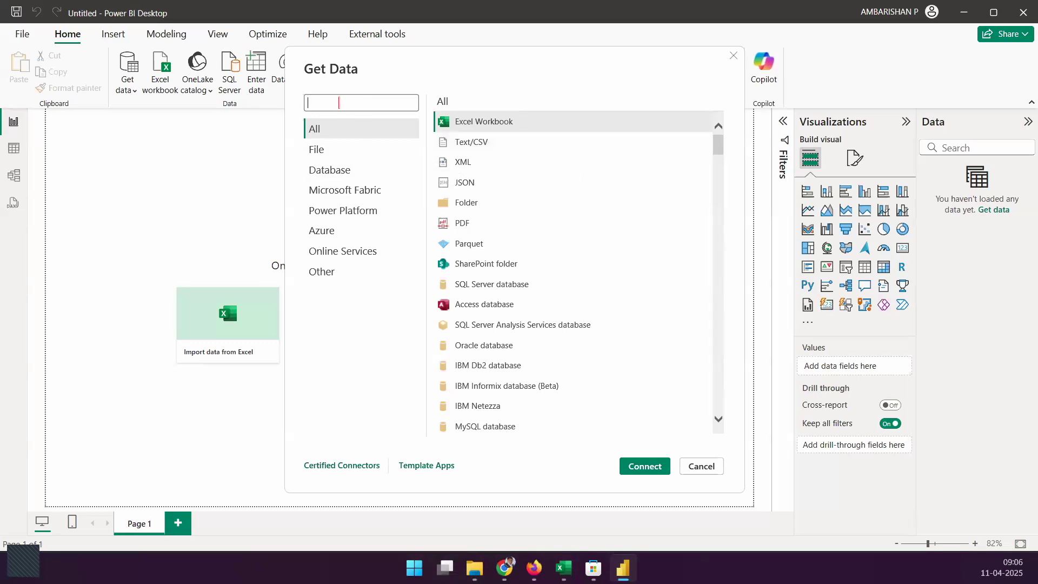
text(you)
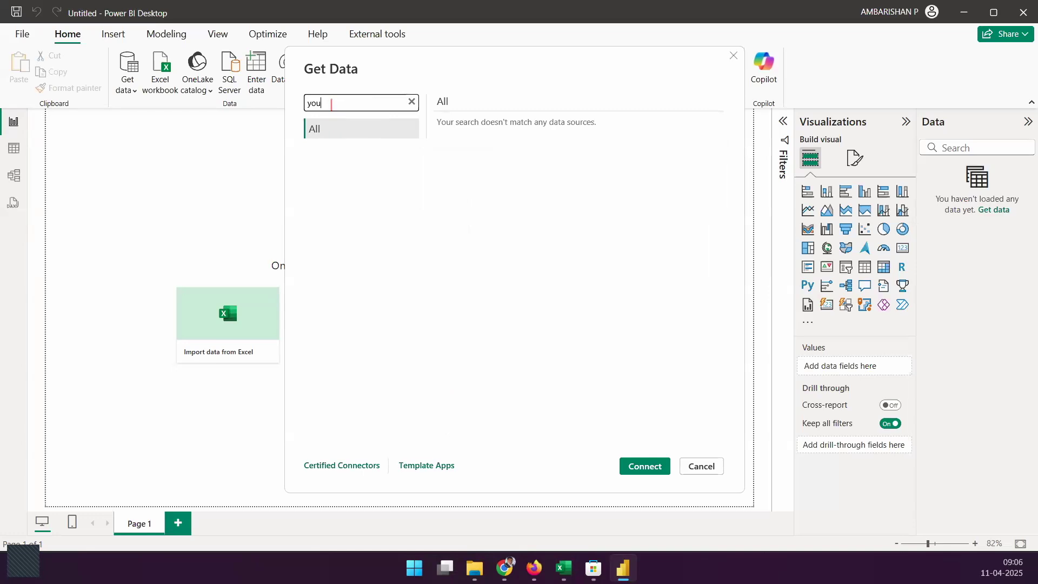
text(t)
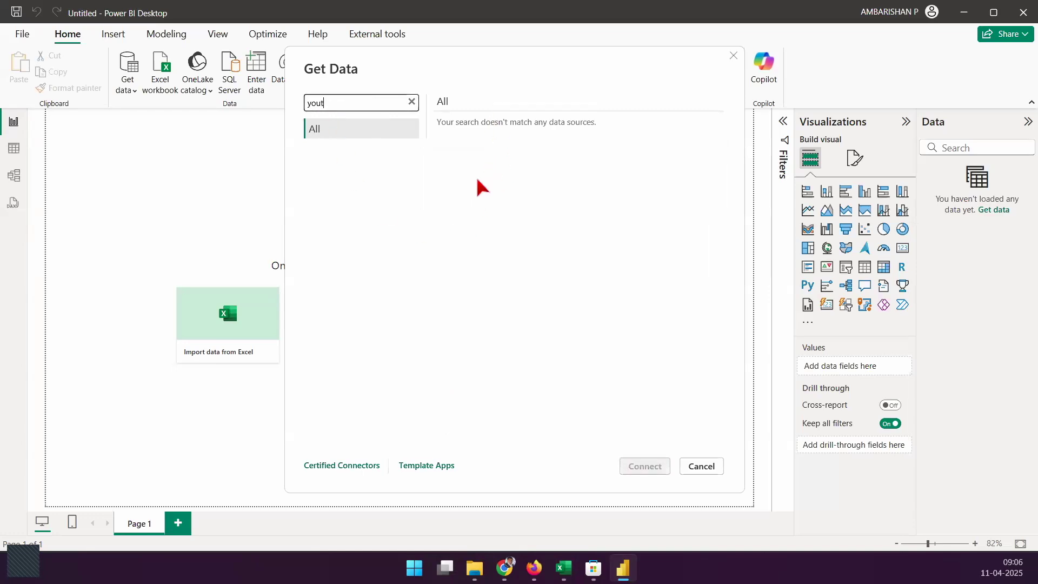
mouse_move(443, 168)
mouse_down()
mouse_move(483, 98)
mouse_move(447, 128)
mouse_move(502, 184)
mouse_up()
drag(334, 75, 304, 136)
drag(301, 99, 333, 126)
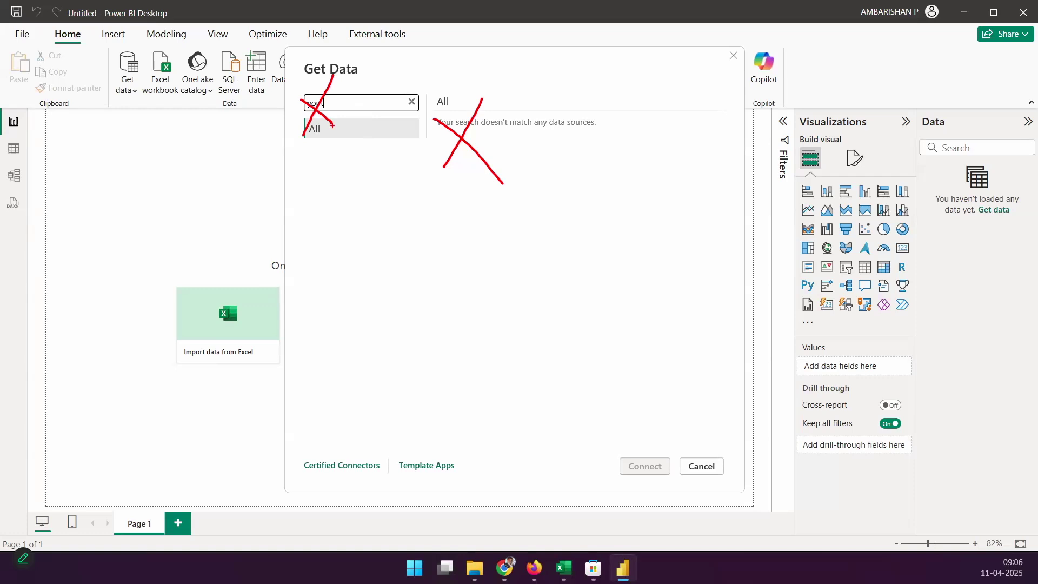
key(Escape)
click(412, 103)
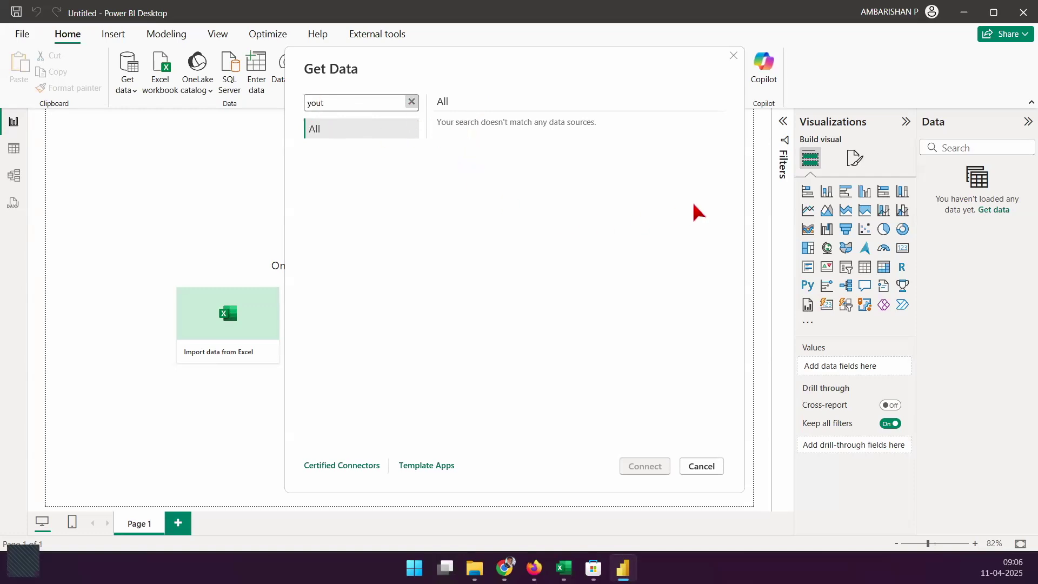
drag(719, 168, 732, 132)
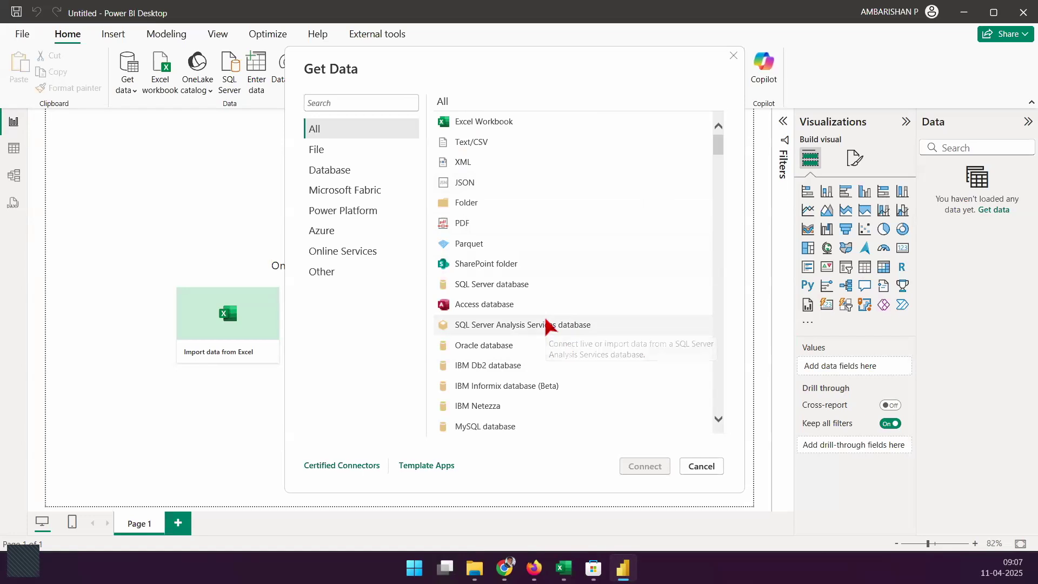
- Sketch a large table grid over the source list, label its columns C and its rows R, and clear the drawing
drag(542, 88, 746, 330)
drag(575, 95, 588, 272)
drag(605, 103, 621, 285)
drag(650, 117, 658, 261)
drag(682, 110, 690, 318)
drag(541, 143, 724, 135)
drag(569, 170, 735, 179)
drag(519, 217, 714, 220)
drag(522, 263, 754, 259)
drag(566, 298, 720, 302)
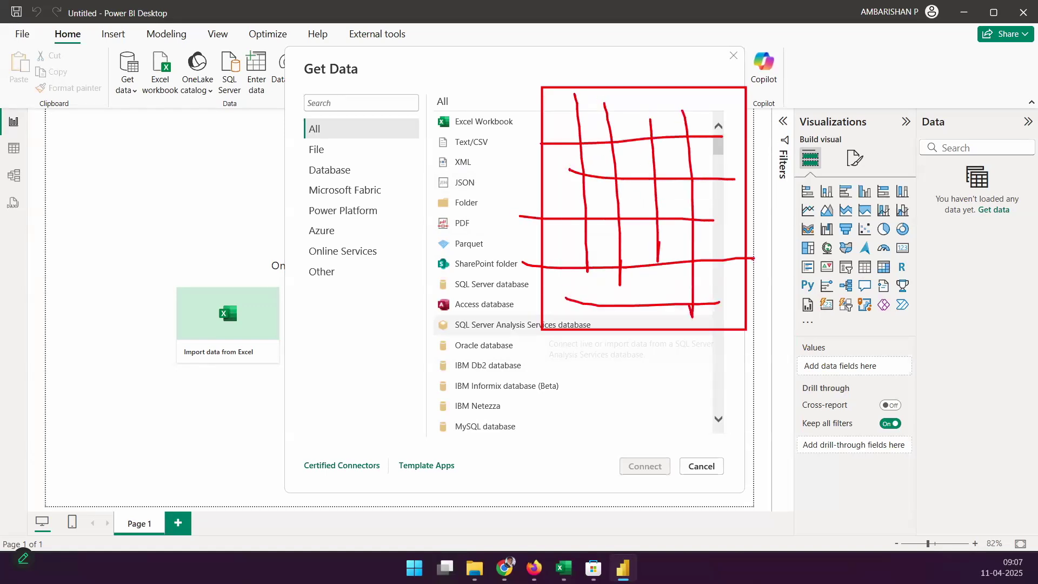
mouse_move(665, 45)
mouse_down()
mouse_move(652, 46)
mouse_move(673, 74)
mouse_up()
mouse_move(507, 100)
mouse_down()
mouse_move(512, 129)
mouse_move(552, 135)
mouse_up()
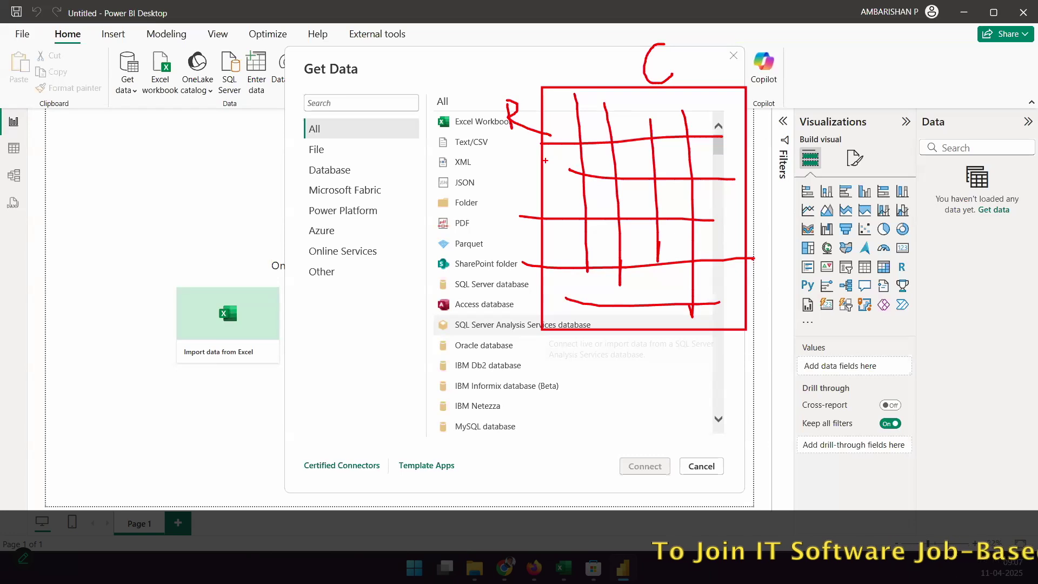
key(Escape)
- Search the Get Data sources for "goog"
click(358, 104)
text(goog)
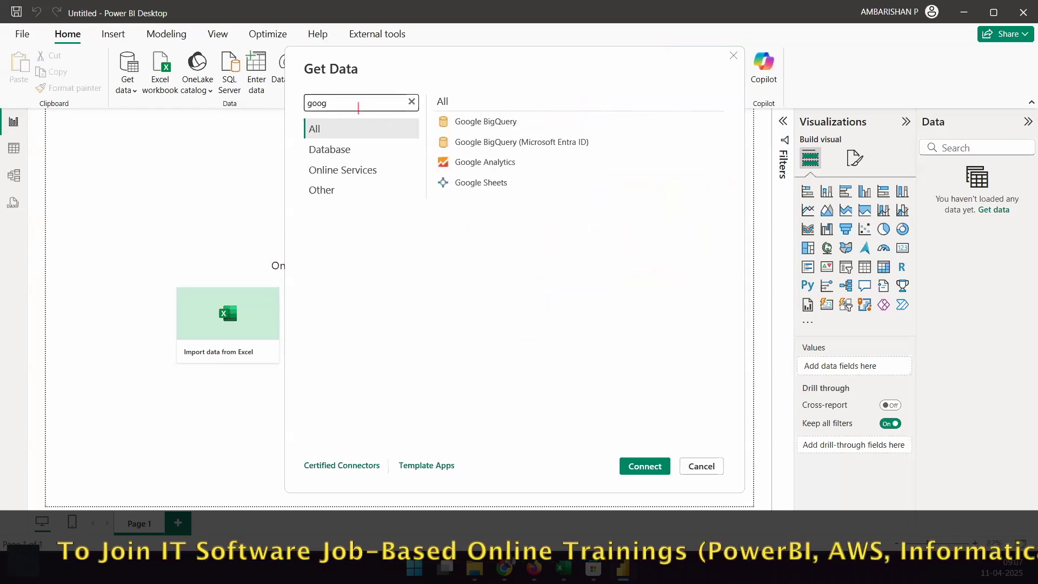
- Select Google Sheets, clear the source search, and connect to the Excel Workbook source instead
click(495, 194)
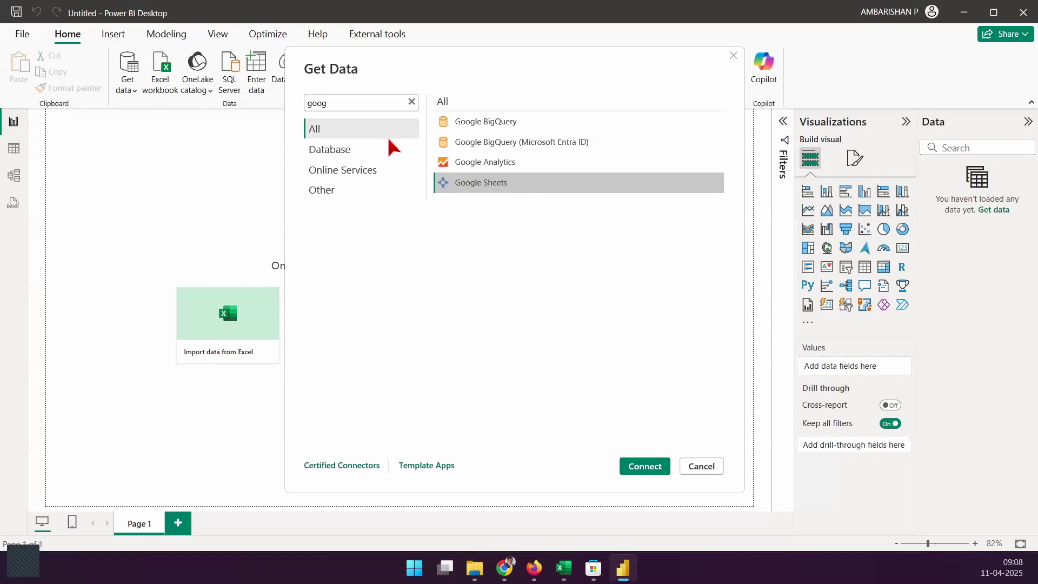
click(411, 103)
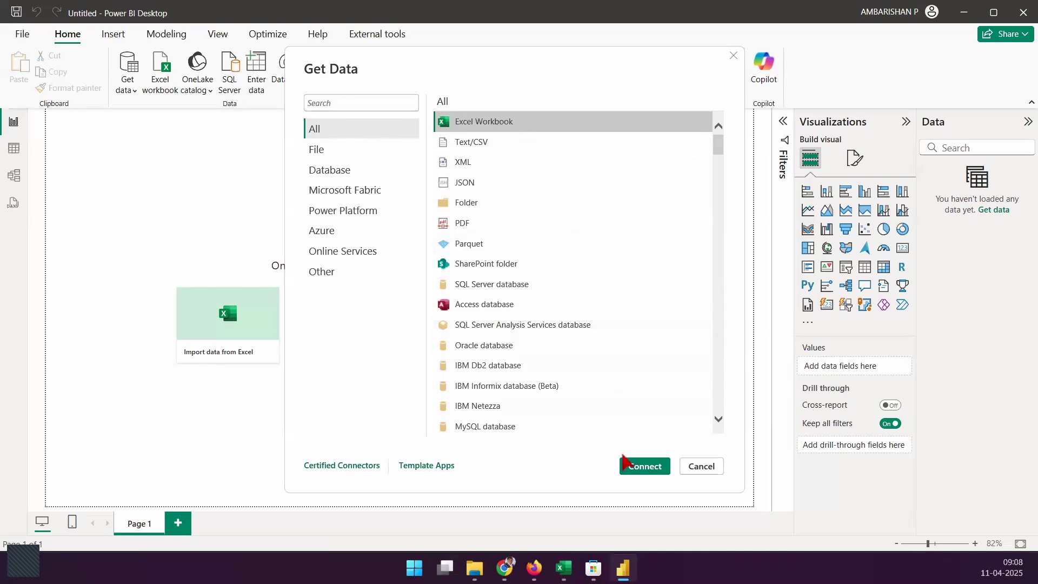
click(638, 466)
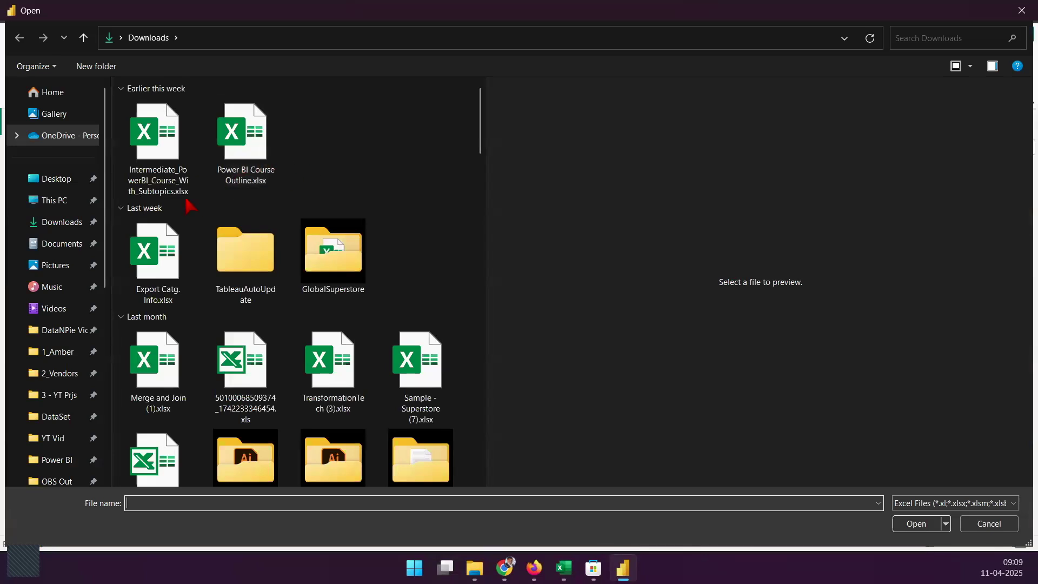
- Open Sample - Superstore - new.xlsx from the Power BI > Edu > DataSet folder
scroll(81, 438, down, 1)
click(84, 430)
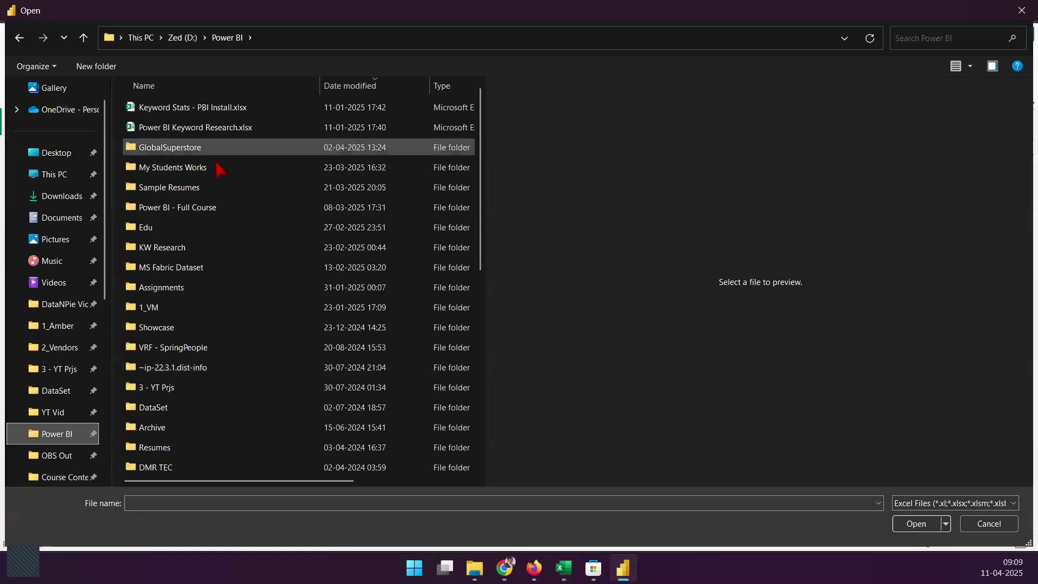
double_click(197, 227)
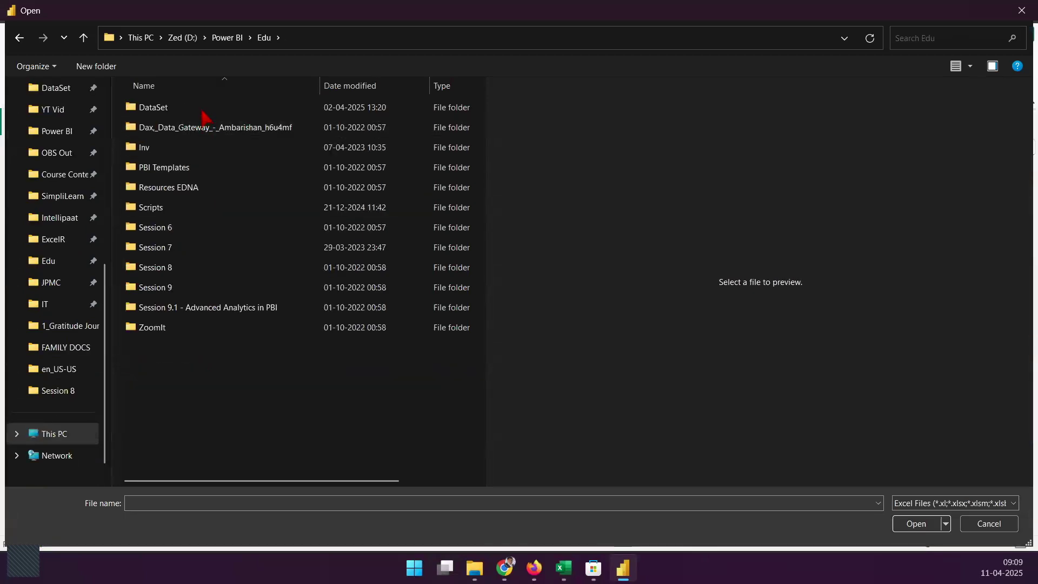
double_click(202, 111)
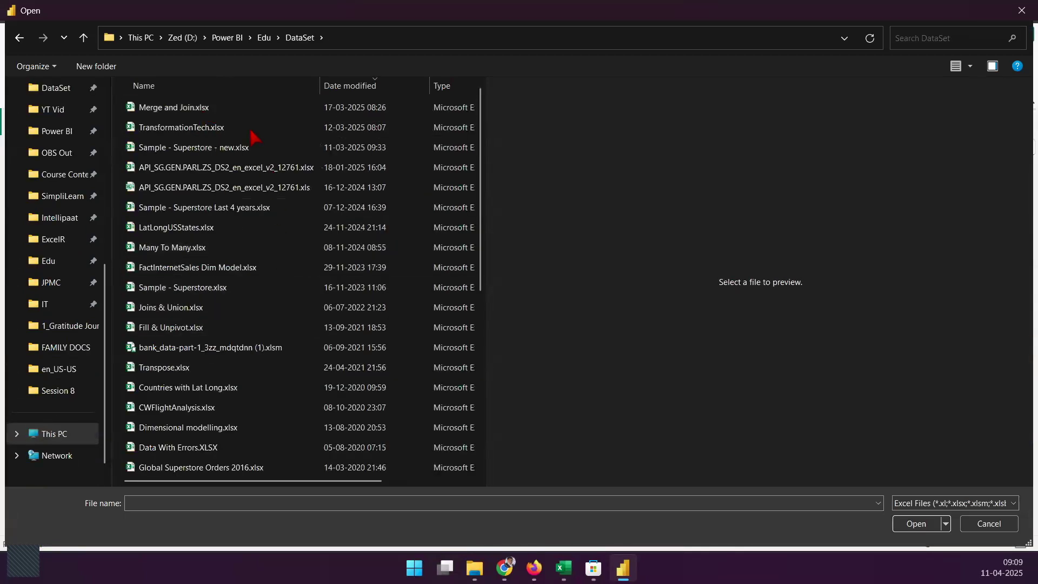
click(248, 149)
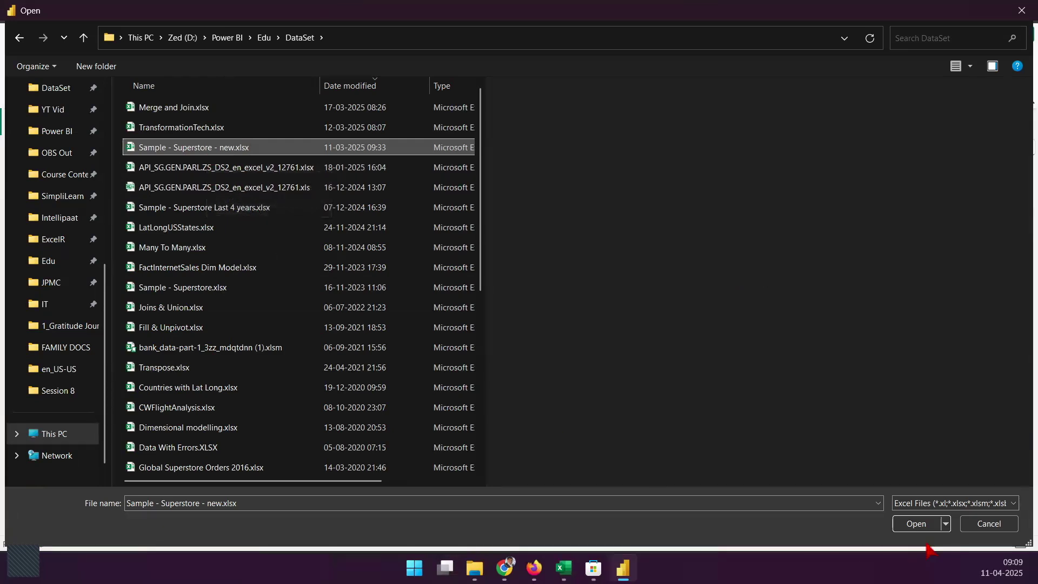
click(922, 528)
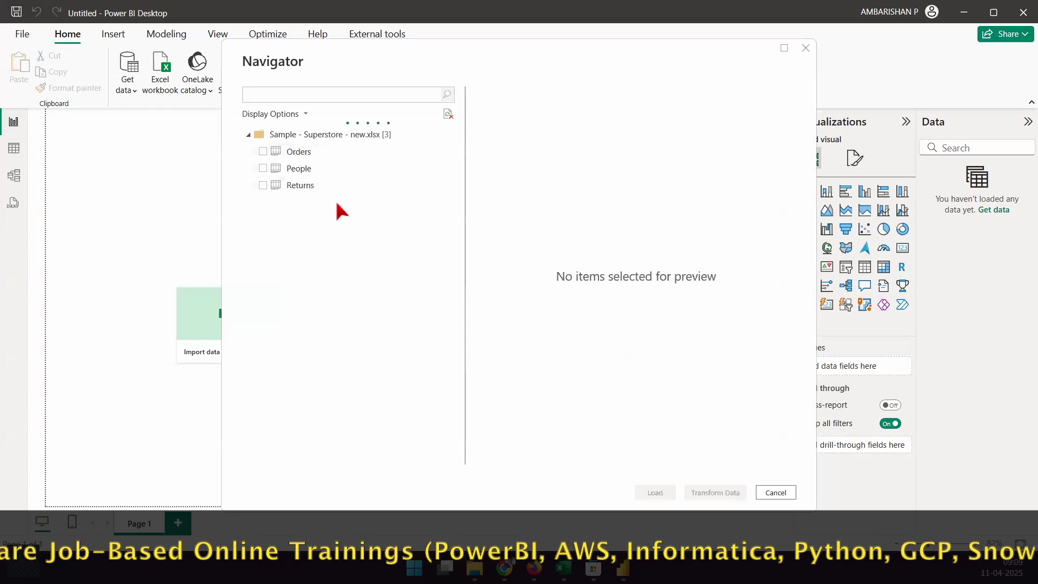
- Box the workbook name in the Navigator, point arrows at the Orders, People and Returns sheets, and clear the marks
mouse_move(233, 125)
mouse_down()
mouse_move(440, 143)
mouse_move(433, 117)
mouse_move(456, 102)
mouse_up()
mouse_move(229, 171)
mouse_down()
mouse_move(258, 154)
mouse_move(257, 171)
mouse_up()
drag(240, 211, 264, 187)
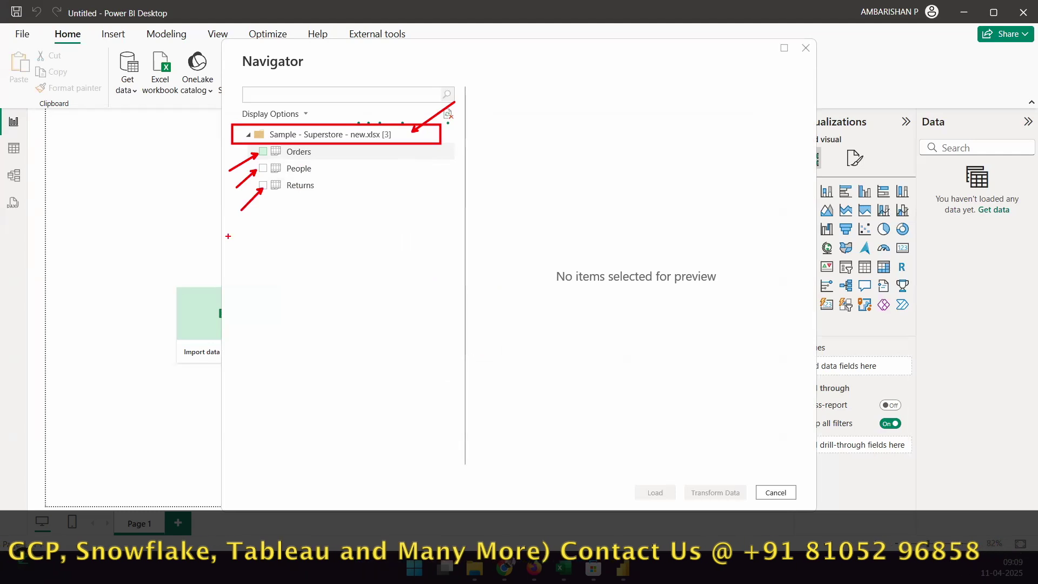
mouse_move(327, 145)
mouse_down()
mouse_move(321, 207)
mouse_move(338, 193)
mouse_up()
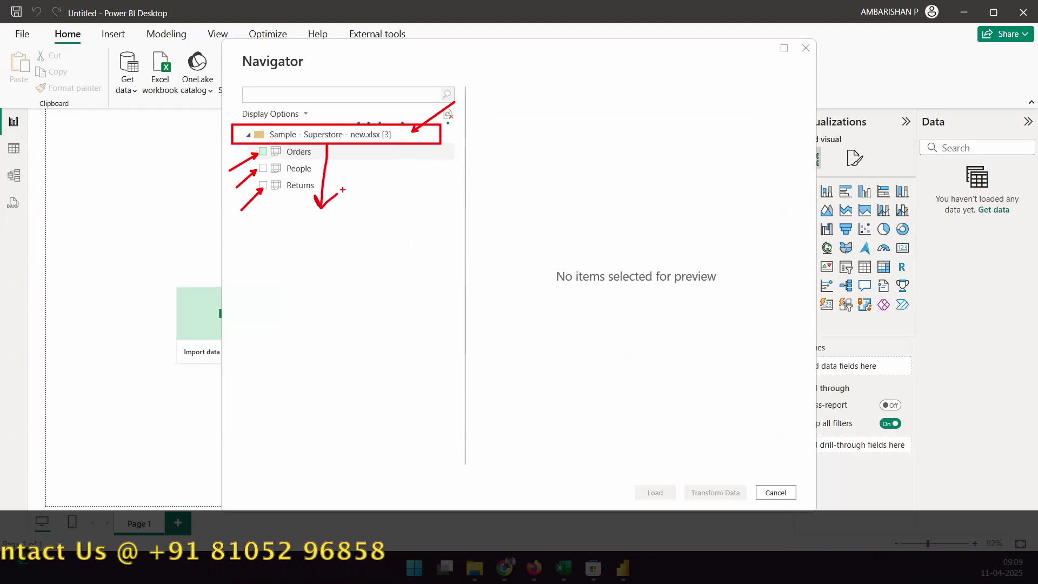
key(Escape)
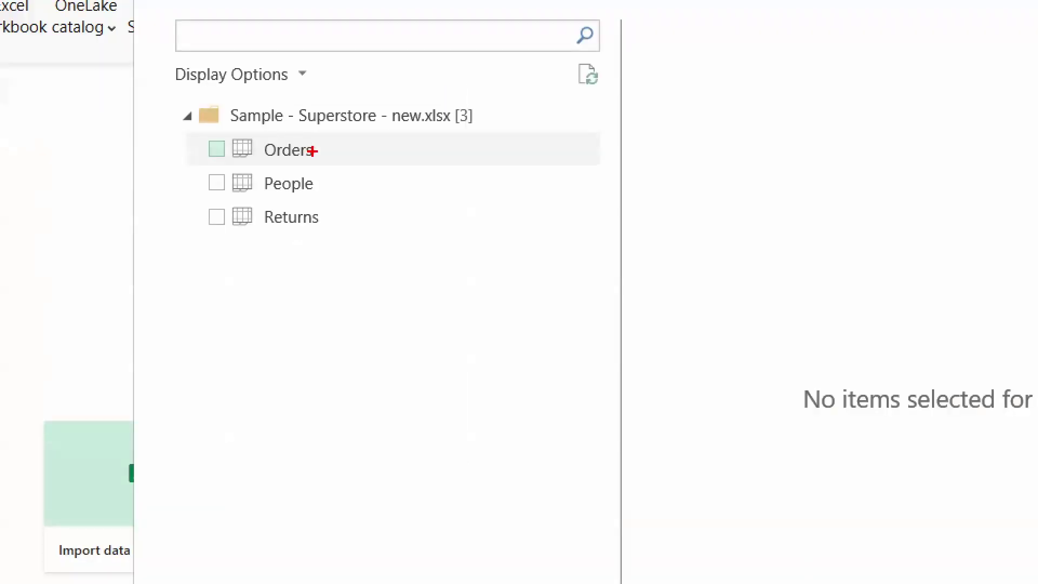
- Point out the Orders sheet with arrows, clear them, and preview the Orders data
drag(313, 151, 363, 108)
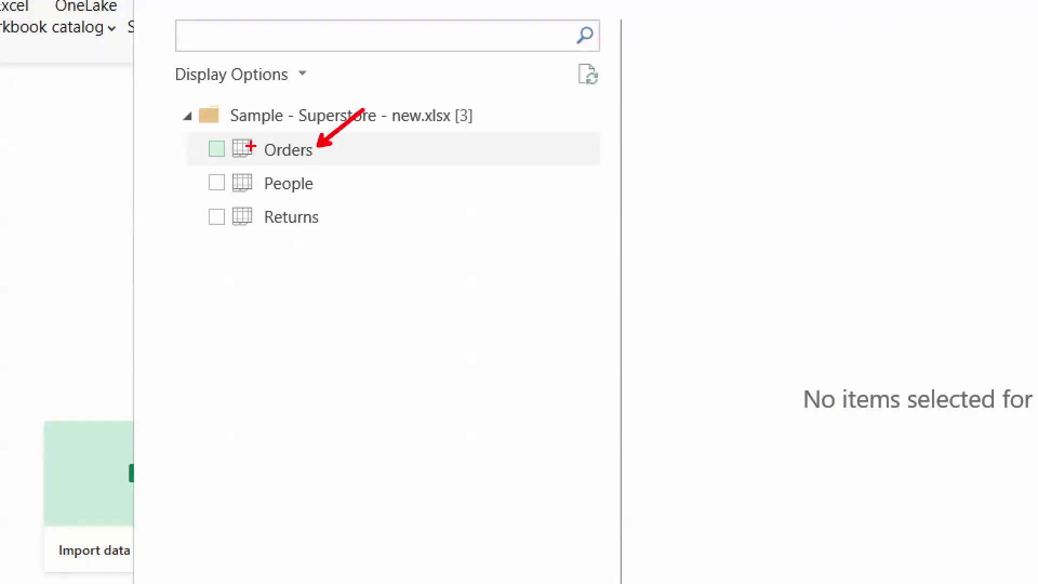
drag(277, 134, 327, 99)
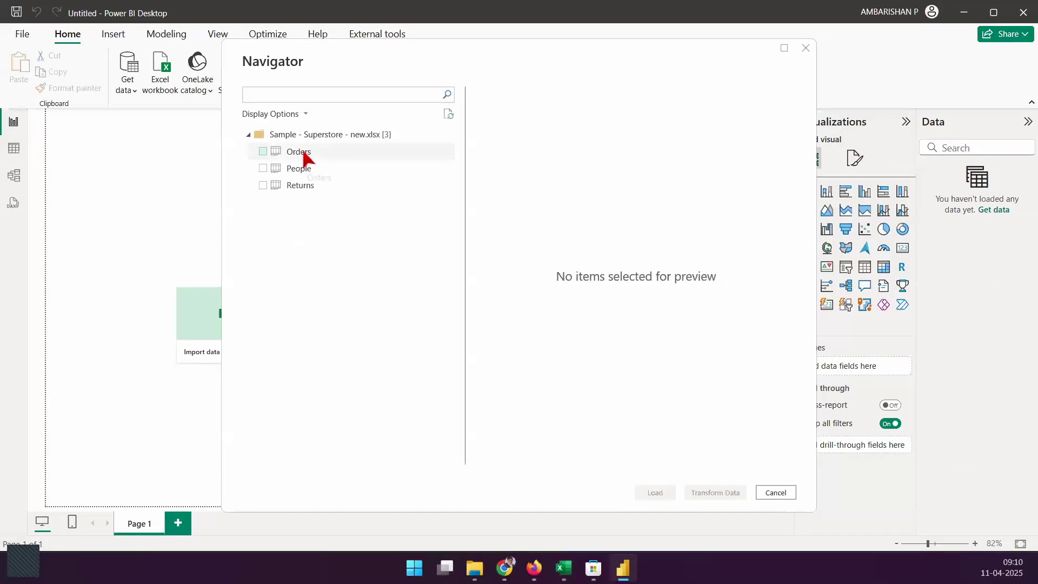
click(300, 152)
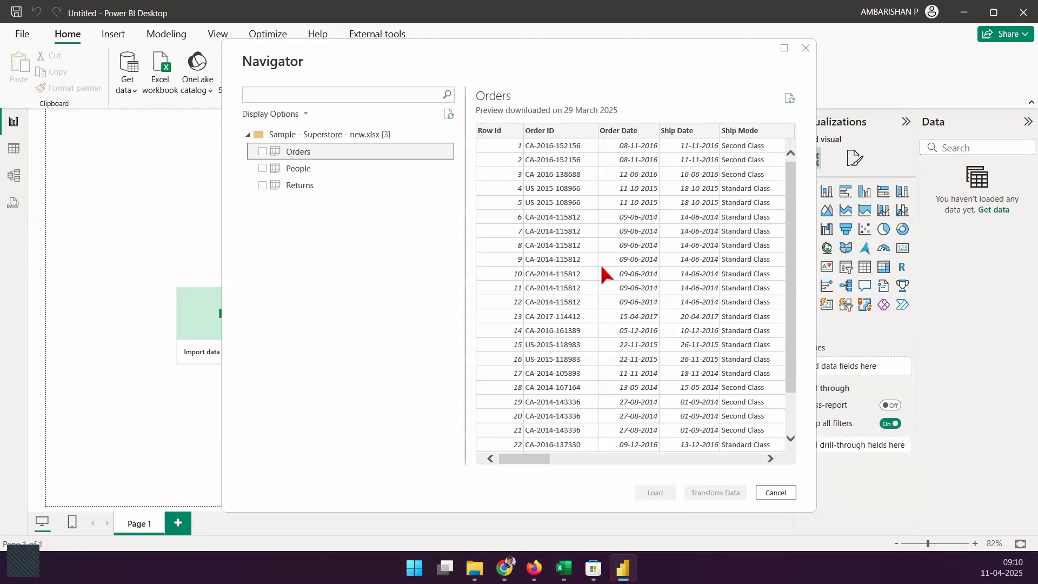
mouse_move(532, 459)
mouse_down()
mouse_move(744, 462)
mouse_move(532, 468)
mouse_up()
scroll(497, 307, left, 3)
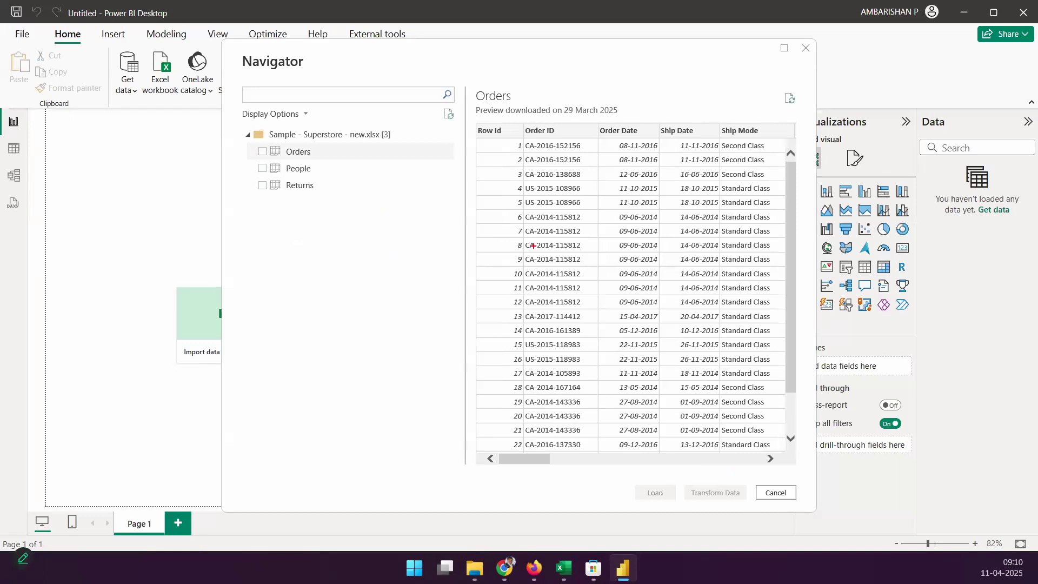
- Tick the Orders checkbox with the pen, box Load and Transform Data, sketch an arrow to the Data pane, and clear the drawing
drag(252, 148, 301, 106)
mouse_move(619, 473)
mouse_down()
mouse_move(685, 506)
mouse_move(755, 507)
mouse_up()
drag(707, 450, 771, 386)
mouse_move(688, 459)
mouse_down()
mouse_move(760, 282)
mouse_move(954, 241)
mouse_move(974, 265)
mouse_up()
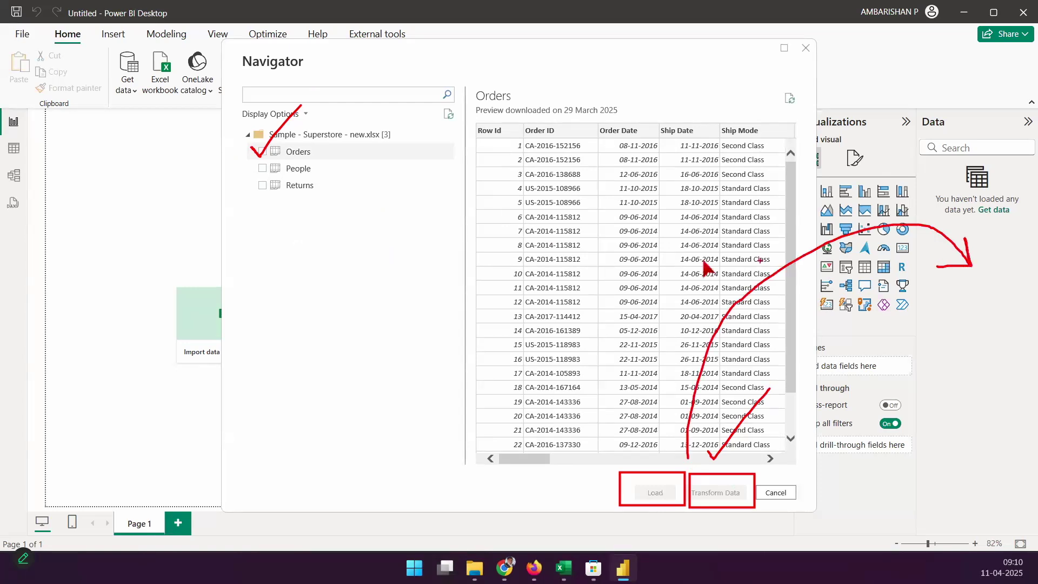
key(Escape)
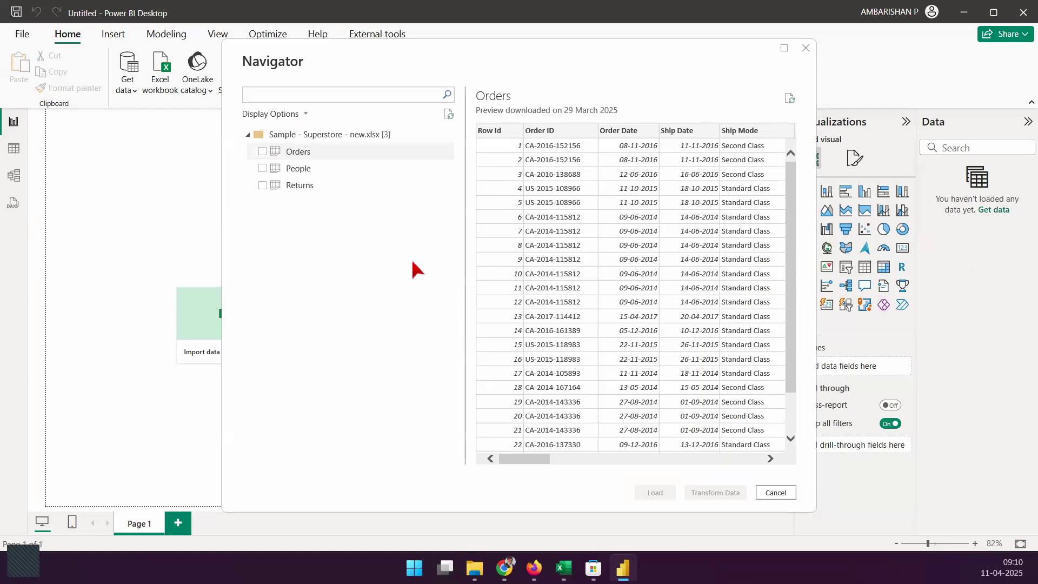
- Select the Orders sheet, draw an arrow across row 5 of its preview, and clear the arrow
click(306, 155)
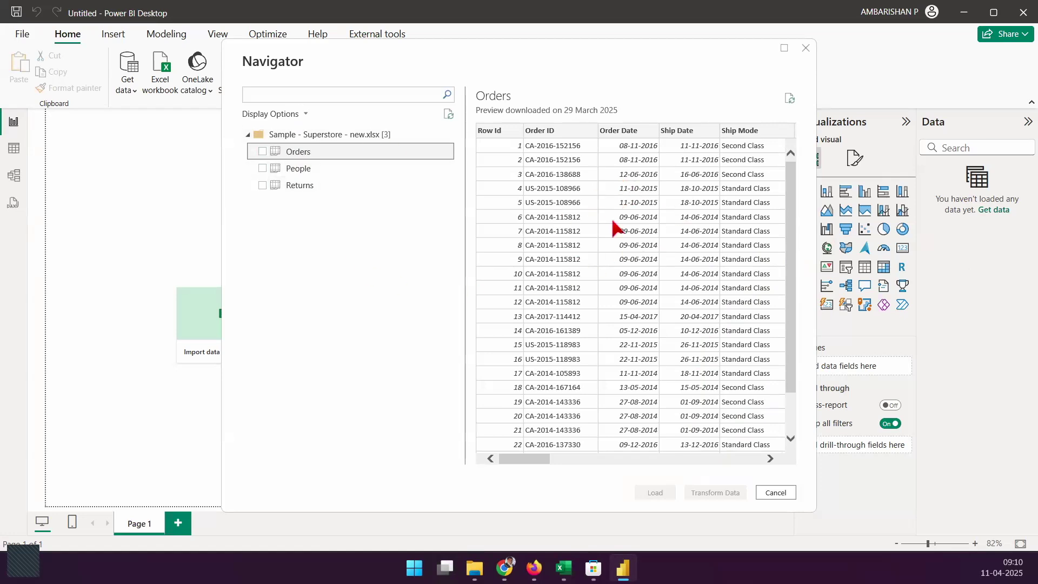
drag(482, 205, 739, 203)
mouse_move(719, 192)
mouse_down()
mouse_move(733, 199)
mouse_move(706, 226)
mouse_up()
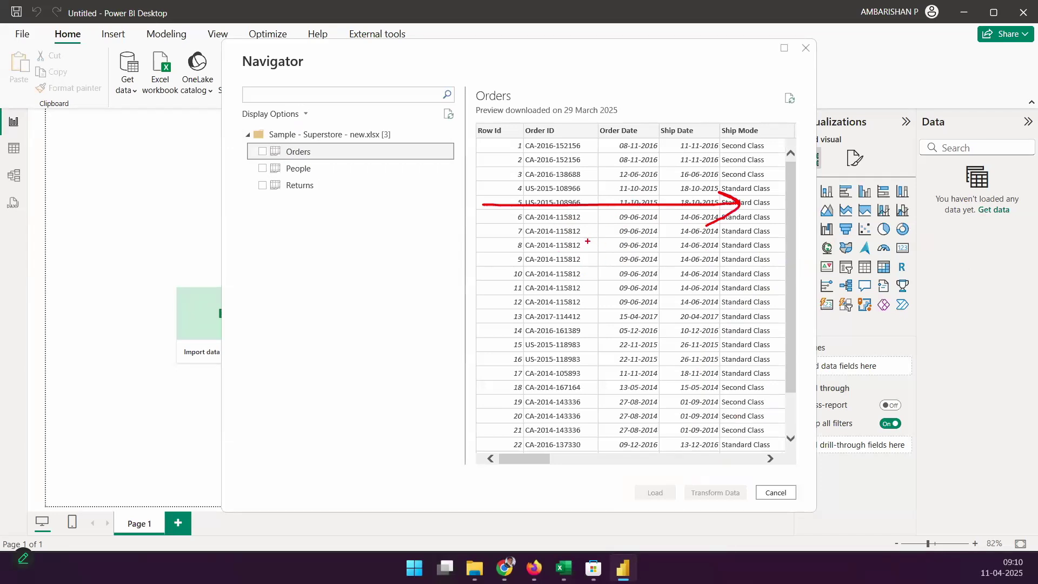
key(Escape)
- Box the Order Date and Order ID columns in the preview with an arrow above each, and clear the marks
drag(598, 103, 661, 464)
drag(632, 113, 651, 59)
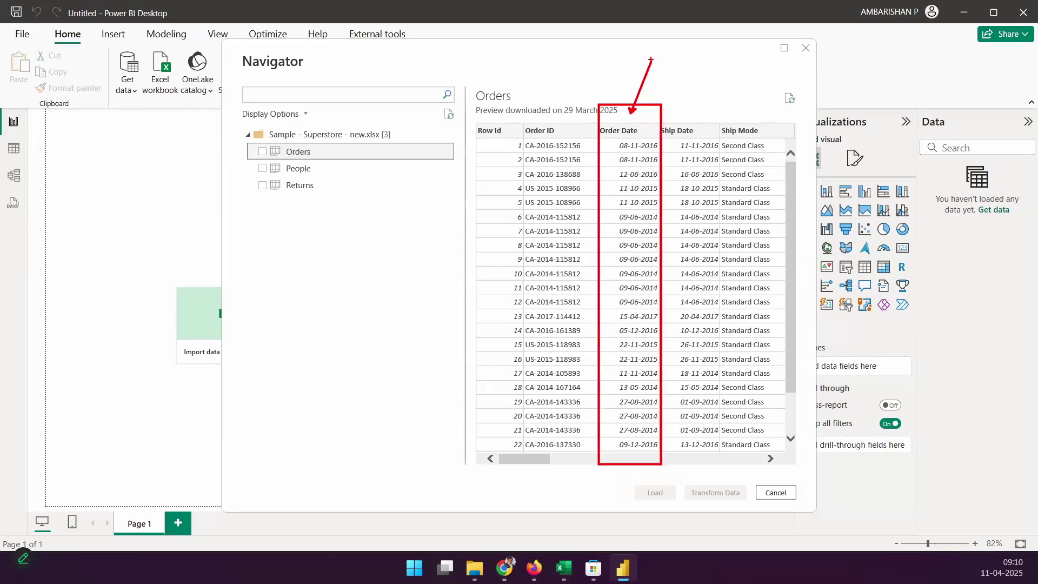
drag(522, 117, 598, 469)
drag(545, 115, 548, 62)
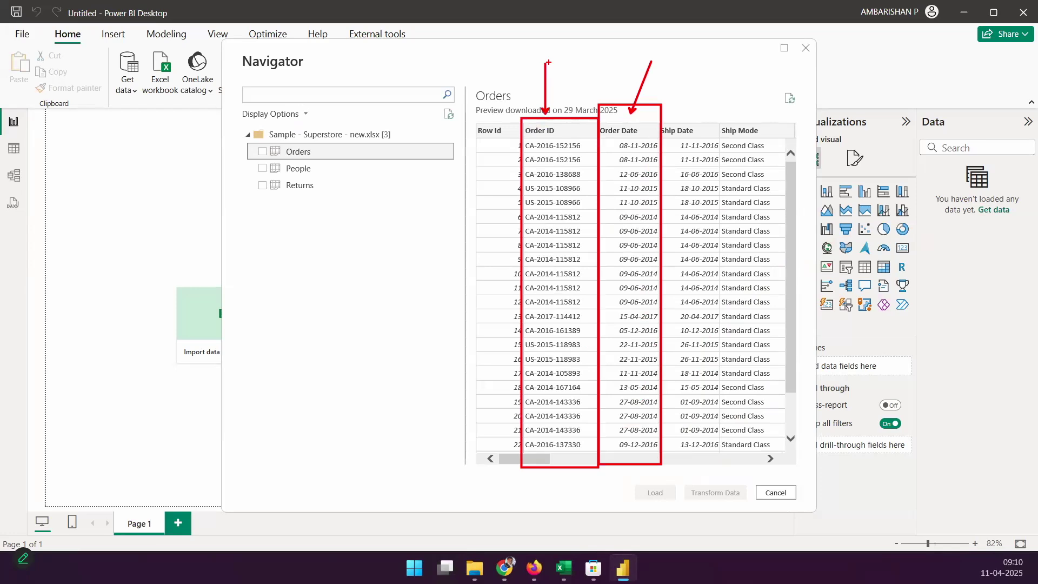
key(Escape)
- Bring the Customer Name column into the preview, box it, draw marks across the neighbouring columns, and clear them
drag(541, 460, 598, 464)
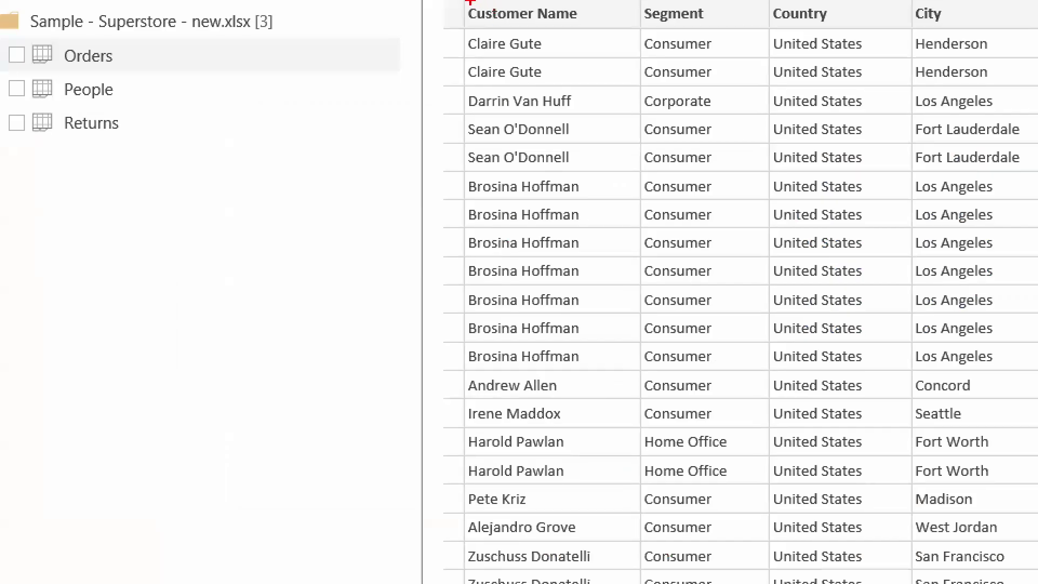
drag(470, 2, 632, 583)
drag(532, 262, 718, 206)
mouse_move(696, 198)
mouse_down()
mouse_move(716, 200)
mouse_move(782, 139)
mouse_move(815, 174)
mouse_move(958, 153)
mouse_up()
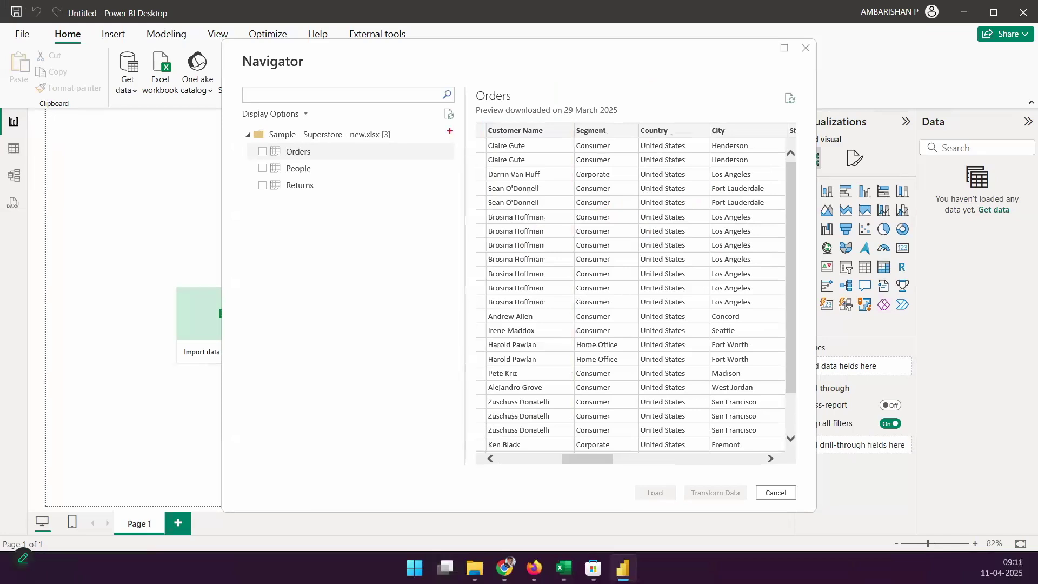
- Box the preview's header row, cross it out, handwrite a note over the rows, and clear the drawing
mouse_move(451, 121)
mouse_down()
mouse_move(497, 135)
mouse_move(818, 137)
mouse_up()
mouse_move(737, 107)
mouse_down()
mouse_move(756, 133)
mouse_move(736, 138)
mouse_up()
mouse_move(591, 222)
mouse_down()
mouse_move(607, 250)
mouse_move(620, 215)
mouse_up()
drag(610, 234, 661, 247)
drag(670, 219, 660, 247)
drag(598, 259, 705, 215)
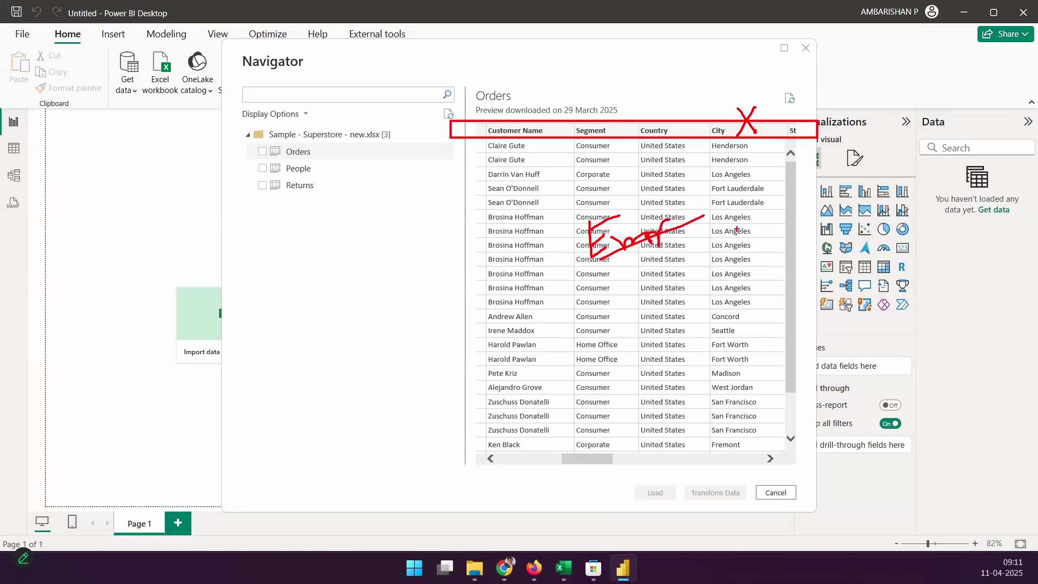
key(Escape)
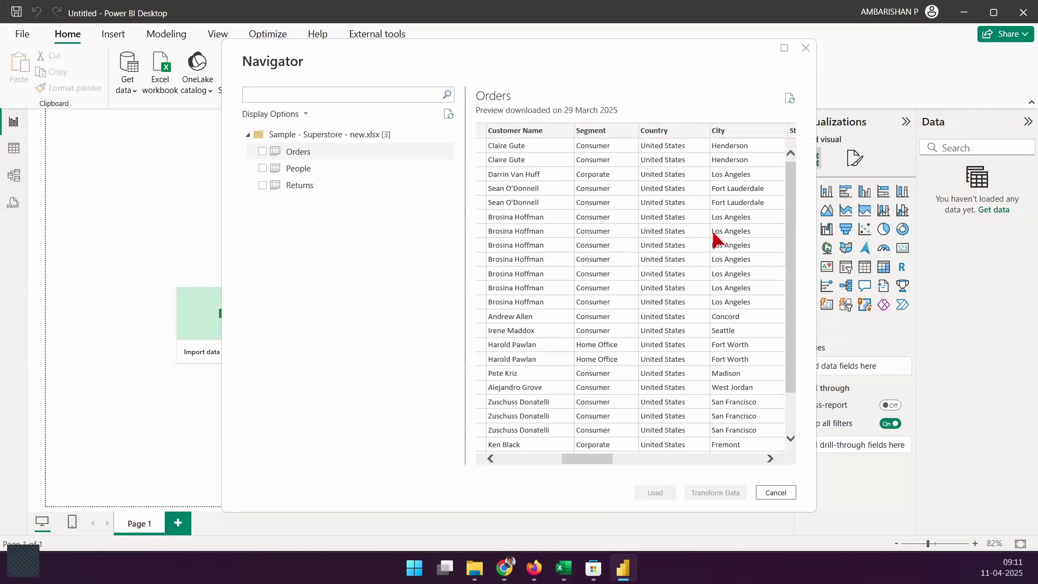
- Review the Orders preview down to its last rows and across to the Profit column, and return to Row Id
scroll(787, 245, down, 2)
drag(592, 459, 481, 463)
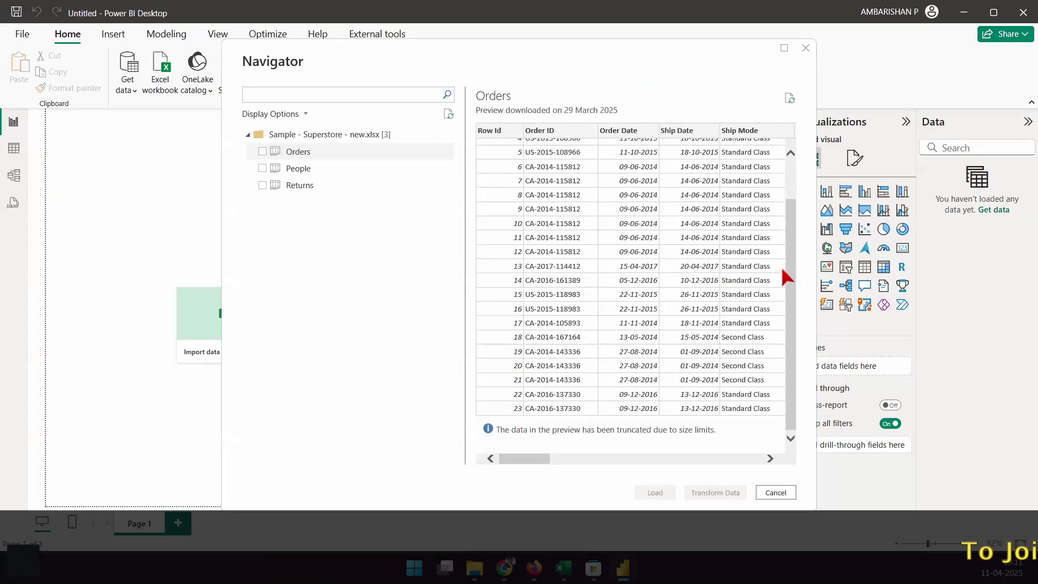
scroll(783, 273, up, 2)
drag(524, 459, 765, 455)
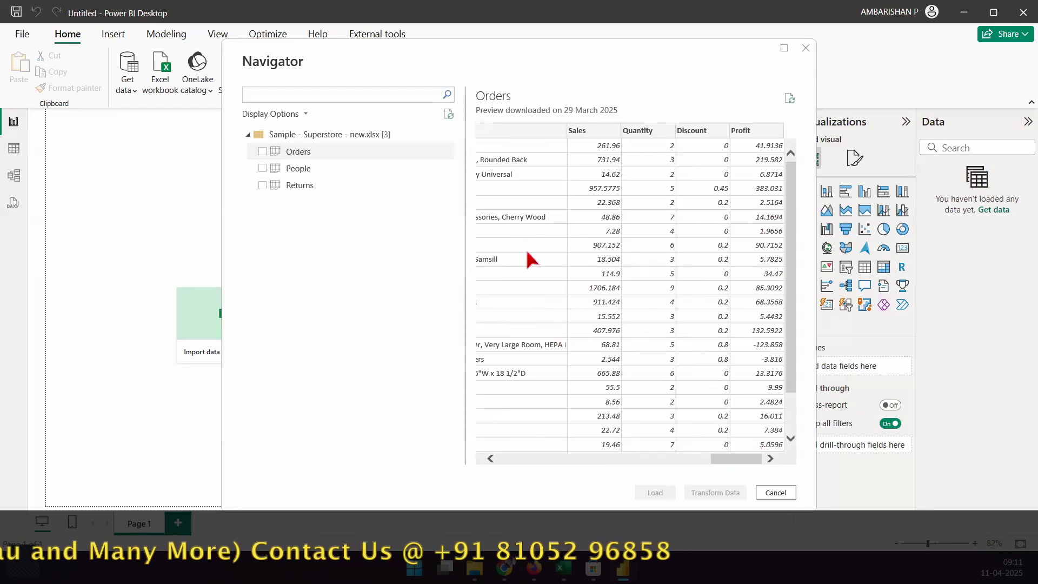
drag(736, 459, 479, 459)
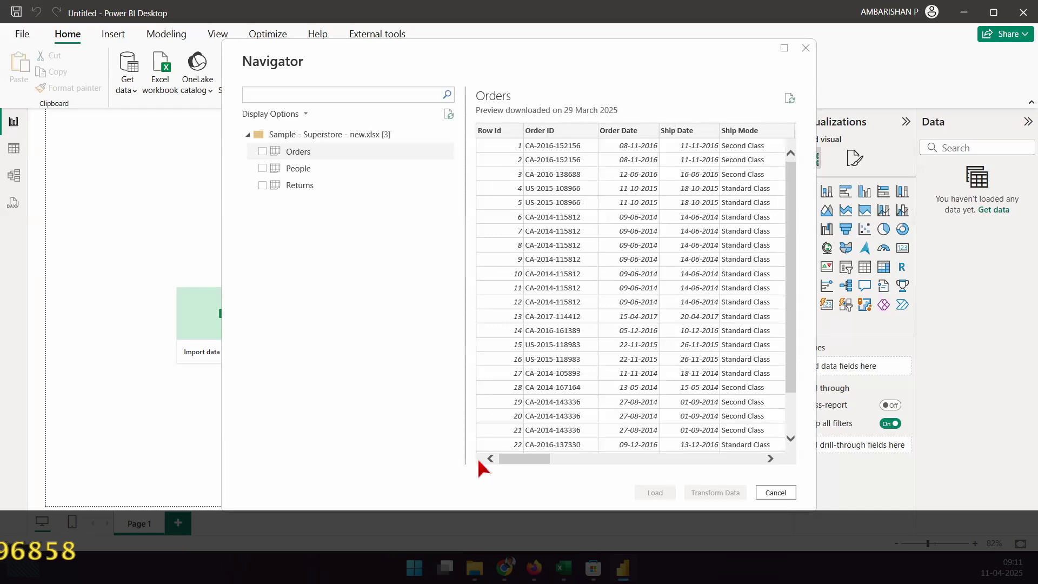
- Draw a large tick over the Orders preview and a curved arrow to the Data pane, and clear both
mouse_move(560, 240)
mouse_down()
mouse_move(583, 277)
mouse_move(760, 120)
mouse_up()
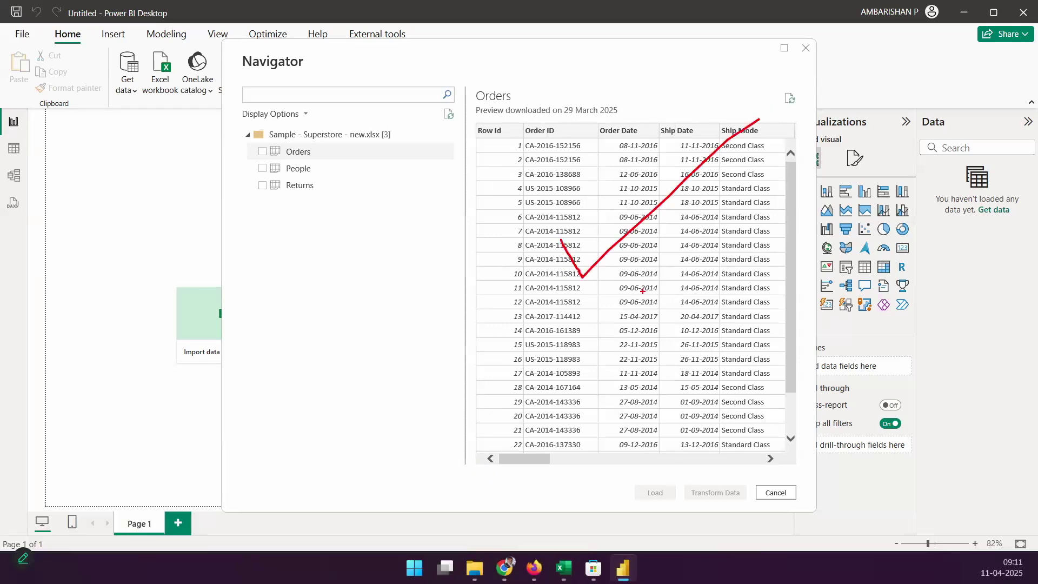
mouse_move(676, 250)
mouse_down()
mouse_move(905, 296)
mouse_move(957, 238)
mouse_move(957, 278)
mouse_up()
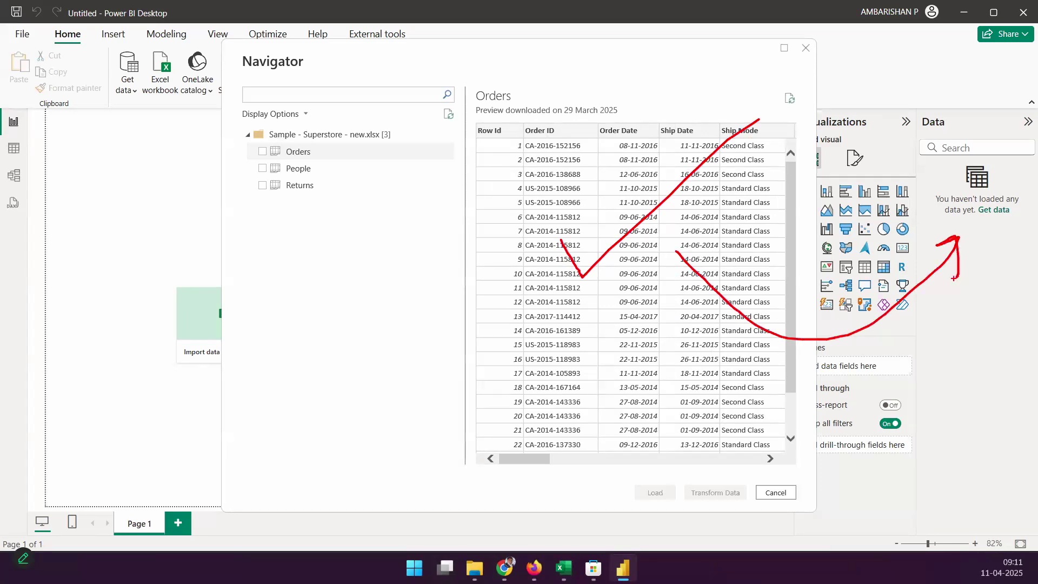
key(Escape)
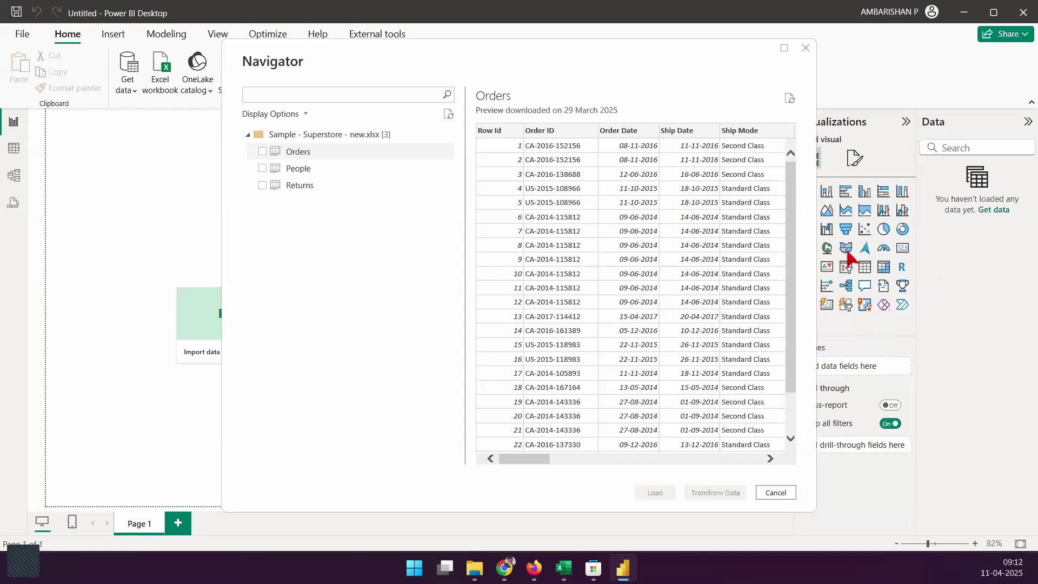
- Box the People and Returns sheets, point an arrow at each, and clear the marks
mouse_move(247, 159)
mouse_down()
mouse_move(356, 204)
mouse_move(318, 191)
mouse_up()
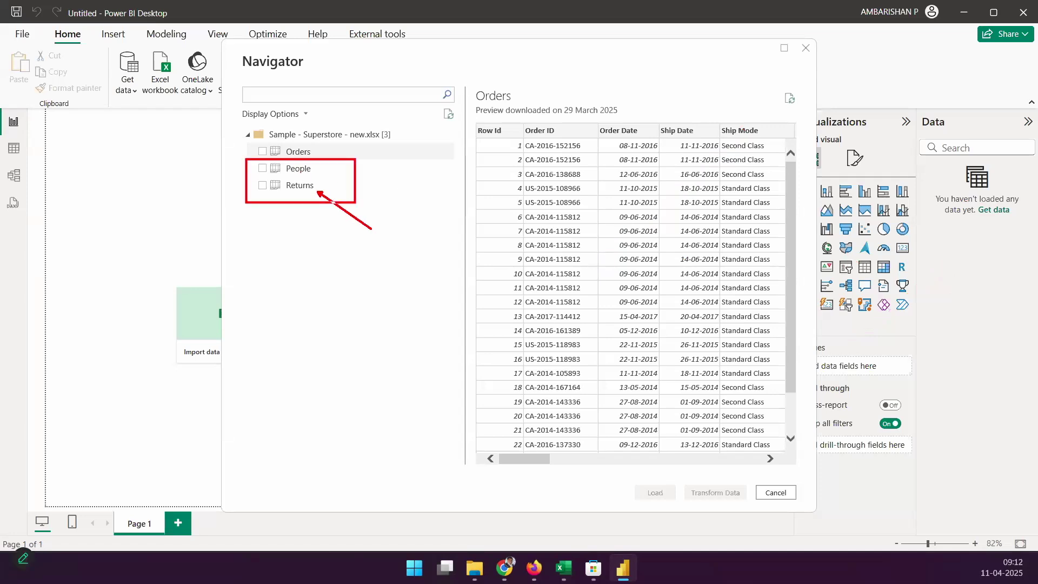
drag(368, 126, 313, 169)
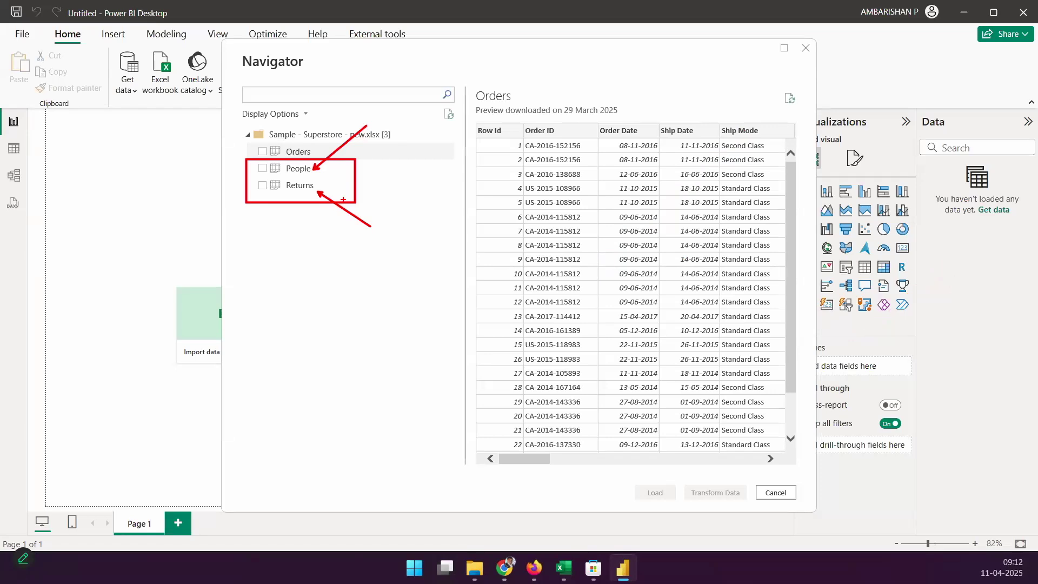
key(Escape)
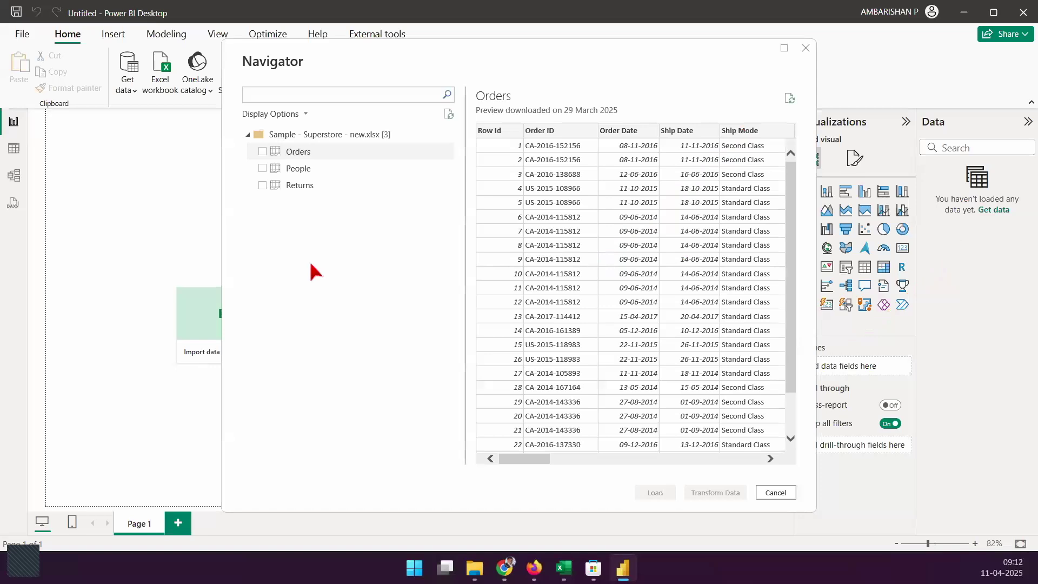
- Draw two ticks over the Orders preview and a curved arrow from the table to the Data pane's table icon
mouse_move(594, 228)
mouse_down()
mouse_move(602, 241)
mouse_move(669, 174)
mouse_up()
mouse_move(637, 115)
mouse_down()
mouse_move(642, 123)
mouse_move(709, 52)
mouse_up()
mouse_move(704, 204)
mouse_down()
mouse_move(973, 185)
mouse_move(959, 198)
mouse_up()
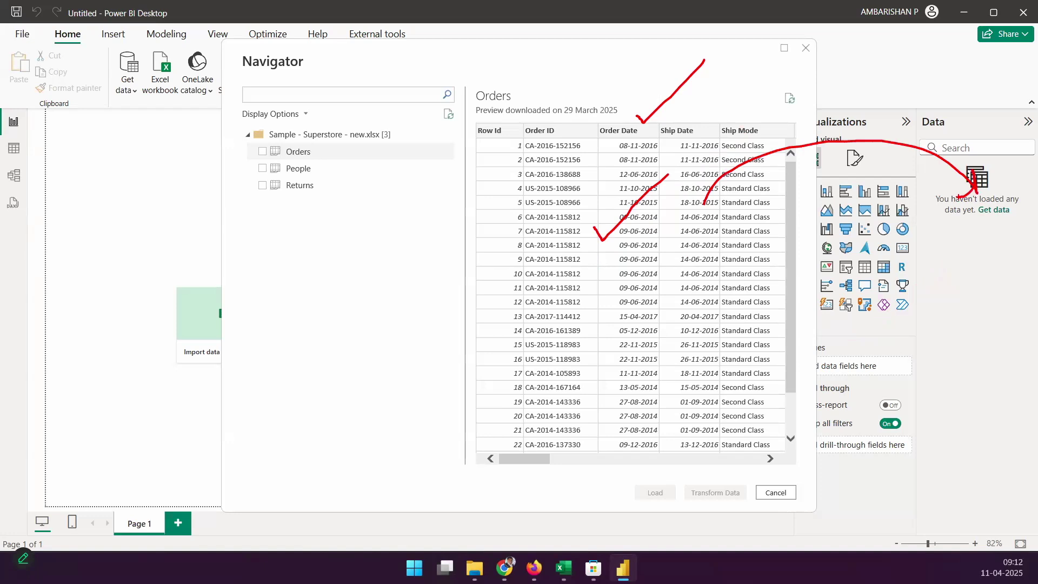
- Clear the earlier marks, draw arrows pointing to Load and Transform Data in the Navigator, and clear them
key(Escape)
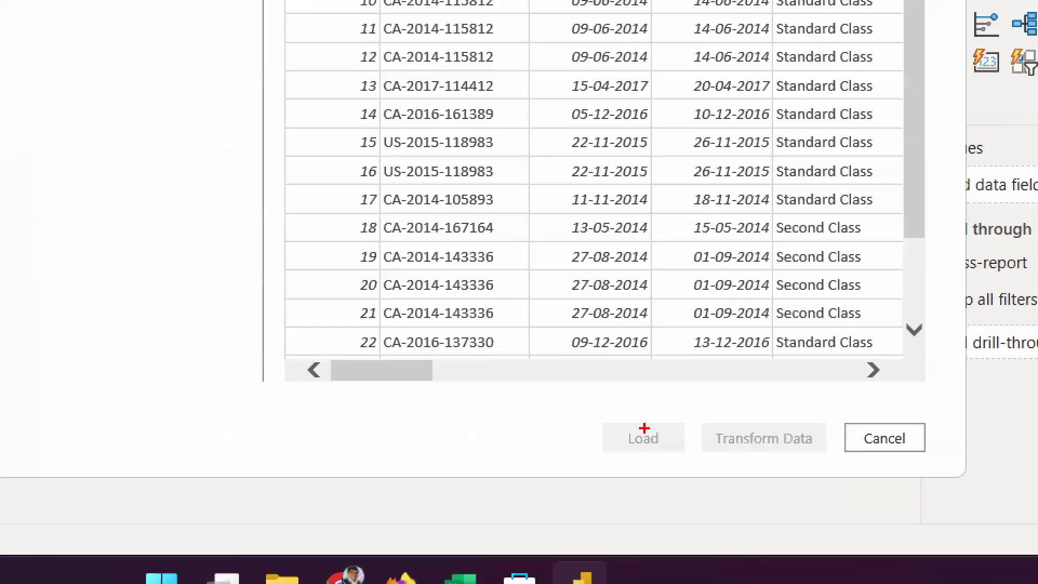
drag(656, 485, 626, 452)
drag(709, 480, 730, 437)
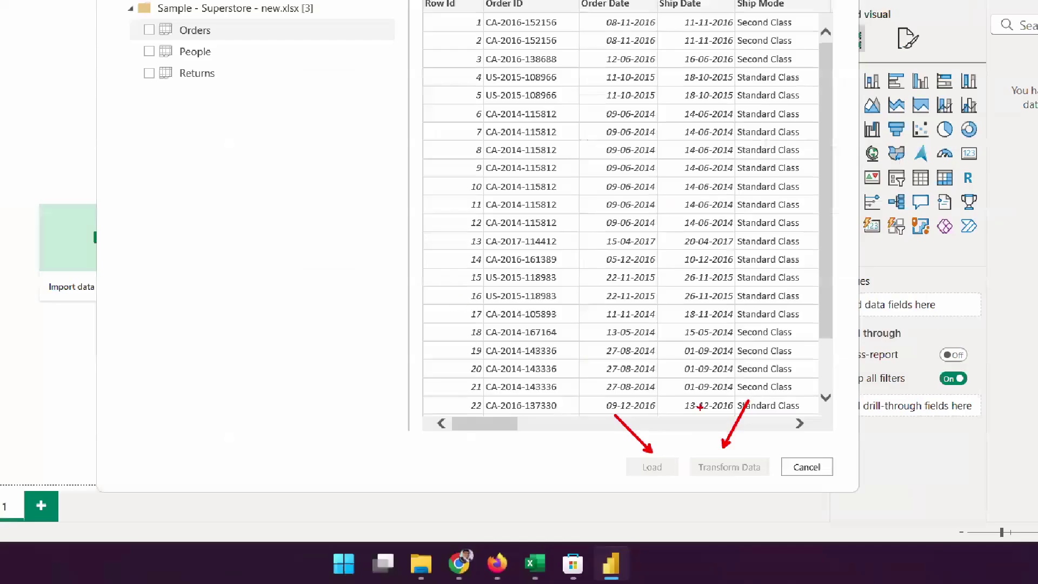
key(Escape)
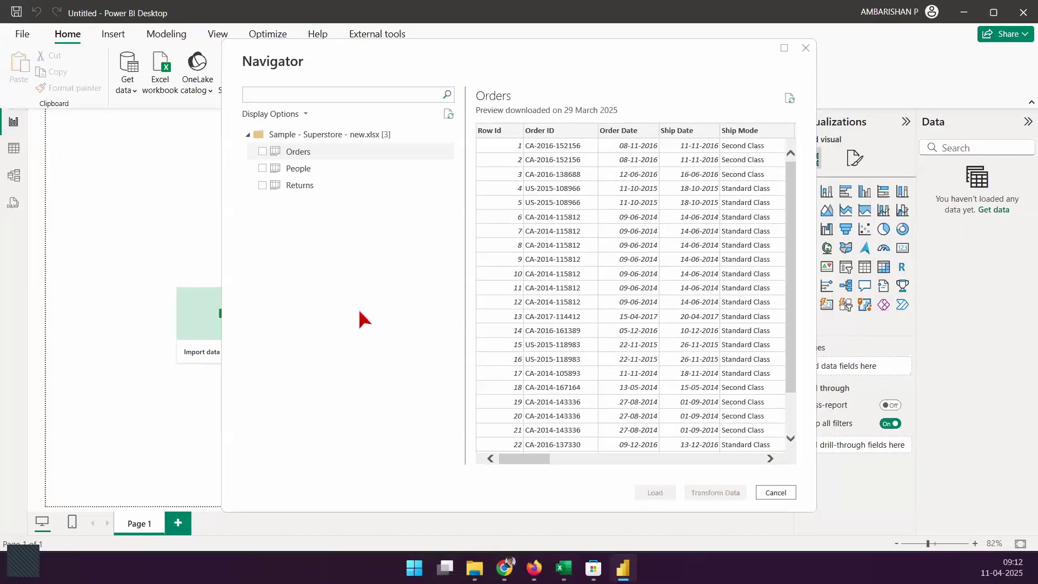
- Draw a single tick over the Orders sheet name in the Navigator, and clear it
key(ctrl+2)
mouse_move(313, 142)
mouse_down()
mouse_move(321, 148)
mouse_move(364, 110)
mouse_up()
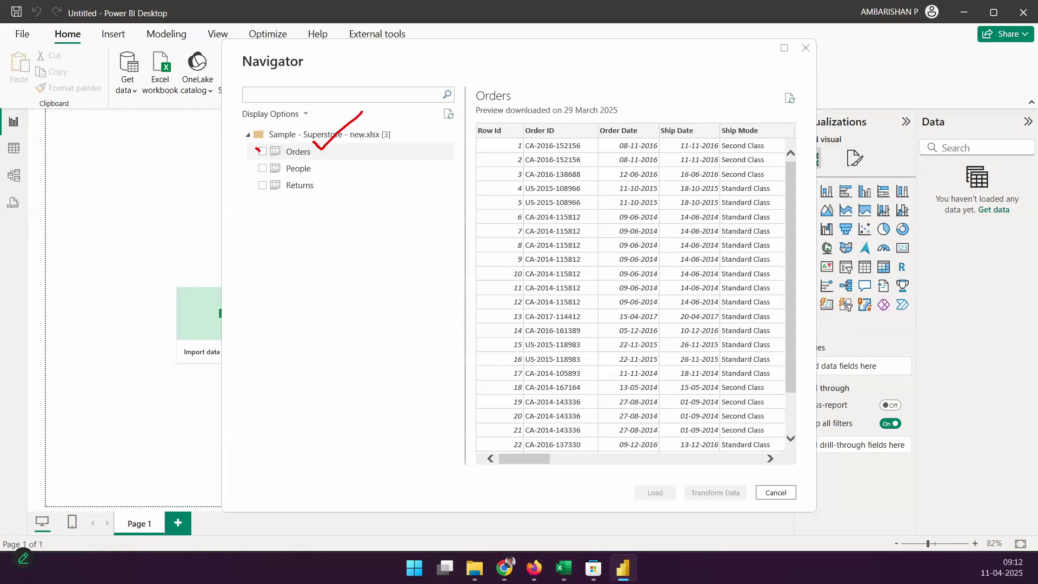
key(Escape)
- Draw ticks over the Orders, People and Returns checkboxes, undo the last two ticks, and clear the remaining one
key(ctrl+1)
mouse_move(255, 141)
mouse_down()
mouse_move(264, 150)
mouse_move(311, 95)
mouse_up()
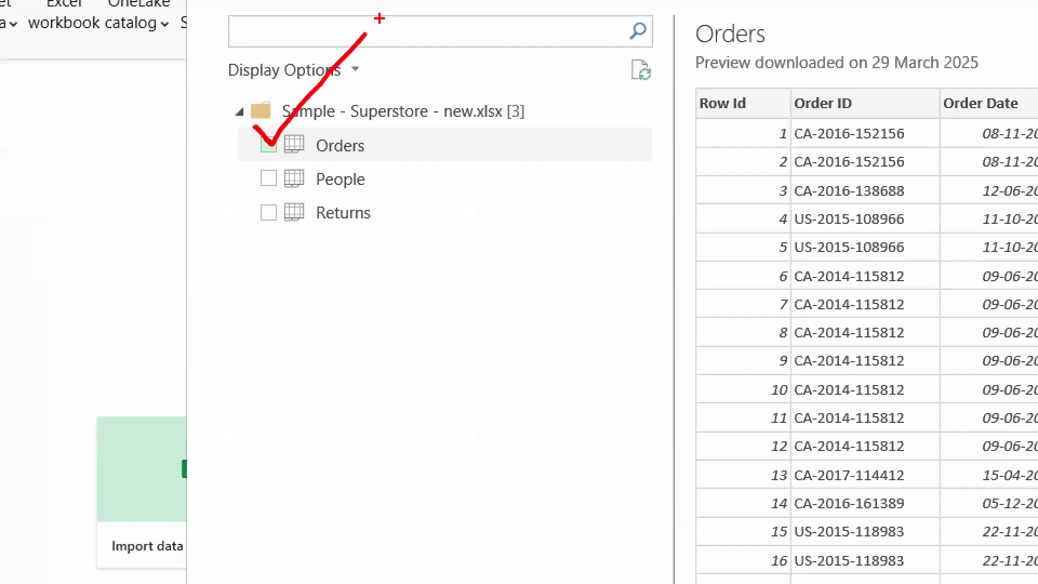
drag(245, 167, 346, 115)
mouse_move(234, 216)
mouse_down()
mouse_move(292, 205)
mouse_move(328, 178)
mouse_up()
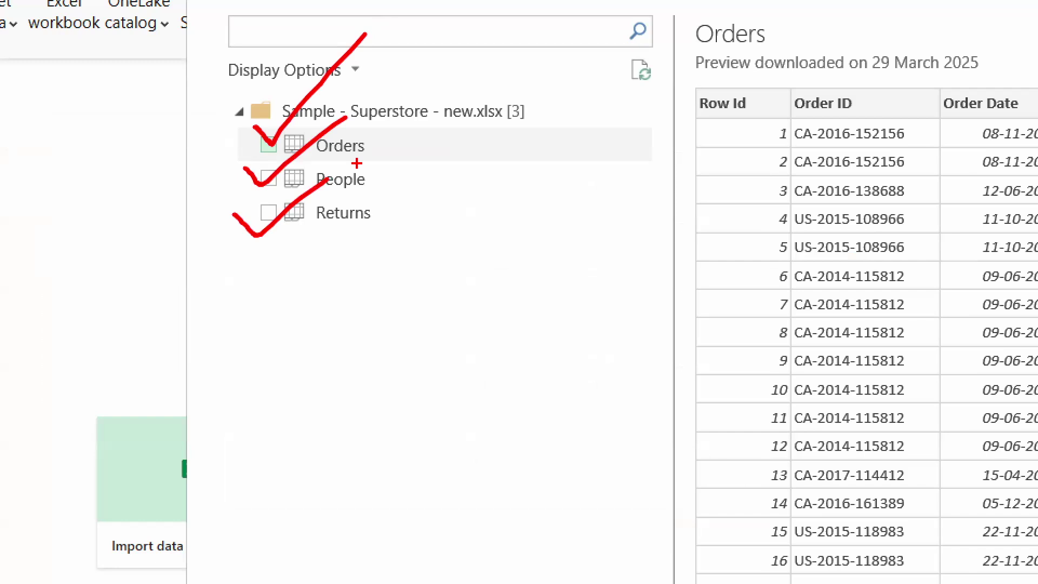
key(ctrl+z)
key(ctrl+z)
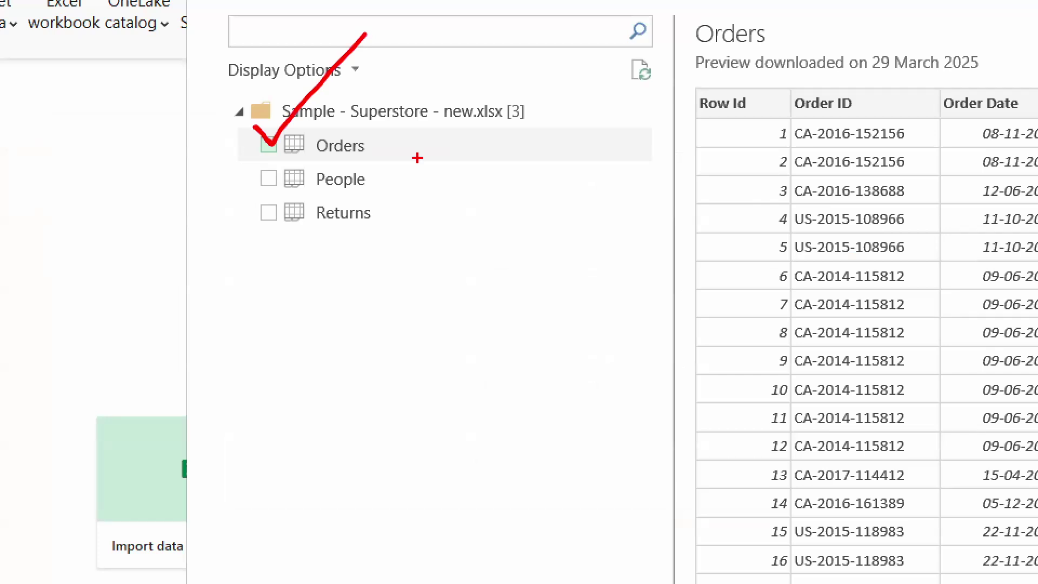
key(Escape)
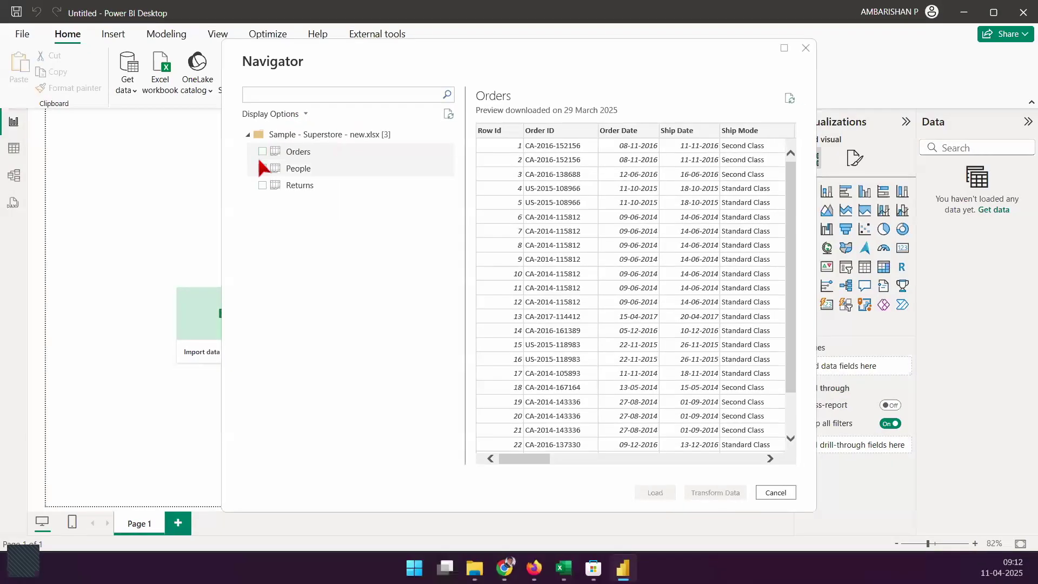
- Select the Orders sheet for import, draw arrows to Load and Transform Data, and clear the marks
click(262, 151)
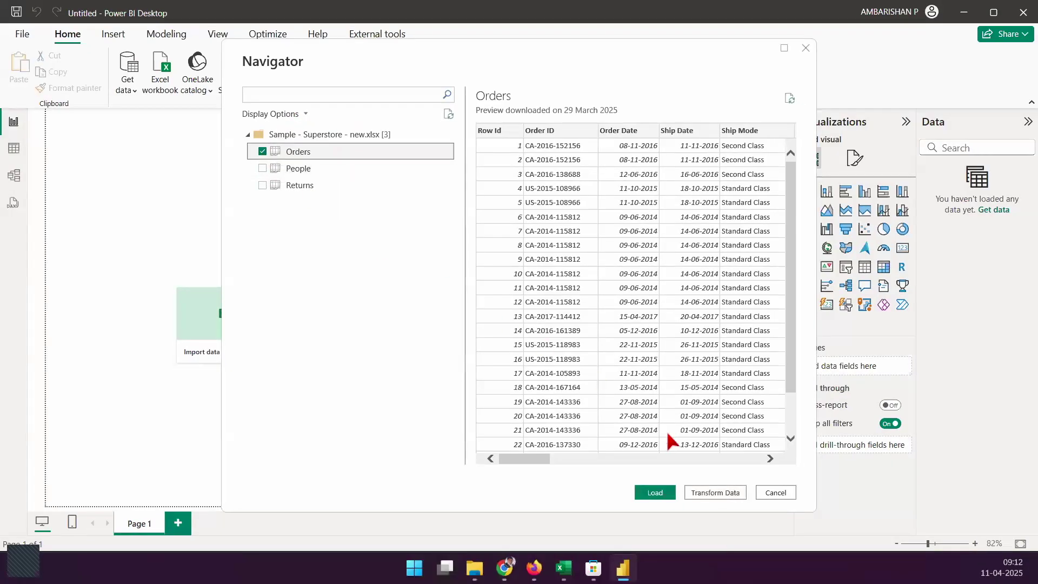
mouse_move(630, 439)
mouse_down()
mouse_move(664, 480)
mouse_move(743, 392)
mouse_up()
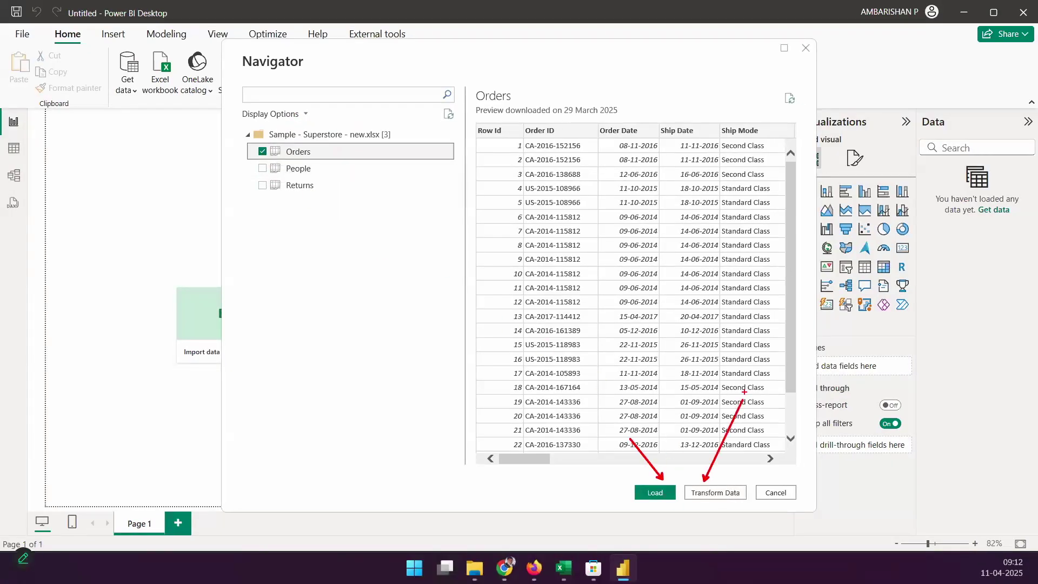
mouse_move(631, 504)
mouse_down()
mouse_move(643, 515)
mouse_move(723, 461)
mouse_up()
key(Escape)
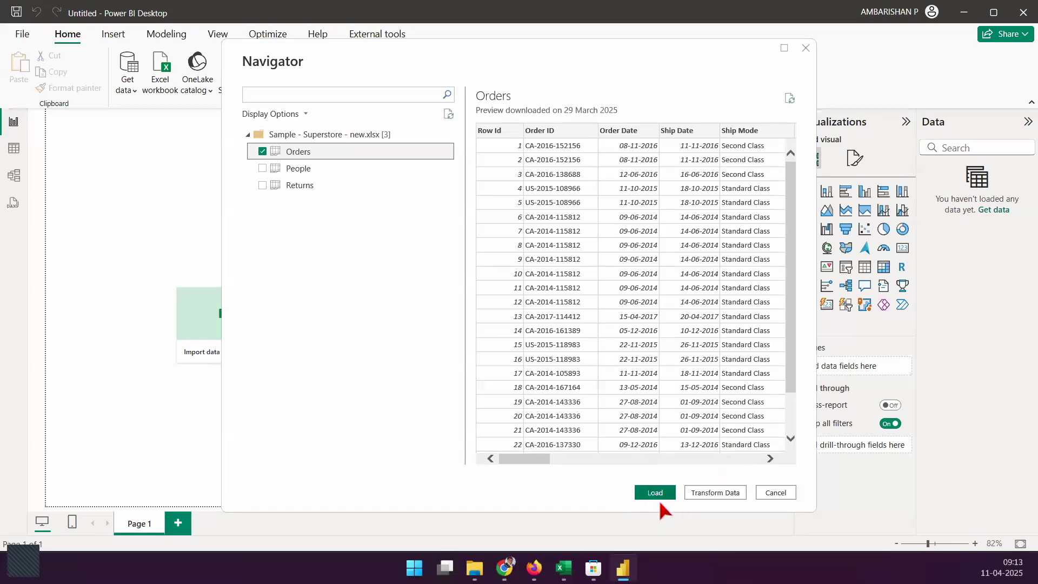
- Point an arrow at Load, clear it, and load the Orders sheet into the report
drag(657, 484, 640, 451)
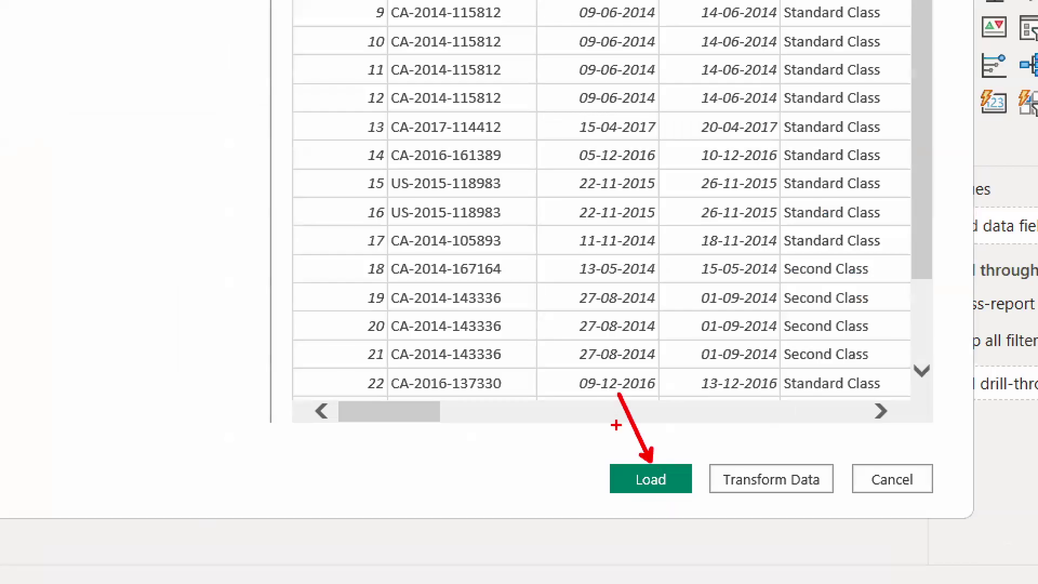
key(Escape)
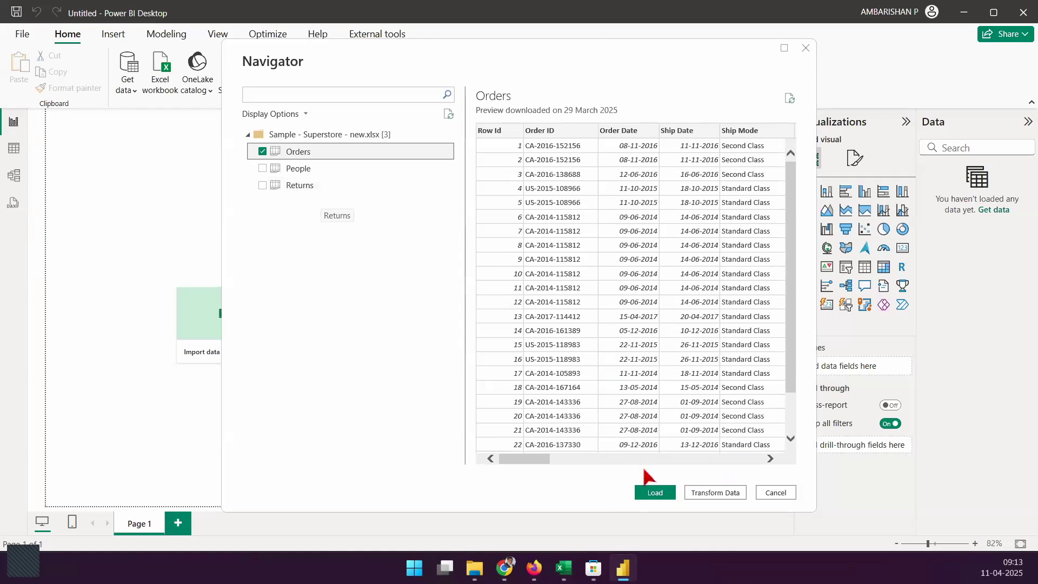
click(652, 494)
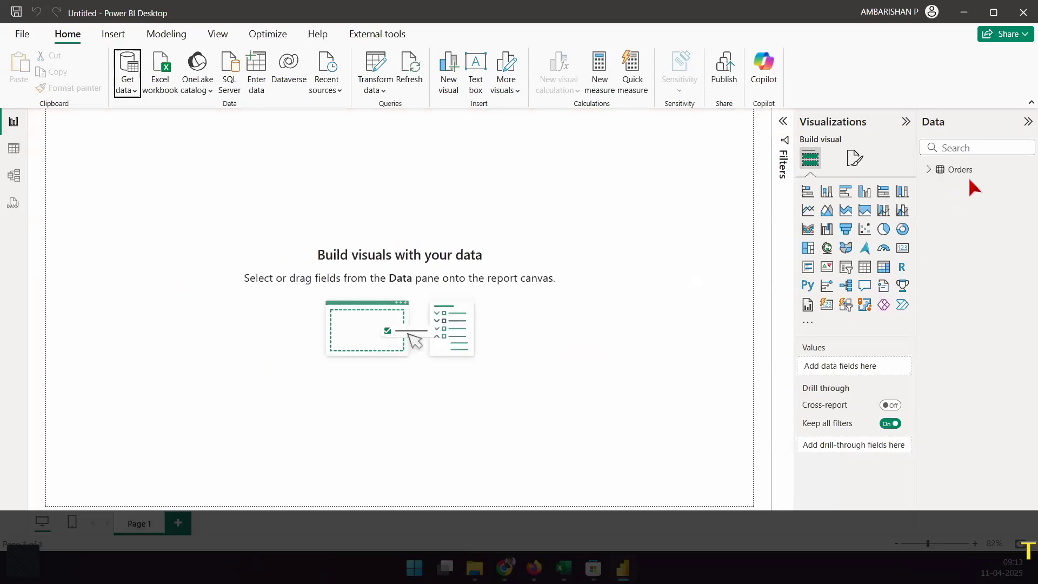
- Underline and tick the Orders table in the Data pane, draw an arrow downward from it, and clear the marks
drag(926, 178, 1015, 186)
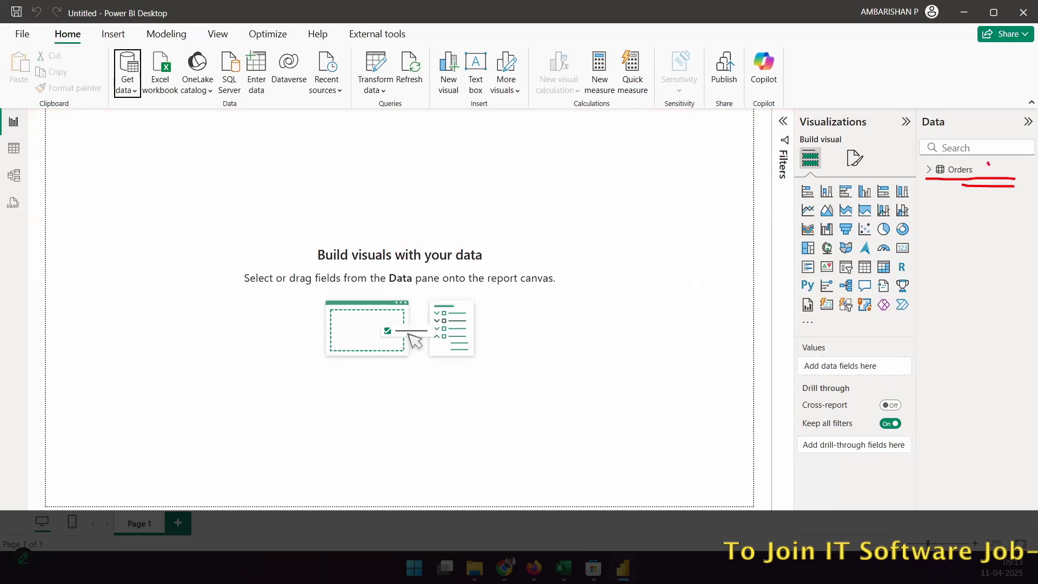
drag(954, 113, 1004, 75)
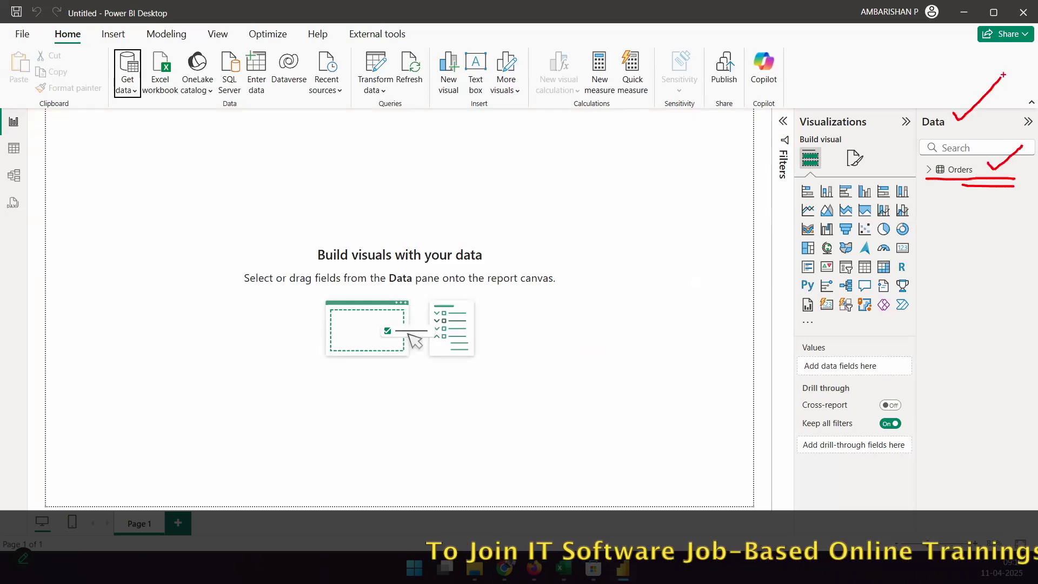
drag(967, 195, 973, 296)
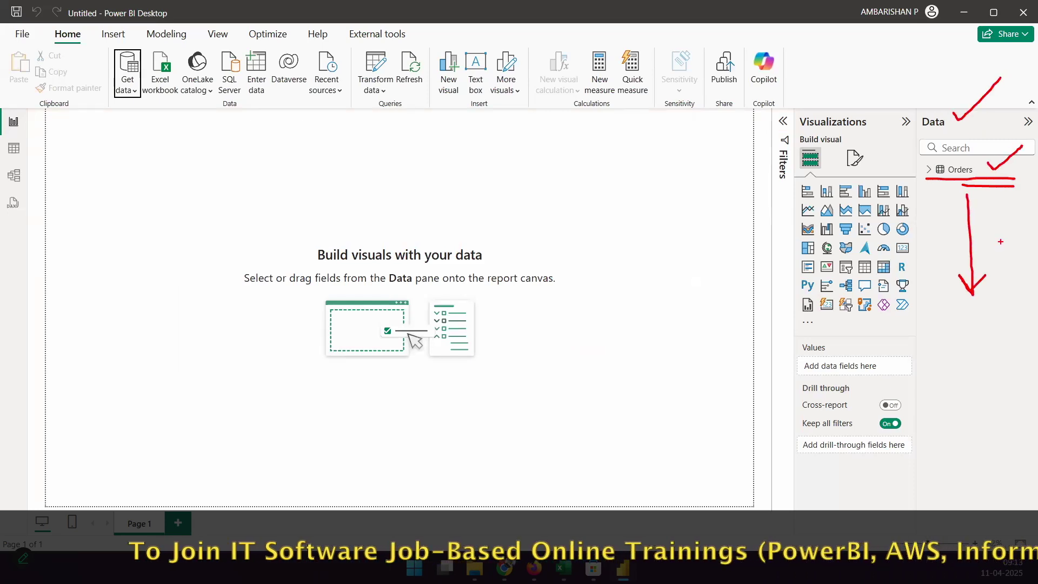
key(Escape)
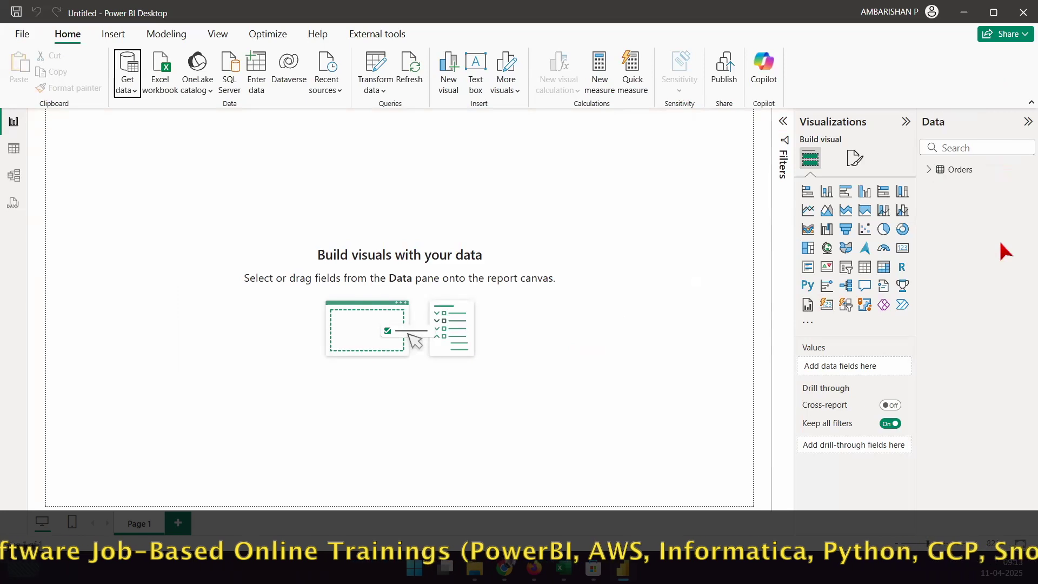
- Expand the Orders table's fields, mark their A-to-Z order with letters and arrows, and clear the marks
click(929, 170)
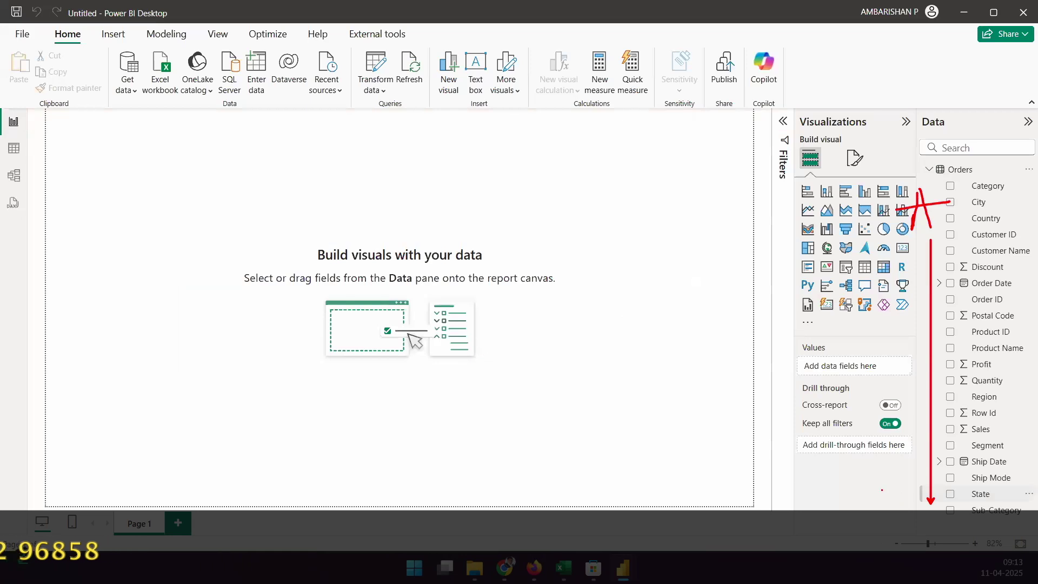
mouse_move(895, 501)
mouse_down()
mouse_move(887, 508)
mouse_move(923, 508)
mouse_up()
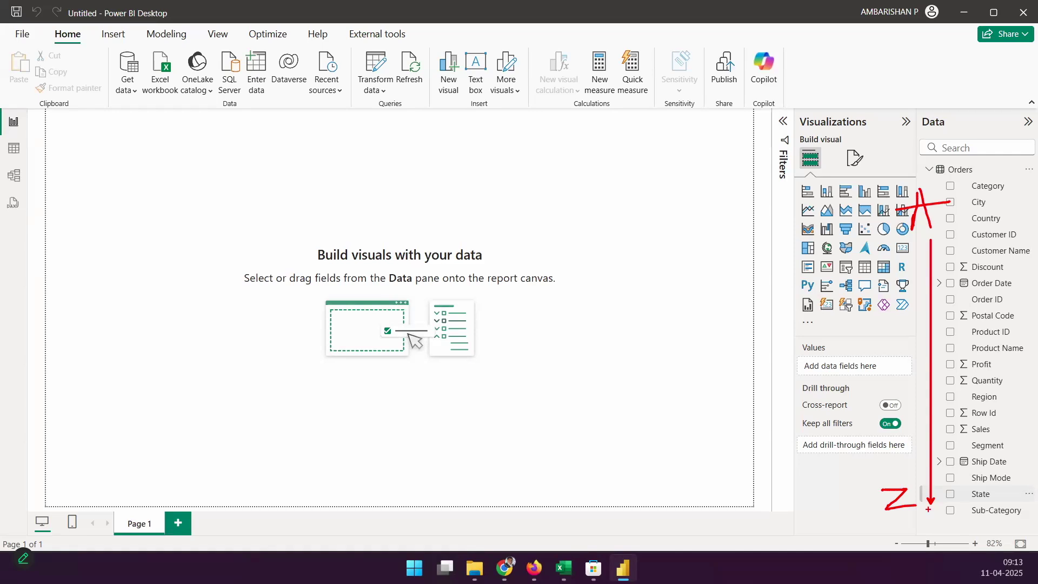
key(Escape)
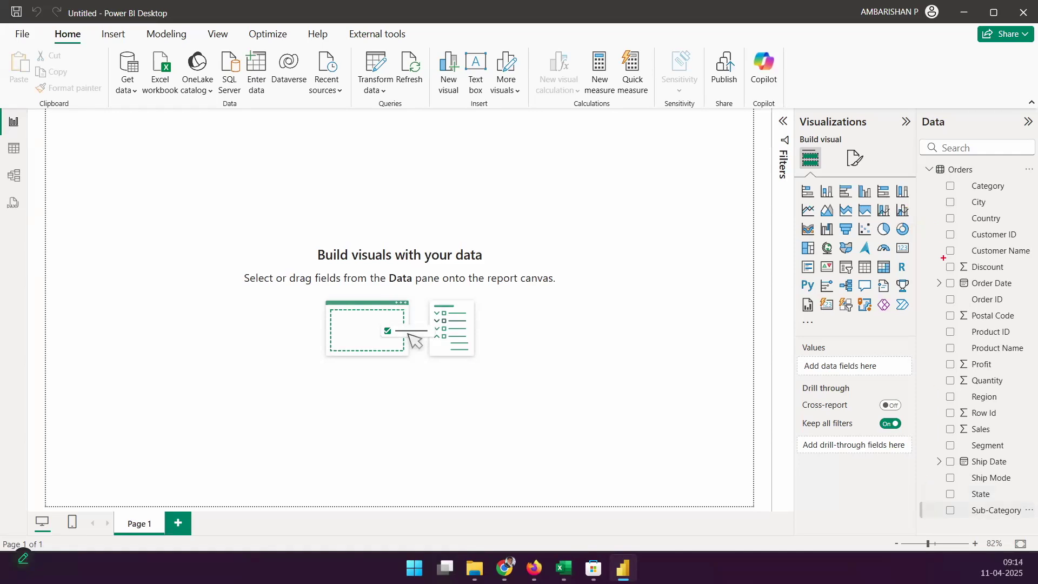
mouse_move(931, 270)
mouse_down()
mouse_move(929, 487)
mouse_move(956, 455)
mouse_move(1037, 513)
mouse_up()
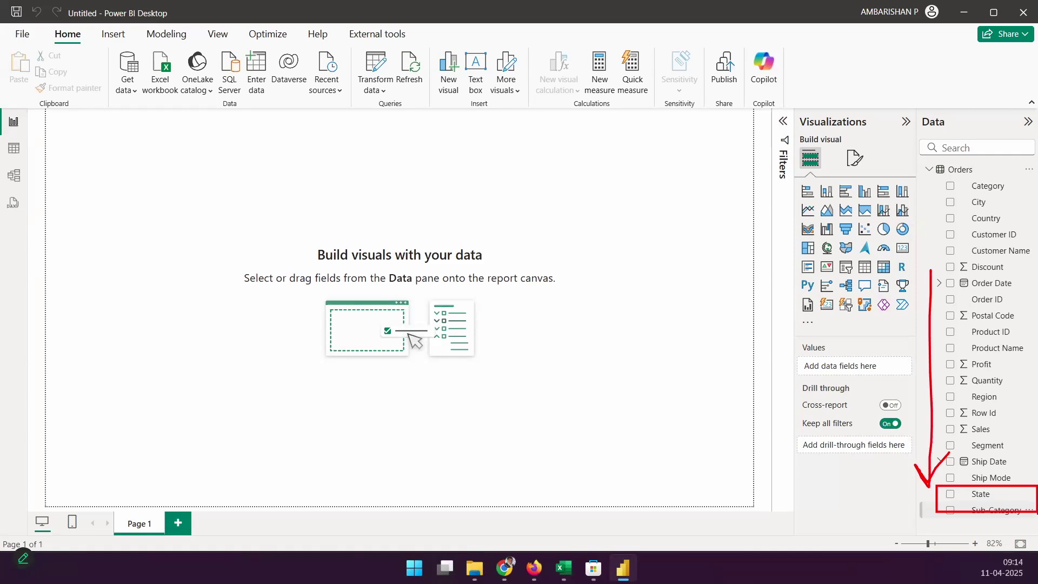
key(Escape)
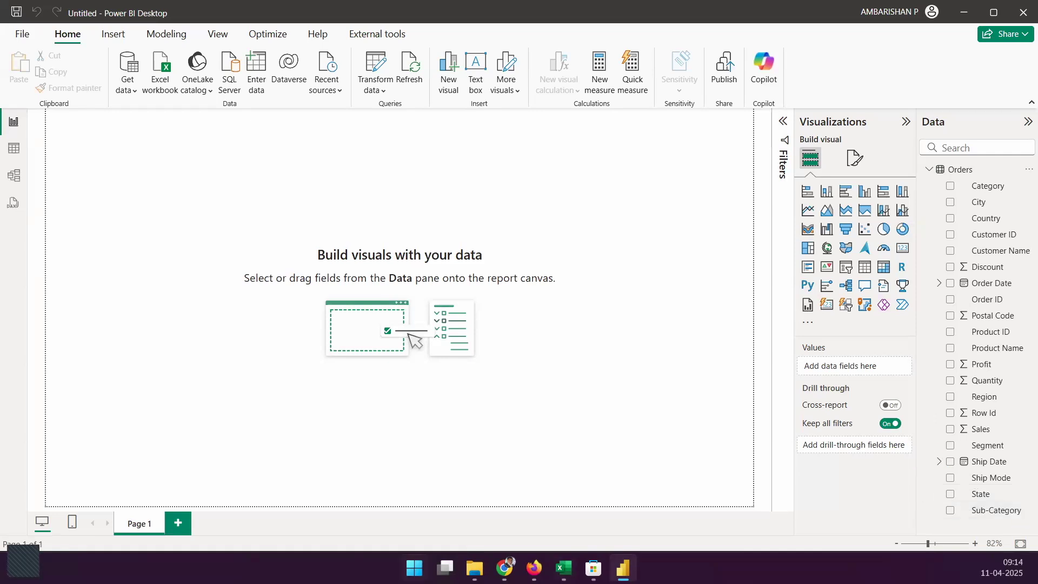
- Switch to the Sample - Superstore workbook in Excel, maximize it, and select the Orders columns Row Id through Country
key(alt+Tab)
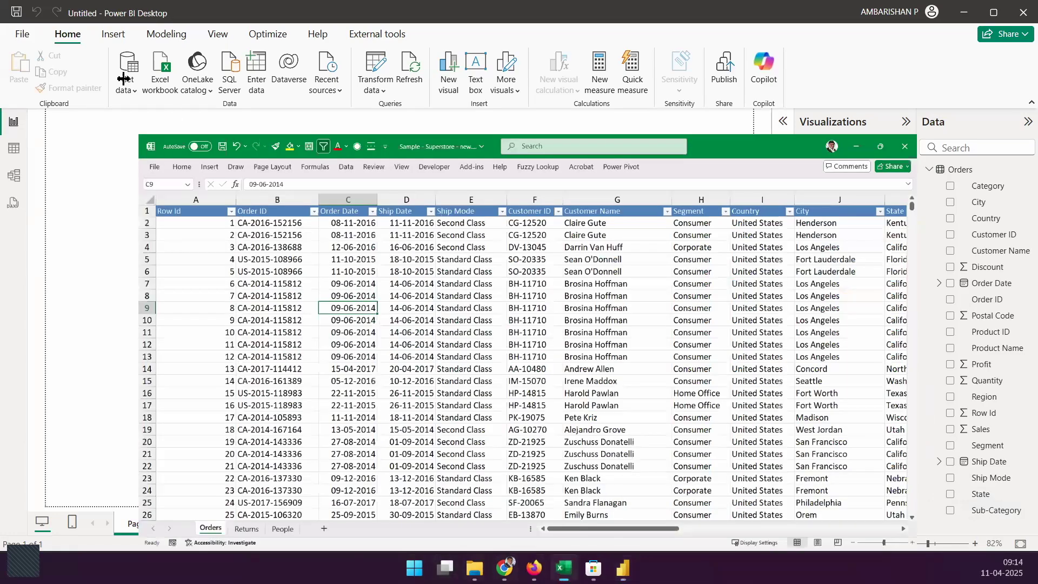
key(super+Up)
key(ctrl+space)
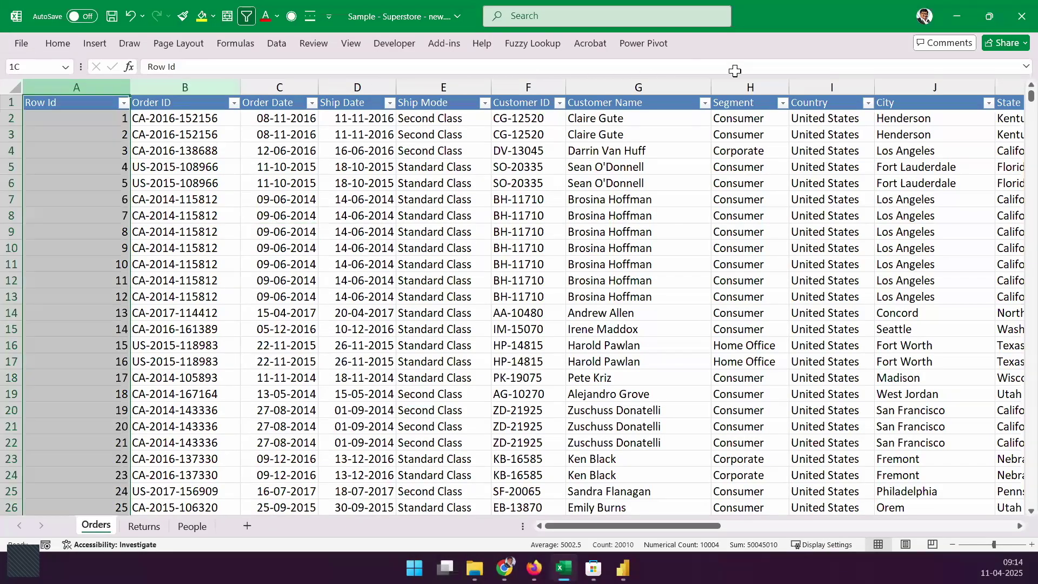
key(shift+Right)
key(shift+Right)
key(shift+Right)
key(shift+Right)
key(shift+Right)
key(shift+Right)
key(shift+Right)
key(shift+Right)
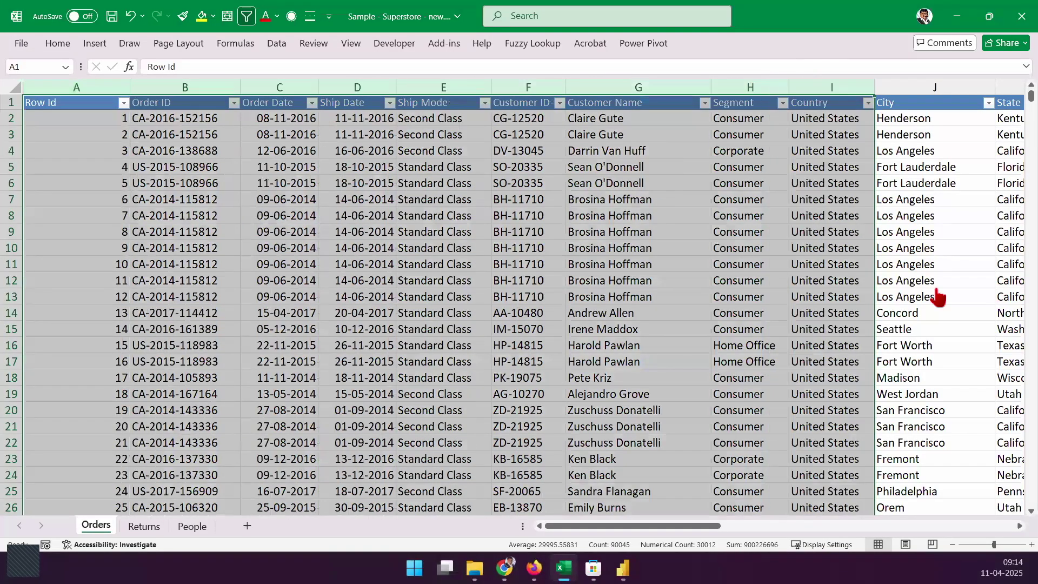
- Switch back to Power BI Desktop, box the Orders field list, draw a tick across it, and clear the marks
key(alt+Tab)
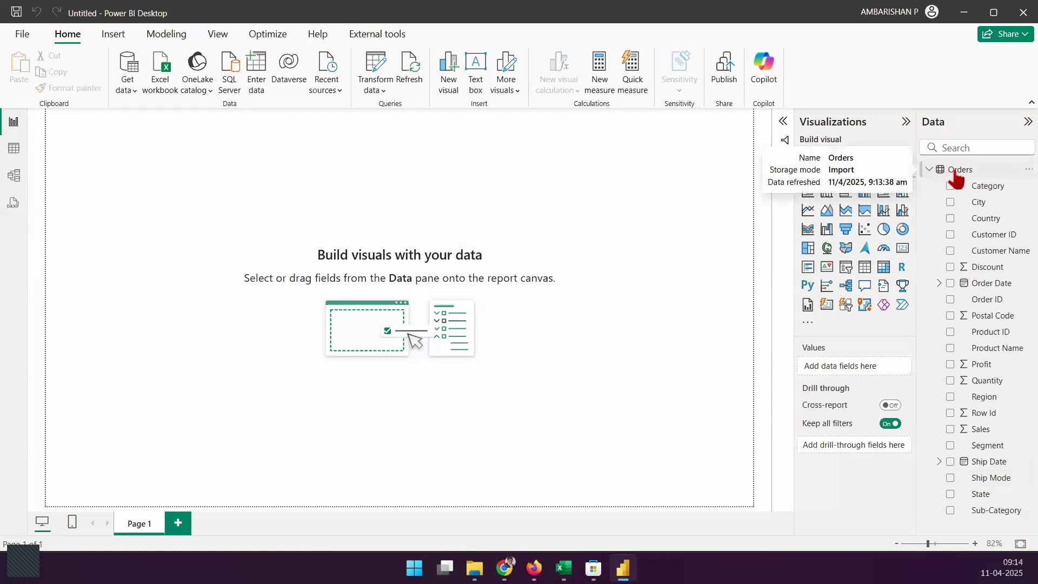
mouse_move(934, 174)
mouse_down()
mouse_move(1037, 443)
mouse_move(1036, 527)
mouse_up()
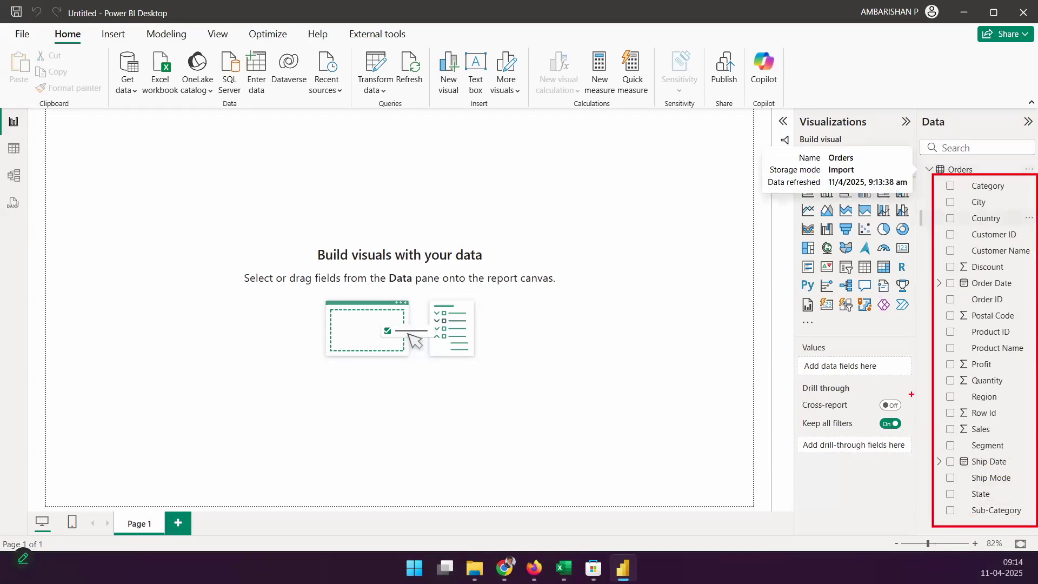
drag(913, 396, 1034, 309)
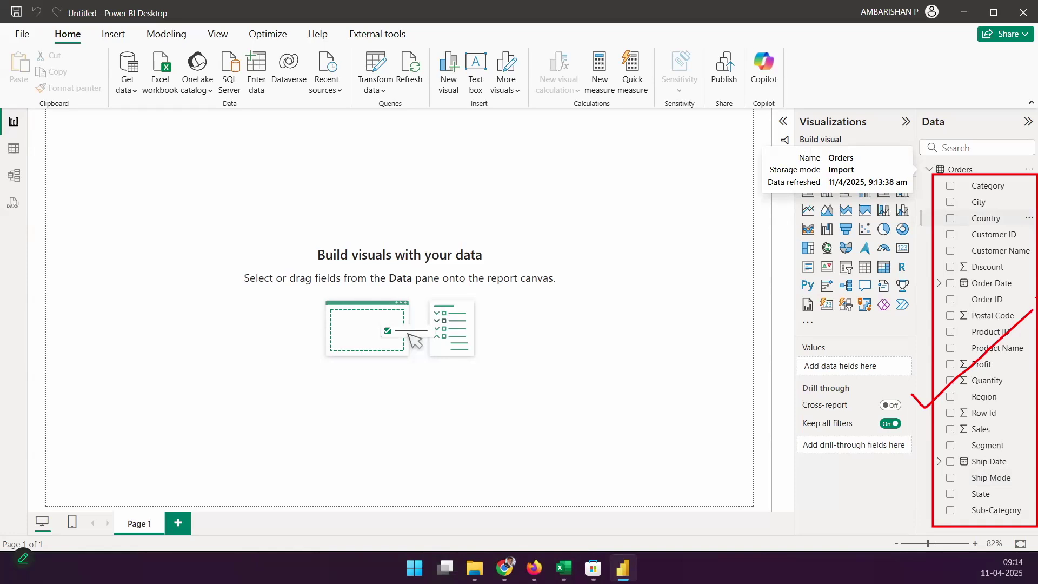
key(Escape)
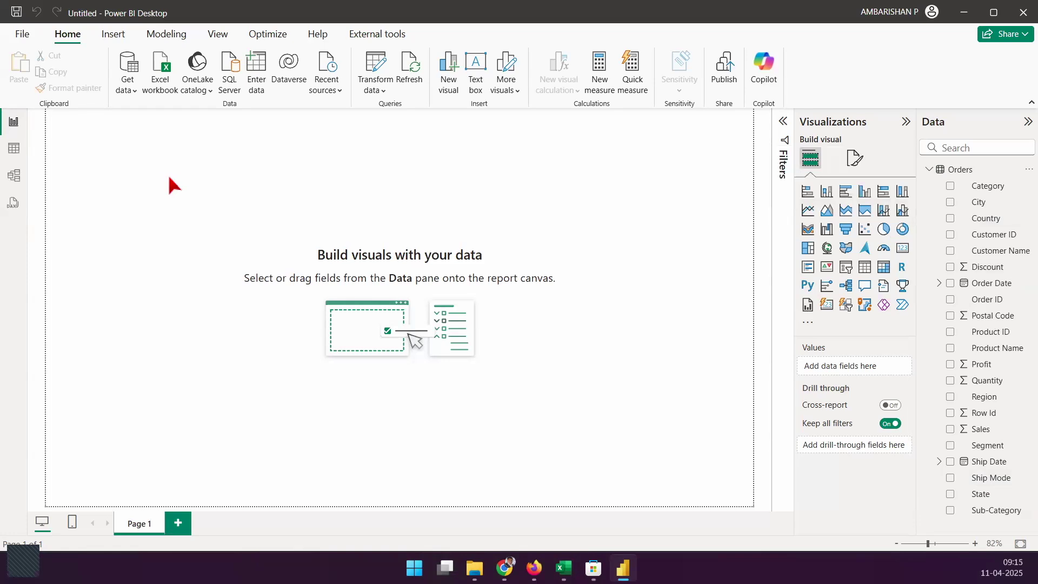
- Box the Report view icon, draw a curved arrow from the Visualizations pane to the report canvas, and clear the marks
drag(2, 107, 35, 140)
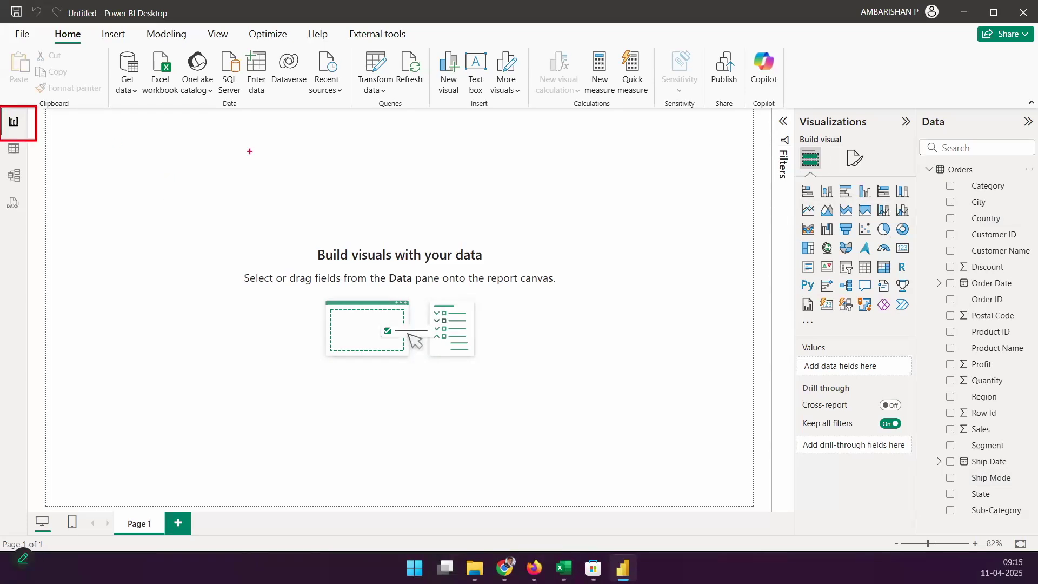
mouse_move(823, 242)
mouse_down()
mouse_move(697, 172)
mouse_move(593, 244)
mouse_move(649, 230)
mouse_up()
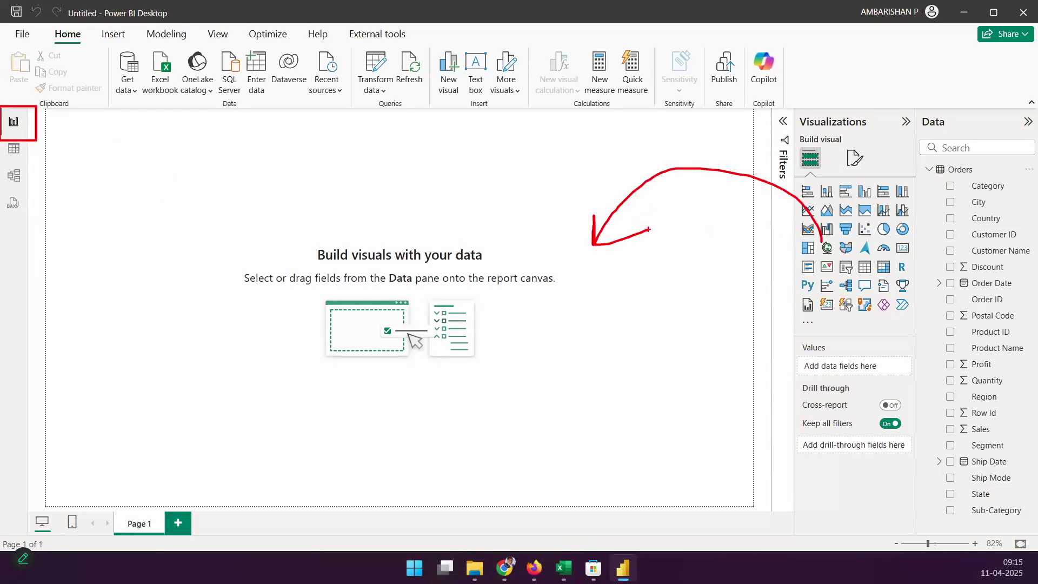
mouse_move(810, 249)
mouse_down()
mouse_move(847, 254)
mouse_move(898, 208)
mouse_up()
key(Escape)
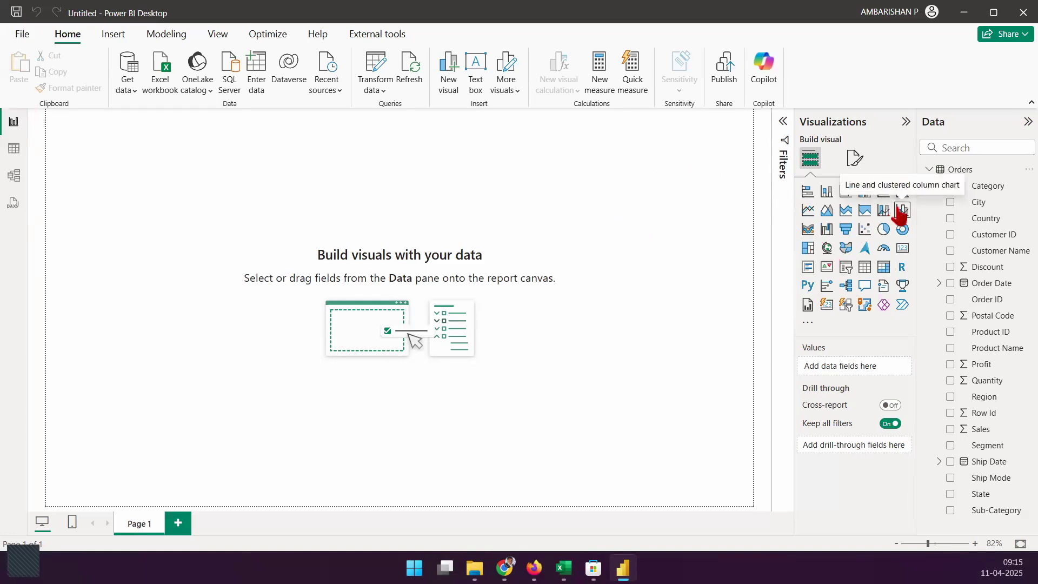
- Add an empty stacked bar chart to Page 1 and move it toward the middle of the canvas
click(808, 191)
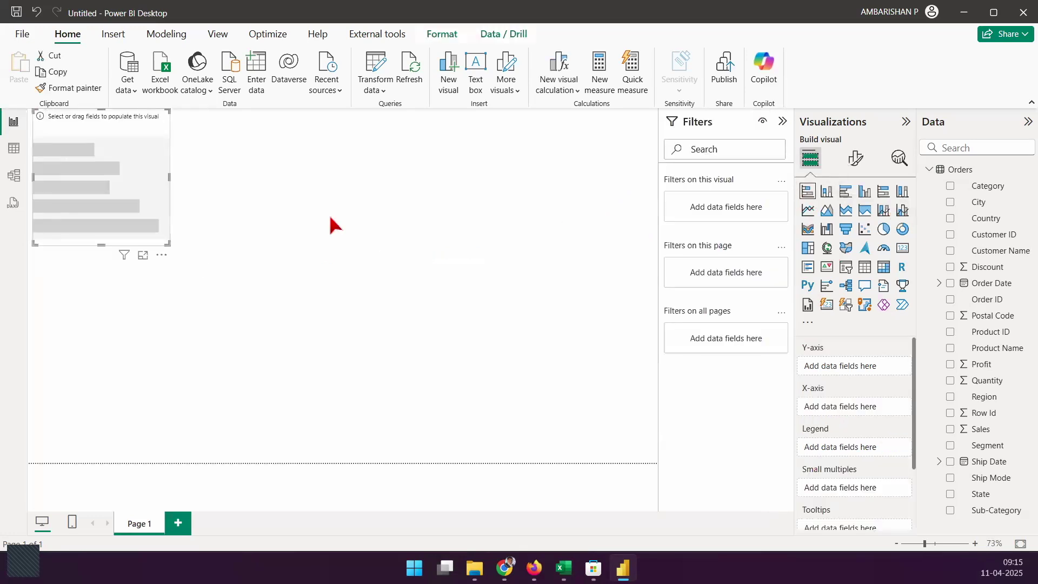
drag(144, 202, 459, 275)
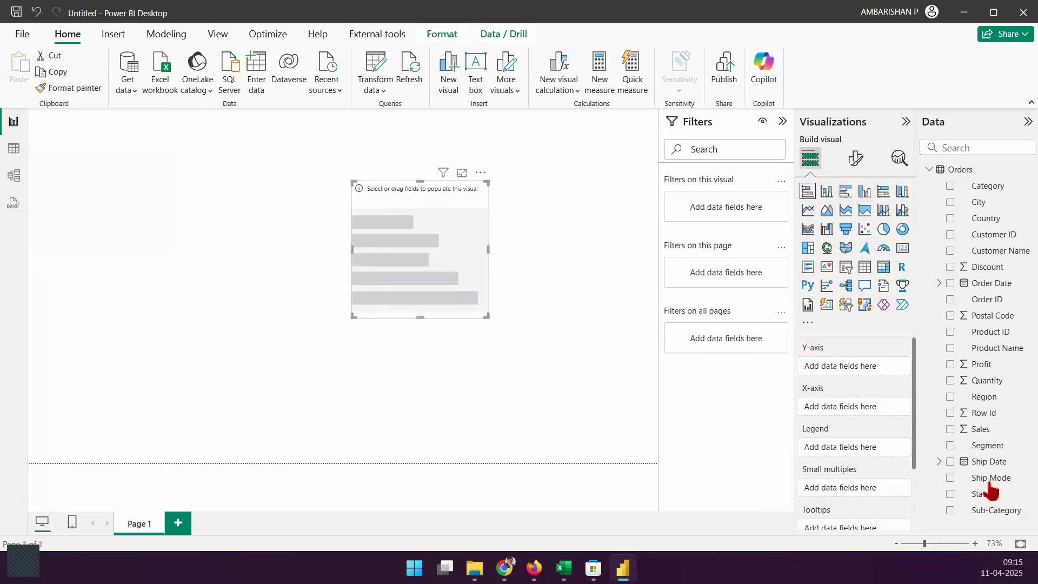
- Plot Sales by Region in the stacked bar chart, enlarge the chart, and collapse the Filters pane
click(951, 397)
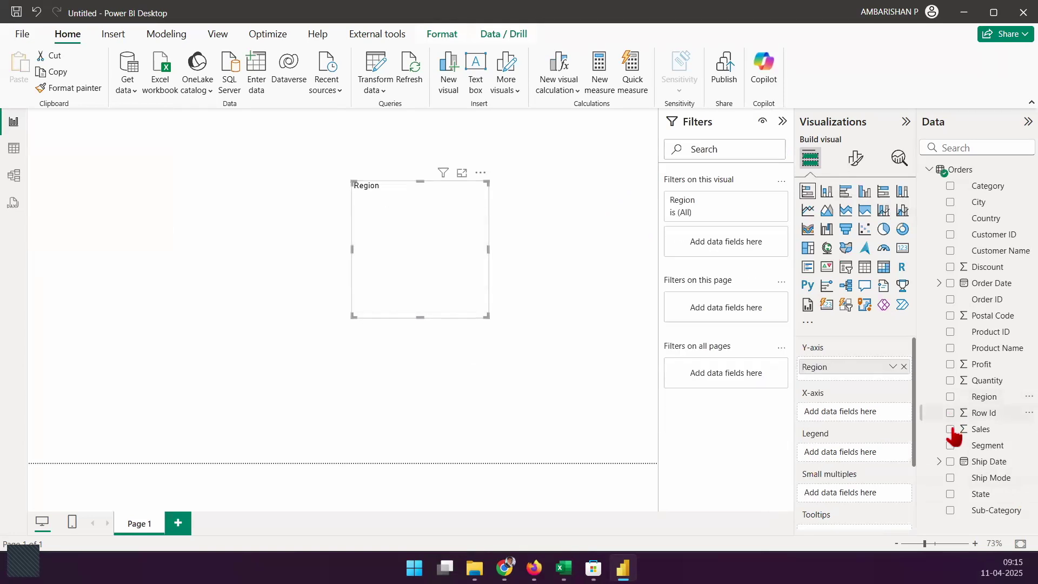
click(951, 429)
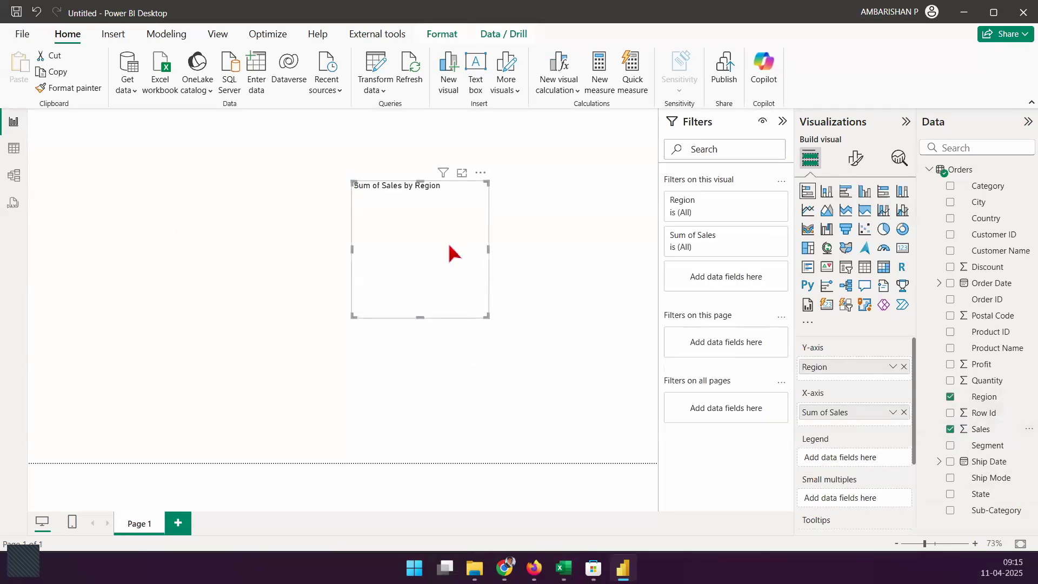
drag(501, 321, 576, 354)
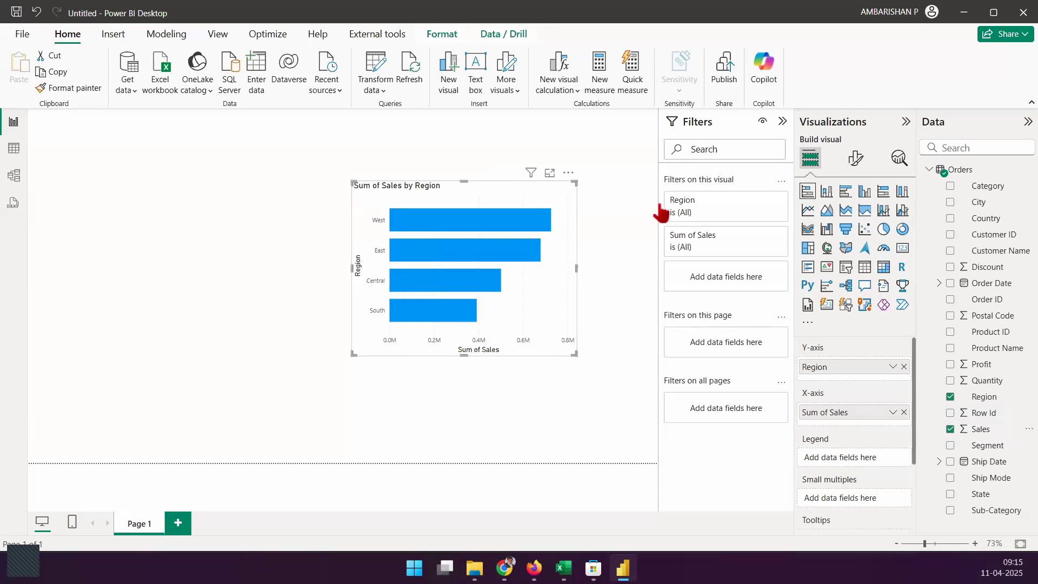
click(783, 121)
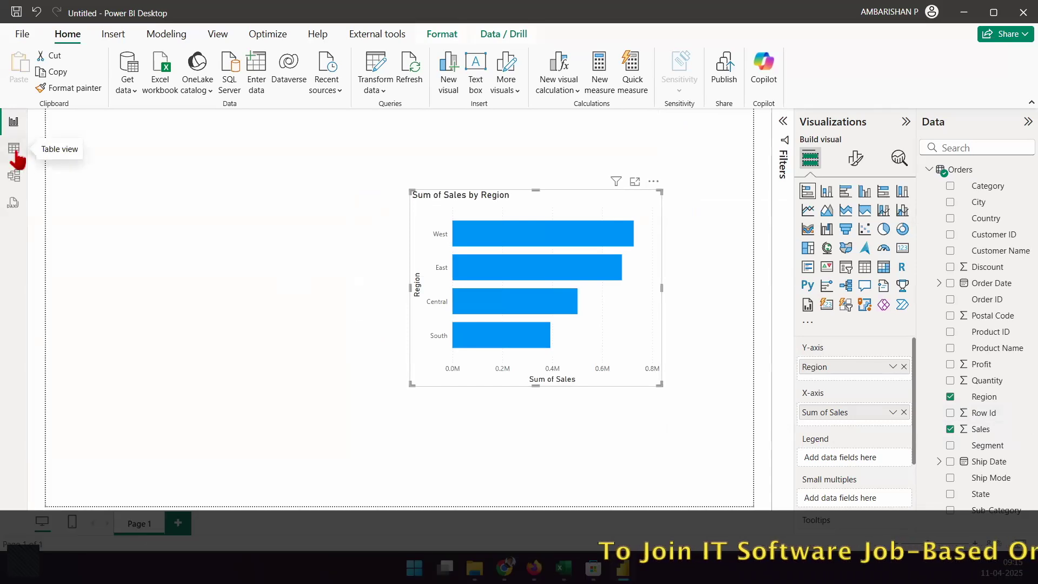
- Switch to Table view, draw lines and a tick beneath the Orders table, draw a curved arrow to the data grid, and clear the marks
click(15, 153)
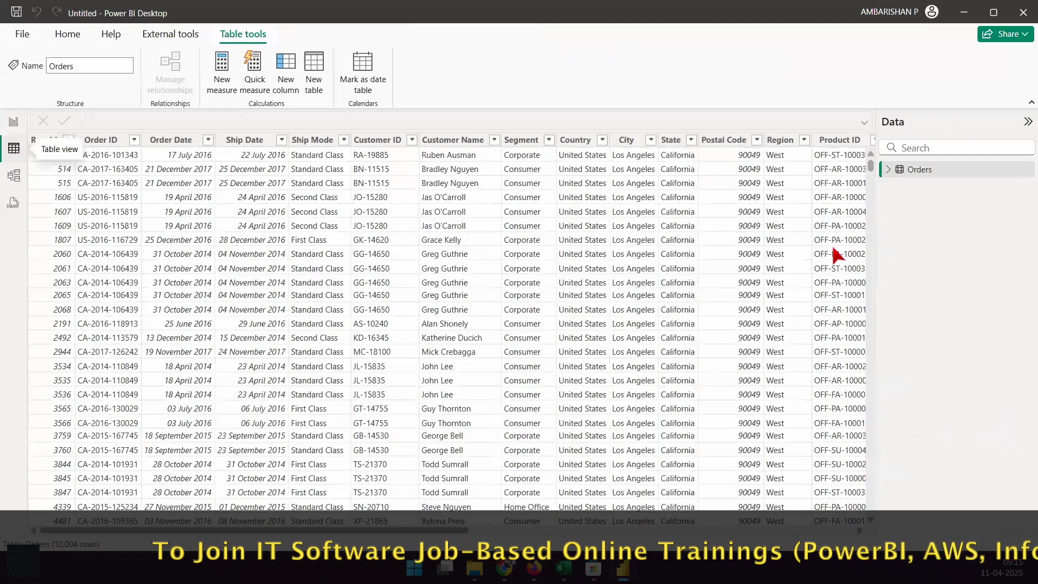
drag(897, 191, 976, 193)
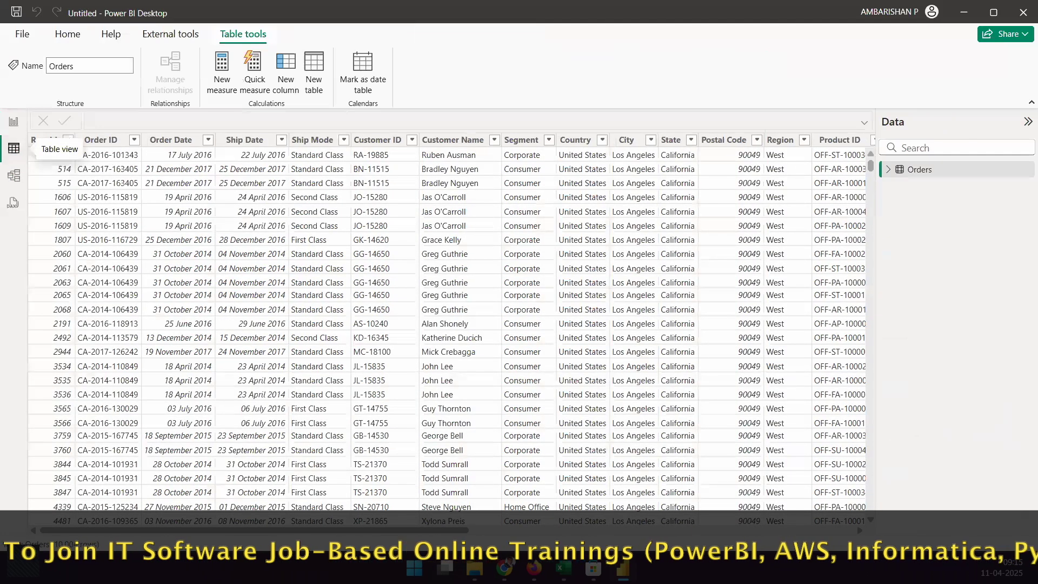
drag(905, 217, 999, 220)
drag(931, 251, 1008, 246)
drag(947, 278, 1006, 276)
drag(941, 302, 1002, 298)
mouse_move(892, 252)
mouse_down()
mouse_move(941, 239)
mouse_move(719, 31)
mouse_move(633, 199)
mouse_move(671, 150)
mouse_up()
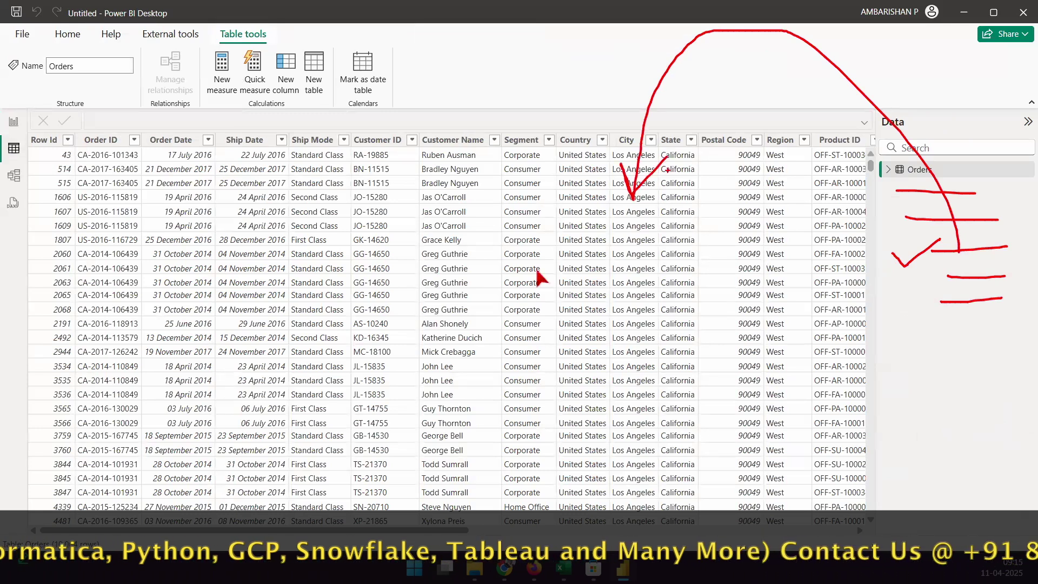
key(Escape)
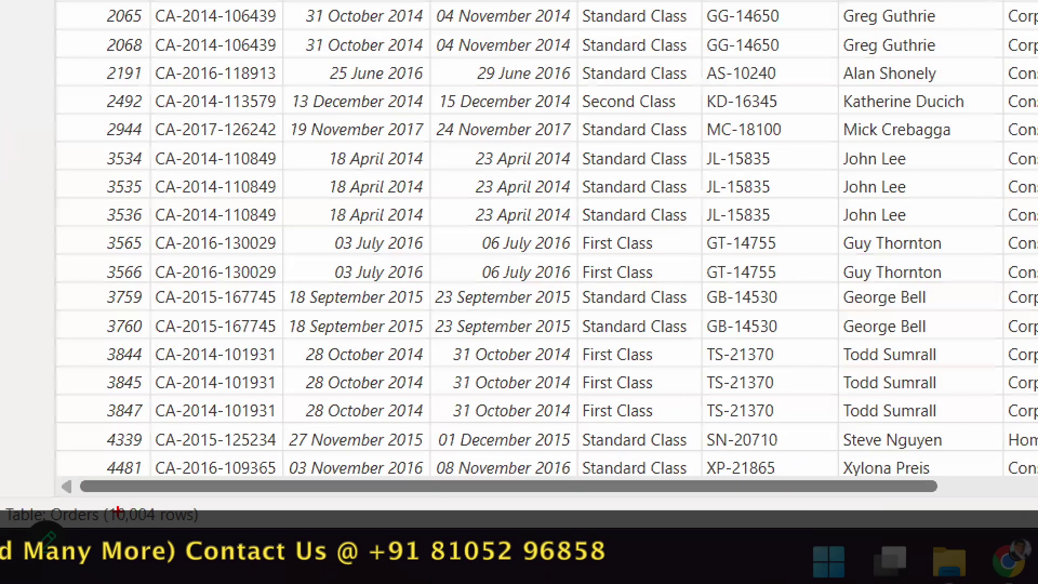
- Tick and underline the row count of the Orders table, and clear the marks
drag(69, 531, 101, 498)
drag(146, 539, 230, 523)
drag(187, 556, 233, 538)
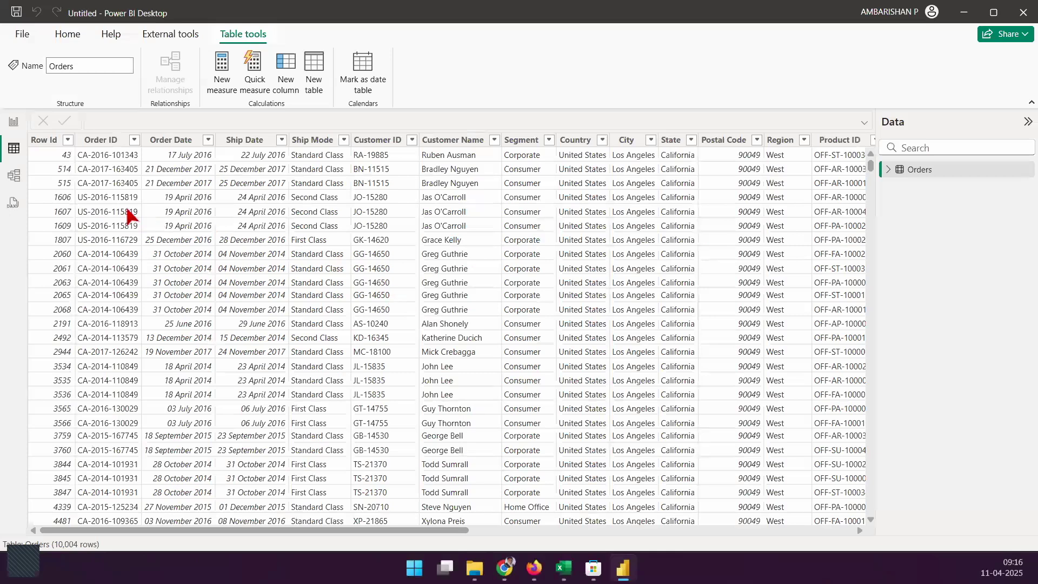
- Draw arrows at the headers Row Id through Ship Mode, clear them, and review the columns across to Profit and back
drag(53, 131, 37, 101)
drag(96, 134, 90, 103)
drag(170, 130, 170, 103)
drag(237, 131, 254, 93)
drag(315, 125, 328, 99)
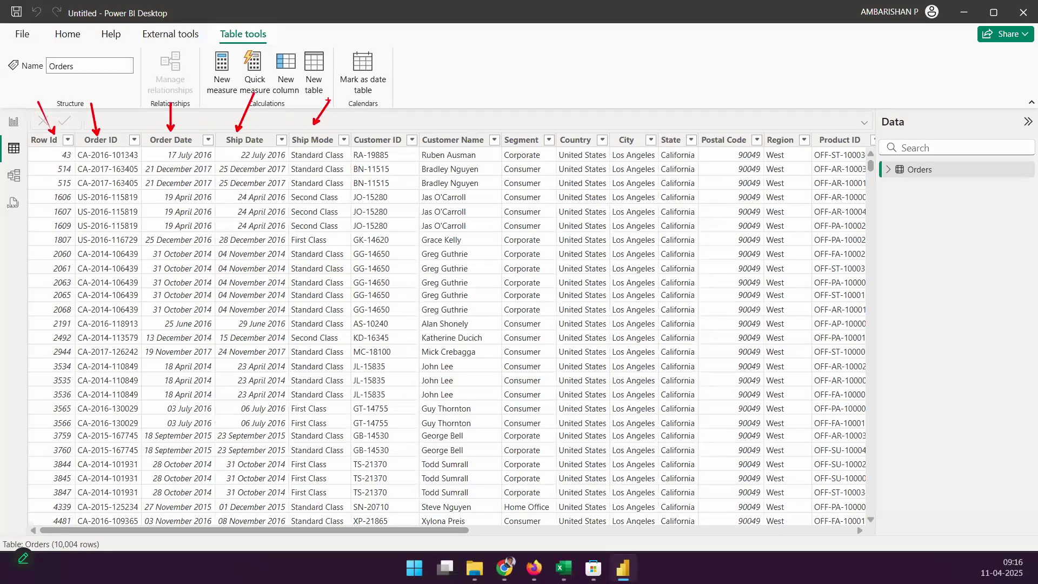
key(Escape)
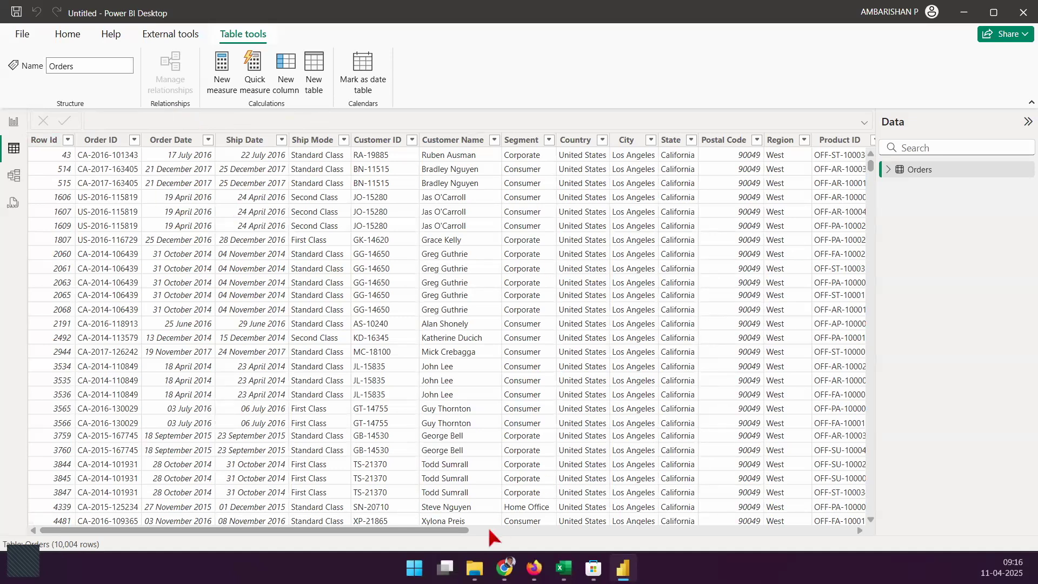
scroll(565, 530, right, 8)
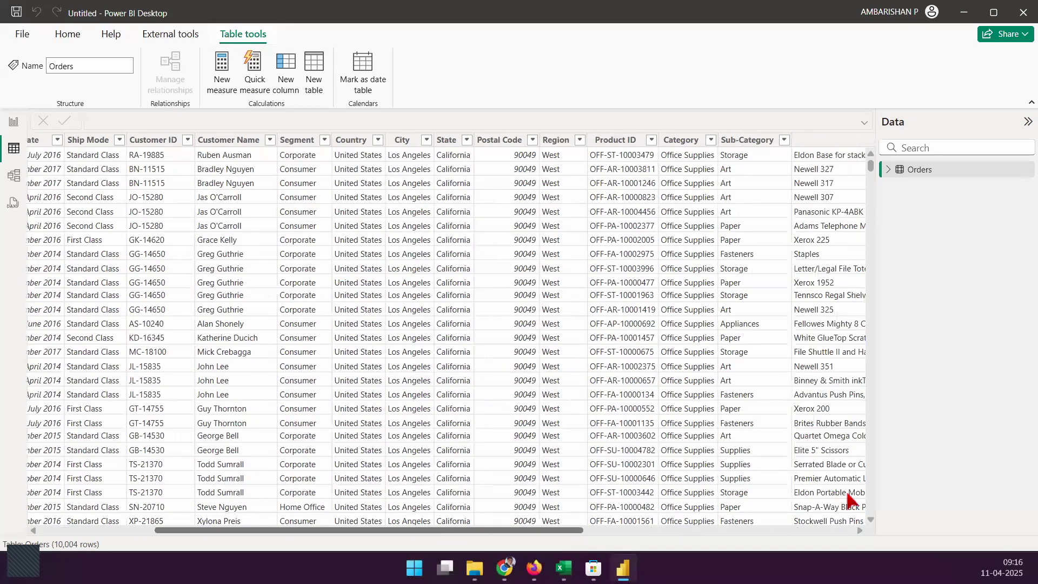
scroll(664, 270, right, 5)
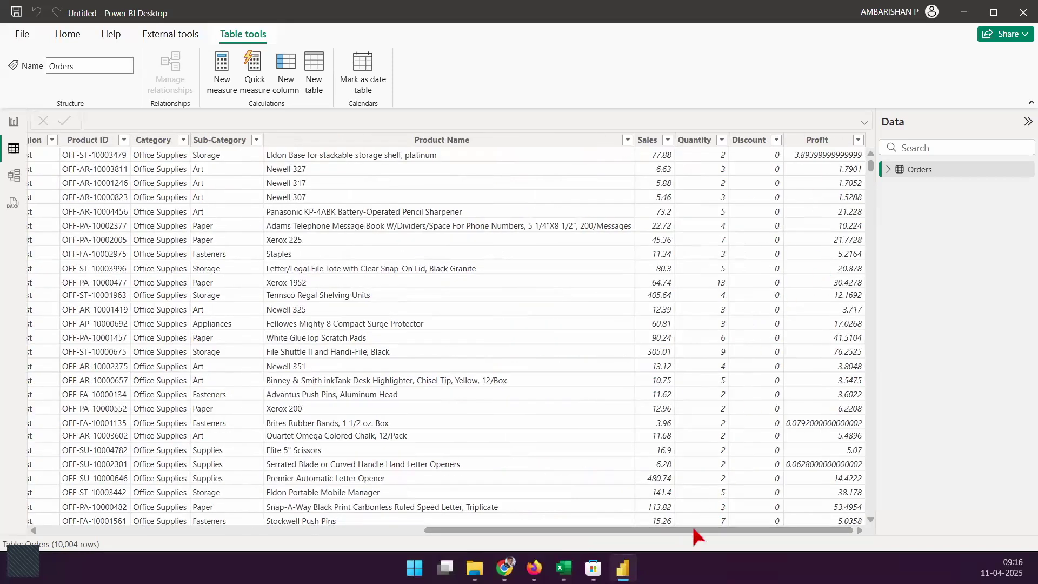
scroll(700, 530, left, 4)
scroll(335, 325, left, 3)
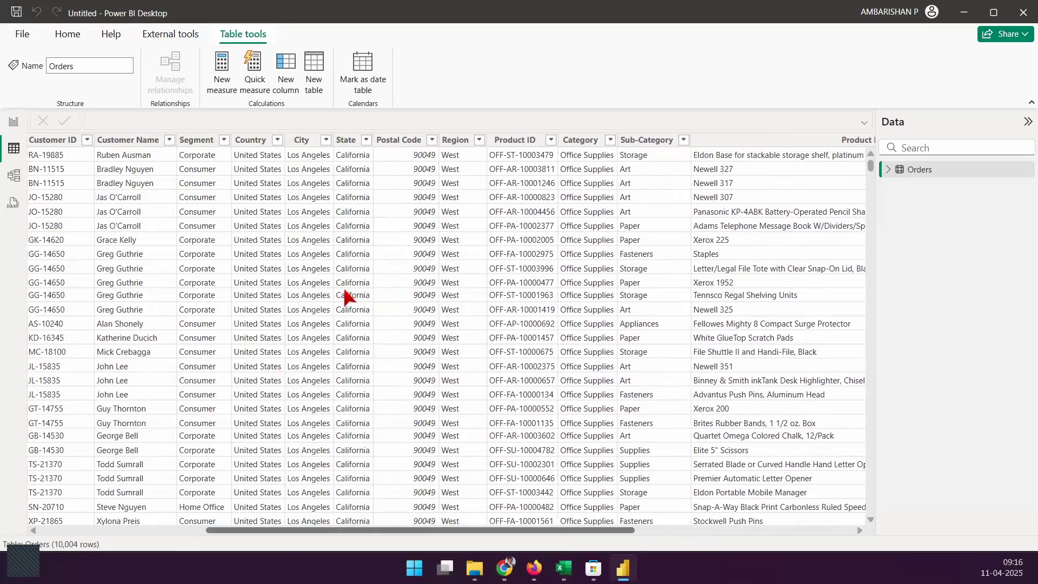
scroll(349, 292, left, 3)
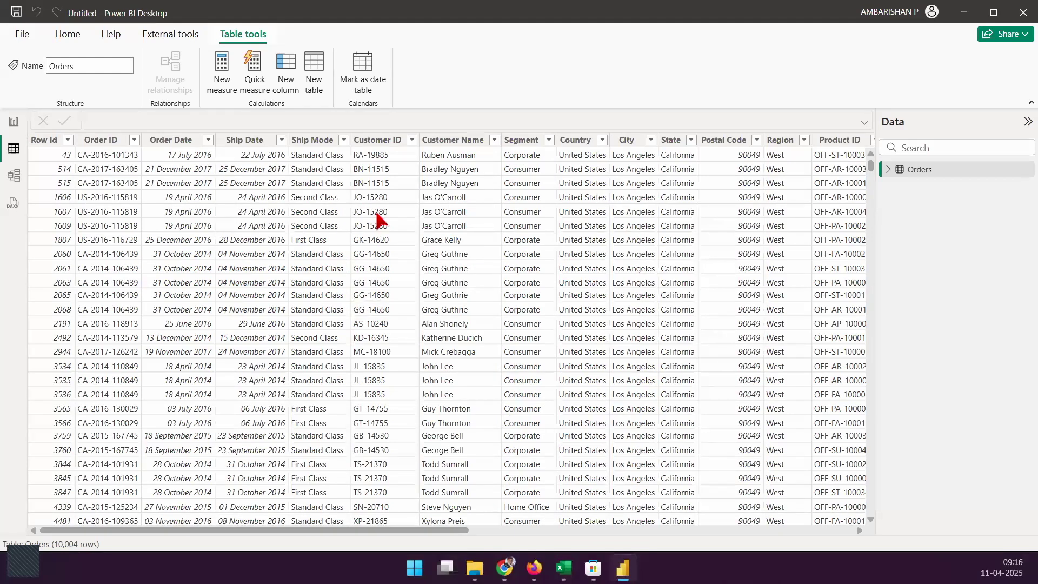
- Filter the Customer Name column to the first customer in the list
click(416, 154)
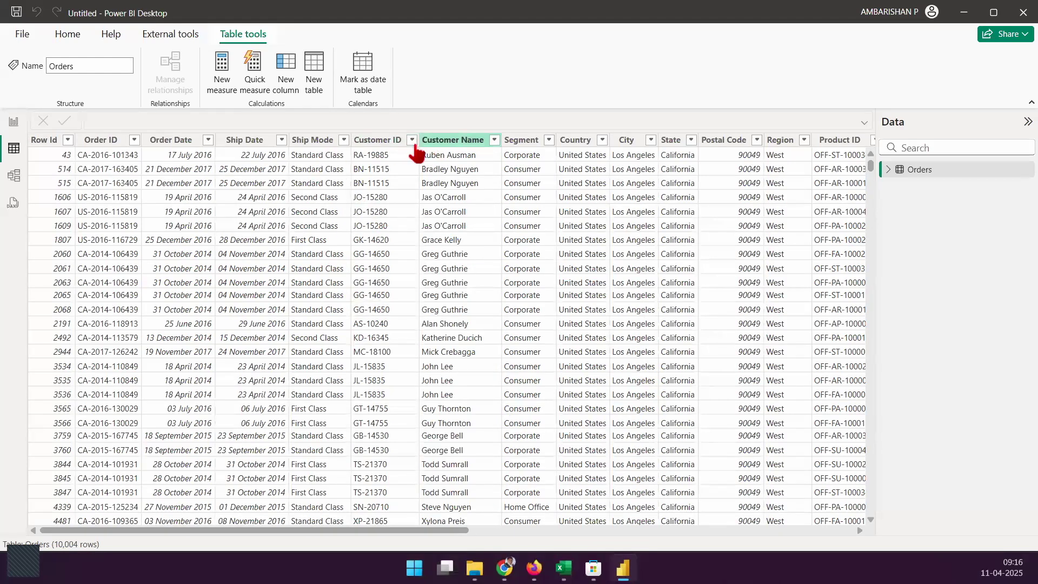
click(494, 140)
click(541, 273)
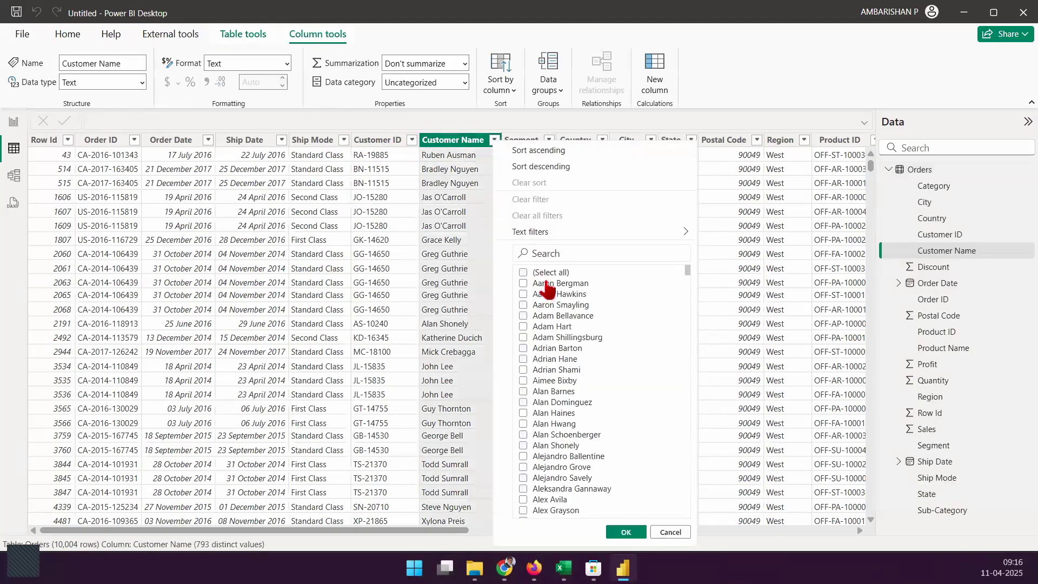
click(577, 285)
key(Return)
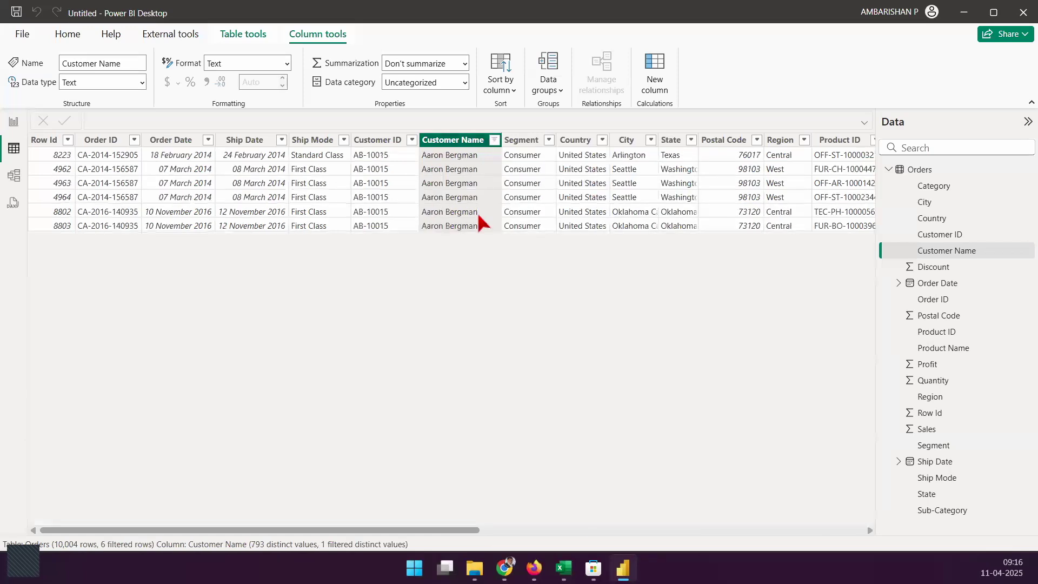
- Box the filtered Product Name and Quantity values, mark the Sales and Profit values, and clear the marks
drag(438, 528, 832, 521)
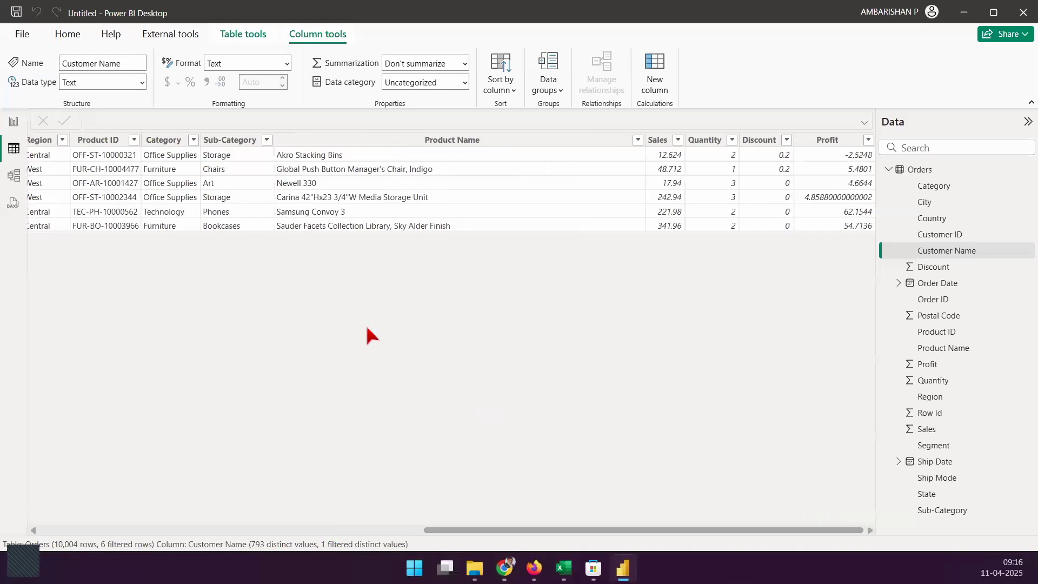
drag(391, 222, 505, 273)
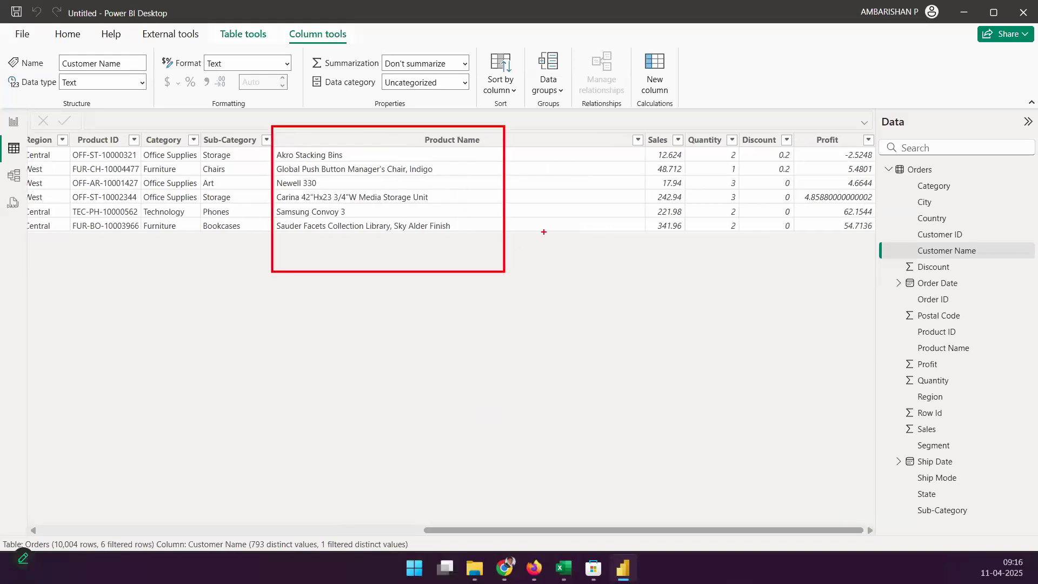
mouse_move(730, 136)
mouse_down()
mouse_move(692, 155)
mouse_move(688, 201)
mouse_up()
drag(719, 146, 746, 269)
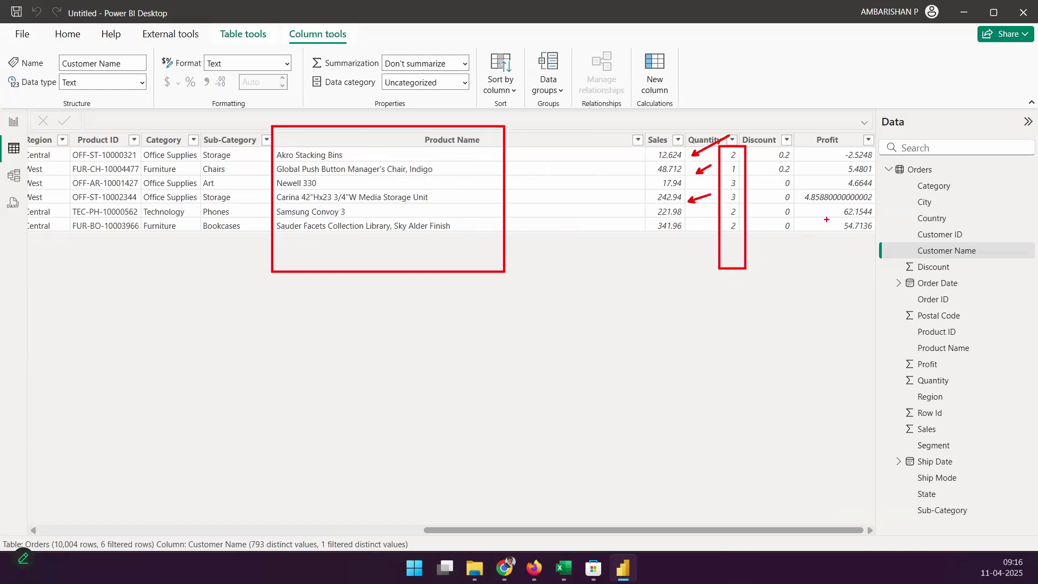
drag(825, 210, 880, 205)
key(Escape)
- Reset the Customer Name filter to show all customers
scroll(508, 538, left, 10)
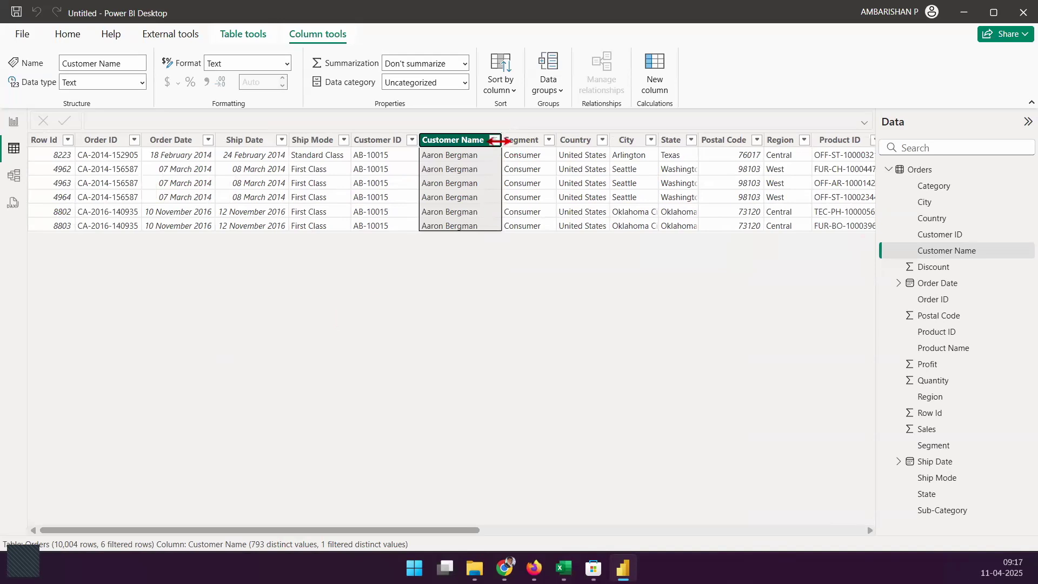
click(495, 140)
click(562, 278)
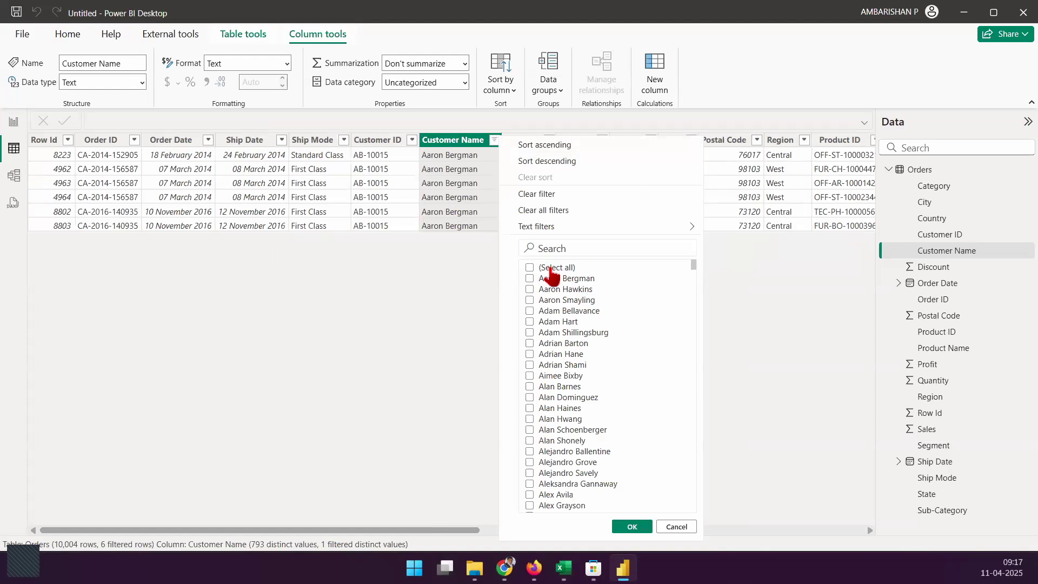
click(554, 267)
click(632, 526)
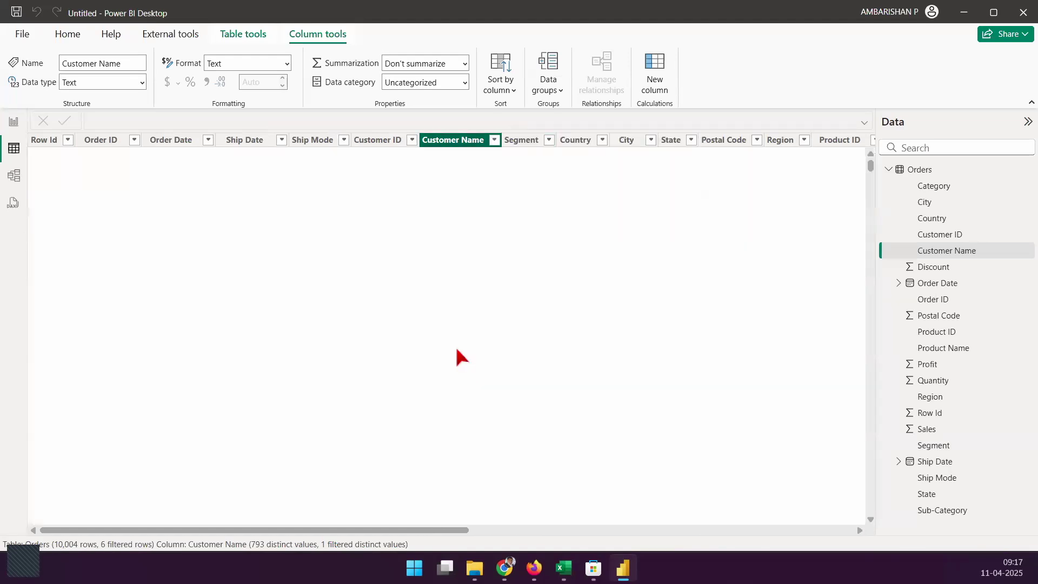
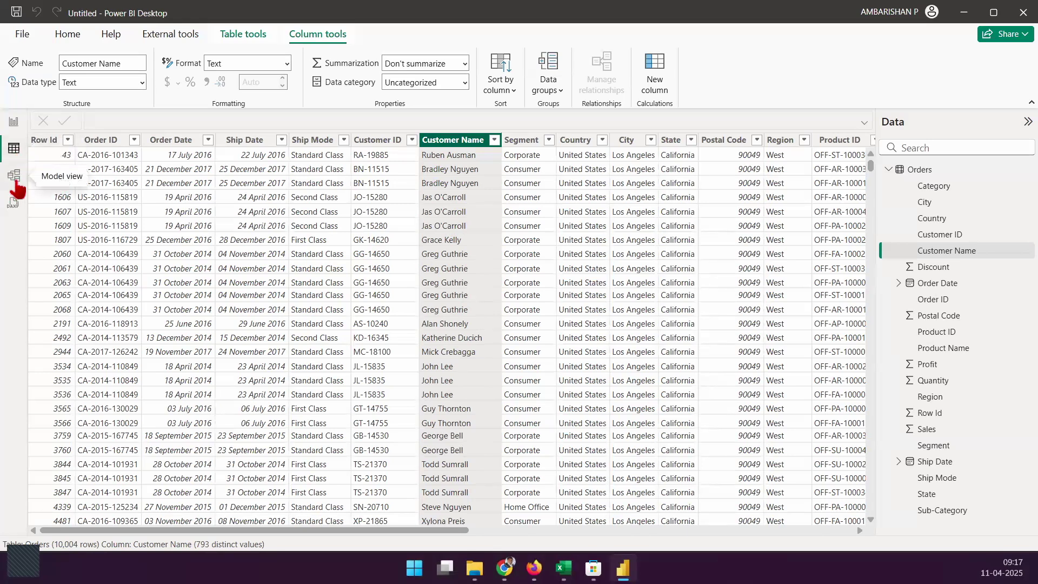
- Switch to Model view, box the Orders table in the table list, and draw four placeholder table boxes beside the Orders card
click(14, 178)
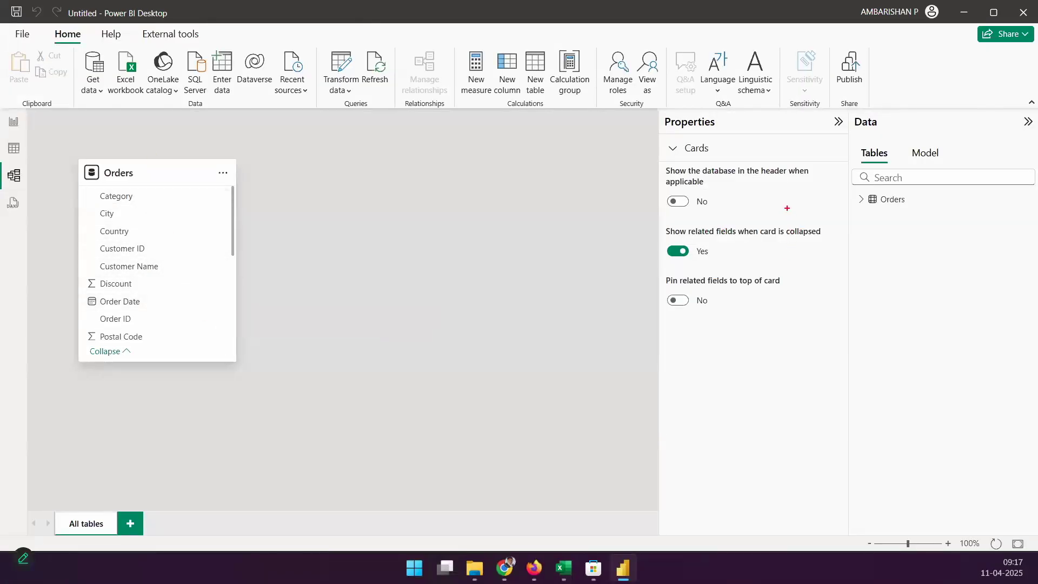
drag(836, 189, 991, 211)
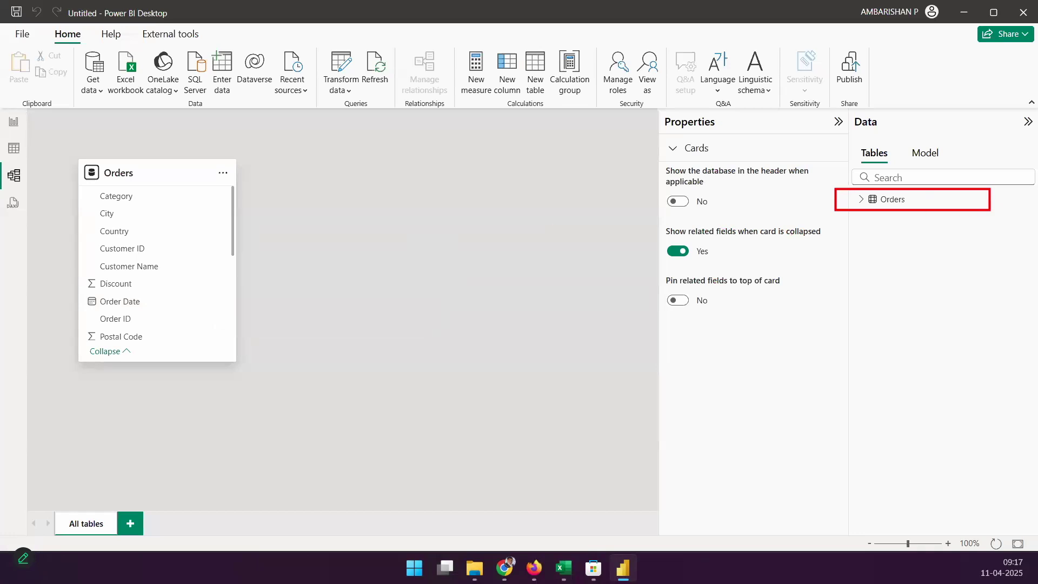
drag(365, 196, 442, 327)
drag(527, 138, 626, 250)
drag(368, 393, 452, 496)
drag(542, 347, 620, 448)
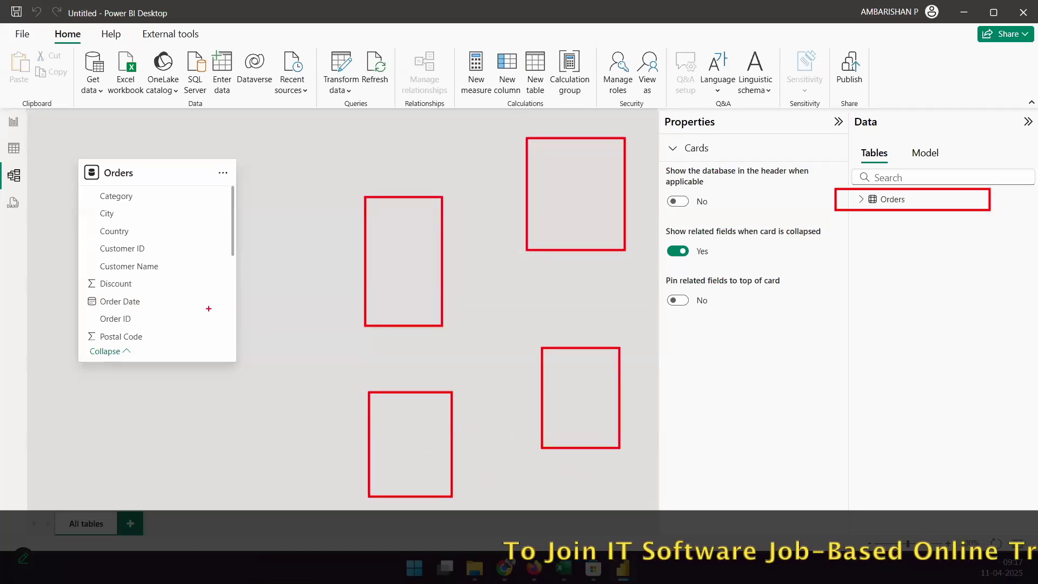
- Draw relationship lines between the Orders card and the placeholder boxes, tick two of the boxes, and clear the marks
drag(220, 292, 362, 418)
drag(358, 252, 238, 266)
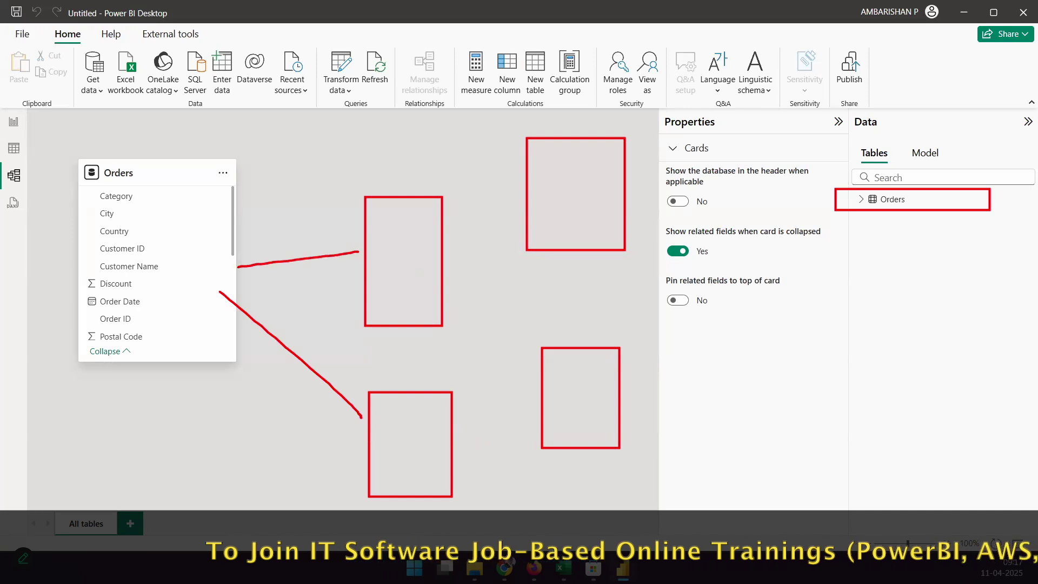
drag(454, 236, 515, 206)
drag(445, 284, 537, 378)
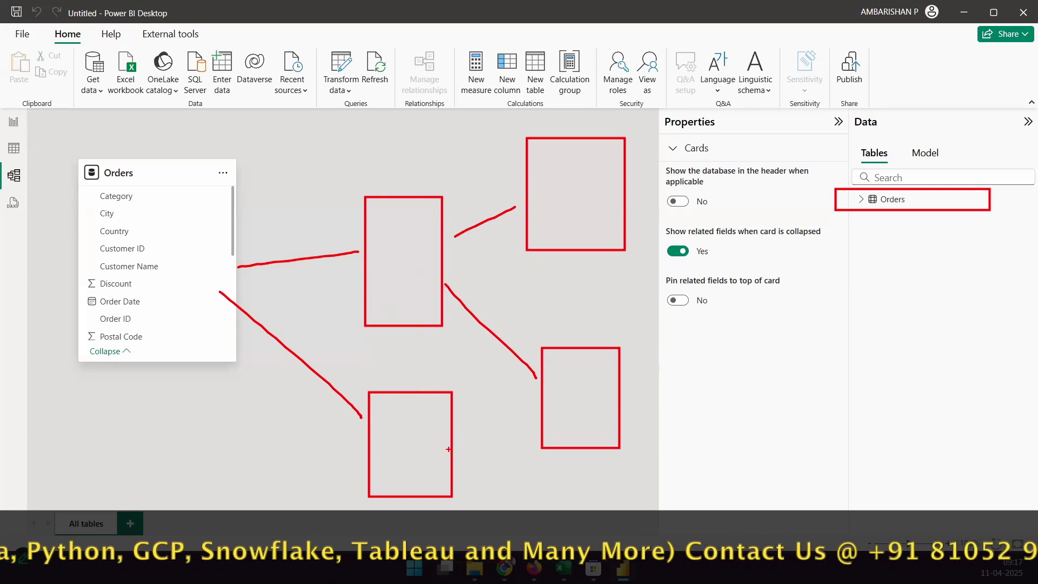
drag(391, 186, 432, 153)
drag(413, 357, 455, 339)
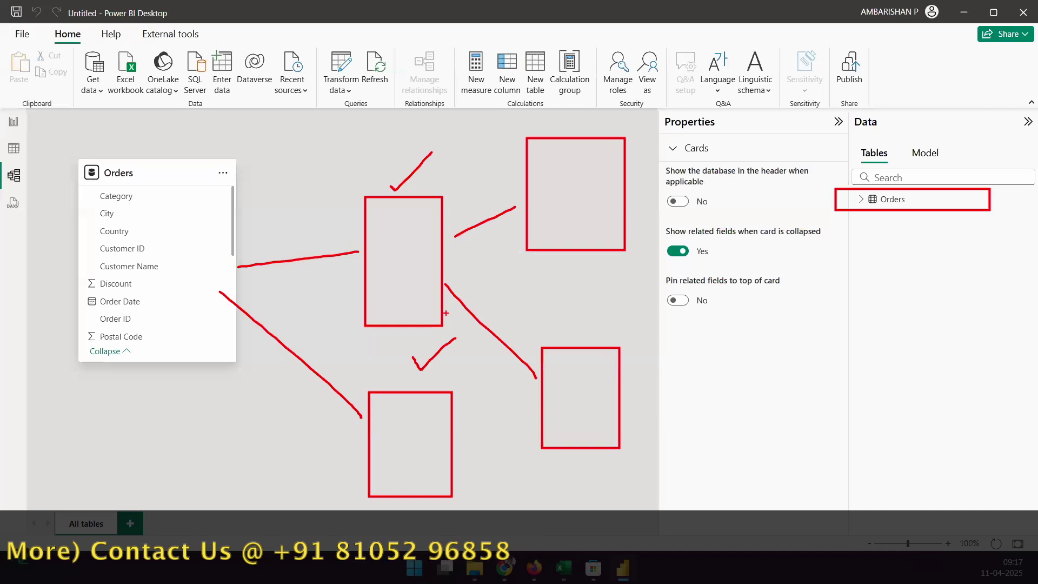
key(Escape)
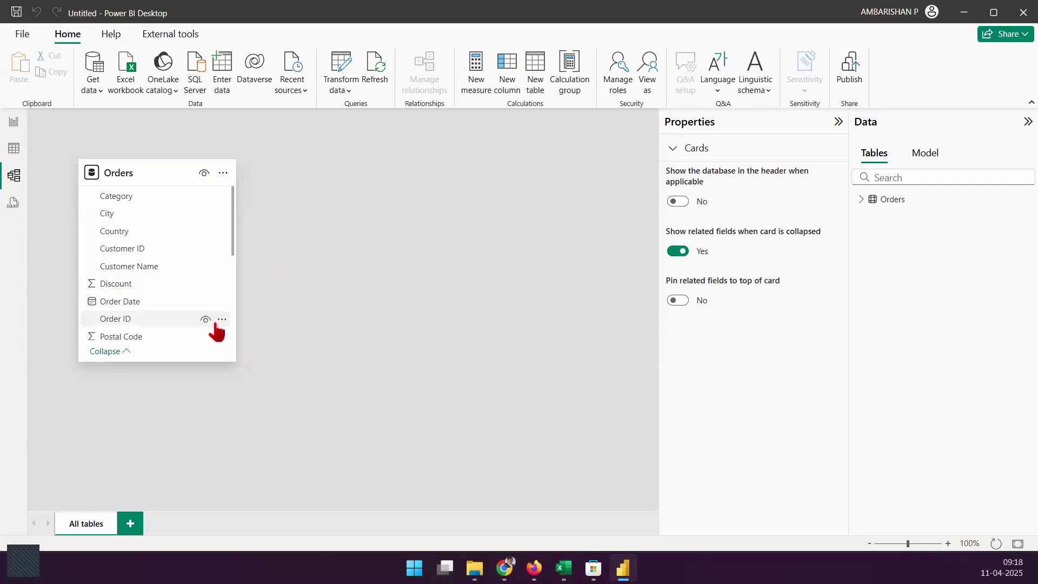
- Draw two placeholder table boxes, link them in a chain from the Orders card, and add ticks near the middle box and the first line
drag(365, 237, 427, 360)
drag(537, 163, 584, 256)
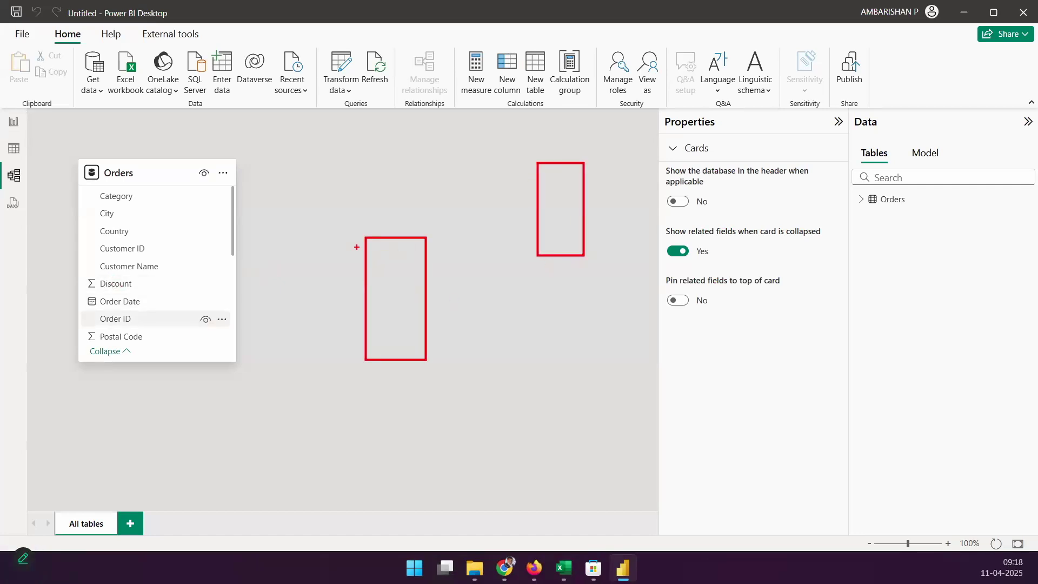
drag(244, 221, 378, 310)
drag(427, 273, 534, 201)
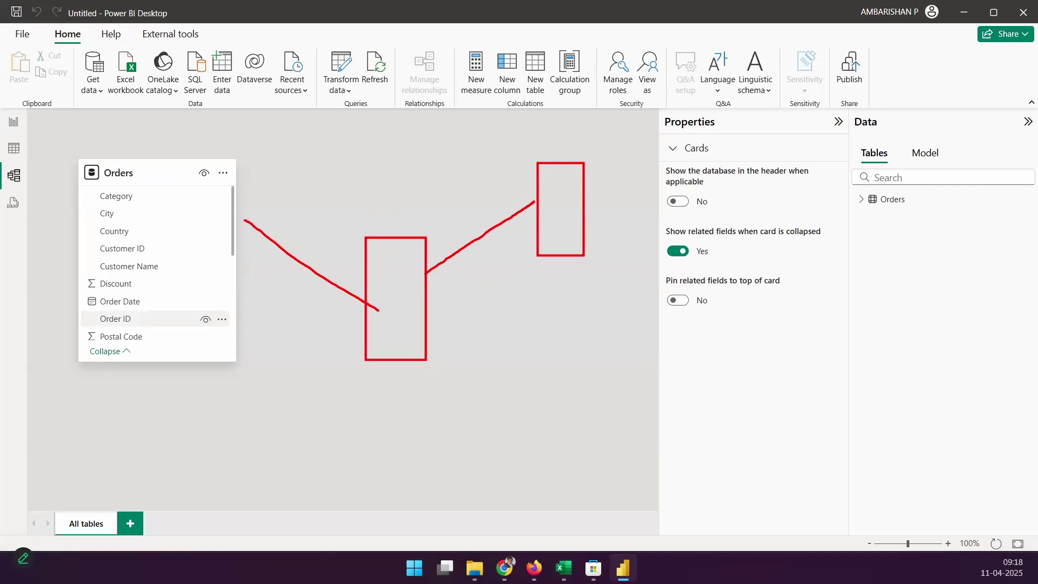
drag(388, 210, 438, 175)
drag(294, 228, 324, 206)
- Draw a stack of lines under Orders in the table list to represent further tables
mouse_move(865, 217)
mouse_down()
mouse_move(949, 217)
mouse_move(968, 229)
mouse_up()
drag(866, 250, 995, 244)
drag(890, 265, 1019, 259)
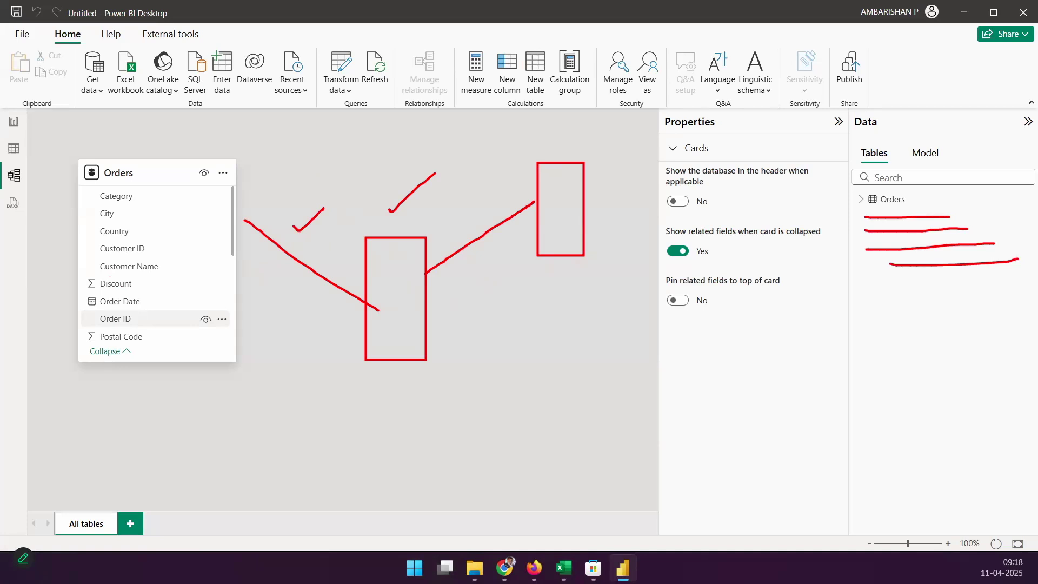
- Draw ticks above the two placeholder boxes and the Orders card, and clear all the drawings from the model canvas
drag(395, 224, 436, 202)
drag(560, 153, 606, 126)
drag(139, 156, 208, 110)
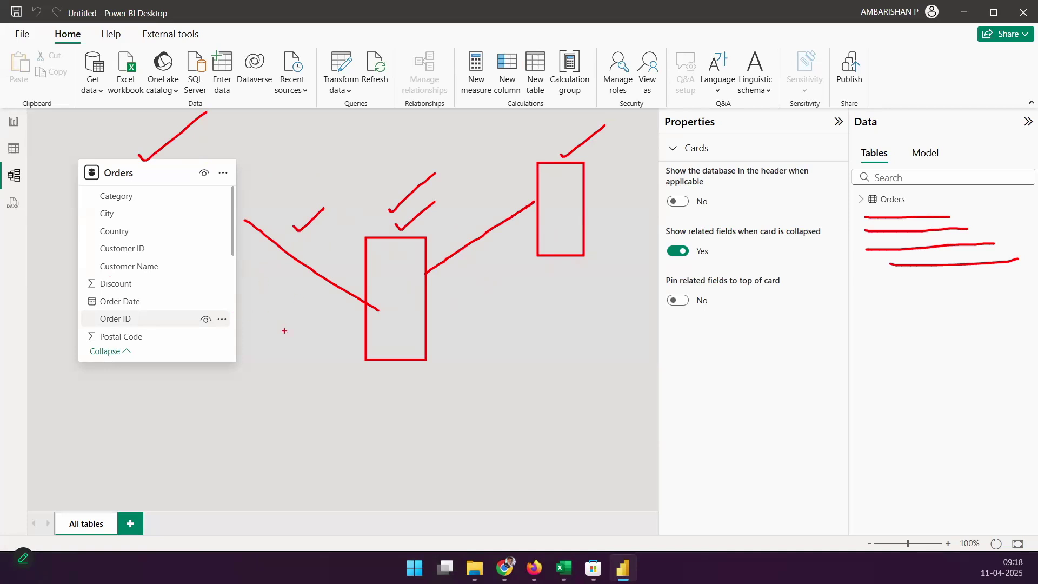
key(Escape)
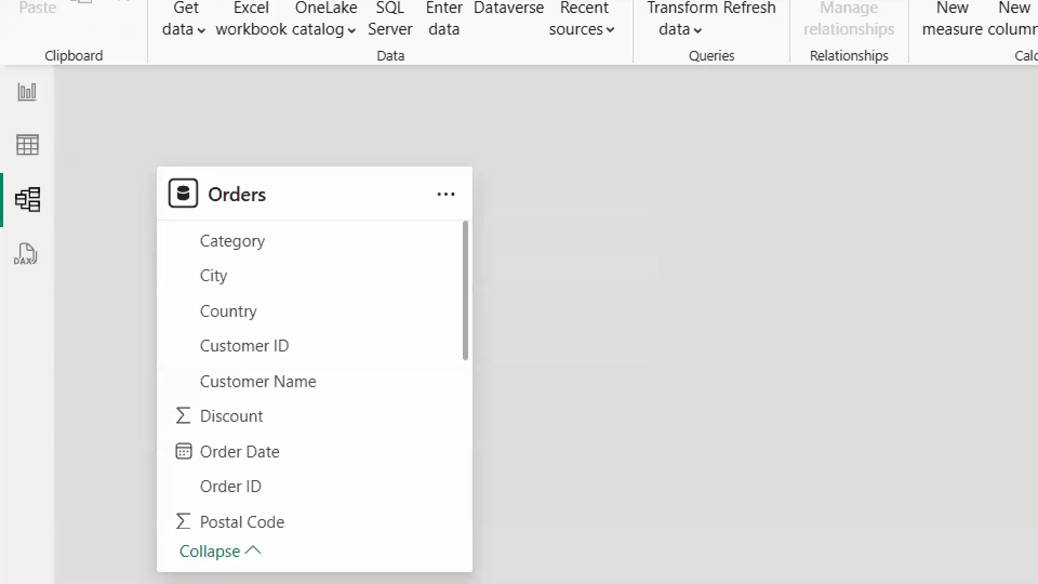
- Draw arrows pointing at the Report view, Table view and Model view icons
drag(47, 90, 100, 54)
drag(45, 145, 102, 132)
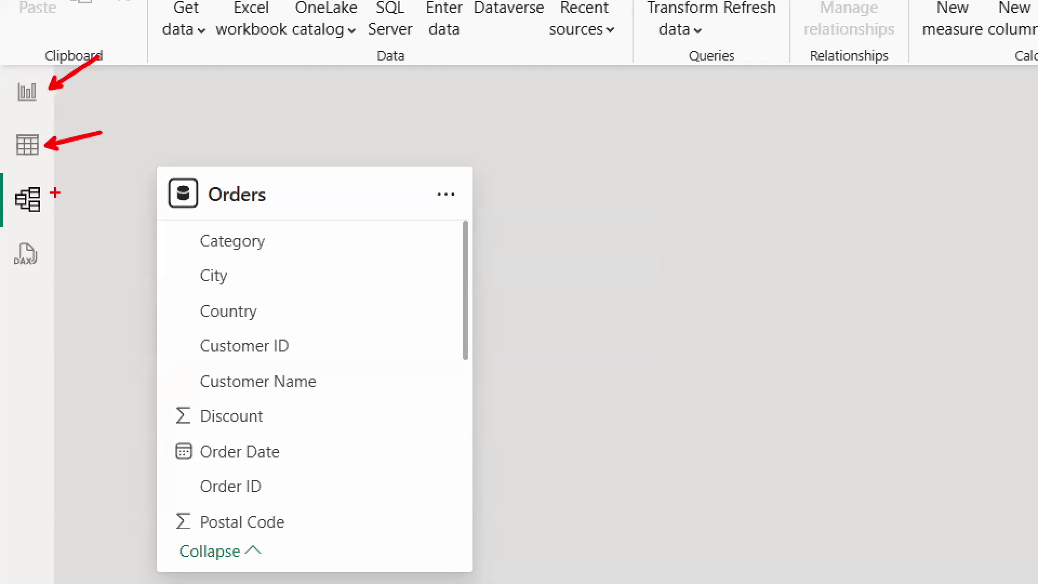
drag(55, 193, 130, 240)
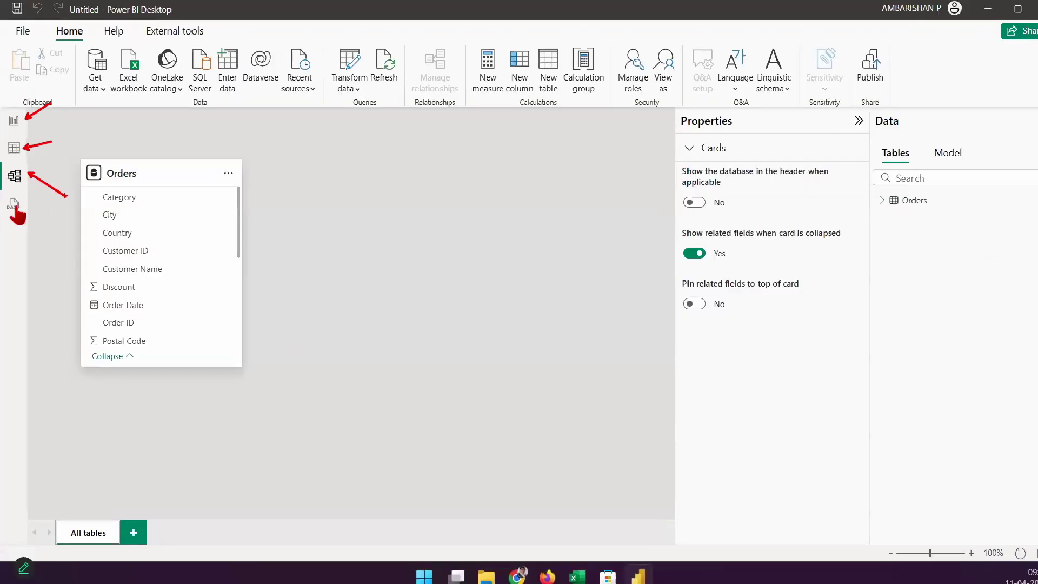
- Switch to DAX query view, write the query EVALUATE Orders on line 3, and run it
click(13, 206)
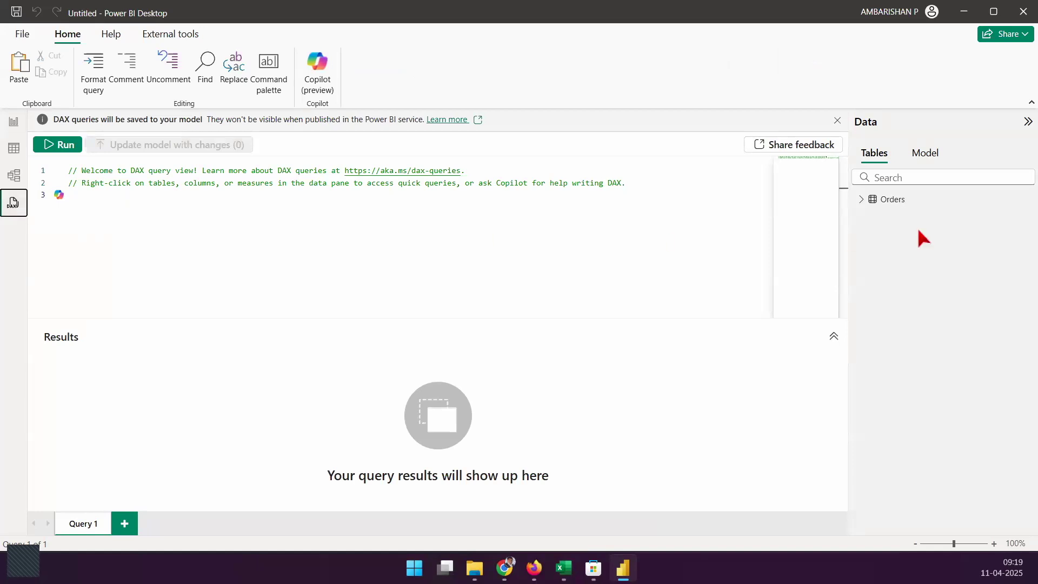
click(258, 212)
text(eva)
key(Tab)
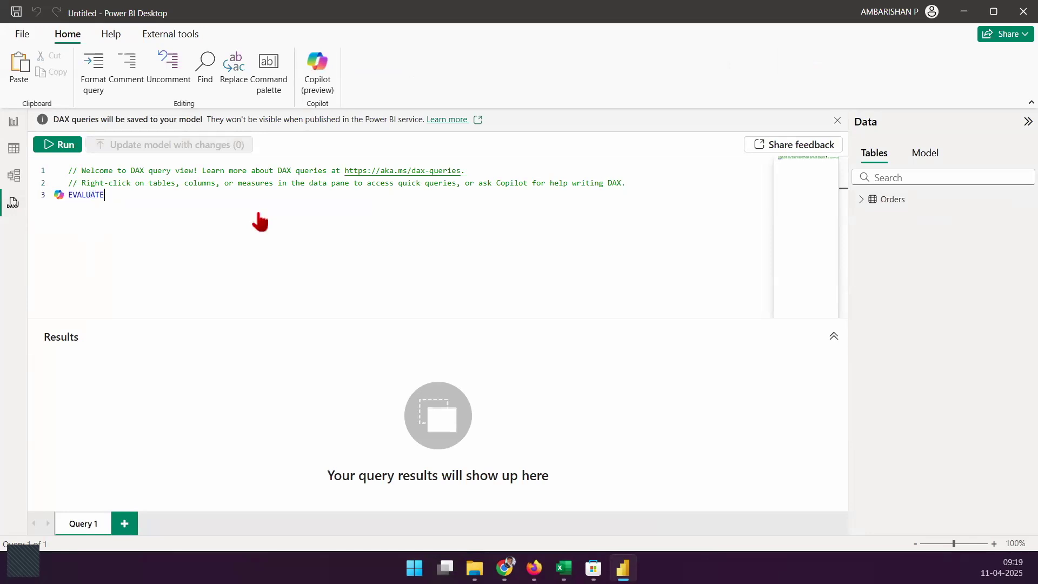
text(o)
key(Tab)
click(60, 146)
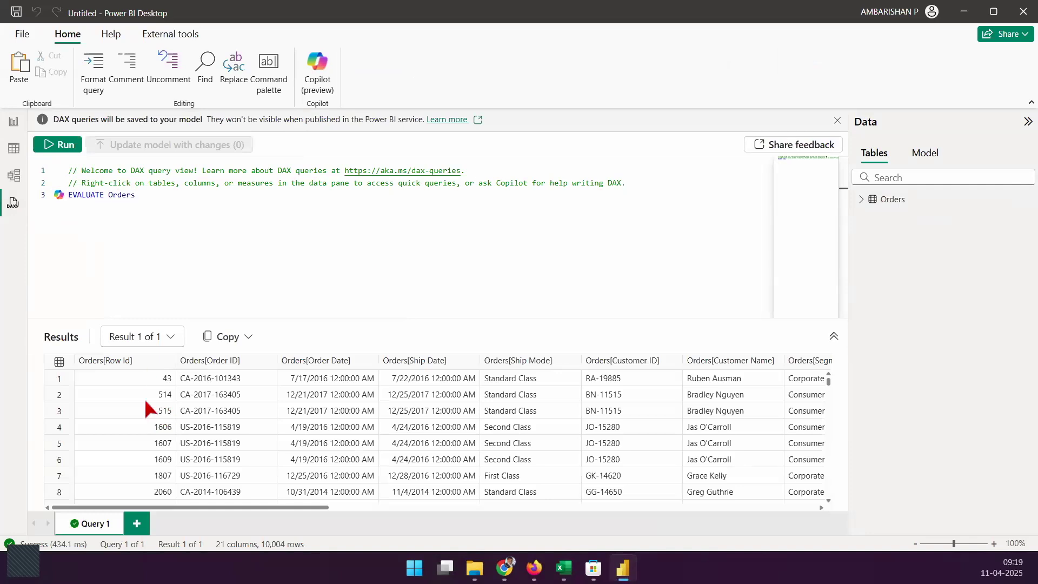
- Mark the query results with a tick and a cross, and underline and tick the notice about DAX queries being saved to the model
drag(458, 423, 592, 332)
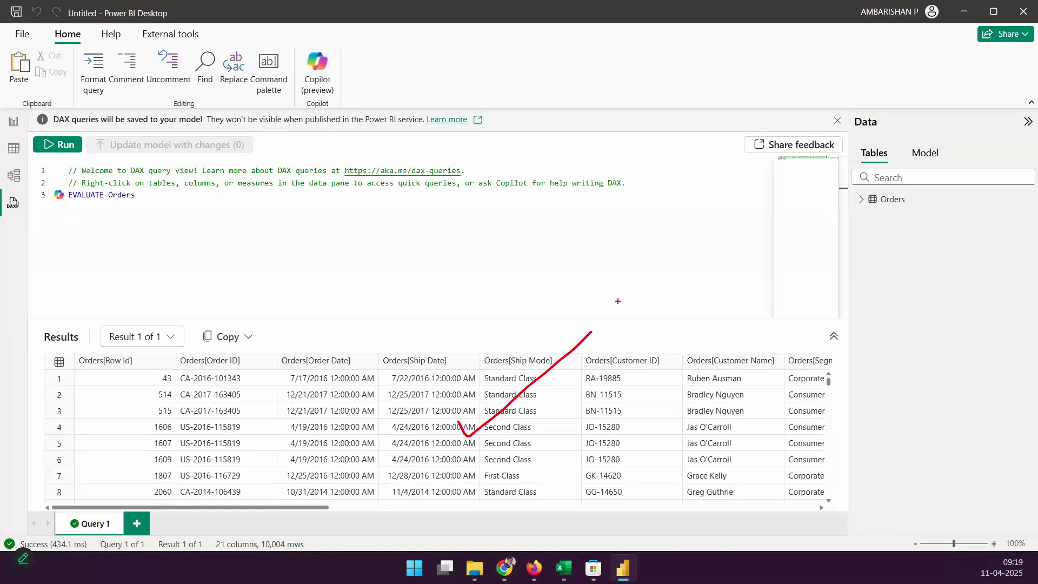
key(Escape)
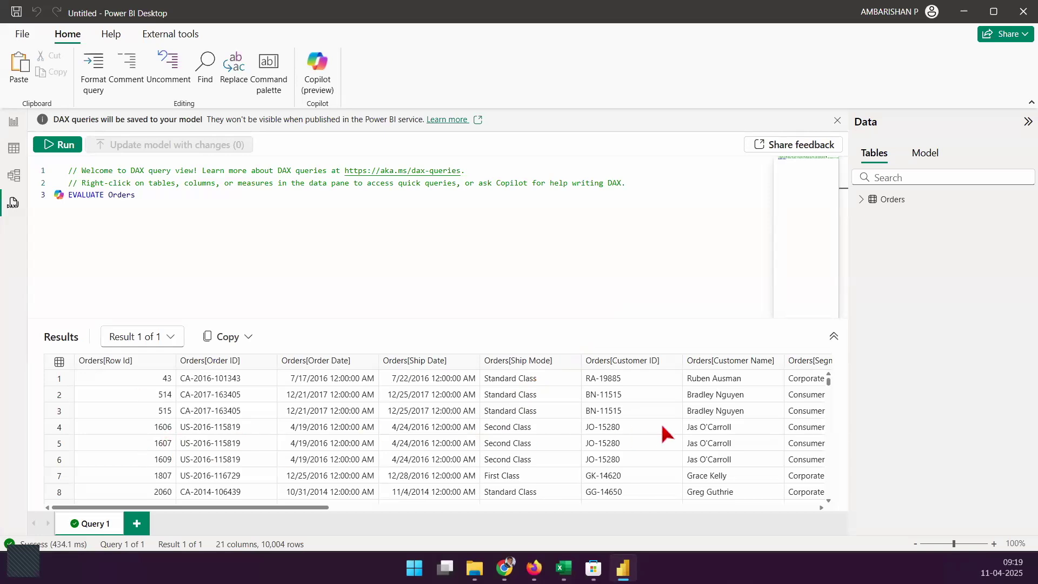
key(ctrl+2)
drag(43, 124, 188, 123)
mouse_move(73, 131)
mouse_down()
mouse_move(155, 131)
mouse_move(169, 95)
mouse_move(203, 60)
mouse_up()
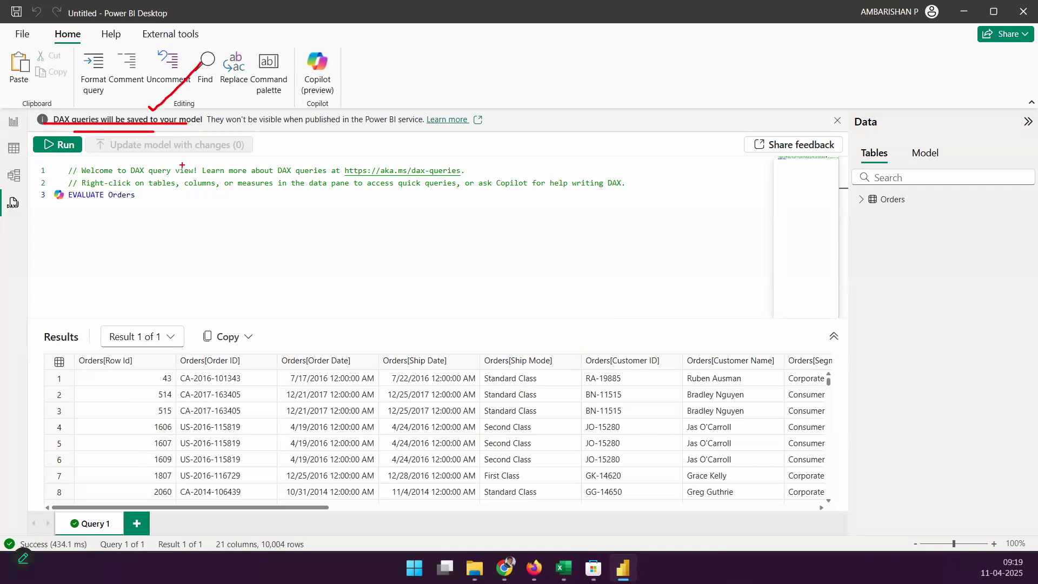
drag(298, 335, 388, 469)
drag(371, 326, 287, 497)
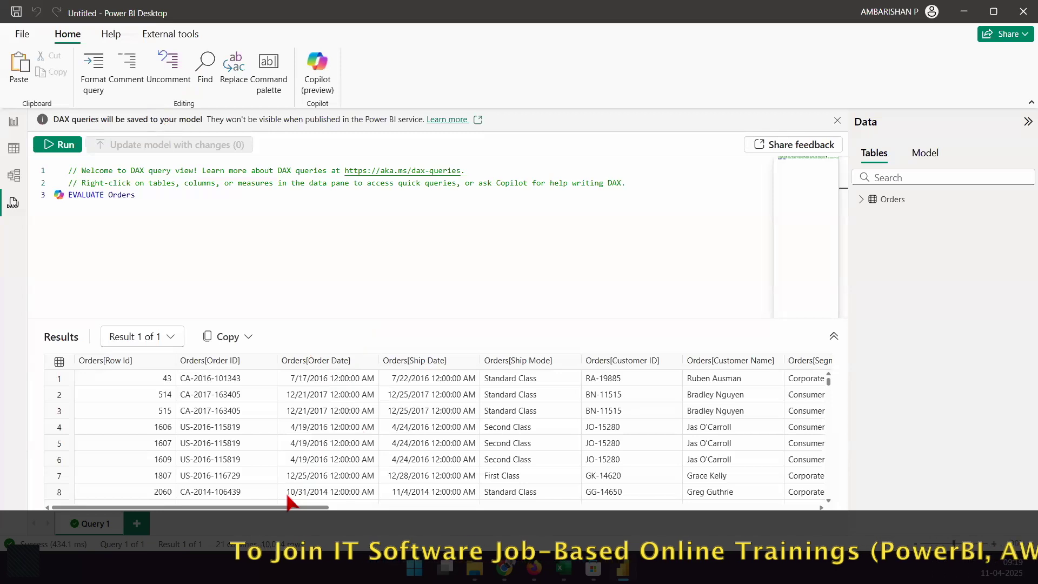
- Return to Report view with the Sales by Region chart, and switch to Table view of the Orders data
click(13, 121)
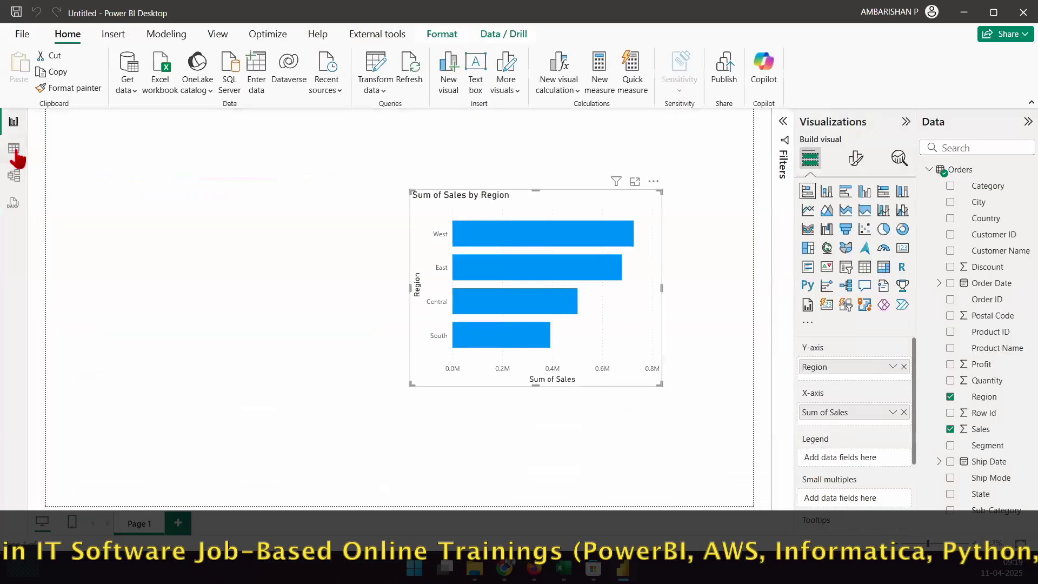
click(13, 148)
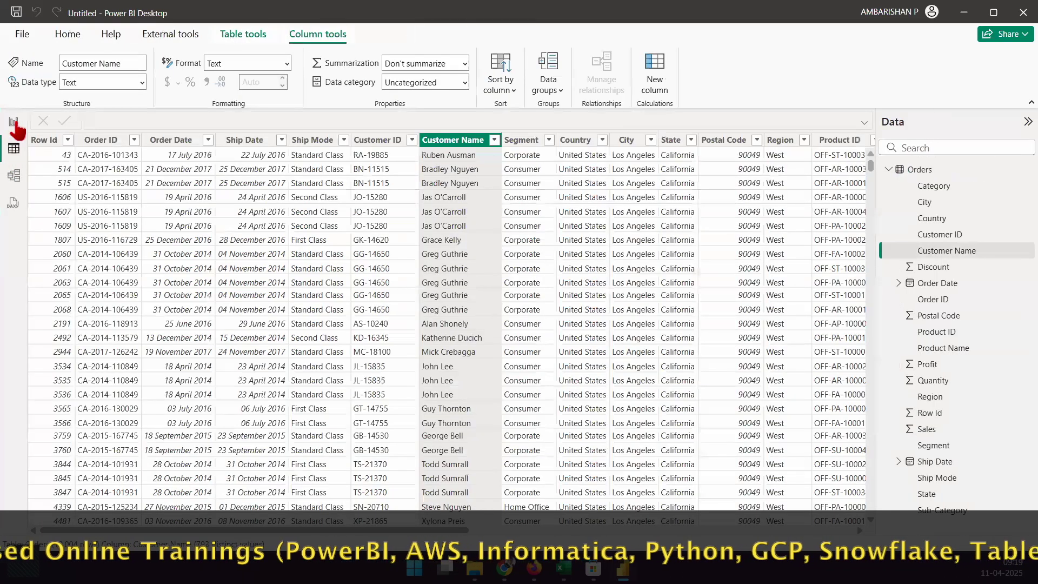
- Return to the report page, collapse the Orders field list, and delete the Sum of Sales by Region bar chart
click(14, 175)
click(14, 123)
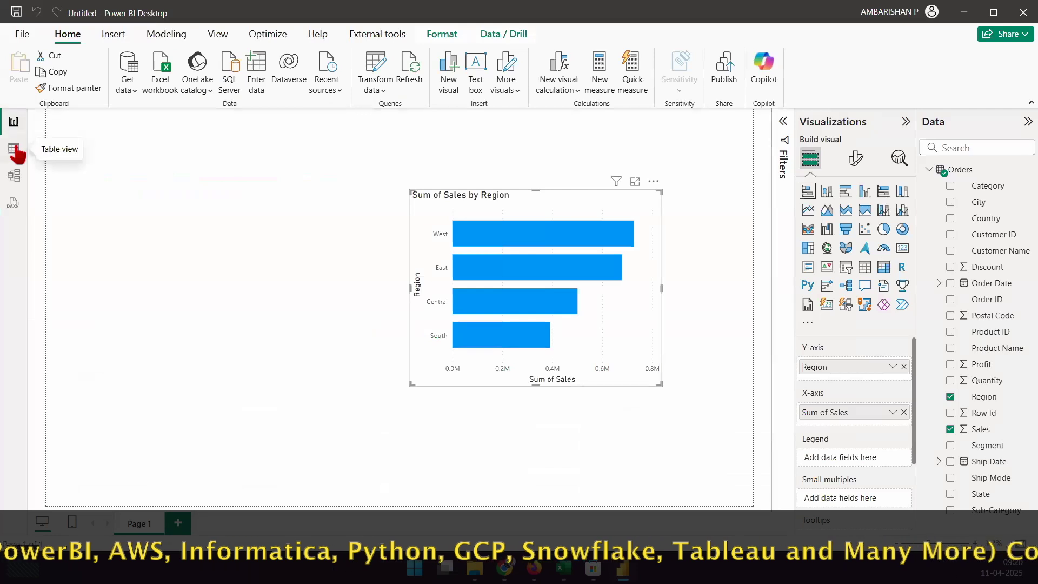
click(14, 178)
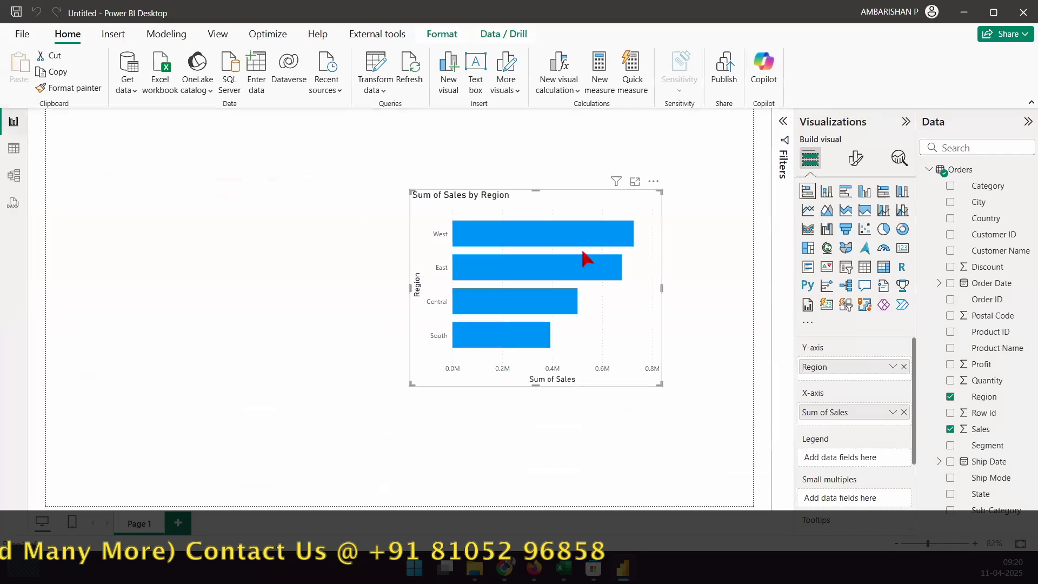
click(664, 257)
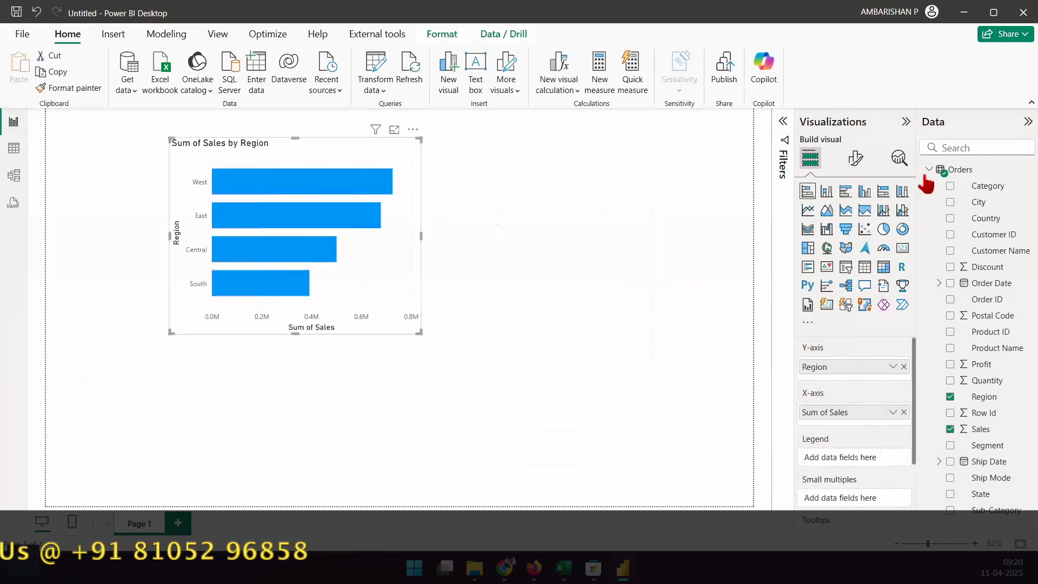
click(928, 171)
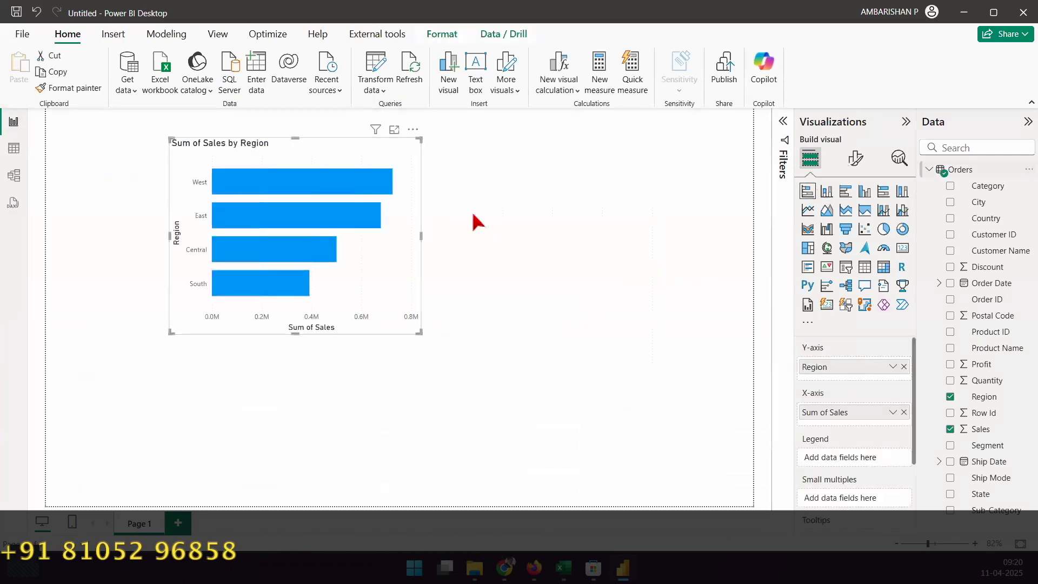
drag(376, 273, 310, 280)
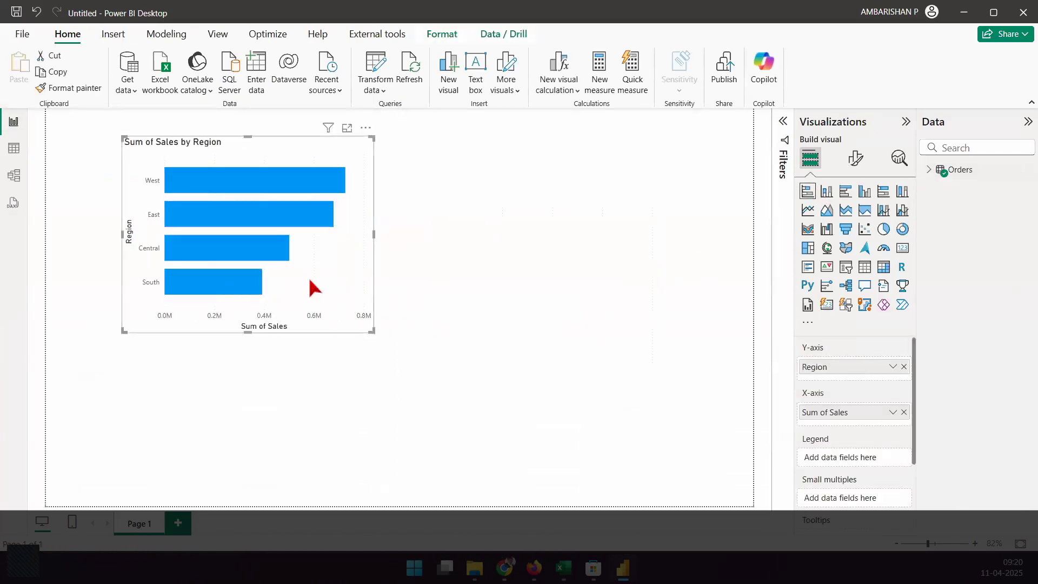
key(Delete)
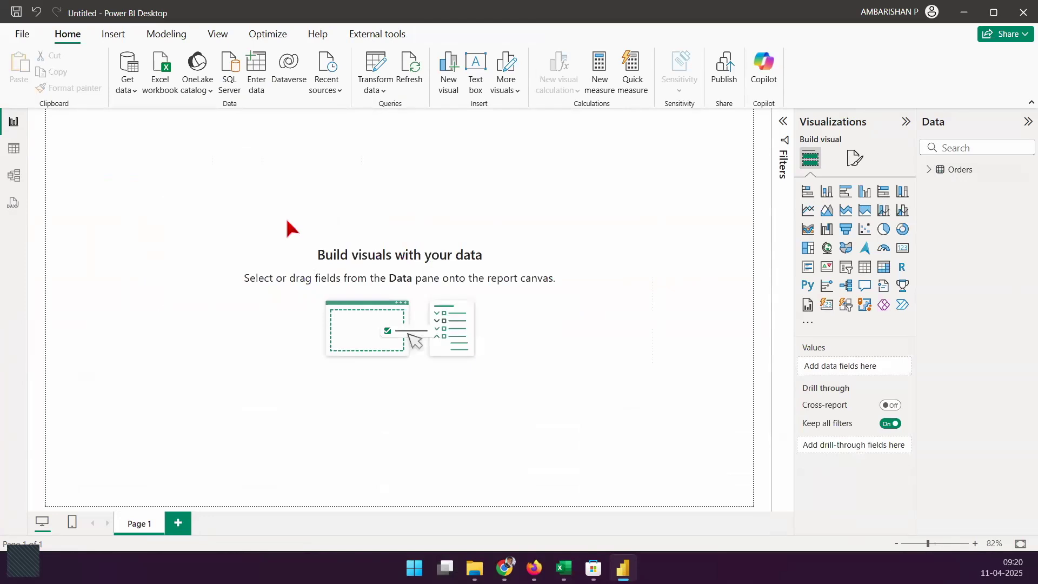
mouse_move(919, 158)
mouse_down()
mouse_move(1011, 183)
mouse_move(1026, 125)
mouse_up()
drag(926, 201, 1002, 159)
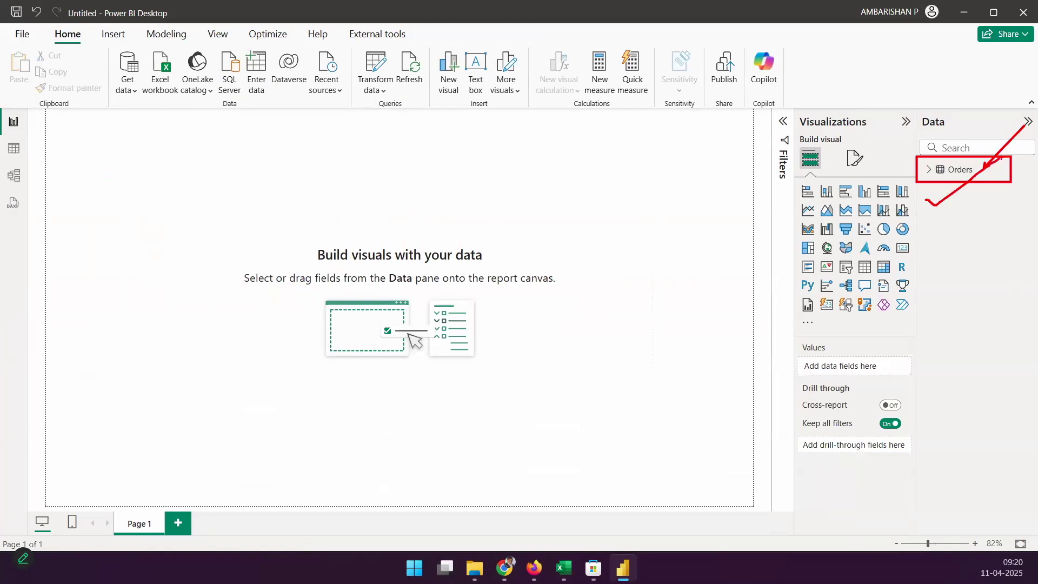
key(Escape)
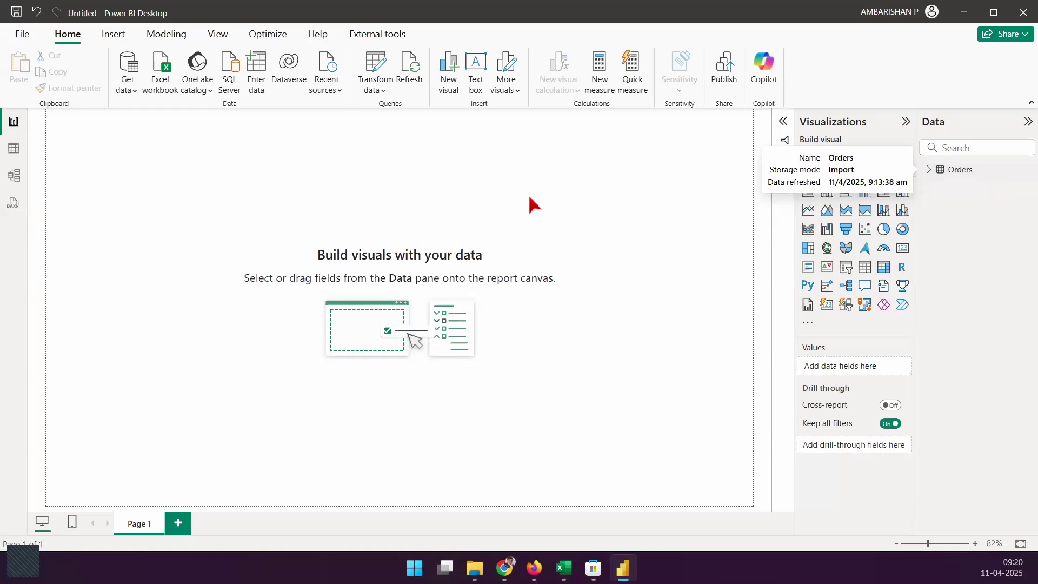
- Connect to the Excel workbook Sample - Superstore - new.xlsx from the DataSet folder as a data source
click(161, 72)
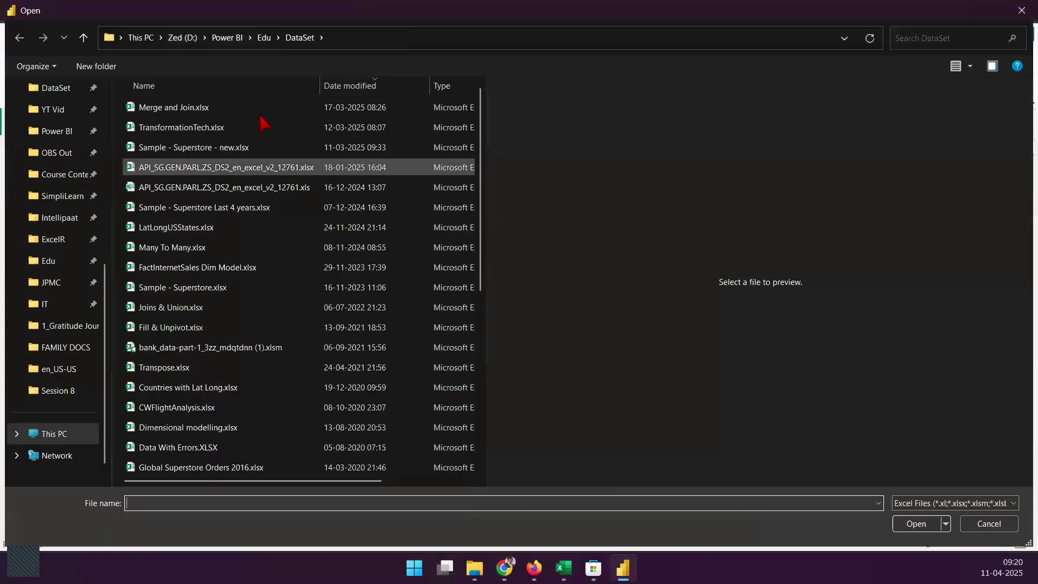
click(238, 156)
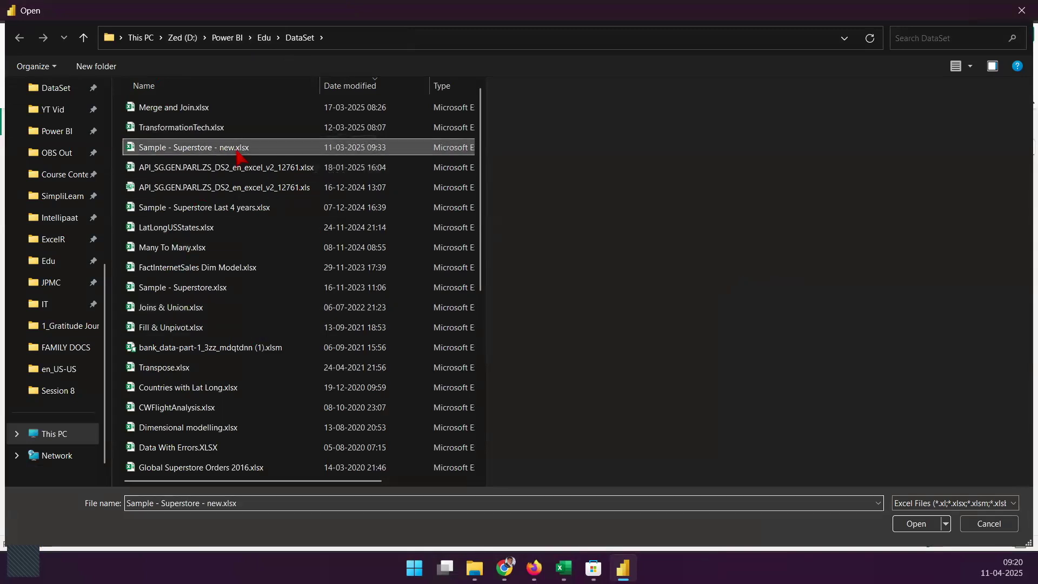
click(919, 524)
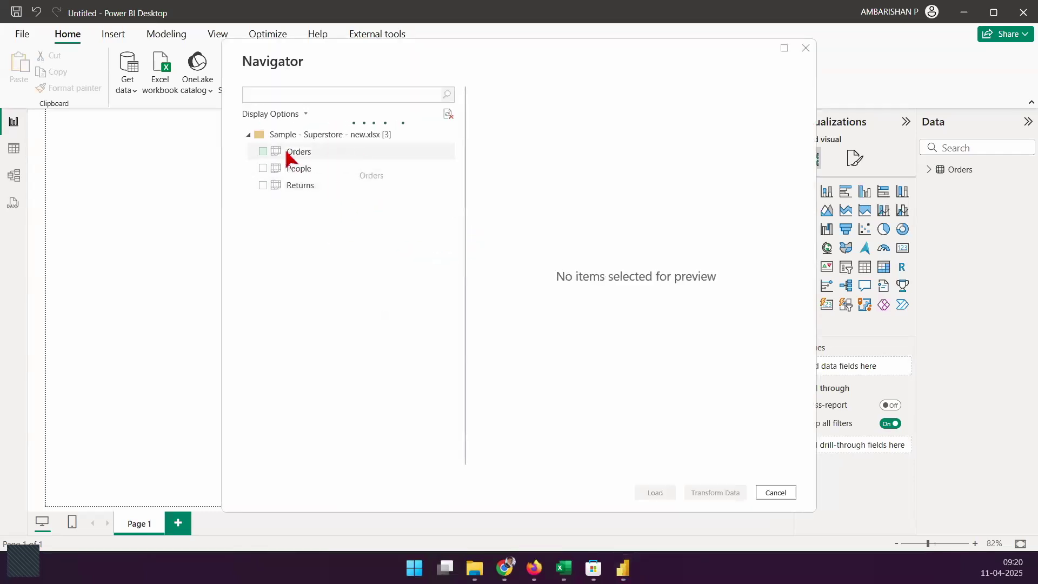
- Preview the Orders, People and Returns sheets in the Navigator and compare their column headers
click(306, 150)
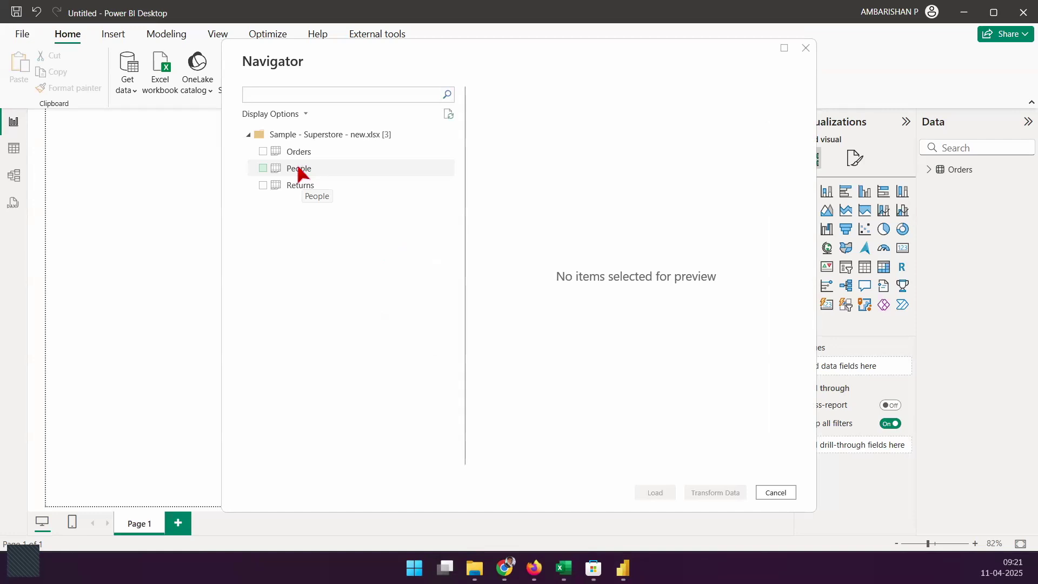
click(313, 168)
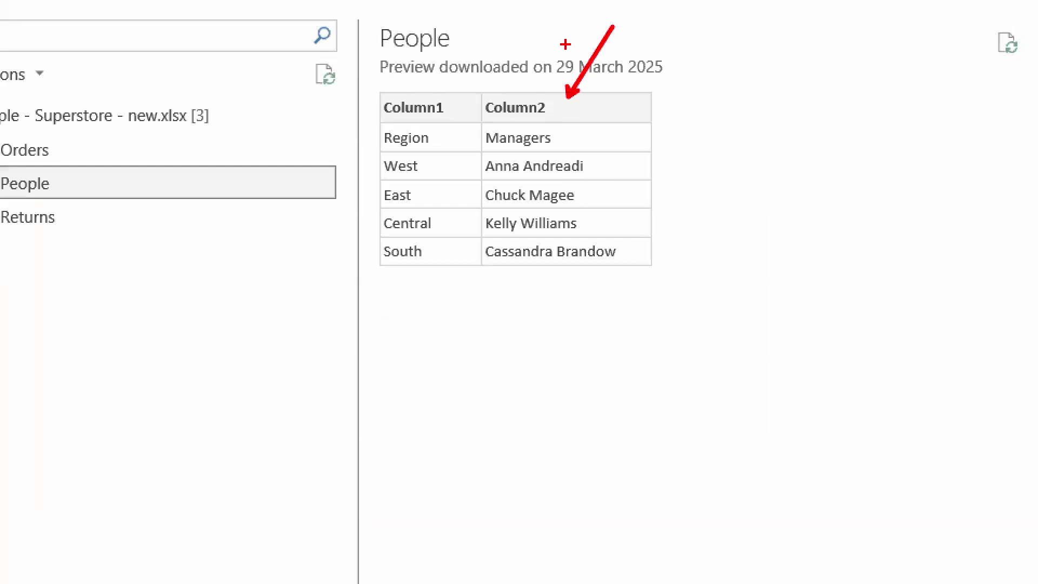
drag(436, 98, 385, 27)
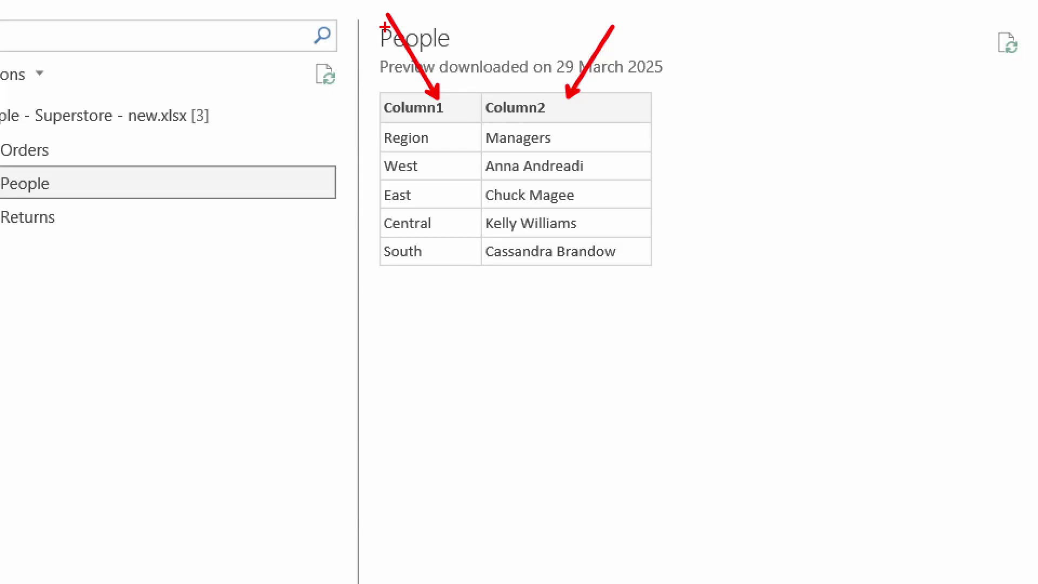
click(30, 150)
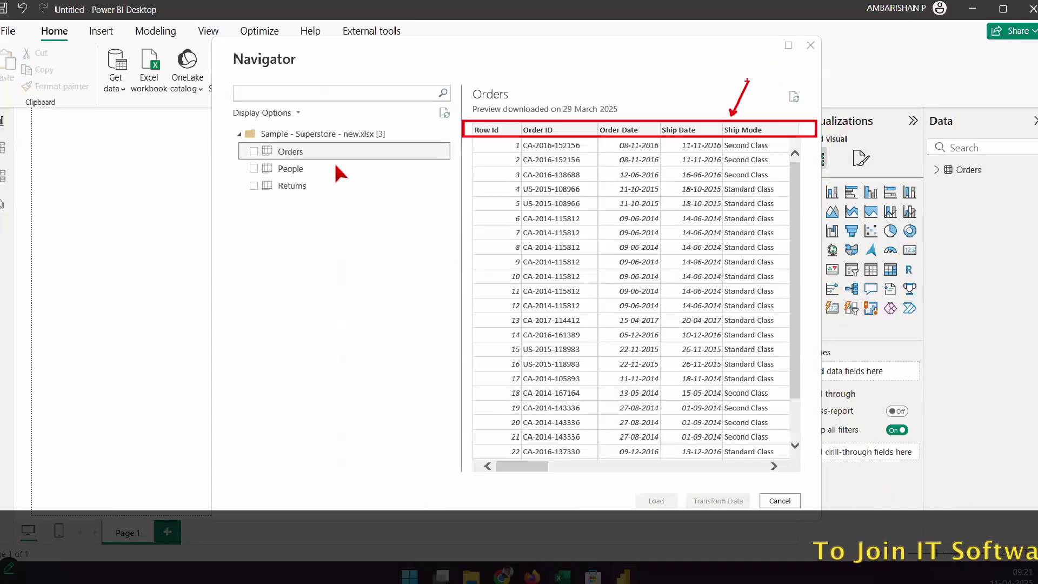
click(298, 169)
drag(493, 124, 474, 106)
drag(544, 125, 561, 97)
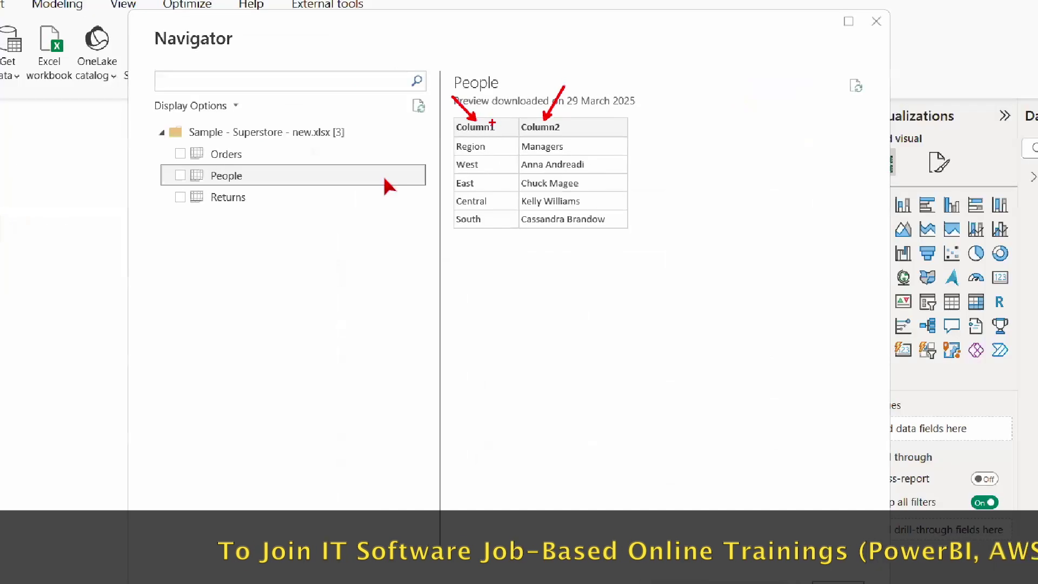
click(182, 231)
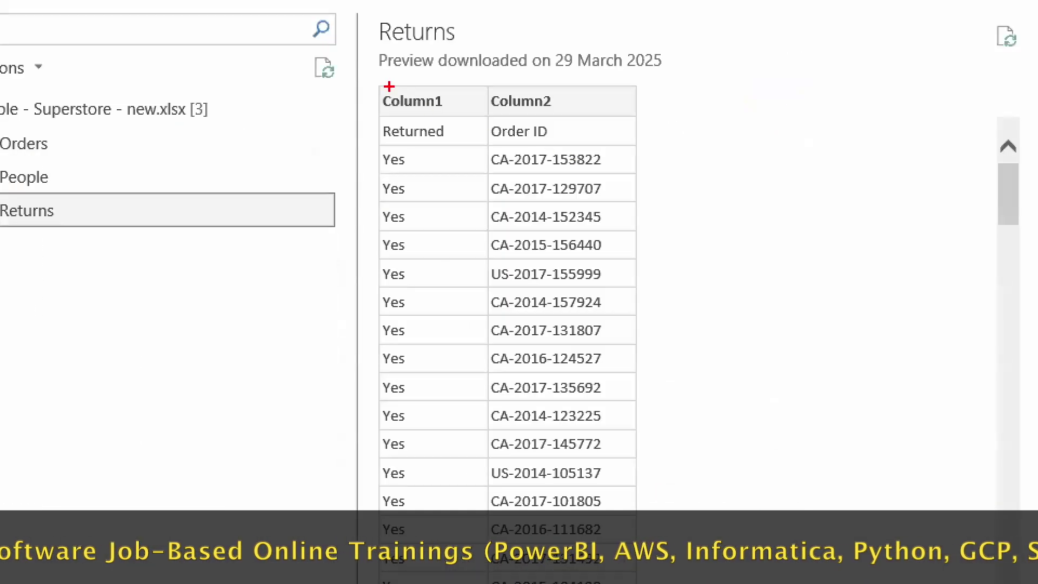
drag(481, 123, 465, 102)
drag(536, 119, 545, 97)
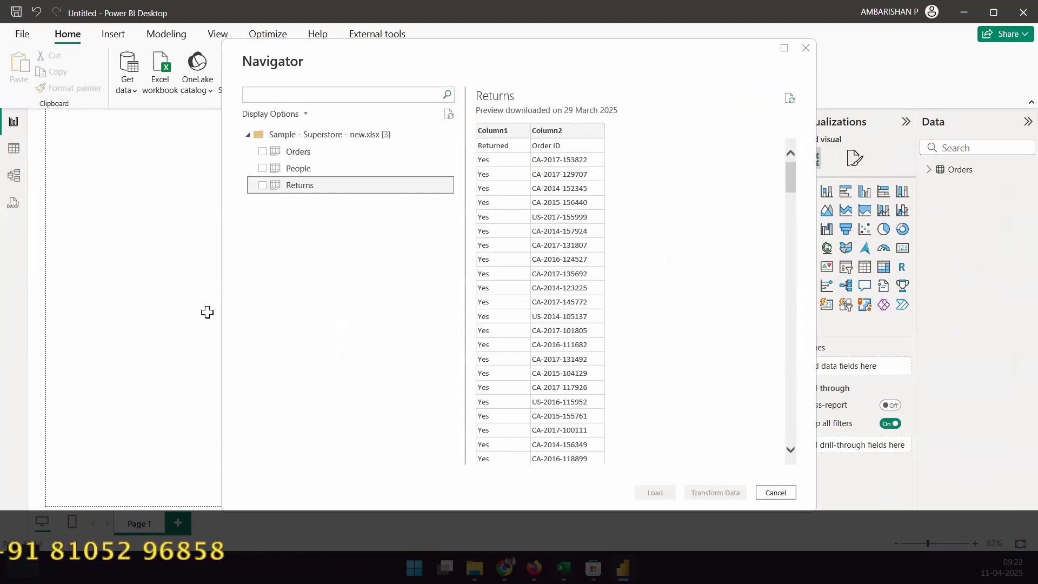
- Switch to the Superstore workbook in Excel and examine the header row and data of the Orders sheet
key(alt+Tab)
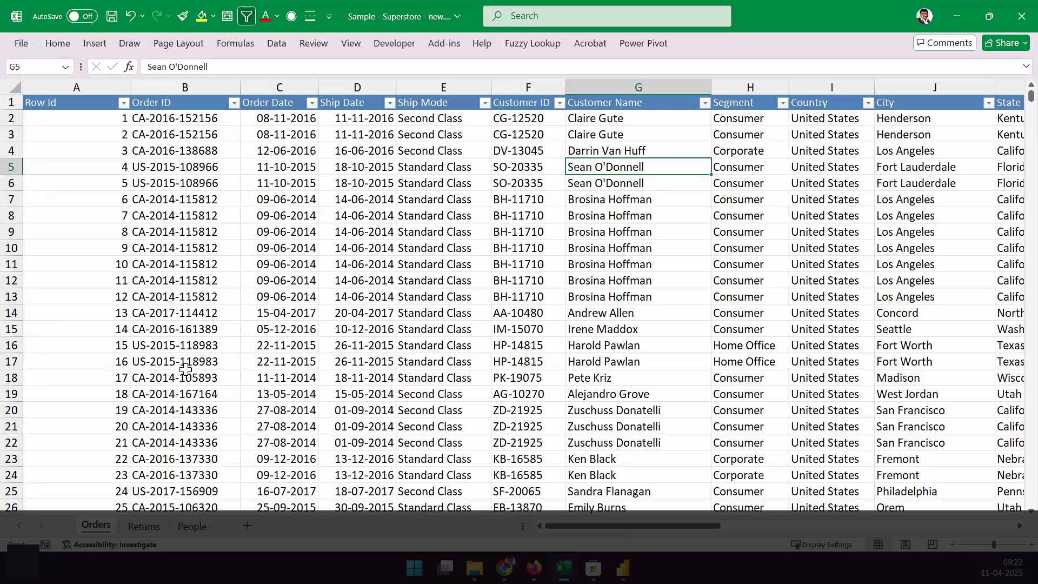
click(179, 297)
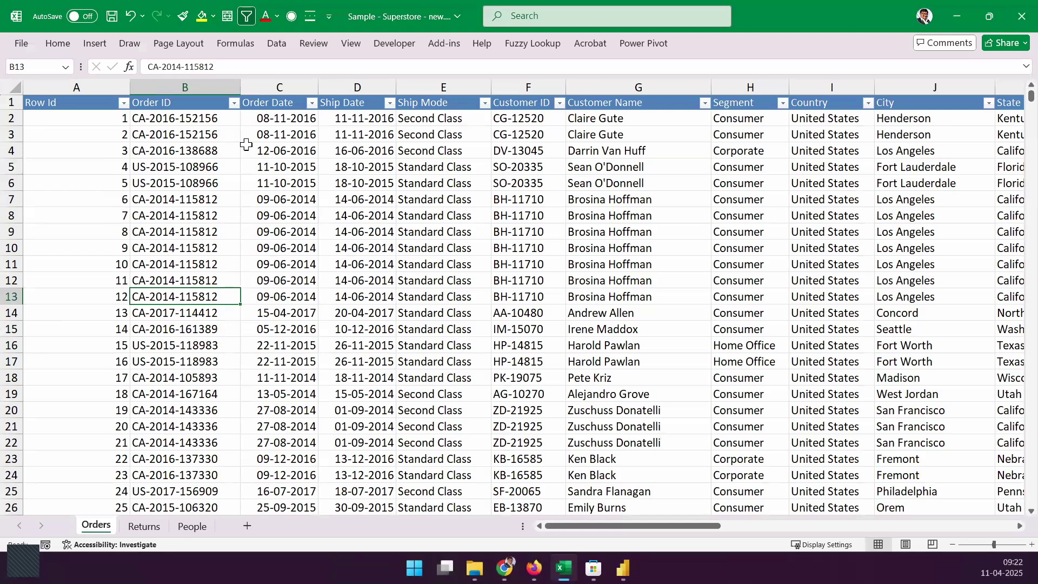
click(48, 106)
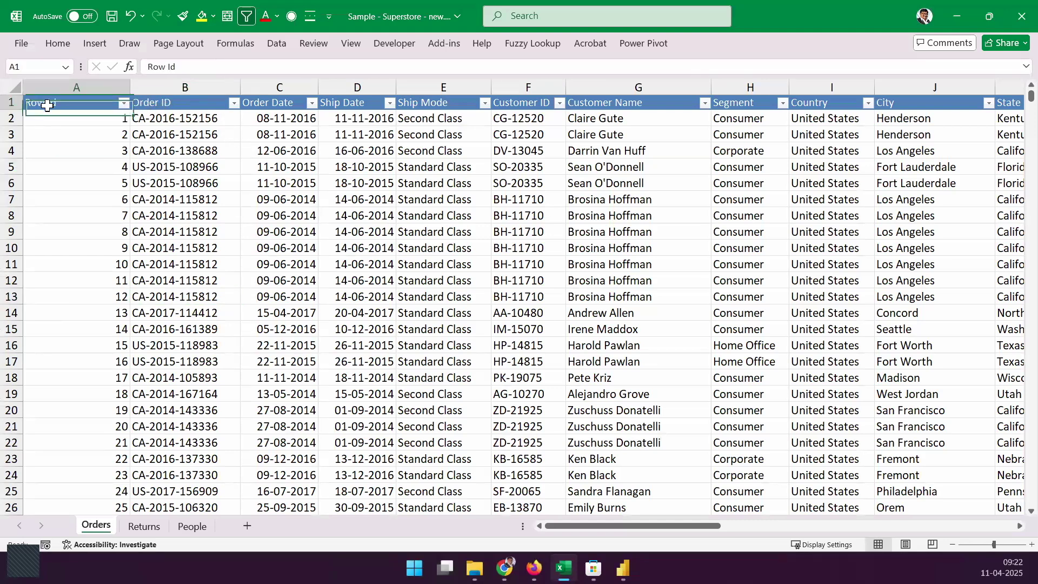
click(12, 102)
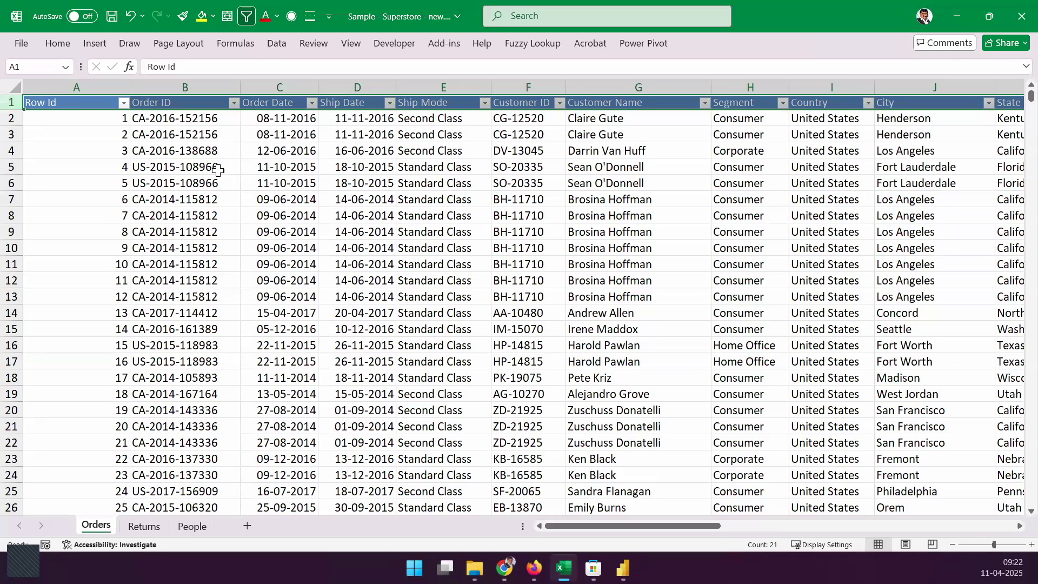
mouse_move(64, 93)
mouse_down()
mouse_move(725, 413)
mouse_move(1004, 511)
mouse_up()
drag(412, 311, 631, 185)
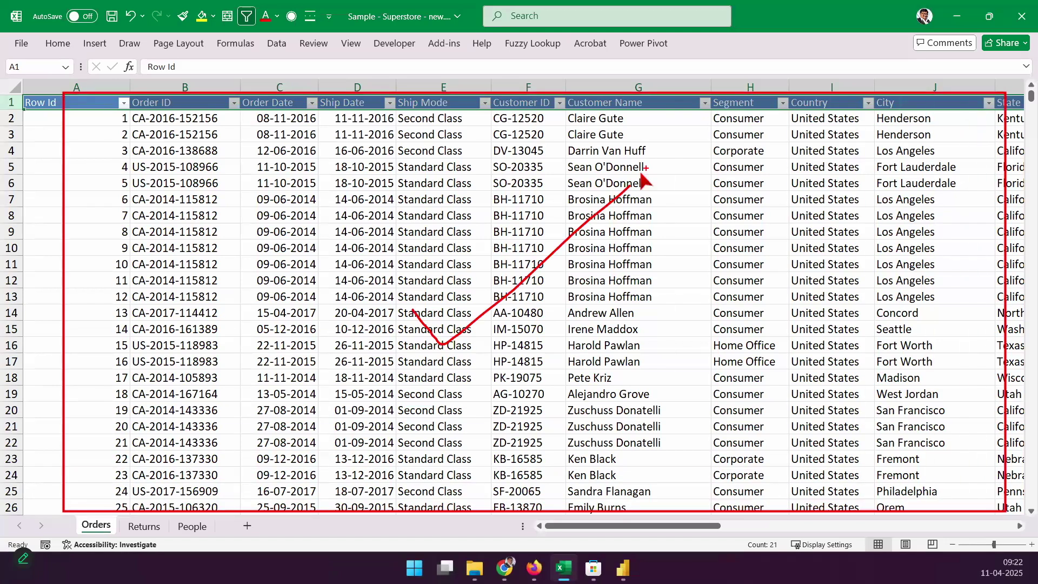
key(Escape)
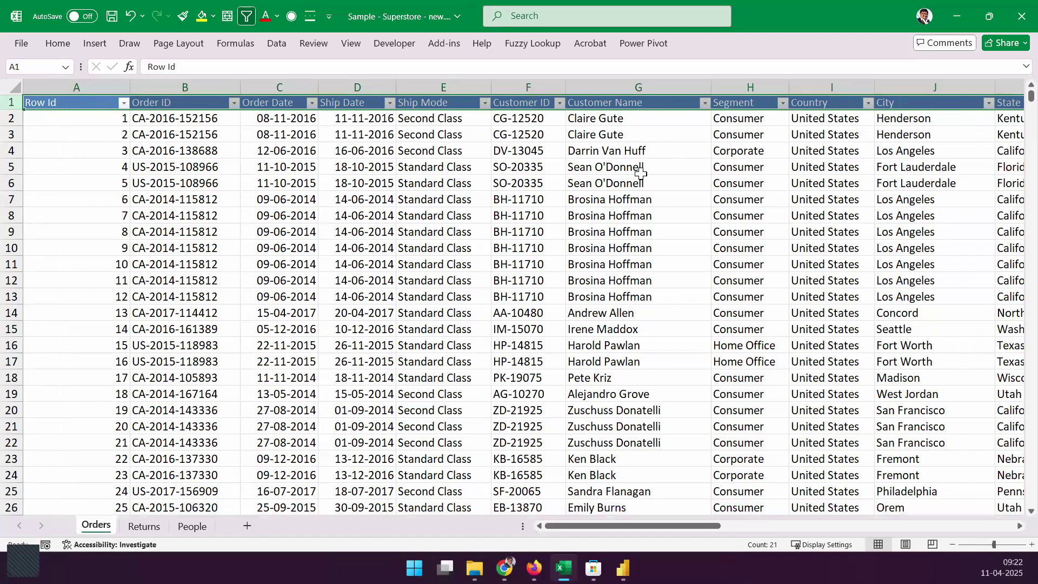
click(401, 241)
click(12, 101)
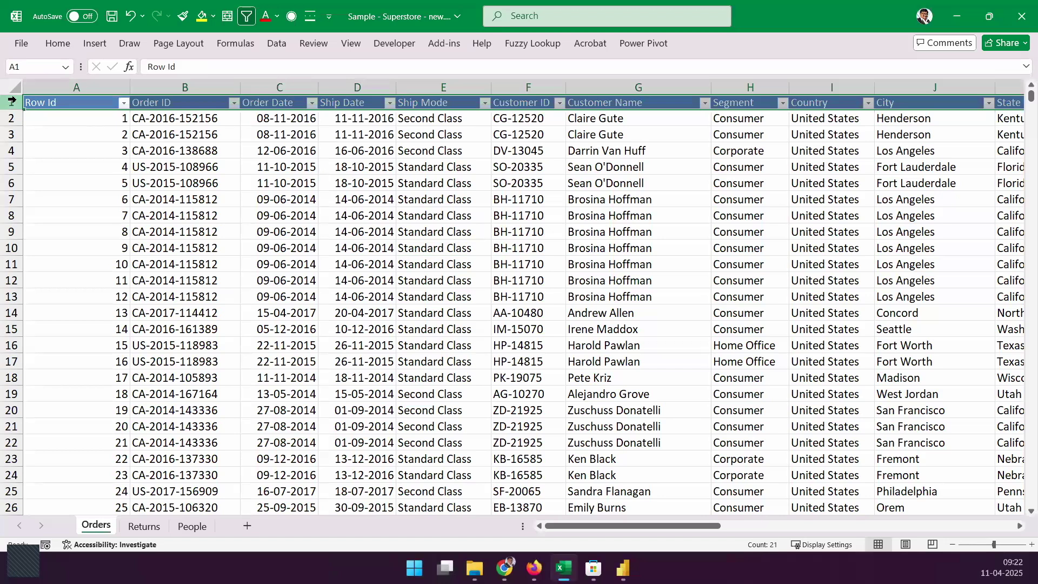
click(257, 284)
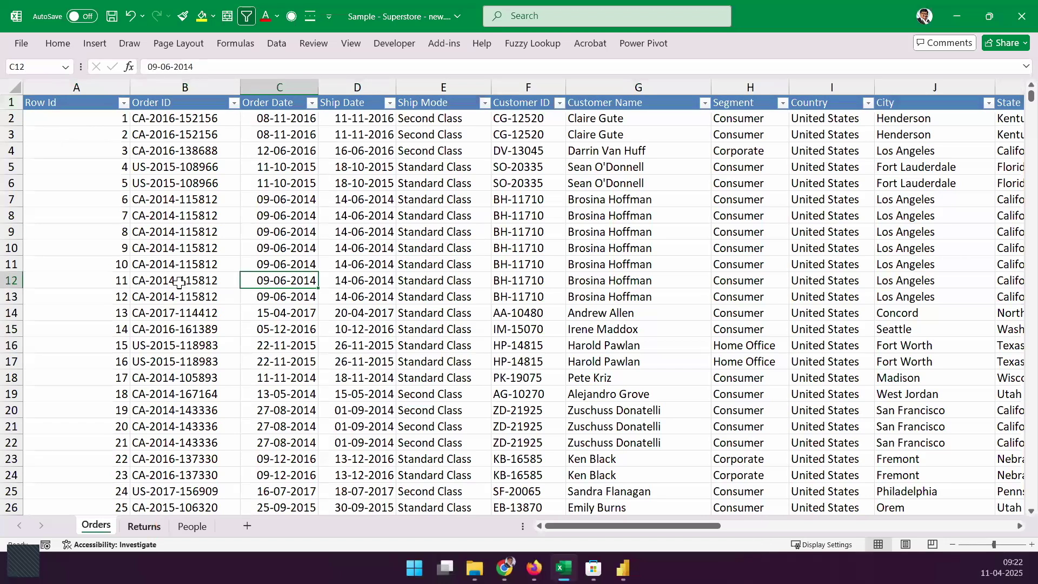
- Check the header cells on the Returns sheet and the People sheet of the workbook
key(ctrl+Page_Down)
key(ctrl+shift+Right)
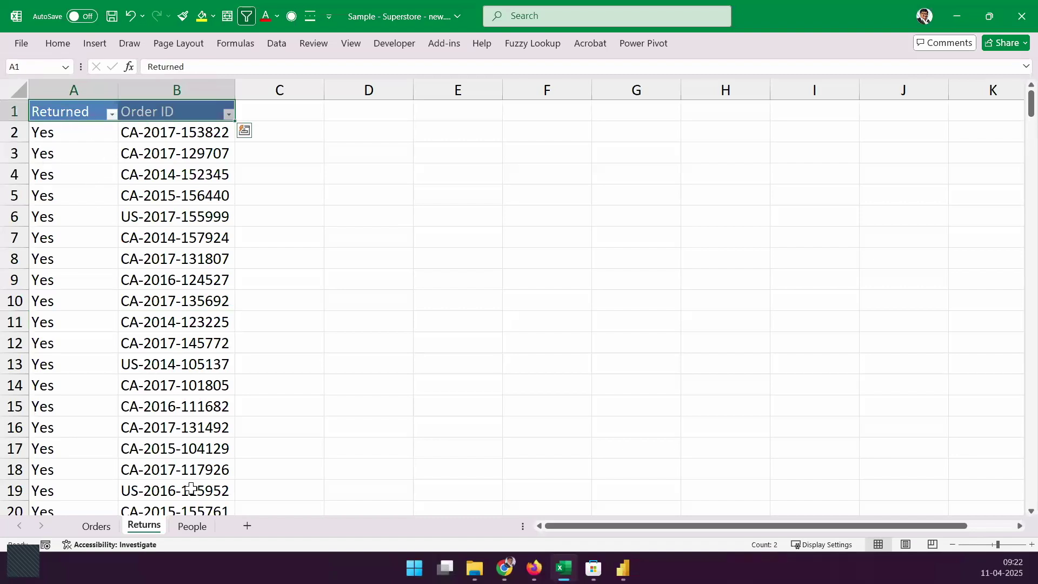
click(192, 526)
drag(138, 126, 222, 136)
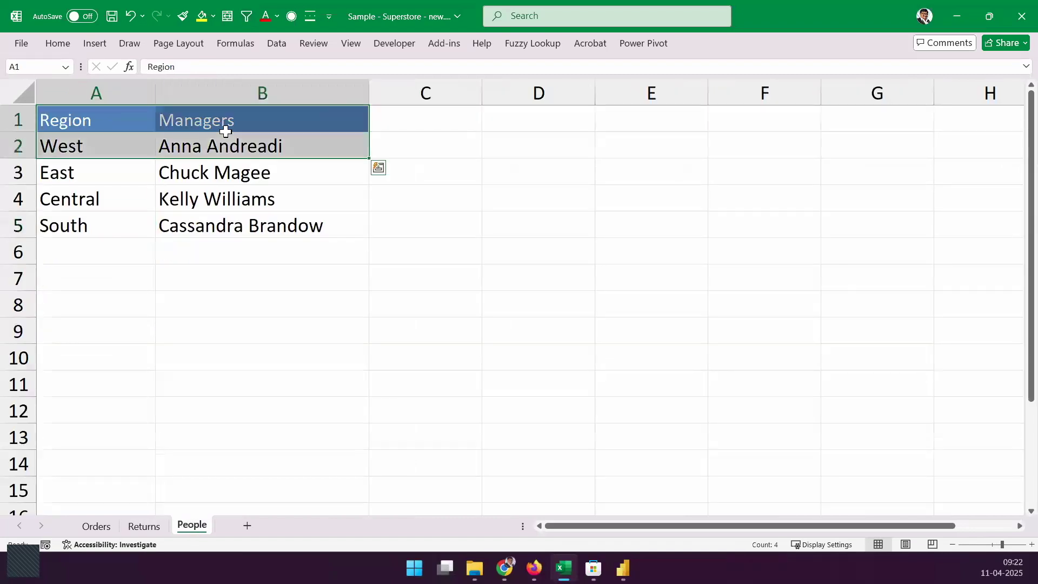
- Turn on filtering for the Region and Managers headers on the People sheet
click(211, 174)
key(alt+d)
key(f)
key(f)
click(206, 133)
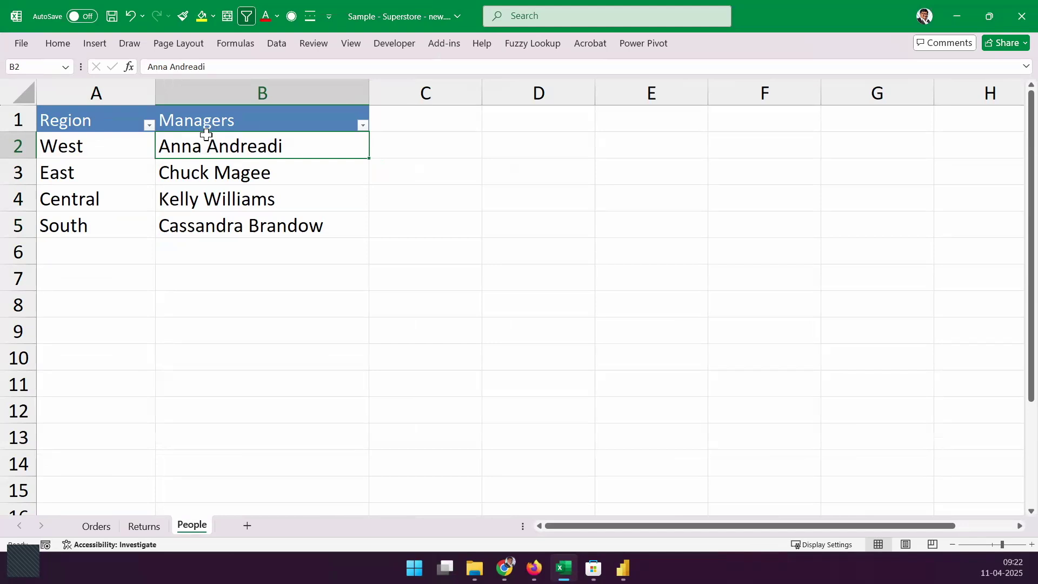
- Switch back to Power BI Desktop and compare the Returns, People and Orders previews in the Navigator
key(alt+Tab)
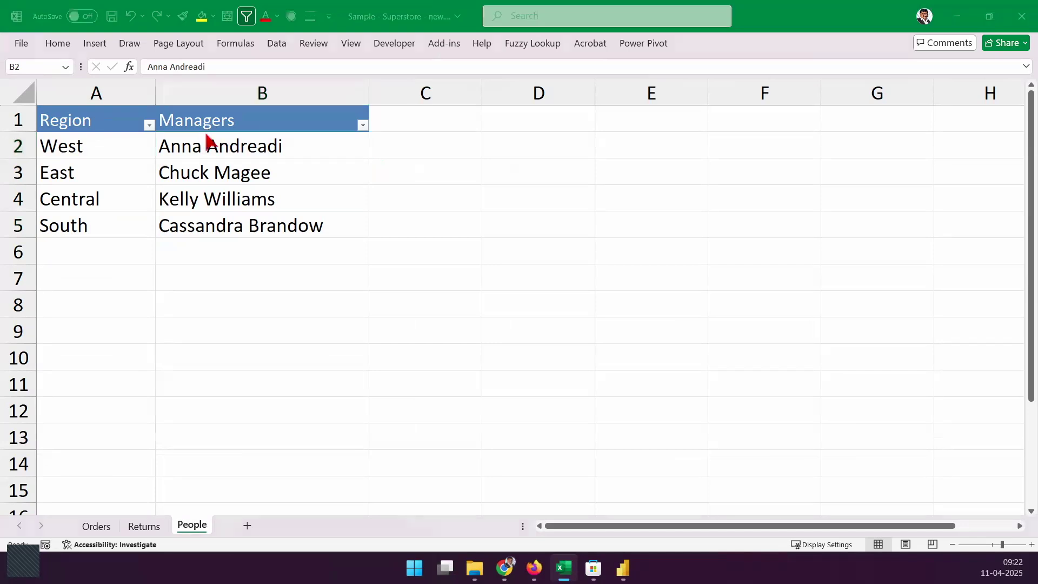
drag(515, 124, 503, 91)
drag(571, 117, 577, 101)
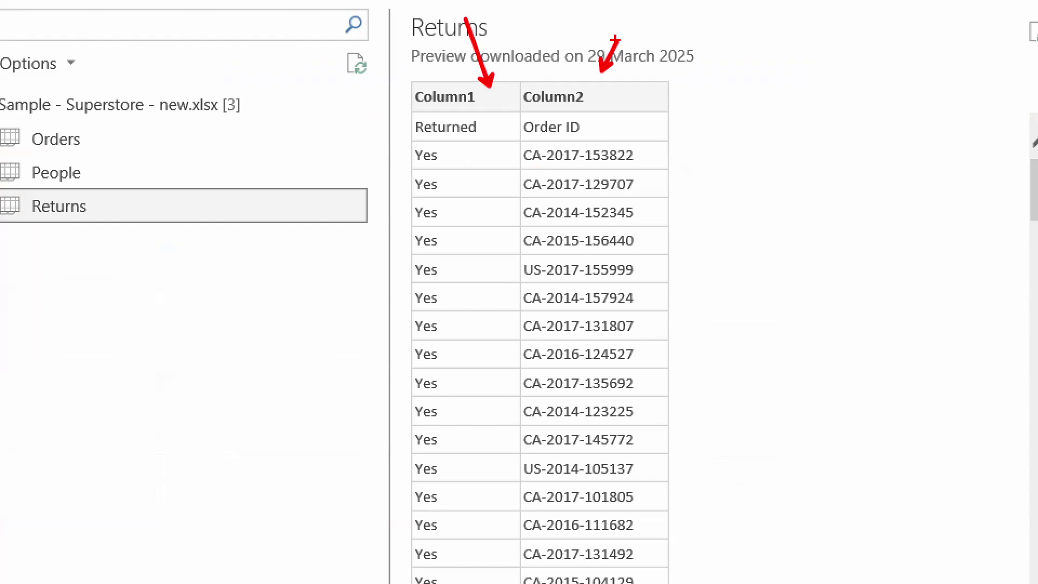
key(Escape)
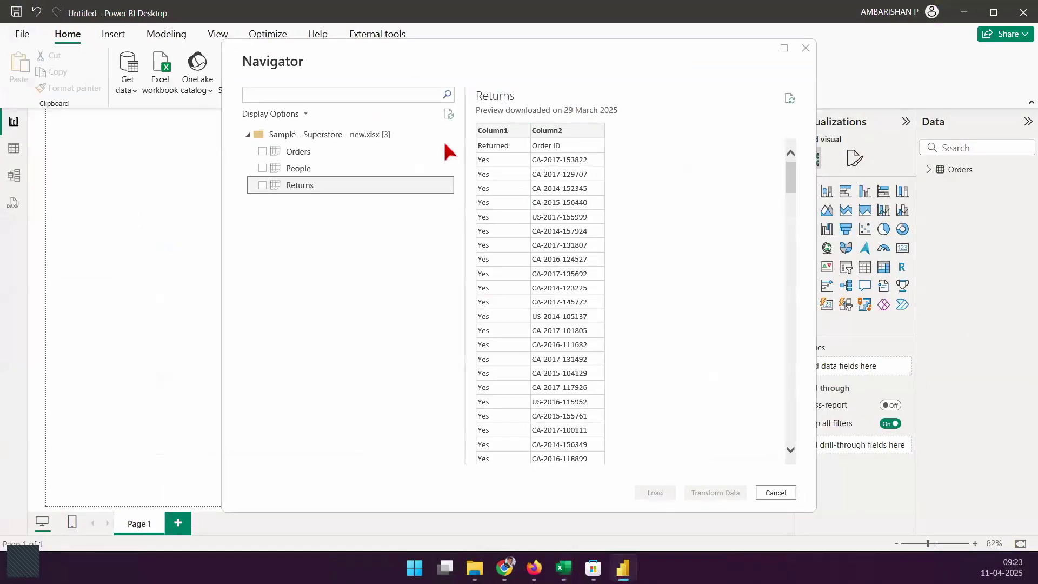
click(302, 169)
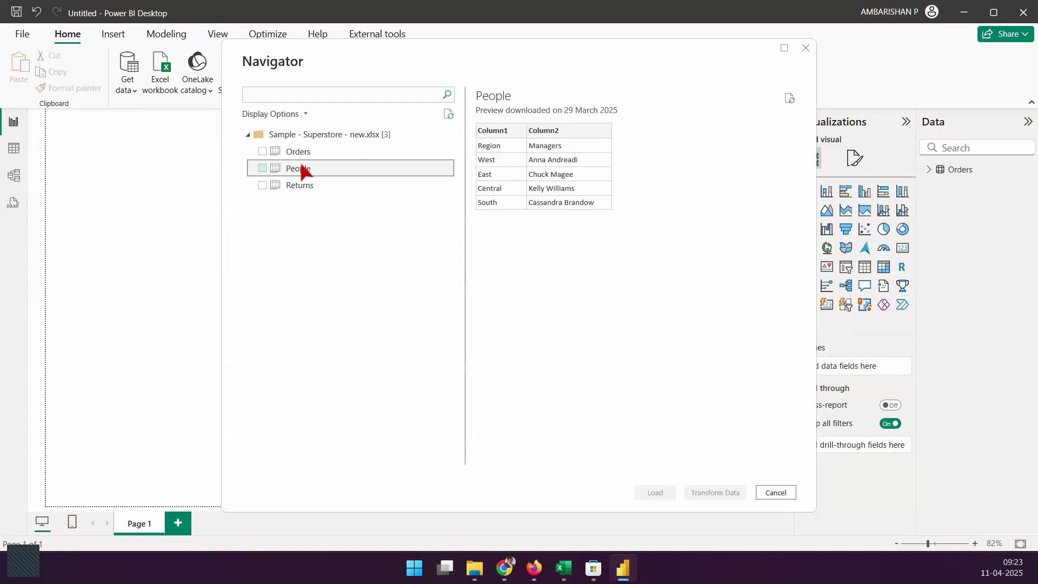
click(301, 153)
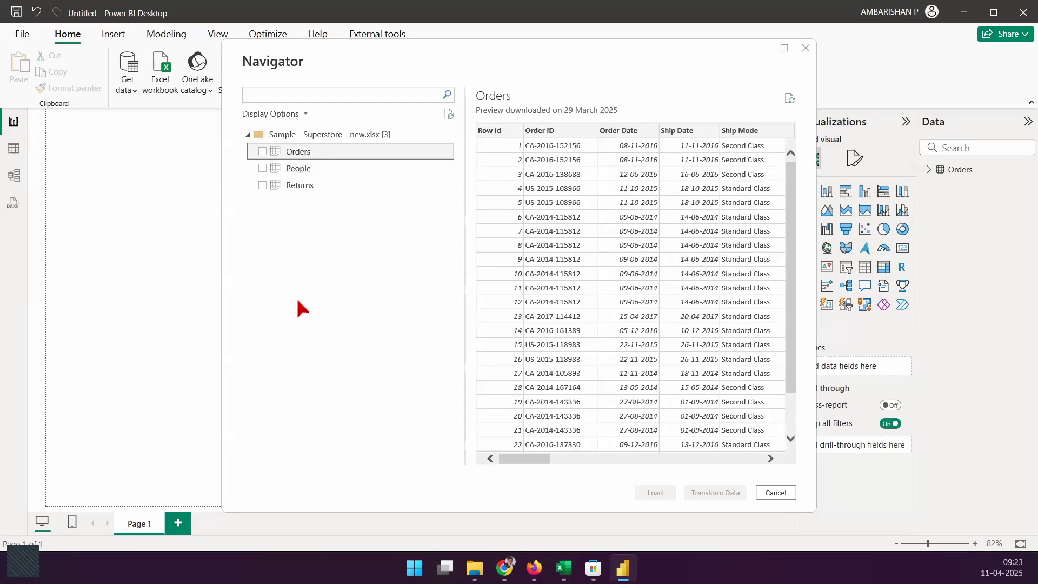
key(ctrl+alt+g)
mouse_move(310, 238)
mouse_down()
mouse_move(309, 272)
mouse_move(280, 287)
mouse_up()
drag(371, 273, 359, 292)
drag(385, 248, 410, 285)
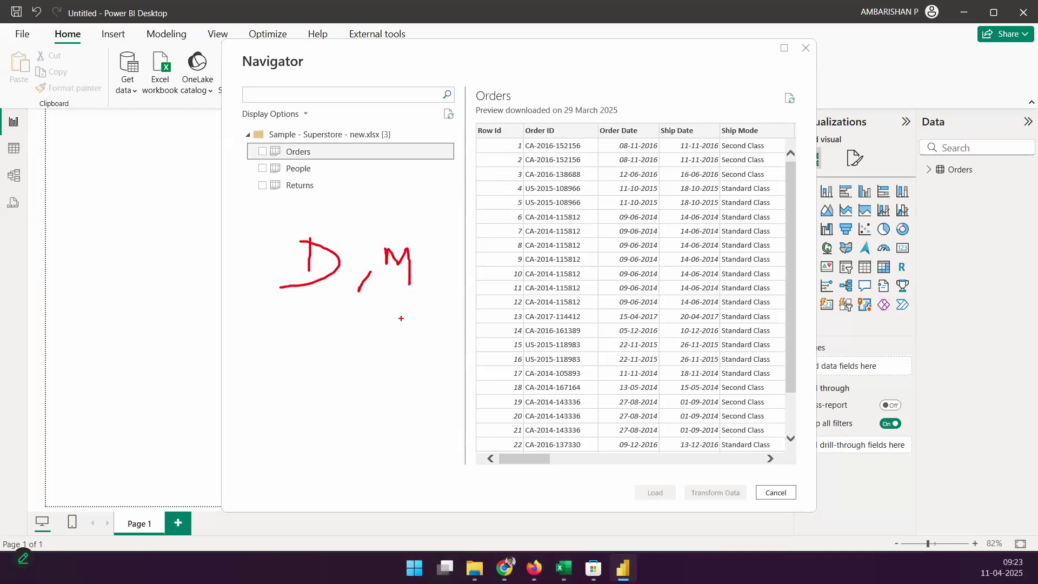
drag(334, 328, 395, 352)
drag(238, 222, 474, 314)
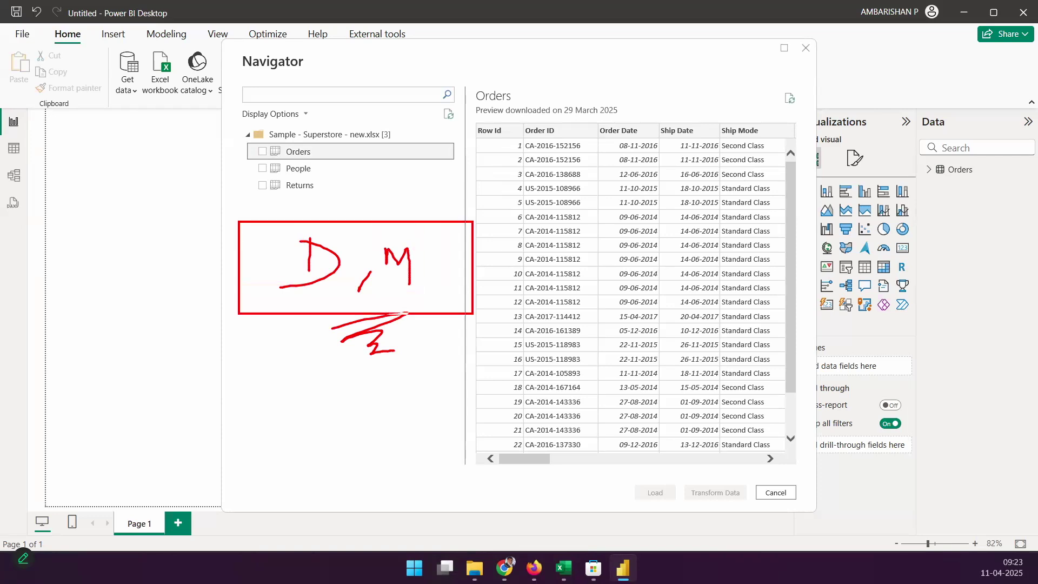
drag(174, 248, 181, 176)
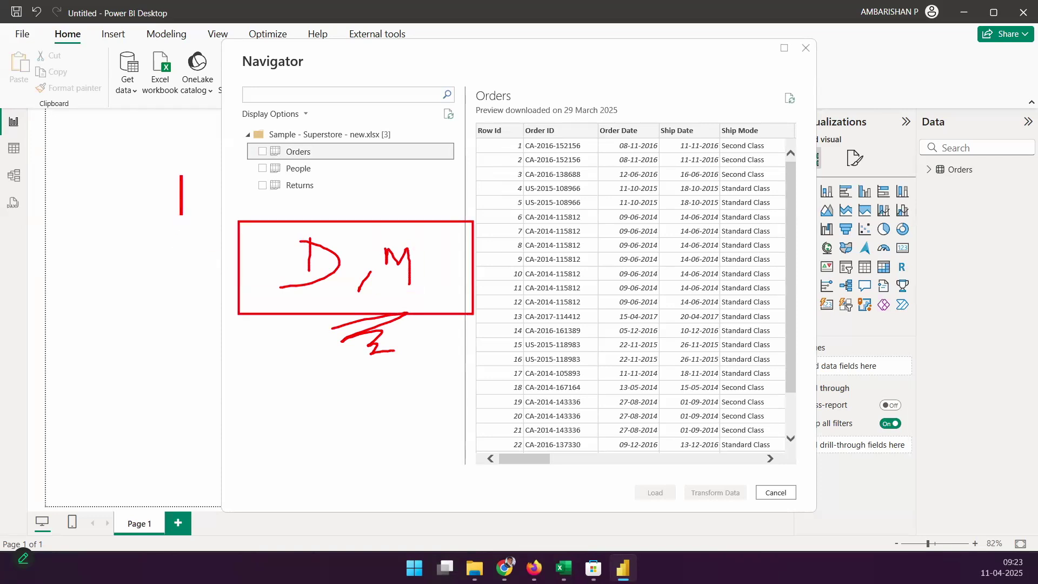
text(Data T)
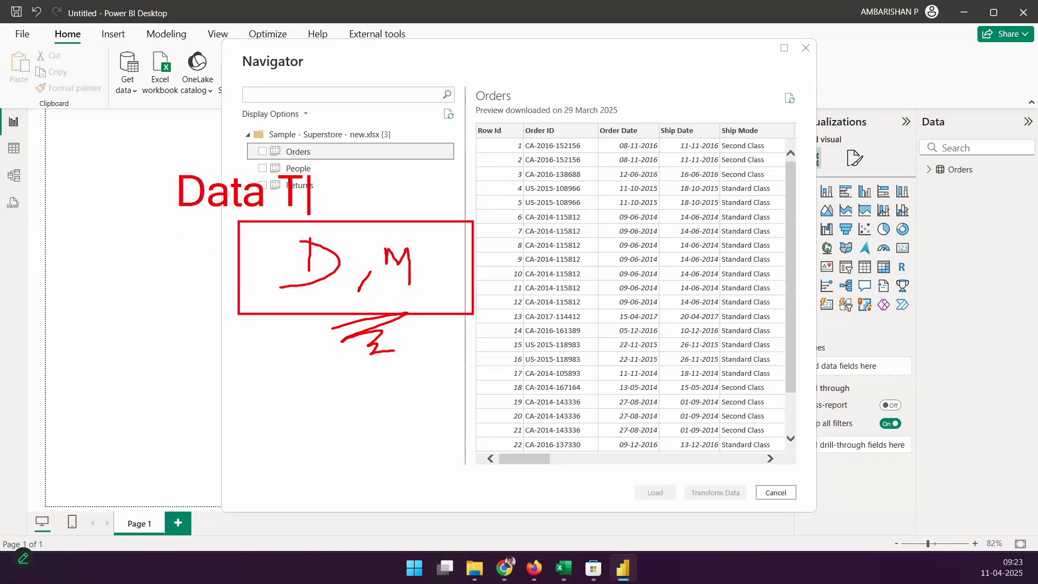
text(ype!!)
key(BackSpace)
key(BackSpace)
text(??)
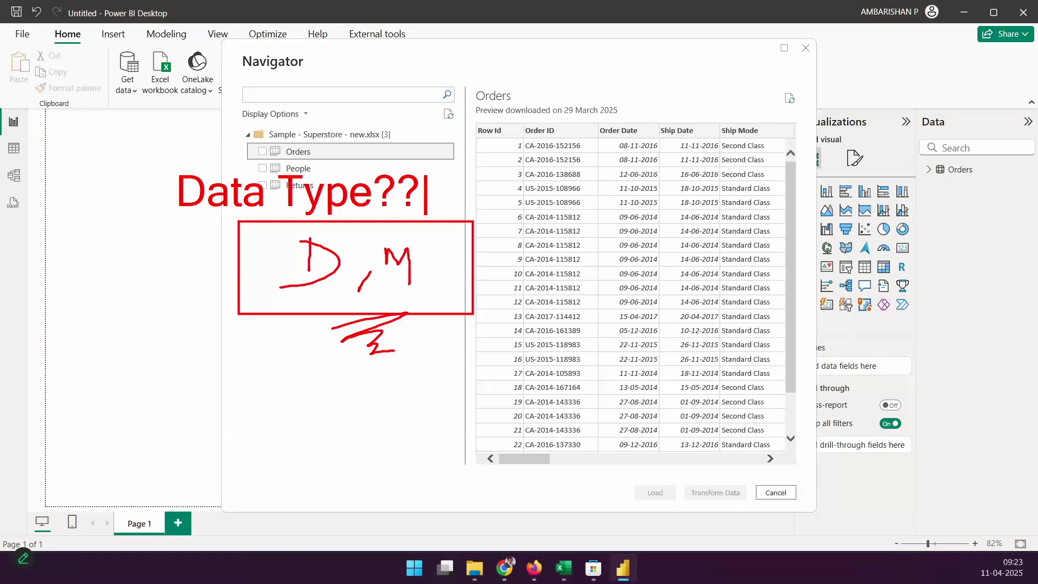
drag(596, 118, 661, 463)
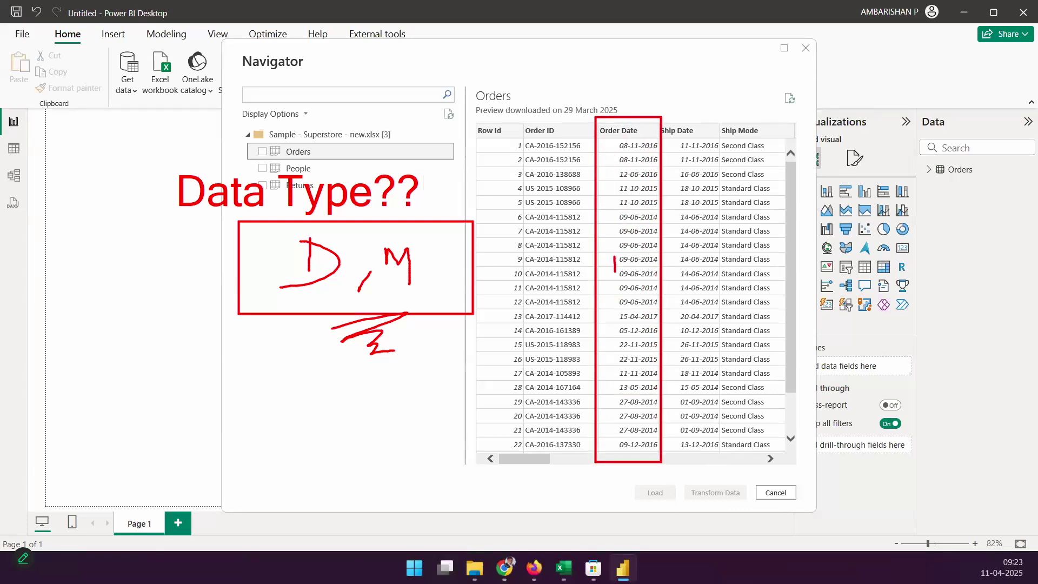
drag(630, 266, 602, 286)
drag(721, 113, 778, 478)
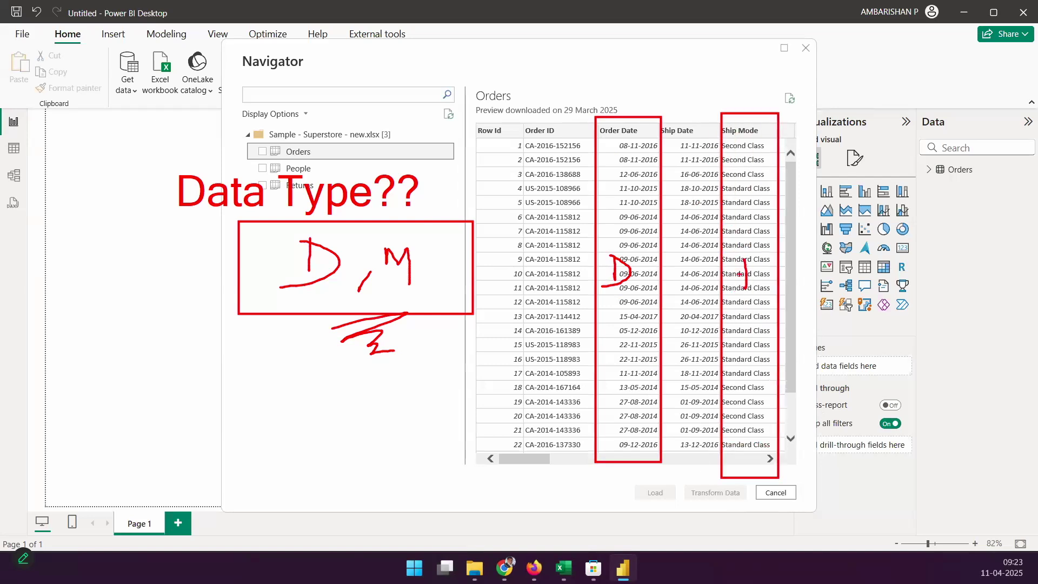
drag(477, 120, 525, 488)
drag(503, 300, 509, 260)
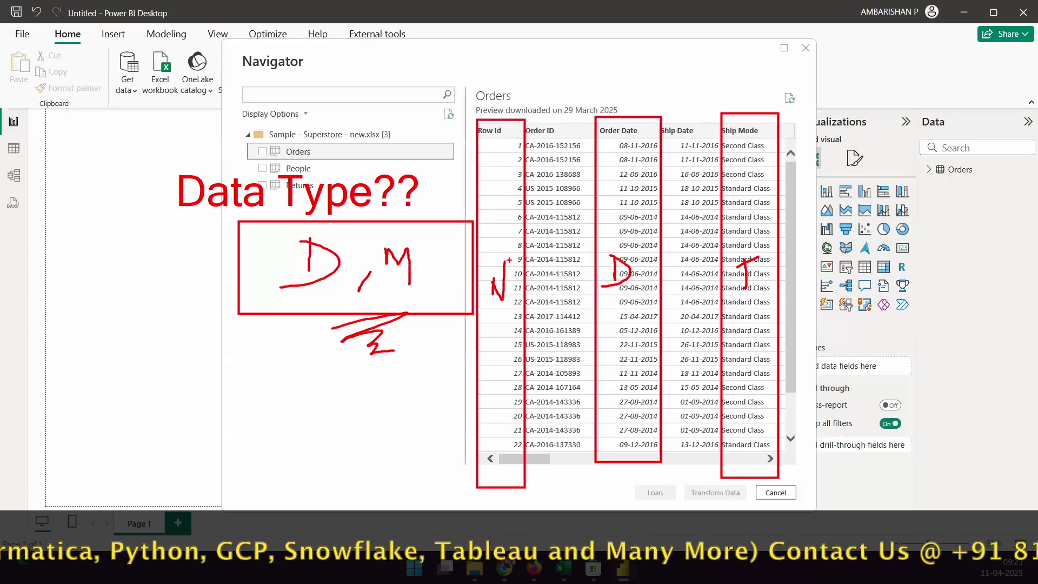
key(Escape)
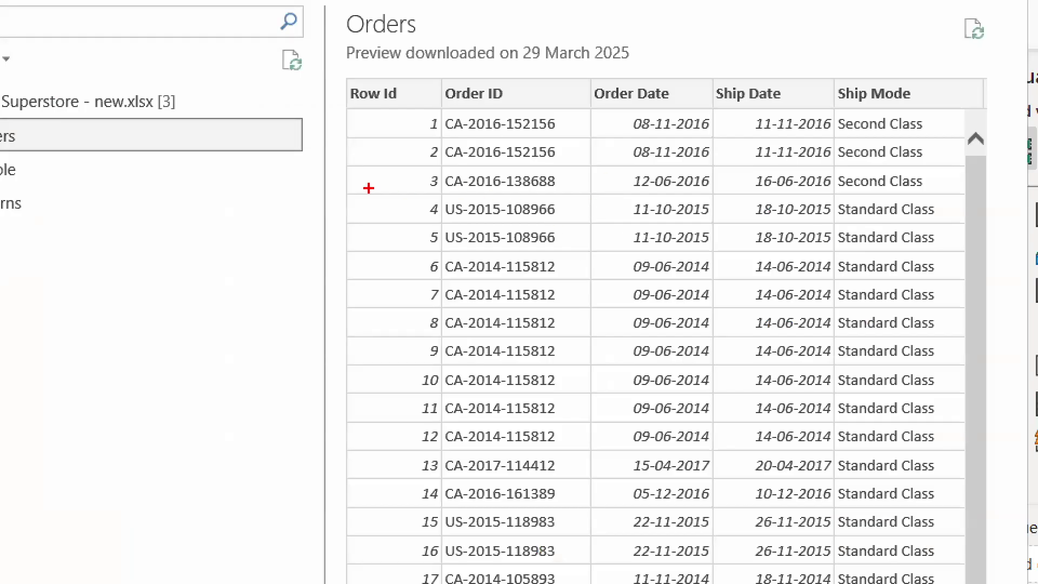
mouse_move(334, 82)
mouse_down()
mouse_move(318, 111)
mouse_move(339, 111)
mouse_up()
mouse_move(336, 156)
mouse_down()
mouse_move(278, 98)
mouse_move(302, 86)
mouse_move(293, 124)
mouse_up()
drag(312, 81, 312, 111)
drag(300, 153, 323, 154)
drag(317, 209, 331, 209)
mouse_move(333, 80)
mouse_down()
mouse_move(679, 135)
mouse_move(1033, 145)
mouse_move(1033, 109)
mouse_up()
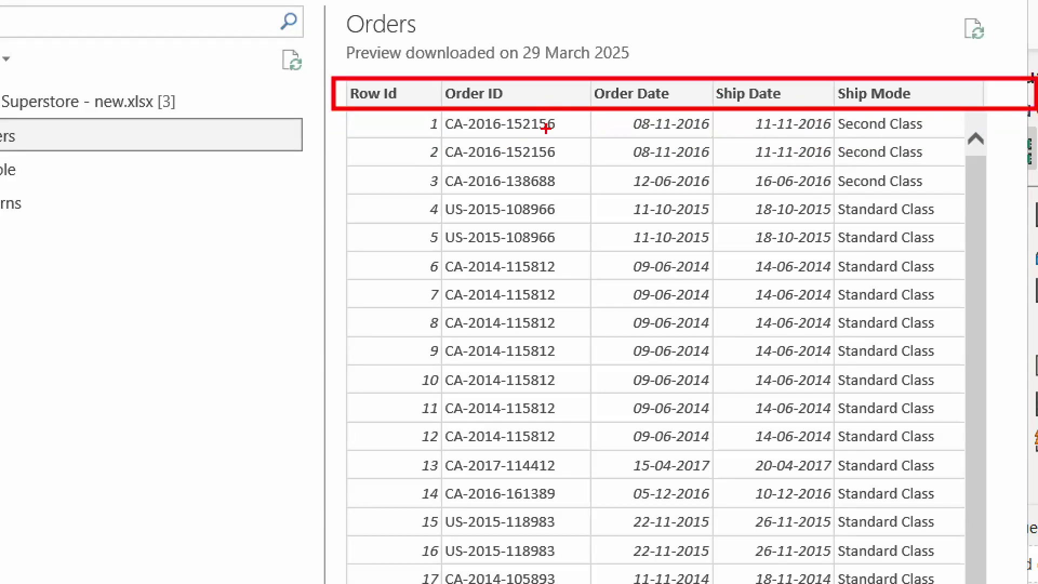
drag(322, 98, 232, 98)
mouse_move(232, 56)
mouse_down()
mouse_move(233, 88)
mouse_move(227, 63)
mouse_move(250, 55)
mouse_up()
mouse_move(341, 62)
mouse_down()
mouse_move(739, 66)
mouse_move(686, 86)
mouse_up()
key(ctrl+z)
key(ctrl+z)
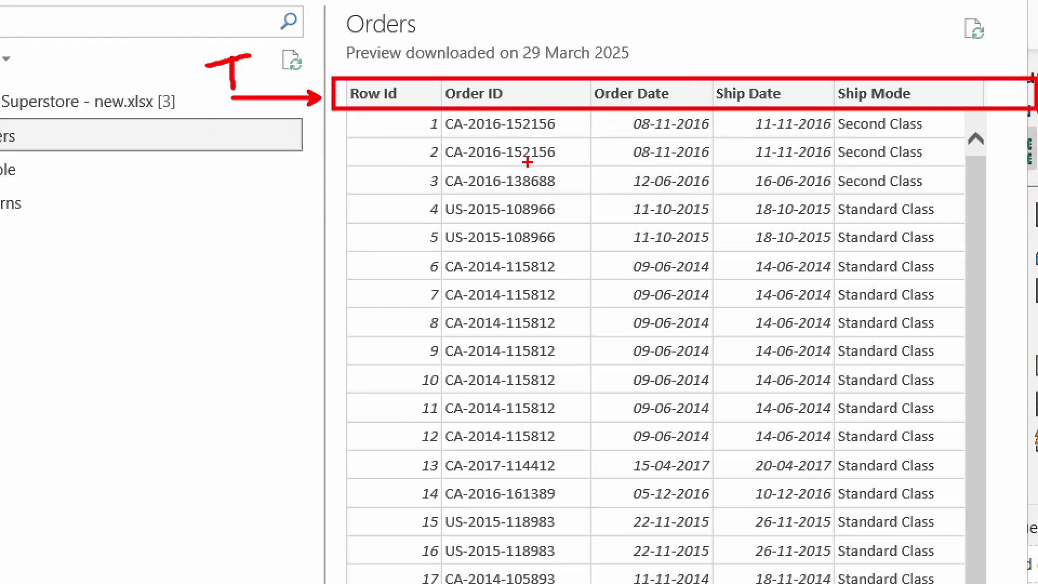
mouse_move(410, 76)
mouse_down()
mouse_move(420, 85)
mouse_move(429, 67)
mouse_up()
drag(523, 76, 539, 82)
drag(527, 86, 553, 50)
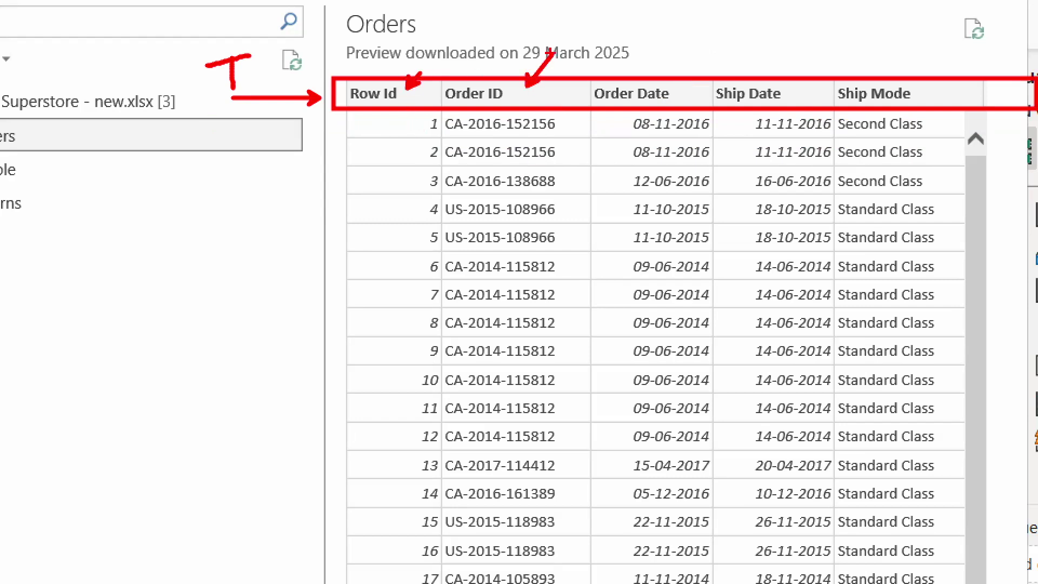
drag(647, 86, 661, 81)
mouse_move(648, 85)
mouse_down()
mouse_move(689, 46)
mouse_move(697, 90)
mouse_move(898, 92)
mouse_up()
key(ctrl+z)
key(ctrl+z)
key(ctrl+z)
key(ctrl+z)
key(ctrl+z)
key(ctrl+z)
key(ctrl+z)
key(ctrl+z)
key(ctrl+z)
key(ctrl+z)
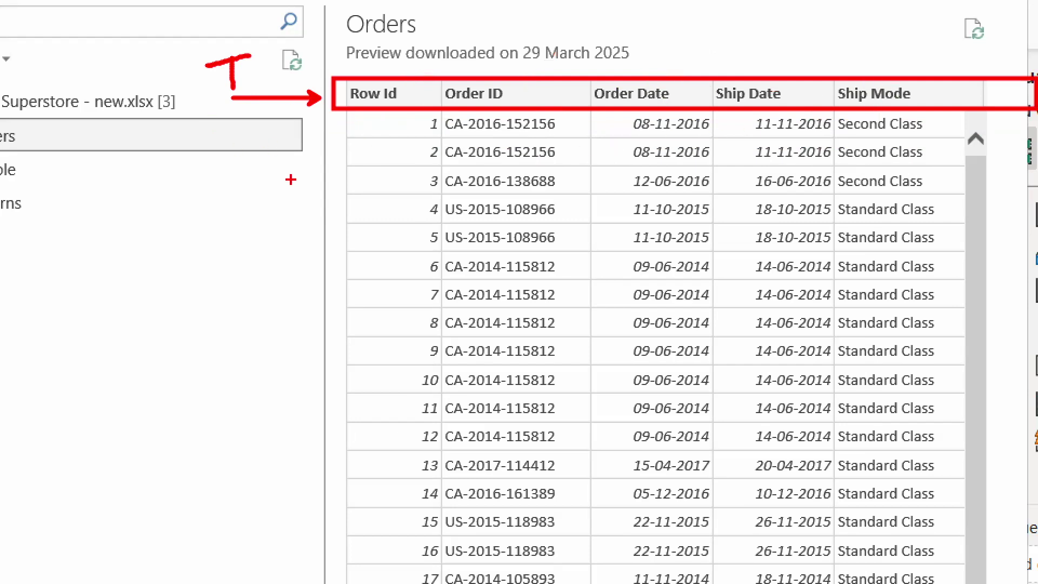
drag(388, 107, 443, 581)
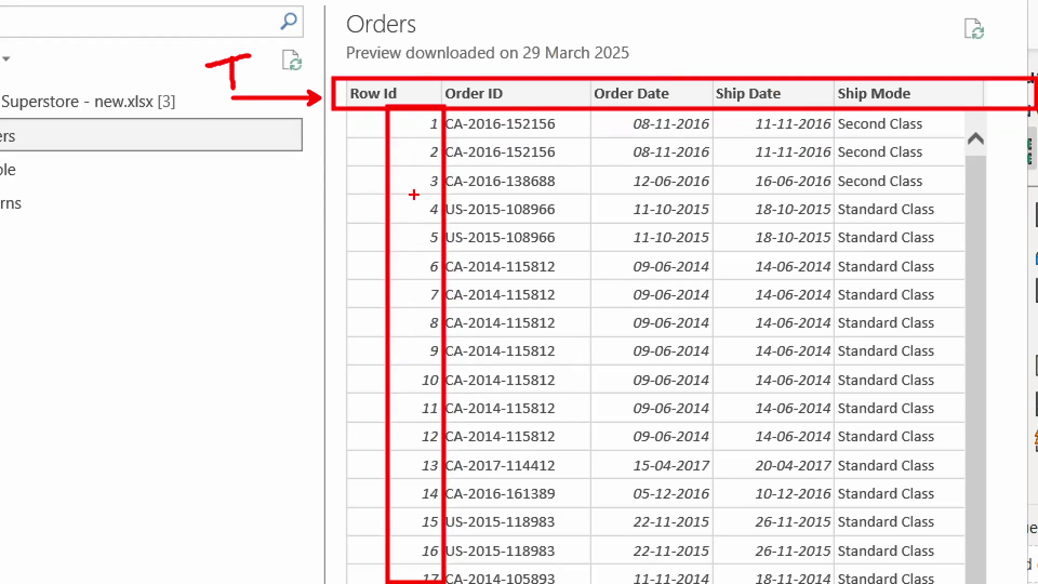
mouse_move(415, 47)
mouse_down()
mouse_move(397, 93)
mouse_move(440, 23)
mouse_move(454, 21)
mouse_up()
mouse_move(403, 227)
mouse_down()
mouse_move(403, 201)
mouse_move(424, 223)
mouse_move(424, 174)
mouse_up()
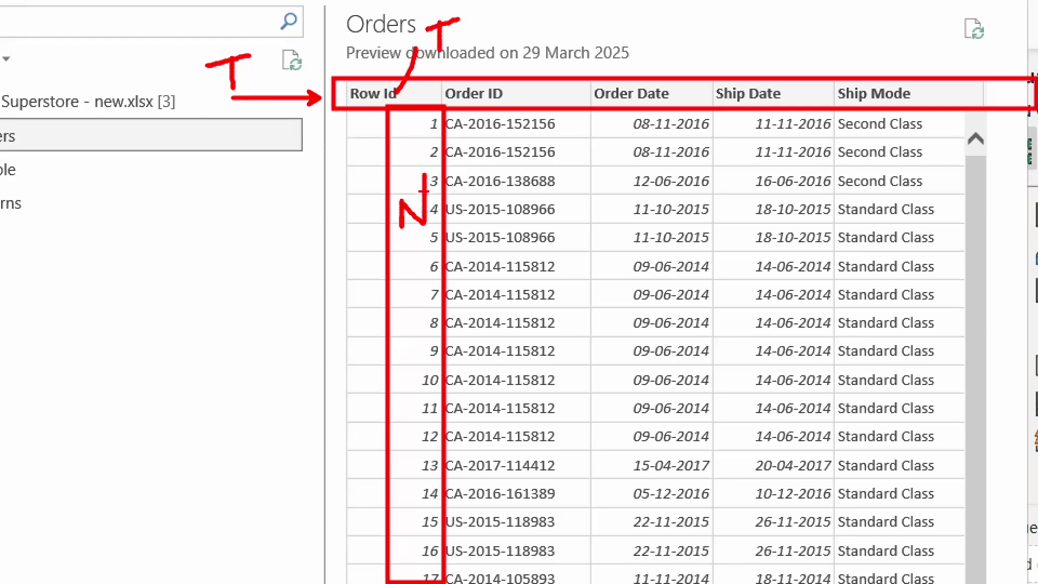
drag(668, 93, 727, 28)
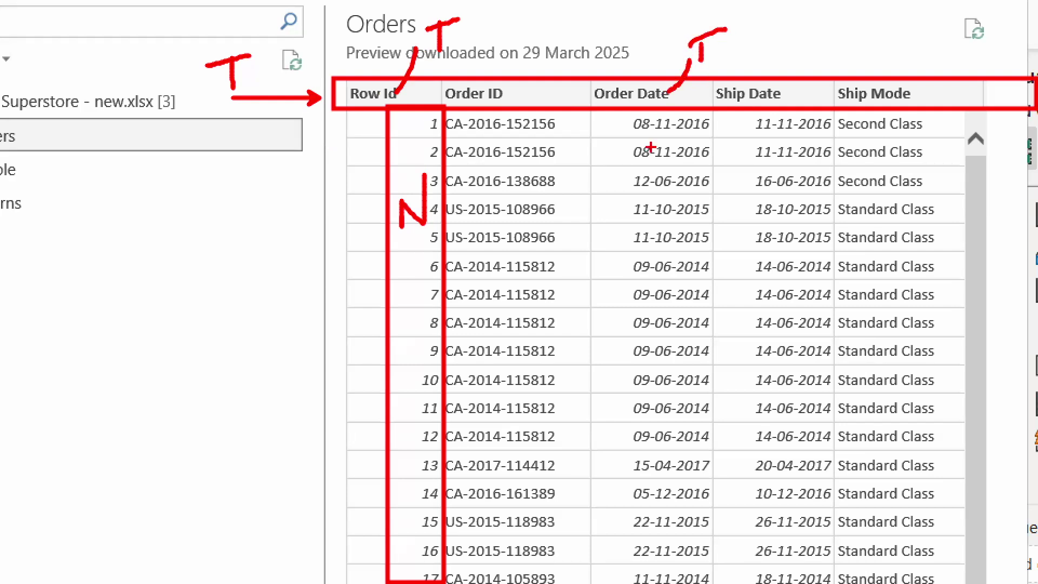
mouse_move(608, 106)
mouse_down()
mouse_move(608, 476)
mouse_move(715, 108)
mouse_move(608, 106)
mouse_up()
drag(628, 253, 628, 301)
mouse_move(615, 252)
mouse_down()
mouse_move(625, 254)
mouse_move(594, 319)
mouse_up()
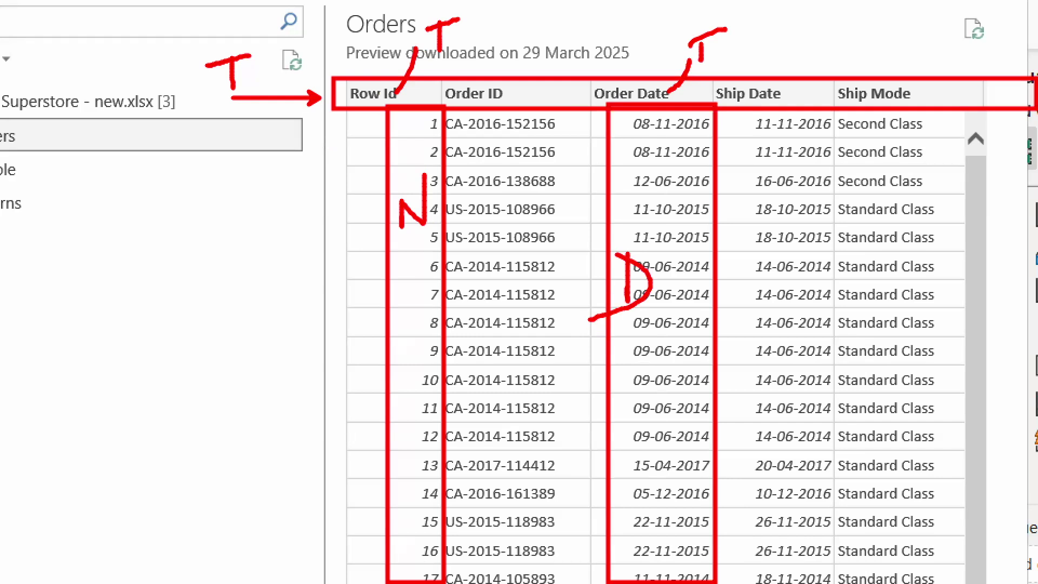
drag(342, 280, 391, 243)
drag(660, 212, 712, 173)
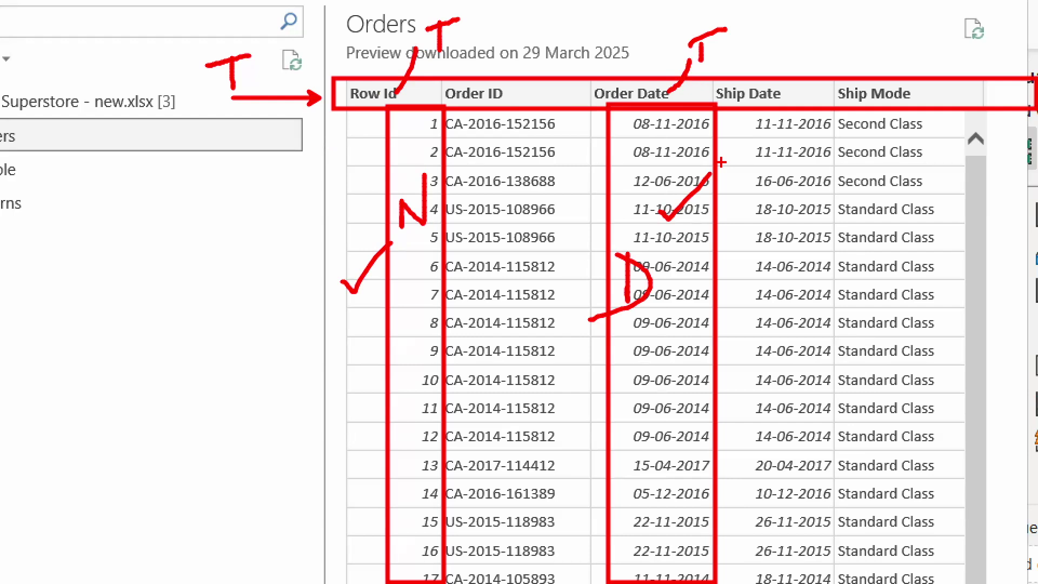
mouse_move(684, 218)
mouse_down()
mouse_move(694, 524)
mouse_move(674, 489)
mouse_up()
drag(695, 525, 723, 476)
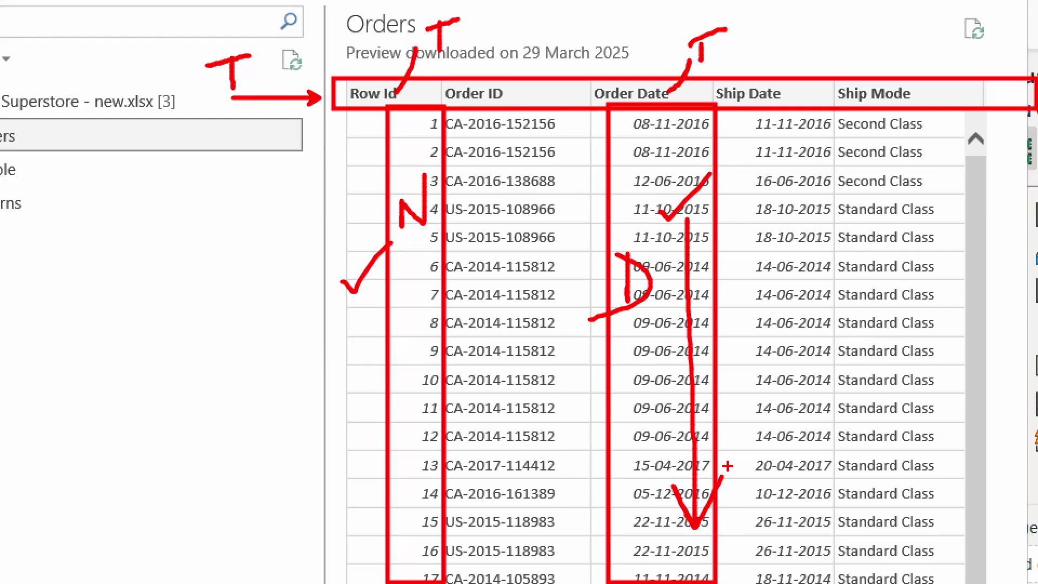
drag(624, 76, 671, 22)
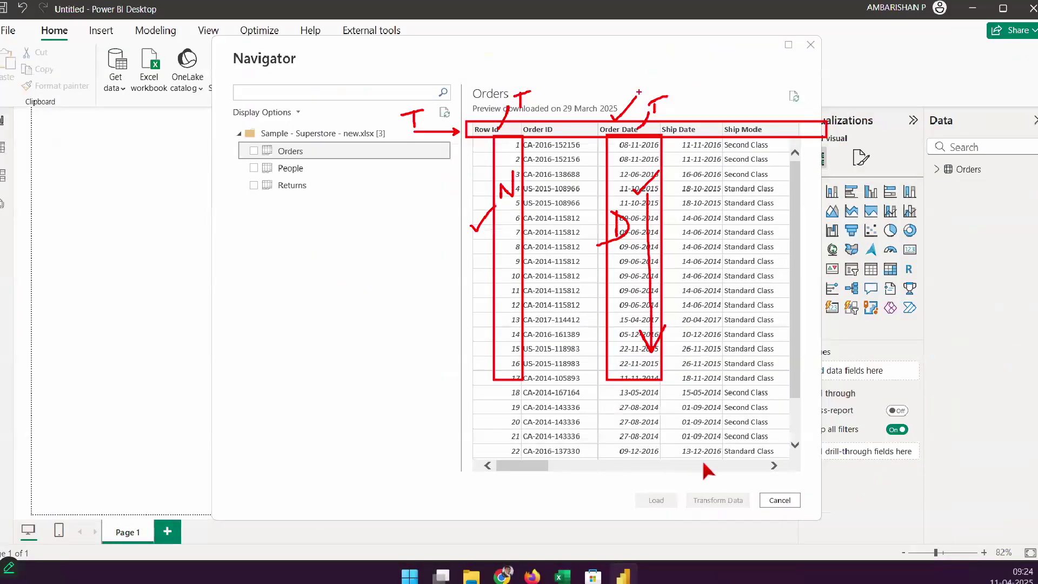
key(Escape)
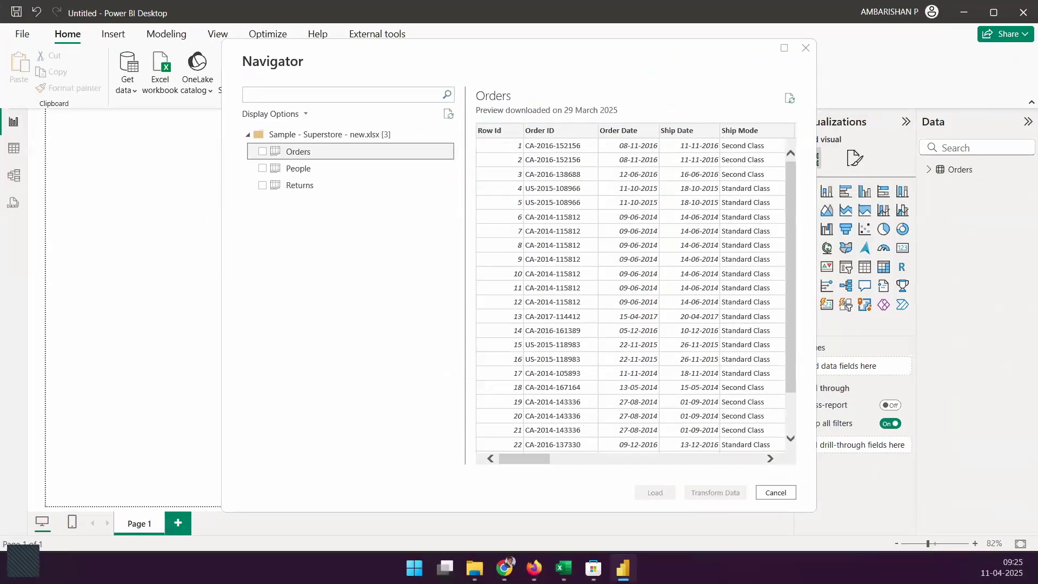
- Examine the Sales column in the Orders preview, comparing its text header with the decimal values below it
scroll(630, 292, right, 15)
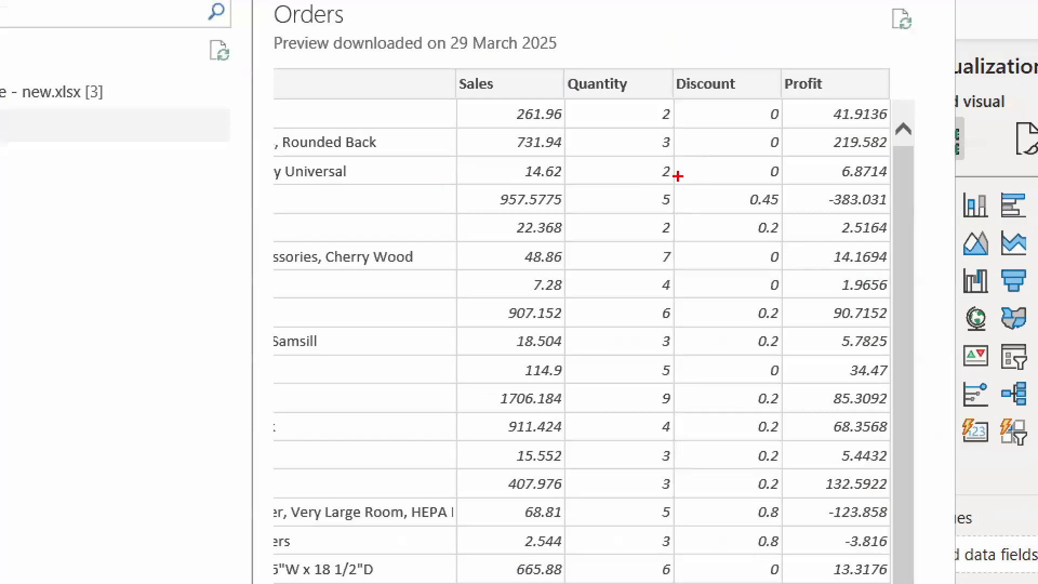
drag(568, 113, 622, 379)
mouse_move(600, 129)
mouse_down()
mouse_move(658, 115)
mouse_move(664, 93)
mouse_up()
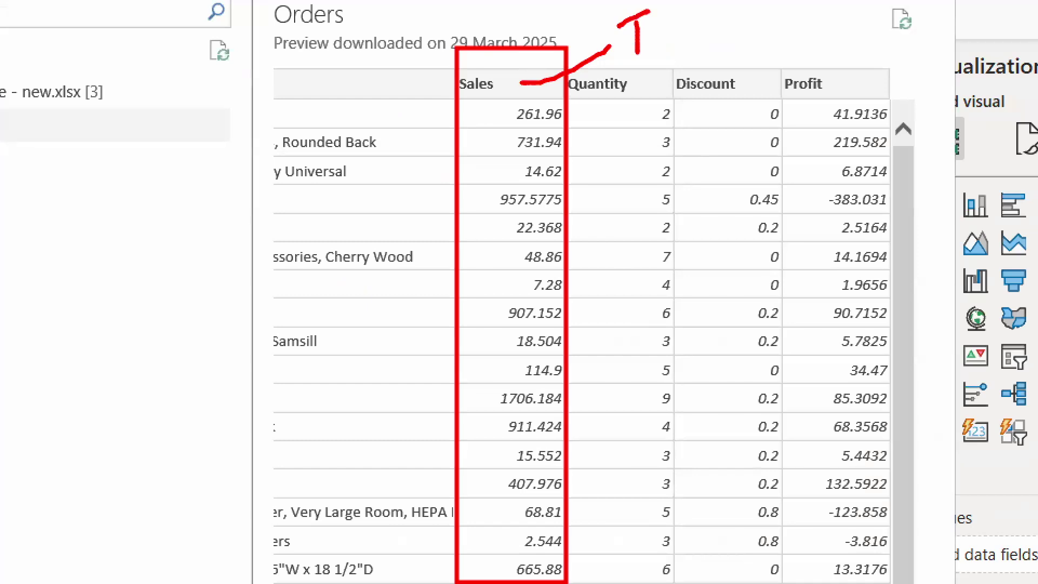
mouse_move(501, 169)
mouse_down()
mouse_move(485, 333)
mouse_move(508, 308)
mouse_up()
drag(542, 238, 542, 265)
drag(536, 222, 514, 277)
mouse_move(568, 253)
mouse_down()
mouse_move(587, 241)
mouse_move(603, 265)
mouse_up()
mouse_move(612, 234)
mouse_down()
mouse_move(604, 246)
mouse_move(619, 264)
mouse_up()
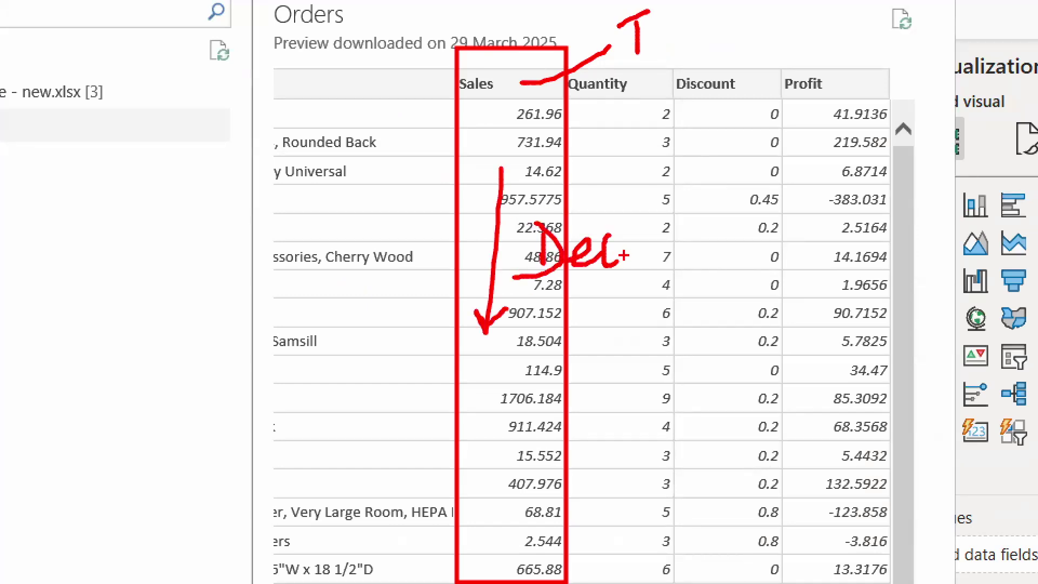
key(Escape)
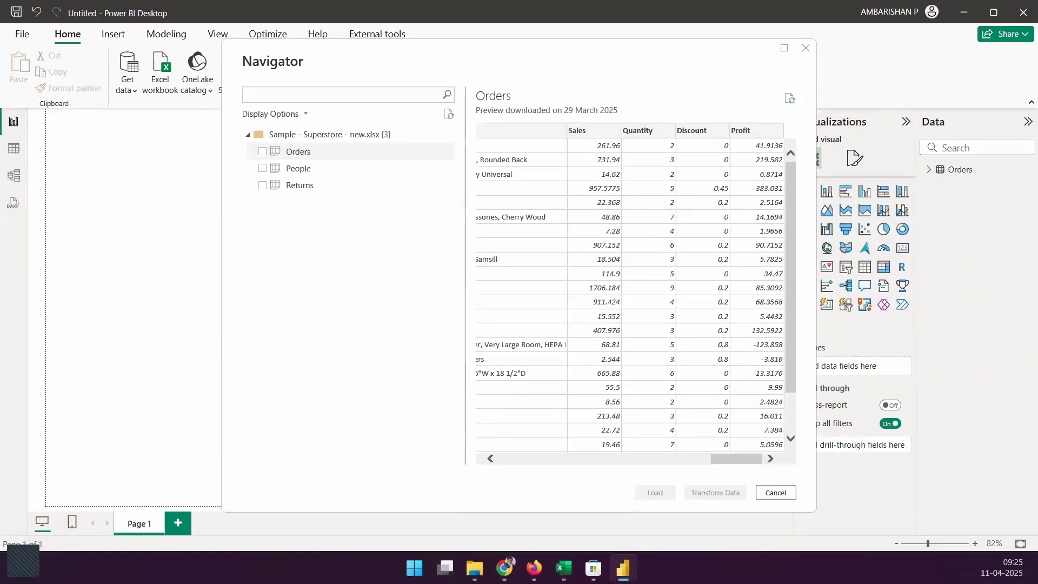
- Return to the first columns of the Orders preview and check the header row from Row Id to Ship Mode
key(ctrl+2)
drag(730, 459, 471, 429)
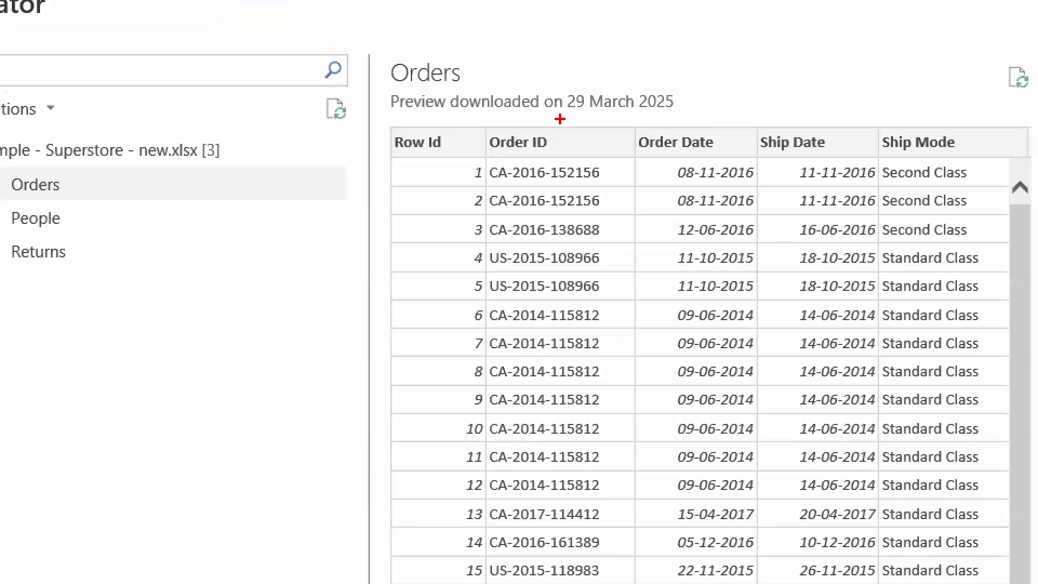
mouse_move(385, 127)
mouse_down()
mouse_move(907, 166)
mouse_move(1036, 157)
mouse_up()
mouse_move(378, 200)
mouse_down()
mouse_move(393, 138)
mouse_move(368, 123)
mouse_move(359, 181)
mouse_up()
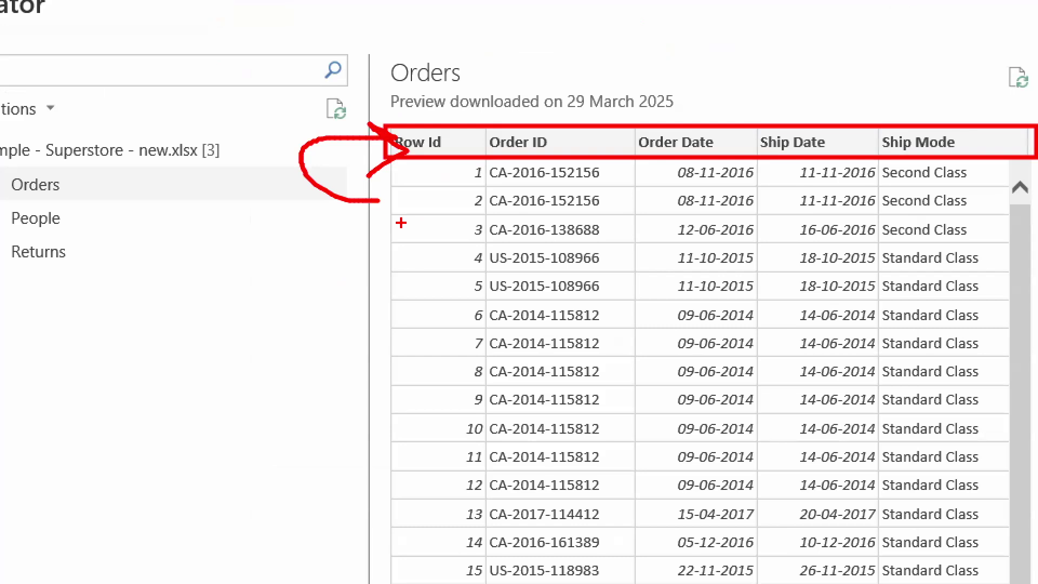
drag(450, 115, 521, 76)
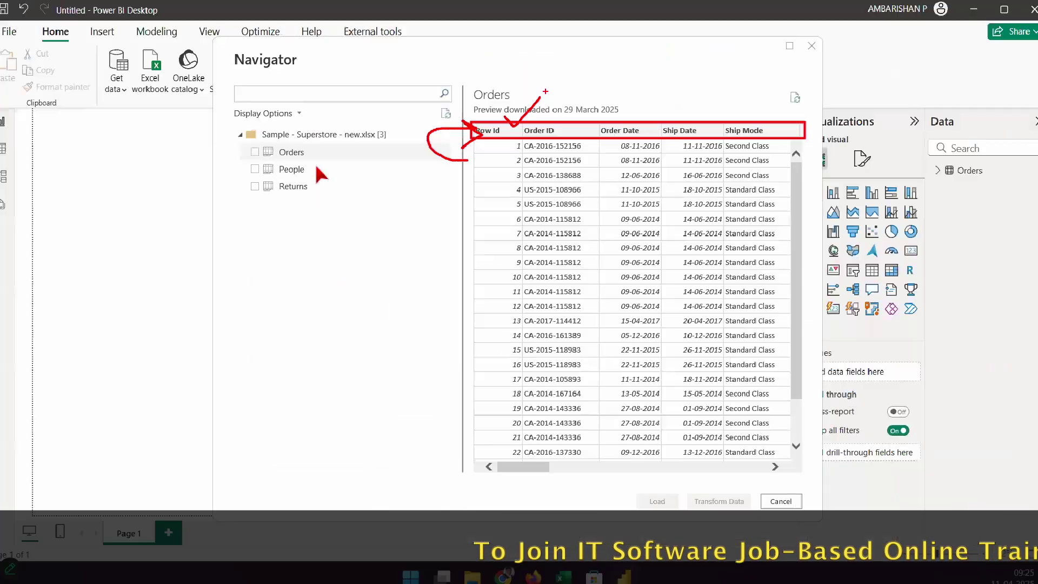
- Preview the People sheet and compare the Region and Managers row with the values below it and the Column1 and Column2 headers
click(320, 172)
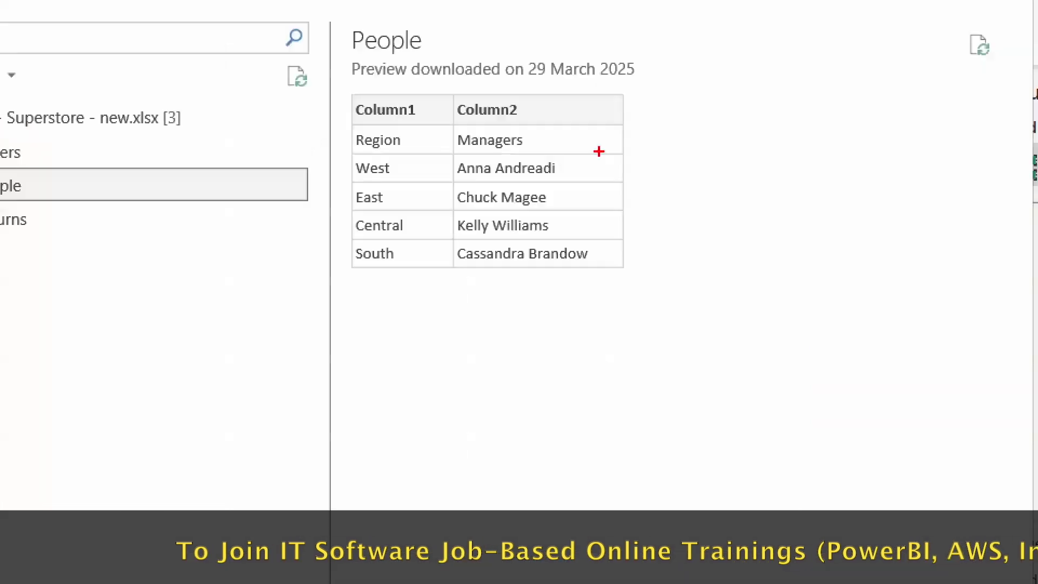
drag(309, 123, 682, 151)
mouse_move(737, 129)
mouse_down()
mouse_move(737, 162)
mouse_move(779, 127)
mouse_up()
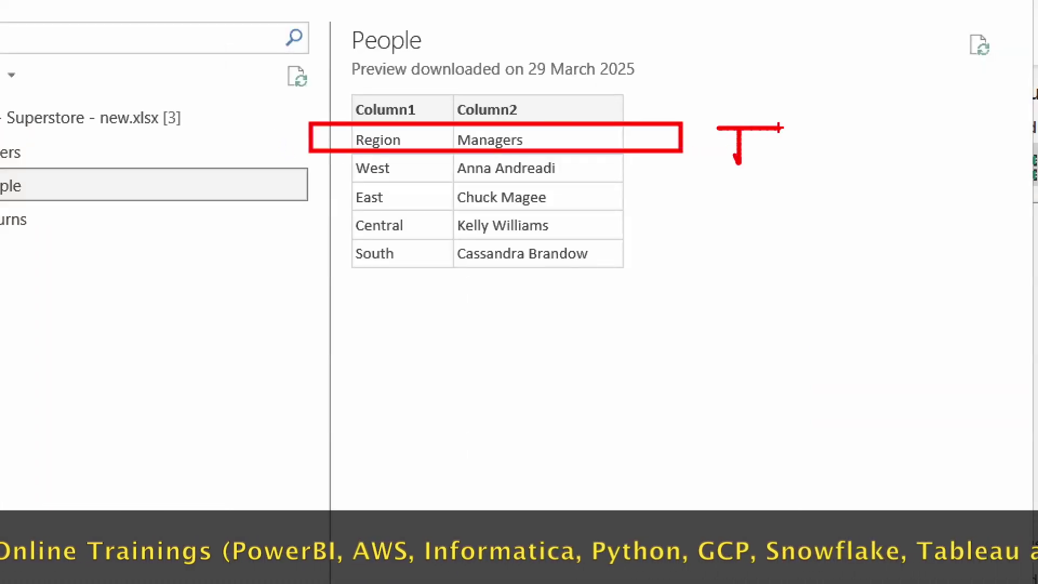
drag(448, 154, 604, 329)
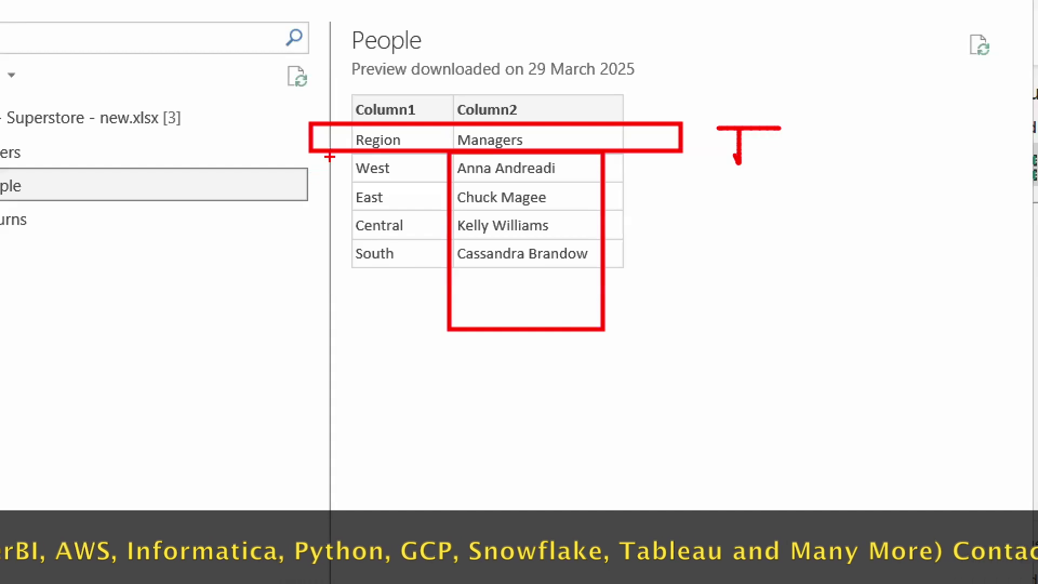
drag(329, 156, 434, 327)
mouse_move(383, 238)
mouse_down()
mouse_move(382, 268)
mouse_move(395, 240)
mouse_up()
mouse_move(480, 228)
mouse_down()
mouse_move(485, 276)
mouse_move(503, 227)
mouse_up()
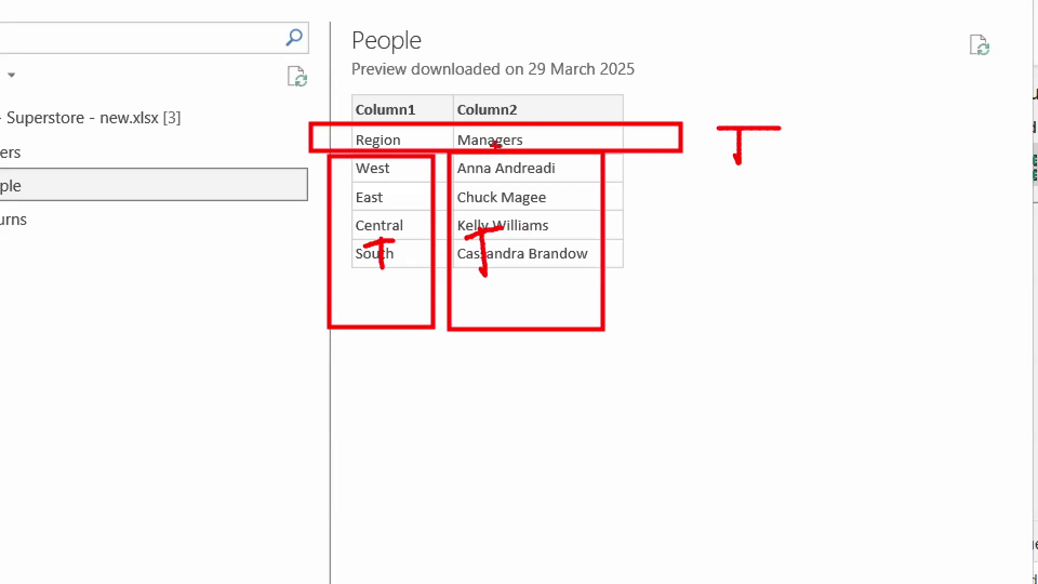
mouse_move(349, 139)
mouse_down()
mouse_move(254, 128)
mouse_move(324, 42)
mouse_move(373, 99)
mouse_move(405, 46)
mouse_up()
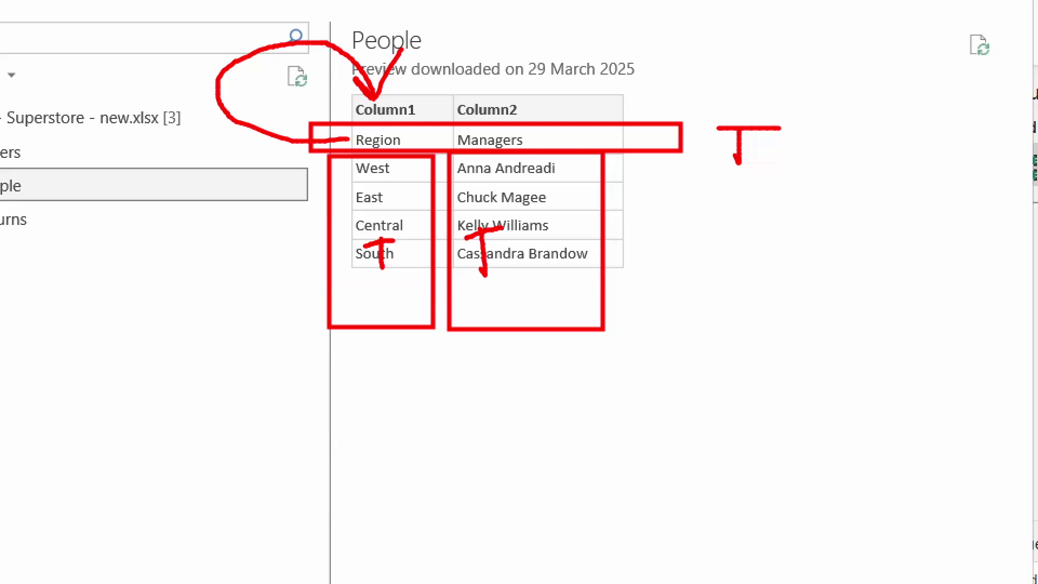
mouse_move(304, 157)
mouse_down()
mouse_move(303, 184)
mouse_move(334, 211)
mouse_move(305, 277)
mouse_move(319, 319)
mouse_move(314, 355)
mouse_up()
mouse_move(251, 204)
mouse_down()
mouse_move(266, 223)
mouse_move(299, 199)
mouse_up()
drag(283, 141, 332, 355)
mouse_move(438, 142)
mouse_down()
mouse_move(495, 118)
mouse_move(437, 57)
mouse_move(507, 69)
mouse_up()
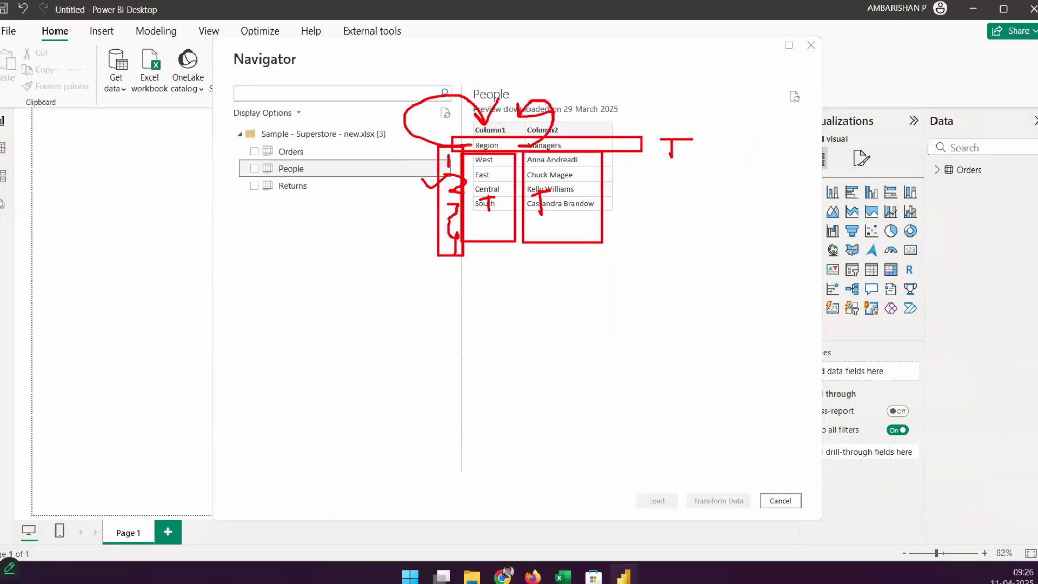
key(e)
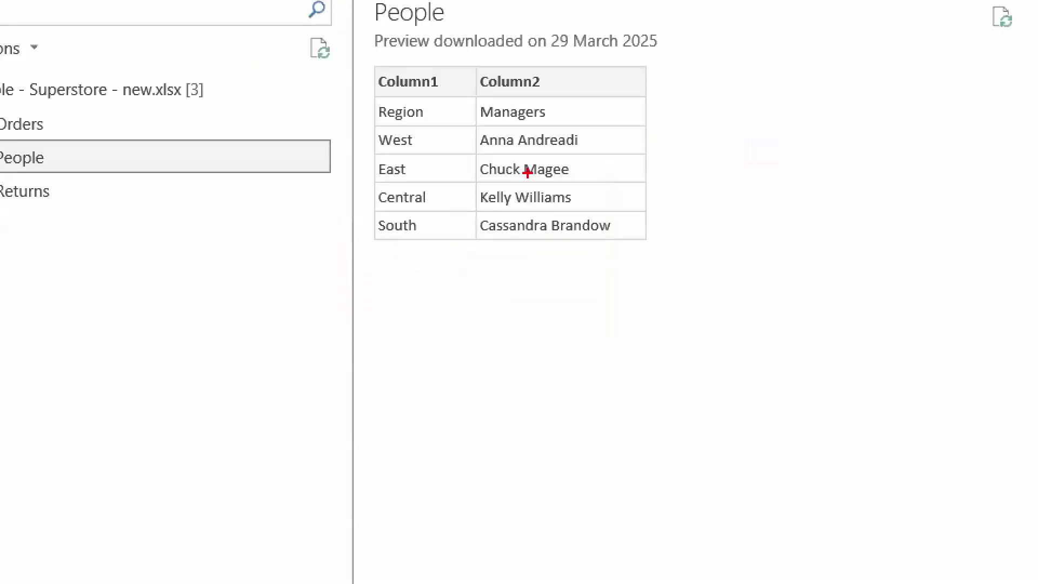
drag(343, 96, 713, 129)
drag(368, 124, 453, 308)
drag(472, 130, 626, 327)
mouse_move(679, 190)
mouse_down()
mouse_move(683, 279)
mouse_move(668, 290)
mouse_move(883, 215)
mouse_up()
drag(741, 198, 759, 180)
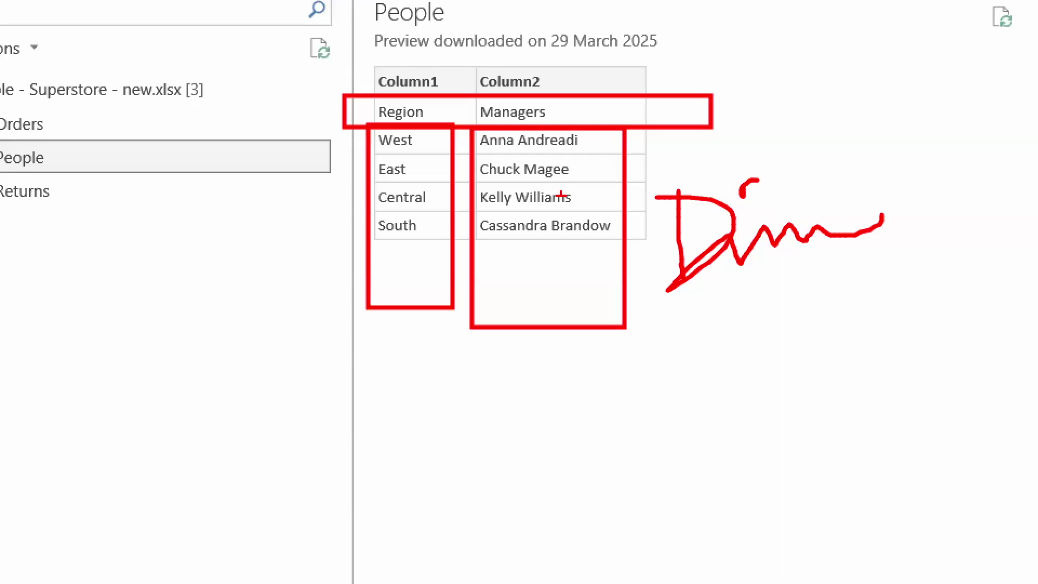
- Preview the Returns sheet and compare the Returned and Order ID row with the values below it and the Column1 and Column2 headers
key(Escape)
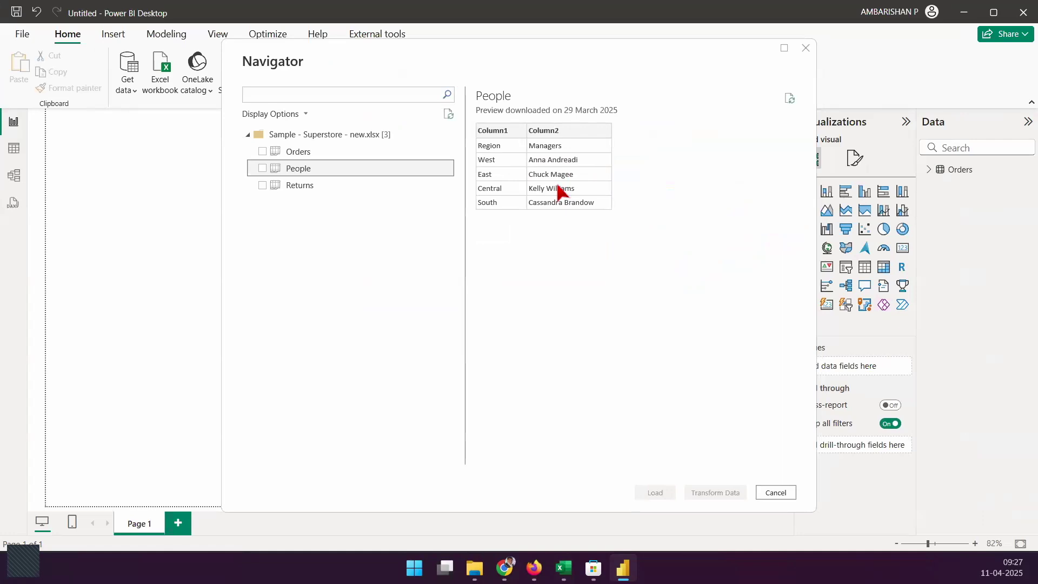
click(319, 186)
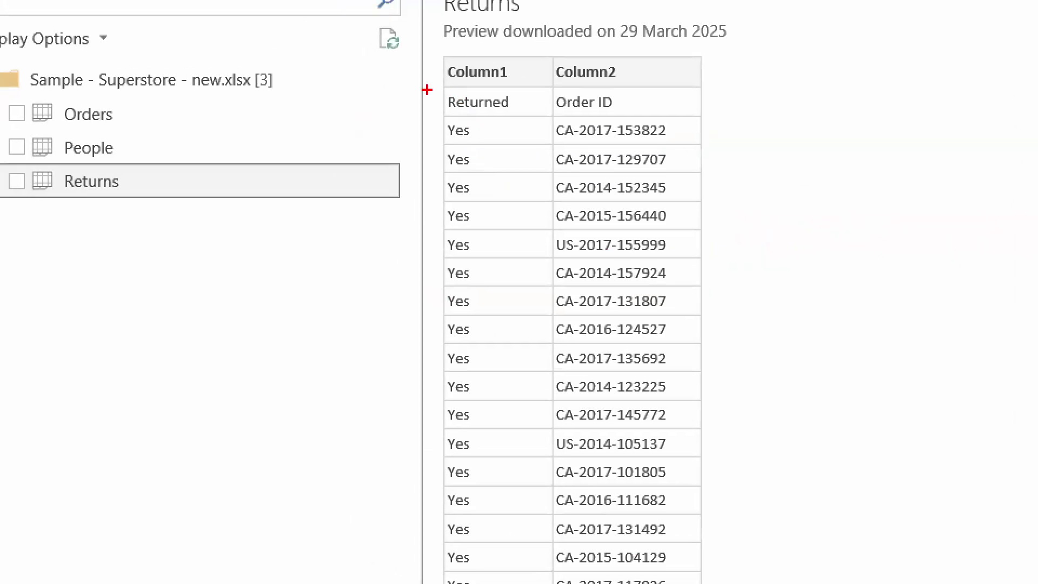
drag(554, 108, 719, 119)
drag(495, 386, 494, 199)
drag(646, 439, 646, 221)
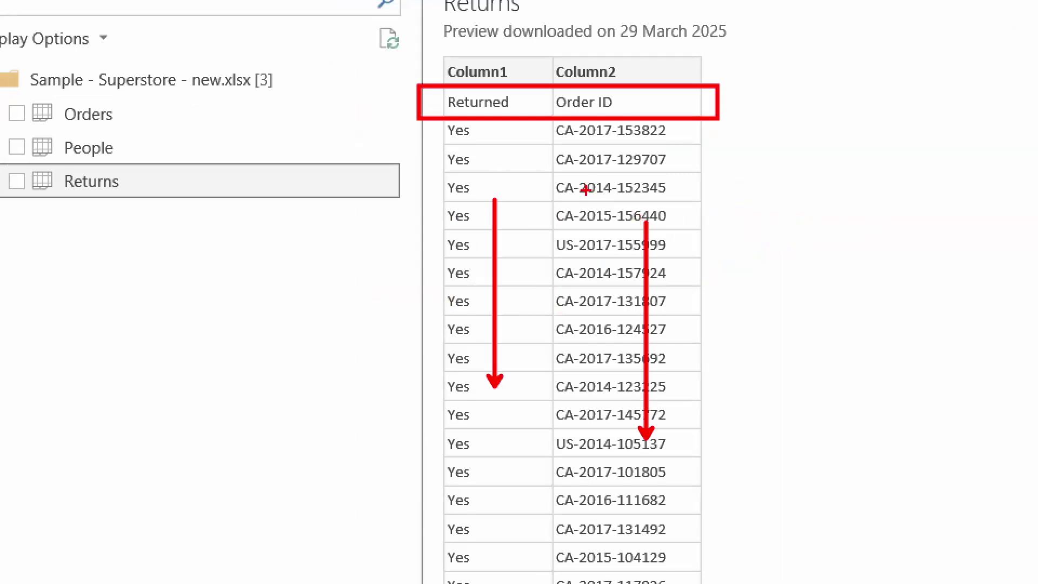
mouse_move(640, 103)
mouse_down()
mouse_move(627, 36)
mouse_move(615, 52)
mouse_move(616, 31)
mouse_move(671, 31)
mouse_up()
mouse_move(409, 102)
mouse_down()
mouse_move(316, 107)
mouse_move(318, 79)
mouse_move(313, 112)
mouse_up()
click(312, 129)
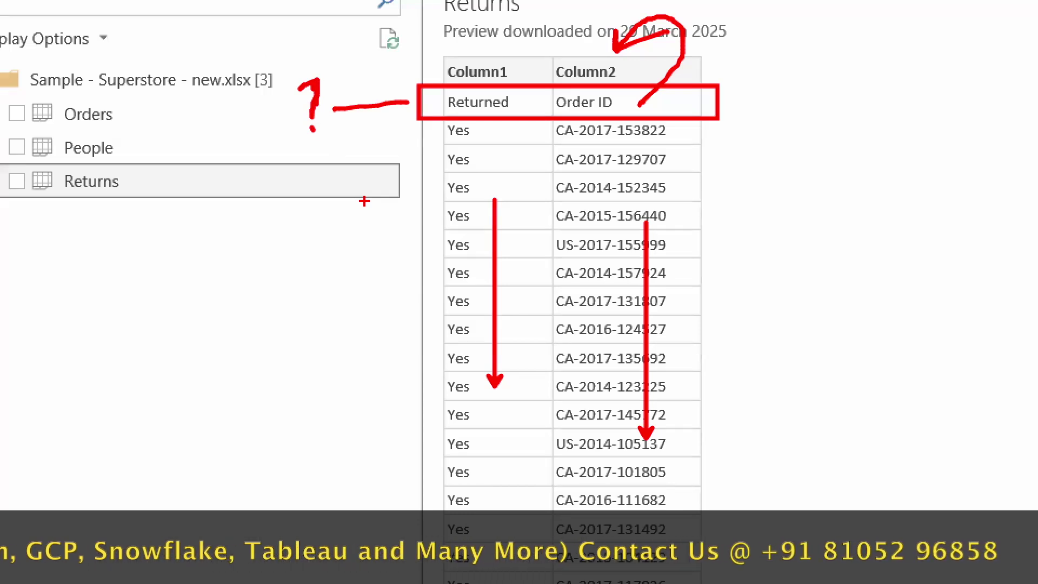
key(Escape)
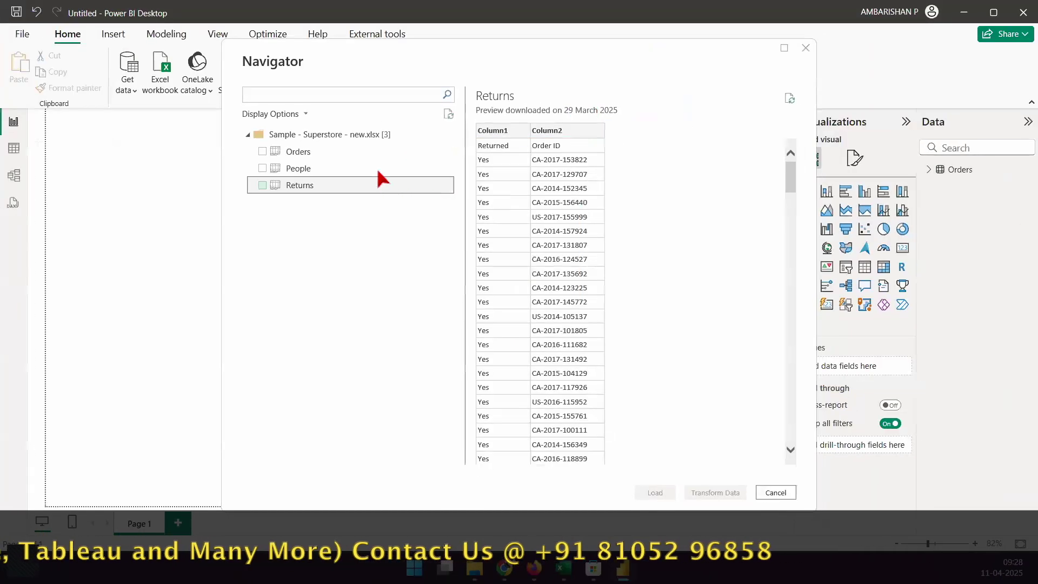
- Return to the People preview and examine the generic Column1 and Column2 headers above the Region and Managers row
click(378, 170)
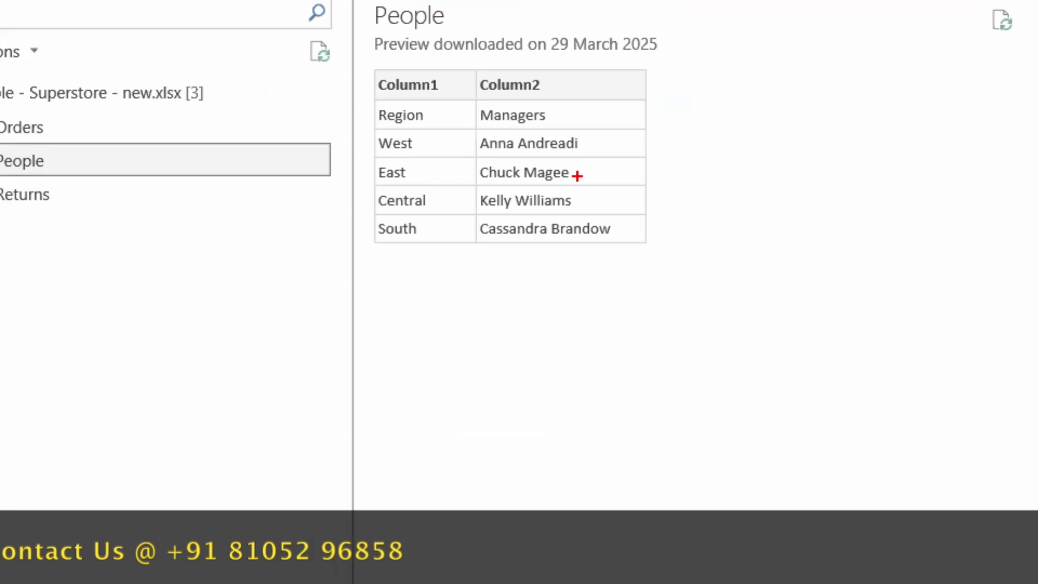
drag(433, 64, 421, 19)
drag(529, 71, 526, 19)
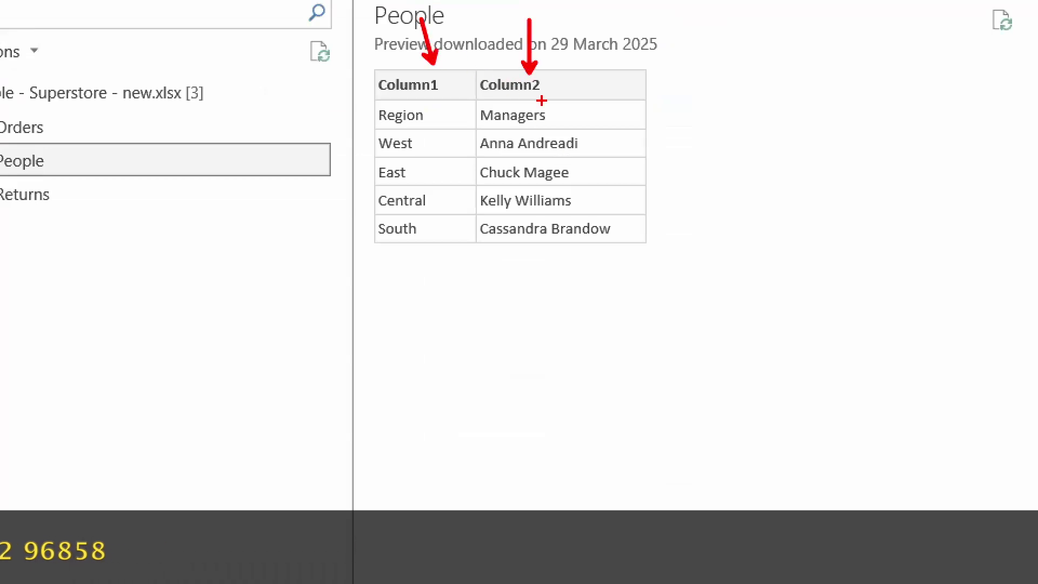
mouse_move(872, 67)
mouse_down()
mouse_move(892, 128)
mouse_move(893, 193)
mouse_up()
mouse_move(897, 174)
mouse_down()
mouse_move(913, 172)
mouse_move(926, 198)
mouse_up()
drag(878, 237, 879, 257)
drag(883, 289, 868, 356)
drag(872, 401, 874, 448)
mouse_move(868, 493)
mouse_down()
mouse_move(852, 520)
mouse_move(884, 536)
mouse_up()
mouse_move(892, 511)
mouse_down()
mouse_move(926, 528)
mouse_move(934, 514)
mouse_up()
click(813, 474)
mouse_move(828, 357)
mouse_down()
mouse_move(837, 368)
mouse_move(879, 335)
mouse_up()
drag(798, 265, 859, 221)
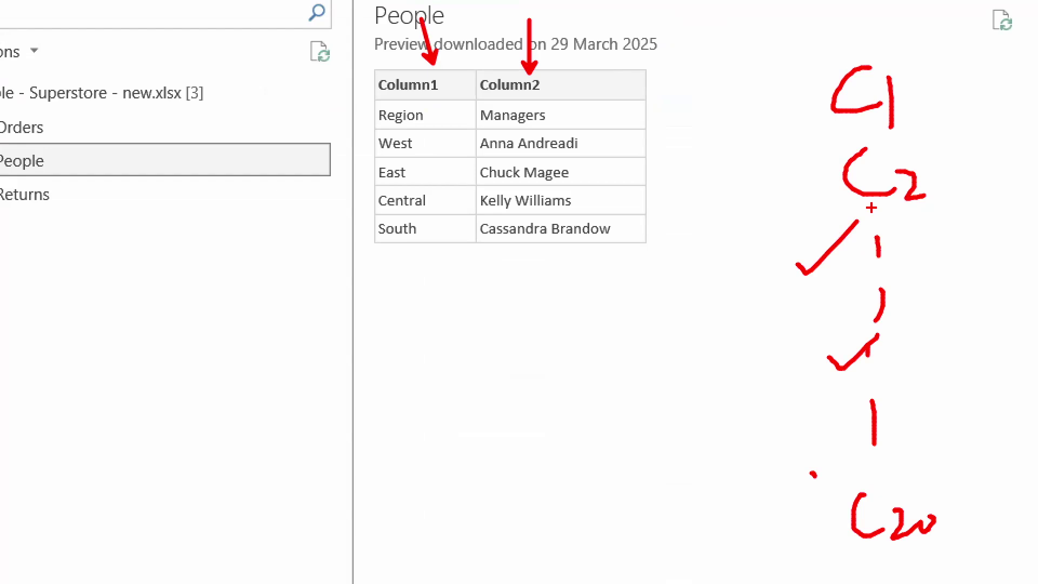
mouse_move(573, 174)
mouse_down()
mouse_move(569, 230)
mouse_move(661, 382)
mouse_move(621, 423)
mouse_up()
mouse_move(704, 333)
mouse_down()
mouse_move(701, 397)
mouse_move(745, 408)
mouse_up()
mouse_move(680, 280)
mouse_down()
mouse_move(783, 390)
mouse_move(673, 319)
mouse_up()
drag(760, 323, 690, 437)
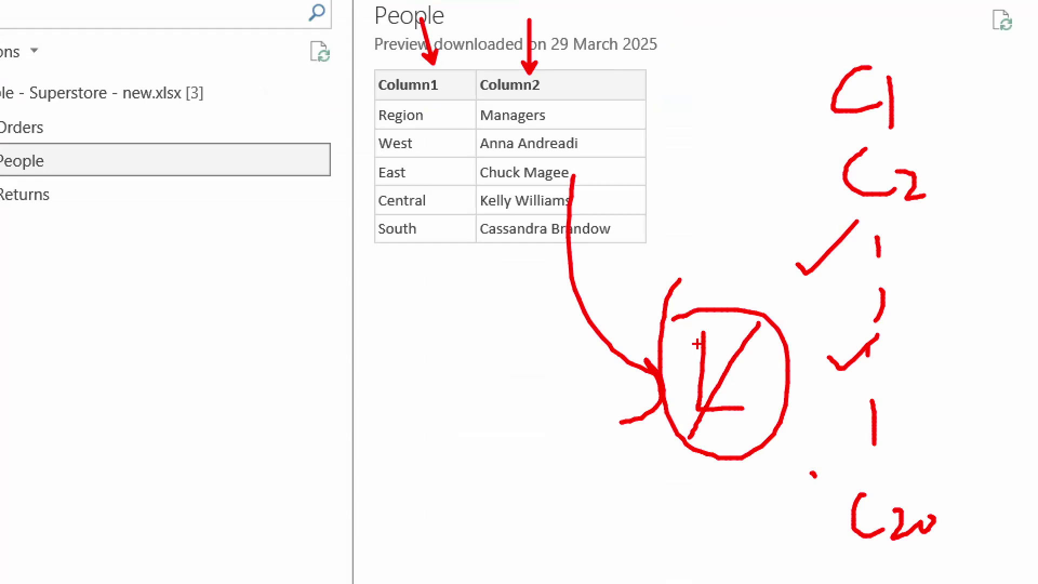
drag(698, 344, 750, 447)
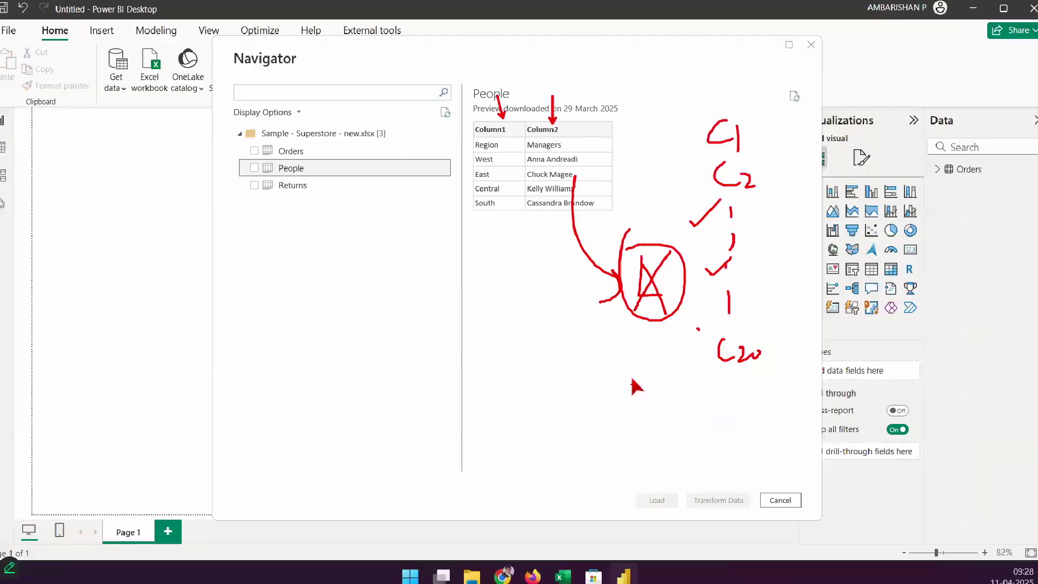
key(Escape)
- Examine the Transform Data option in the Navigator as the transformation stage of the ETL process
drag(712, 485, 733, 425)
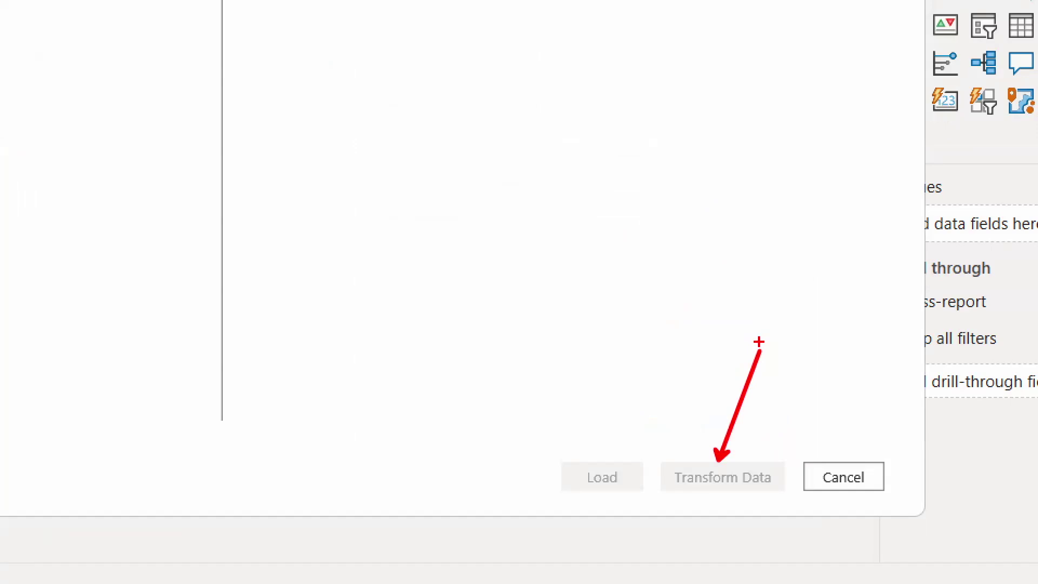
drag(346, 90, 413, 241)
drag(330, 195, 391, 187)
drag(344, 130, 390, 124)
drag(453, 132, 448, 235)
mouse_move(420, 144)
mouse_down()
mouse_move(494, 130)
mouse_move(629, 213)
mouse_up()
drag(388, 300, 570, 287)
drag(430, 329, 599, 319)
drag(449, 360, 598, 347)
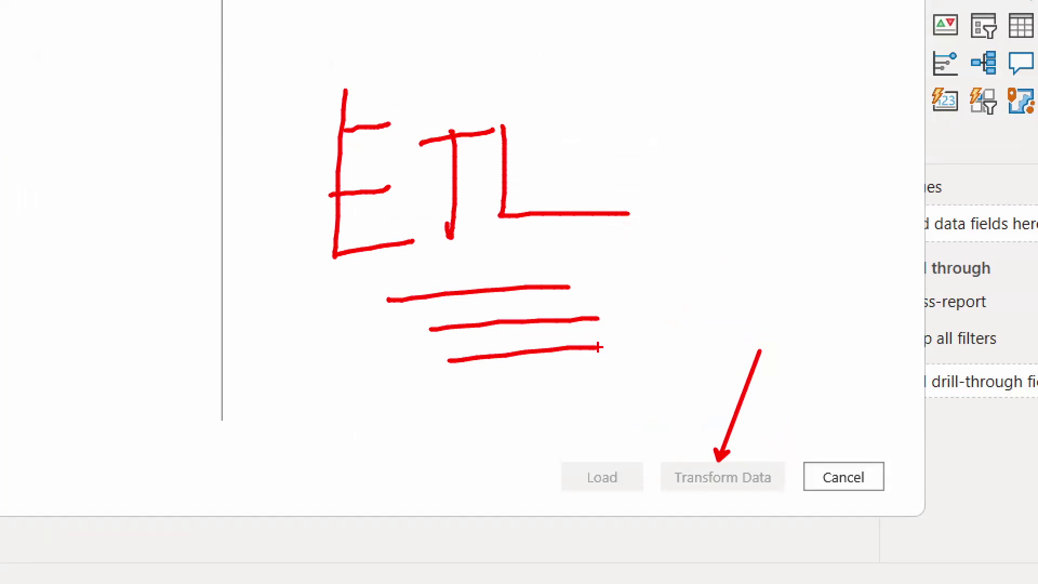
mouse_move(409, 114)
mouse_down()
mouse_move(321, 126)
mouse_move(366, 277)
mouse_move(363, 54)
mouse_up()
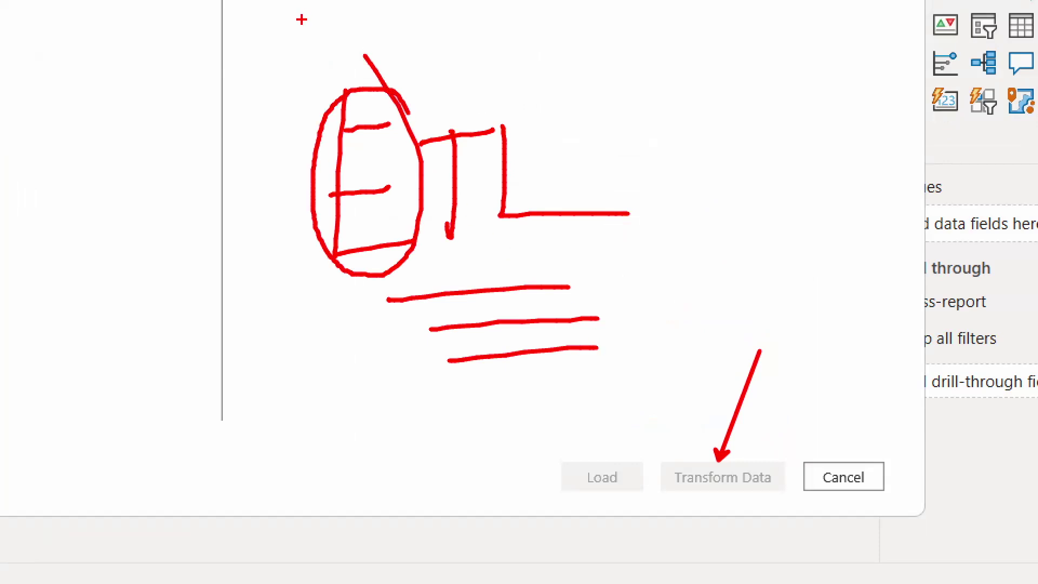
key(ctrl+z)
mouse_move(534, 82)
mouse_down()
mouse_move(498, 133)
mouse_move(605, 206)
mouse_move(542, 78)
mouse_up()
key(ctrl+z)
drag(432, 258, 481, 253)
drag(440, 269, 475, 266)
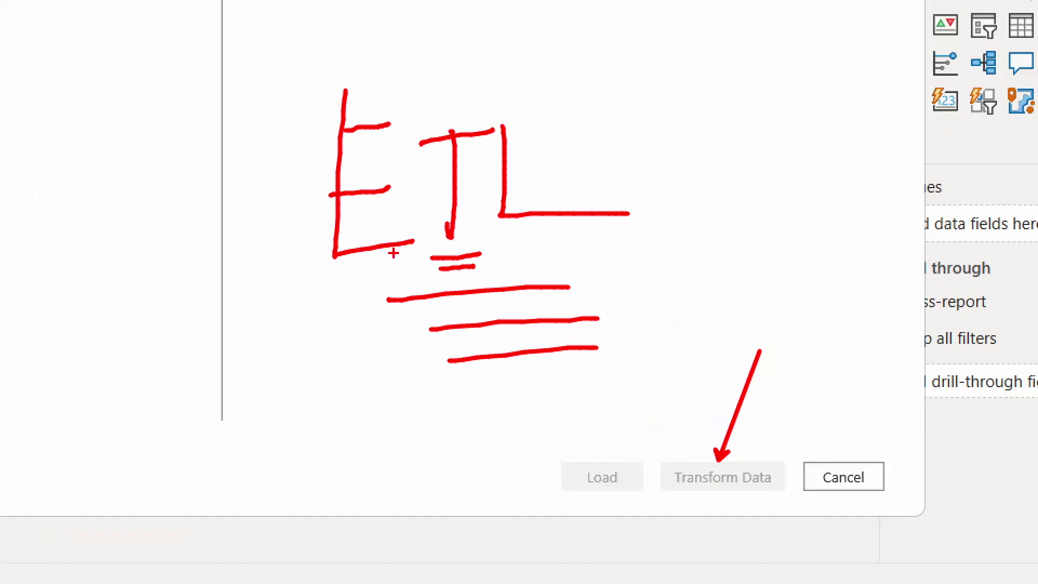
key(e)
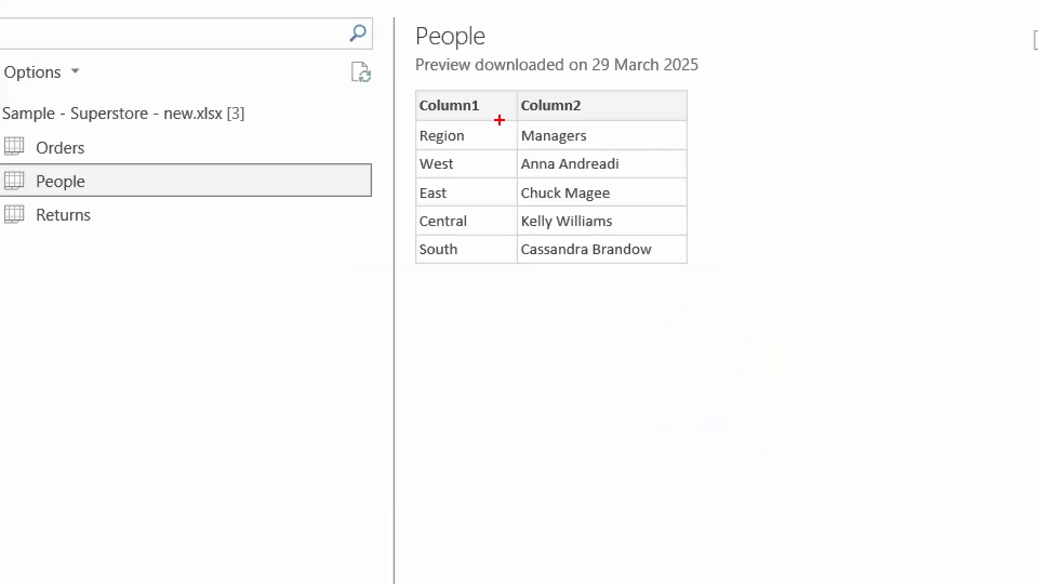
- Review the People preview as data that needs transforming before it is loaded
mouse_move(514, 195)
mouse_down()
mouse_move(621, 352)
mouse_move(592, 381)
mouse_up()
mouse_move(669, 328)
mouse_down()
mouse_move(670, 388)
mouse_move(664, 337)
mouse_move(696, 323)
mouse_up()
drag(712, 362, 886, 395)
mouse_move(868, 382)
mouse_down()
mouse_move(885, 396)
mouse_move(863, 418)
mouse_up()
drag(925, 367, 969, 395)
mouse_move(918, 324)
mouse_down()
mouse_move(1030, 419)
mouse_move(935, 324)
mouse_up()
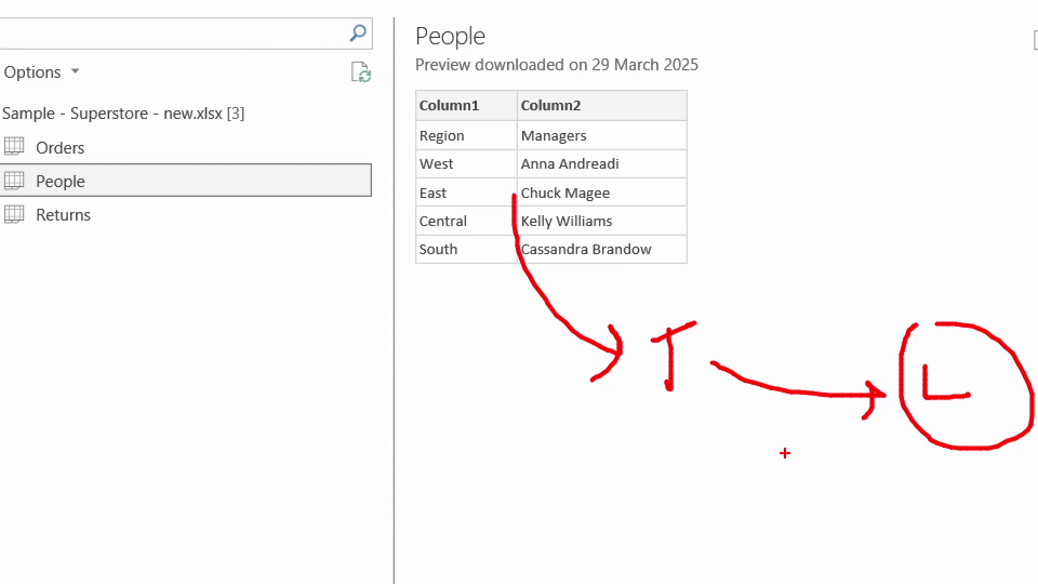
key(Escape)
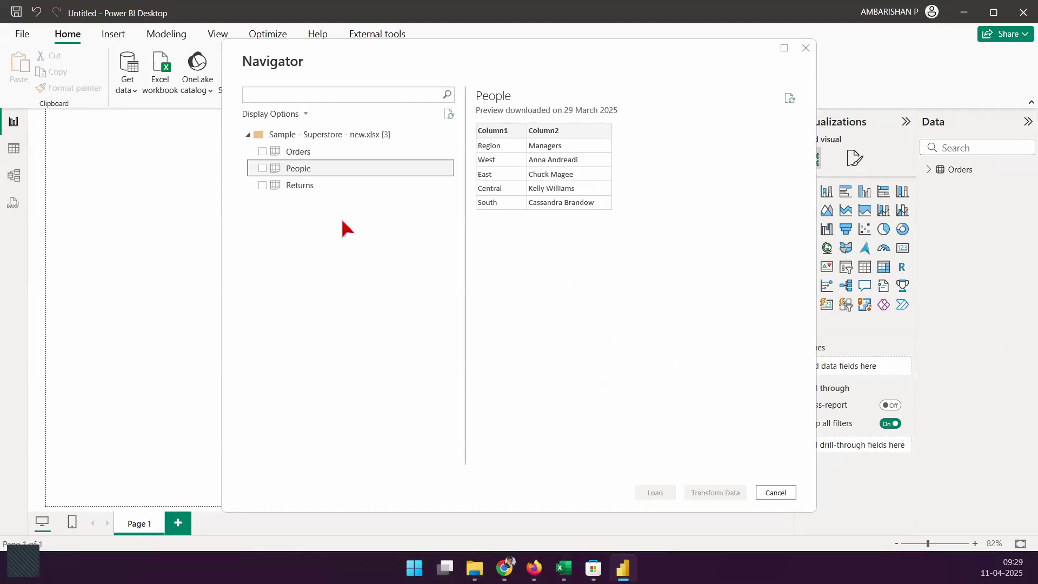
- Select the People and Returns sheets for import and compare the Load and Transform Data options
click(263, 169)
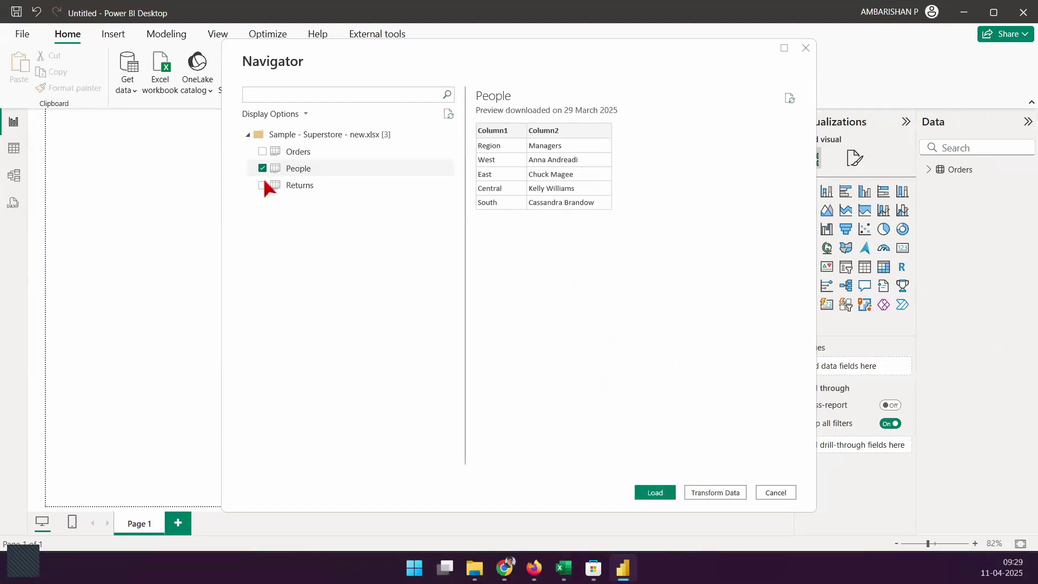
click(263, 186)
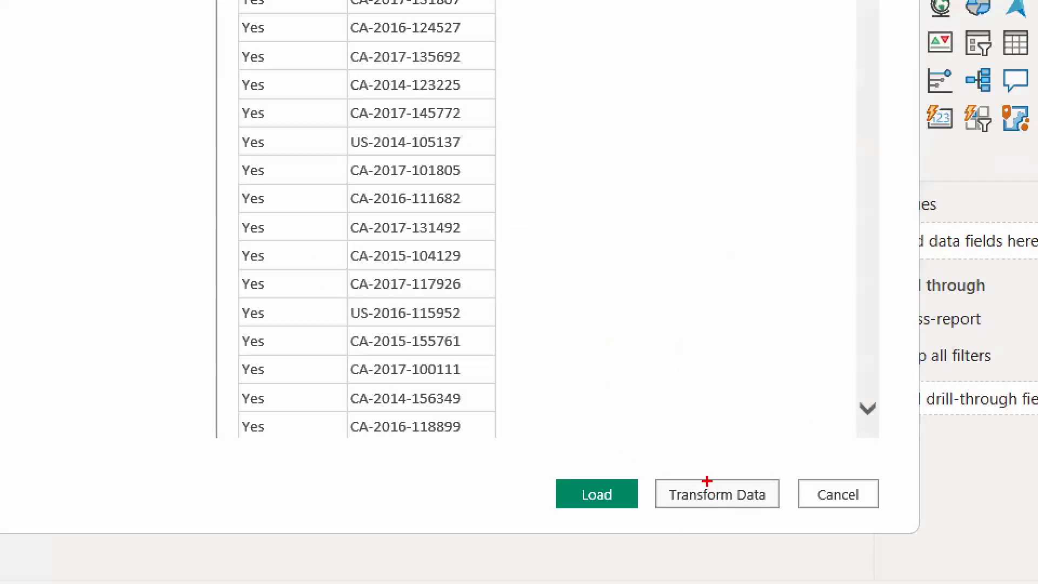
drag(693, 453, 779, 390)
drag(620, 436, 561, 554)
drag(563, 457, 607, 559)
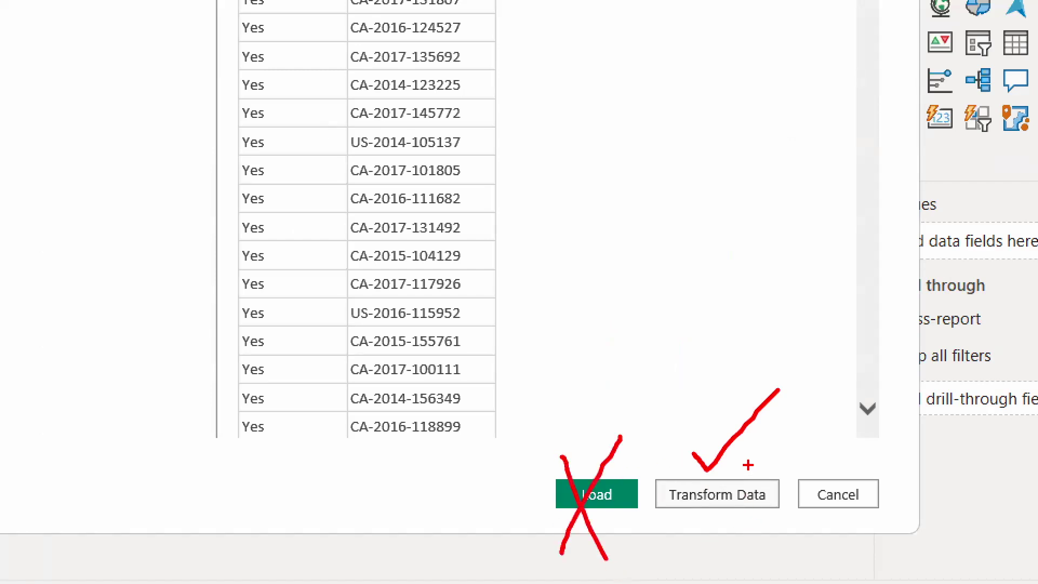
drag(749, 465, 805, 430)
drag(247, 215, 694, 219)
mouse_move(629, 198)
mouse_down()
mouse_move(693, 220)
mouse_move(602, 269)
mouse_up()
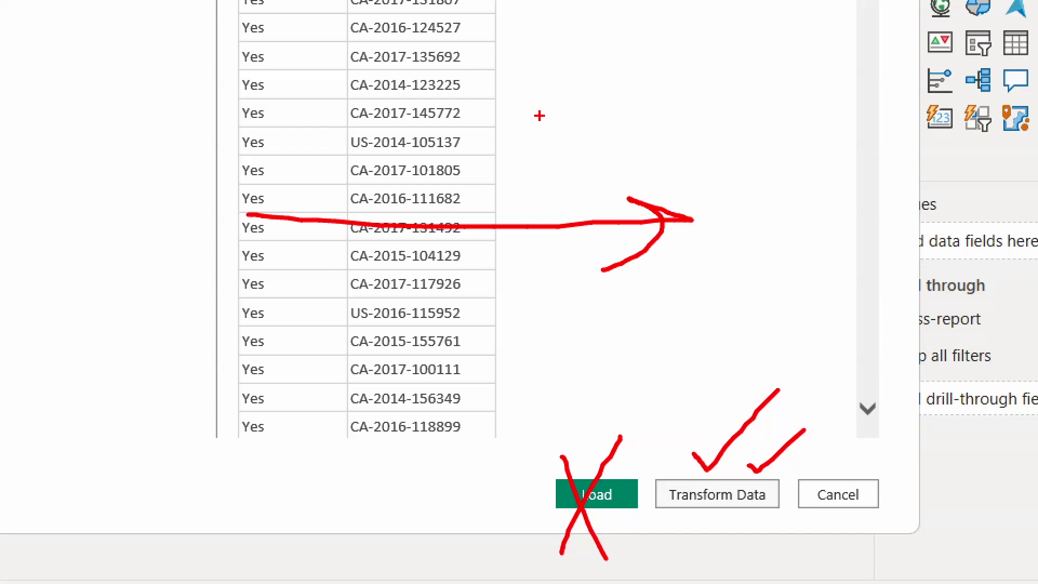
drag(538, 114, 509, 177)
drag(539, 136, 602, 93)
mouse_move(668, 73)
mouse_down()
mouse_move(639, 130)
mouse_move(698, 129)
mouse_up()
mouse_move(715, 93)
mouse_down()
mouse_move(762, 115)
mouse_move(924, 24)
mouse_up()
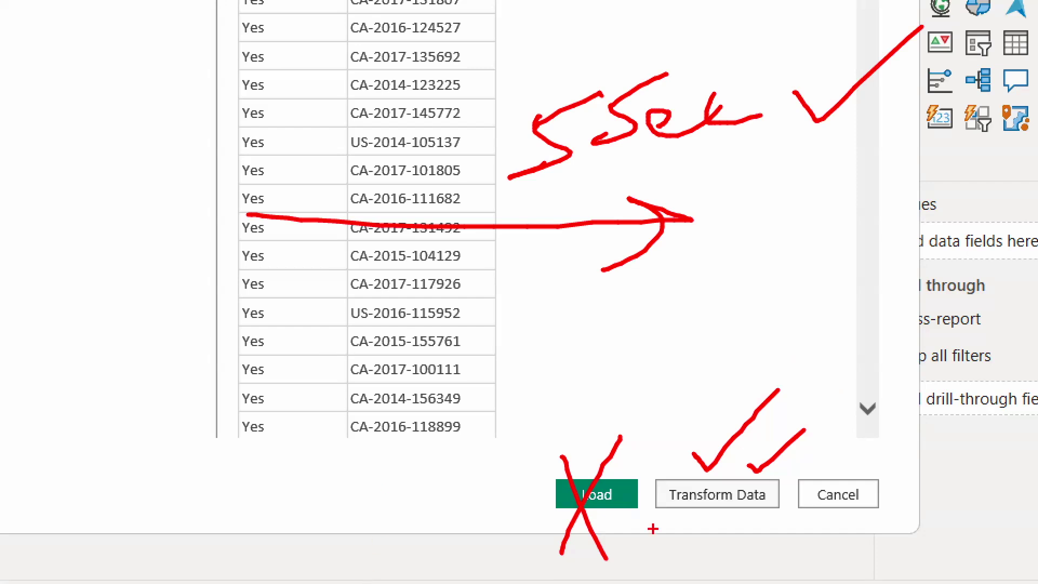
key(Escape)
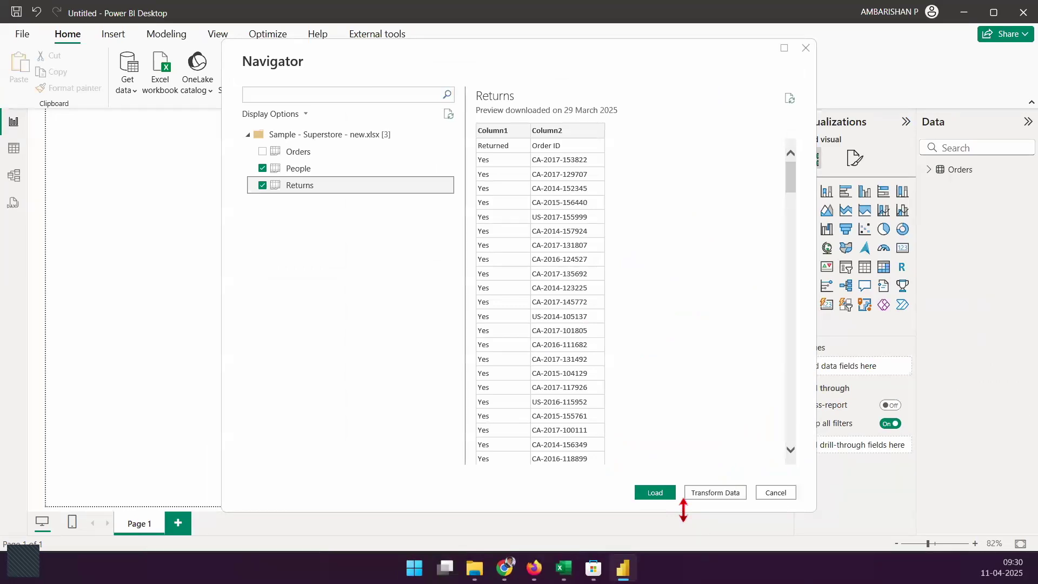
- Check the Returned and Order ID row in the Returns preview and open the selected sheets in Power Query Editor for transformation
drag(673, 453, 645, 514)
drag(639, 474, 666, 514)
drag(472, 157, 592, 149)
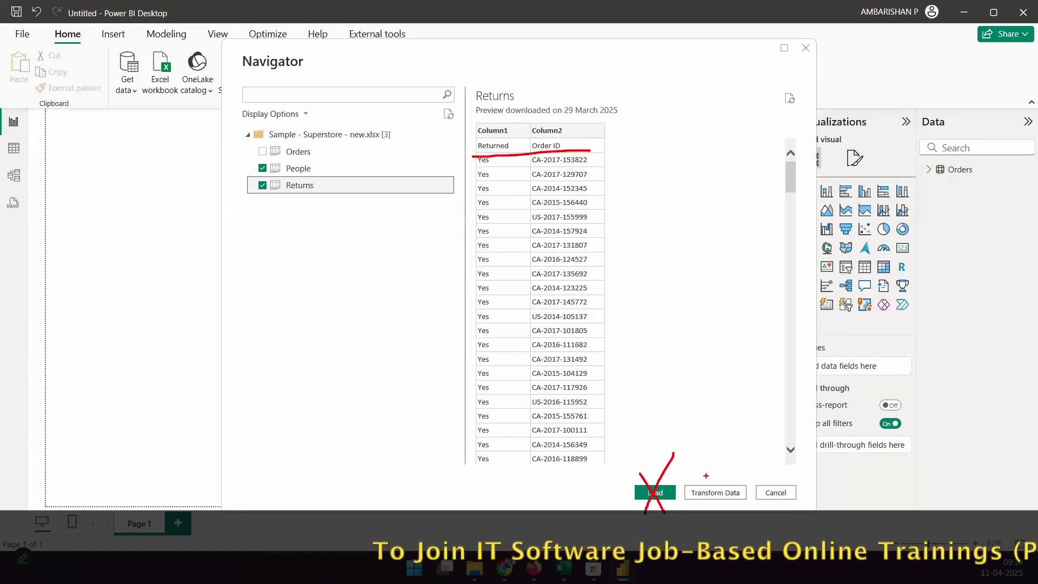
drag(707, 470, 790, 395)
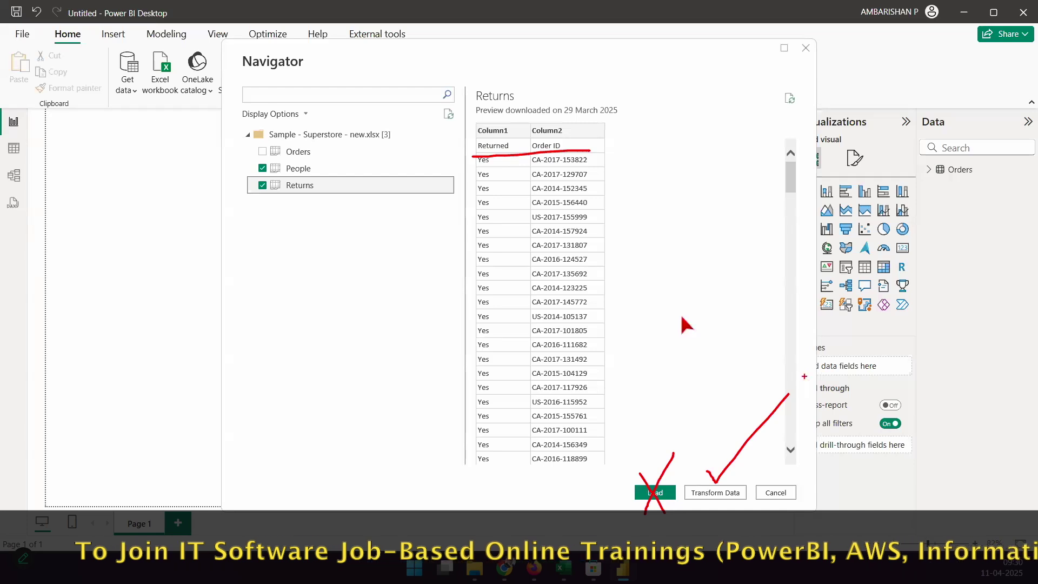
key(Escape)
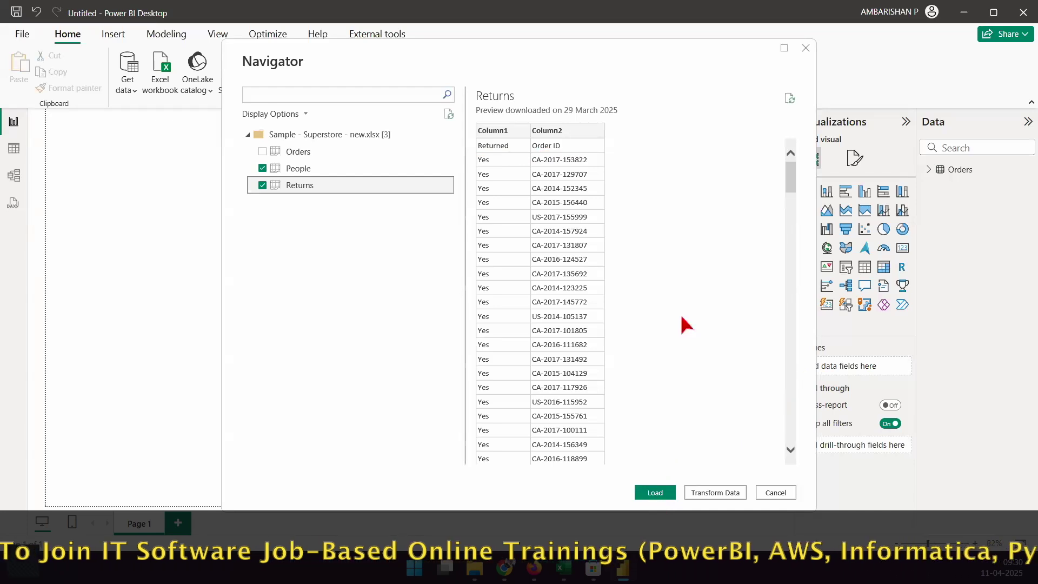
click(706, 492)
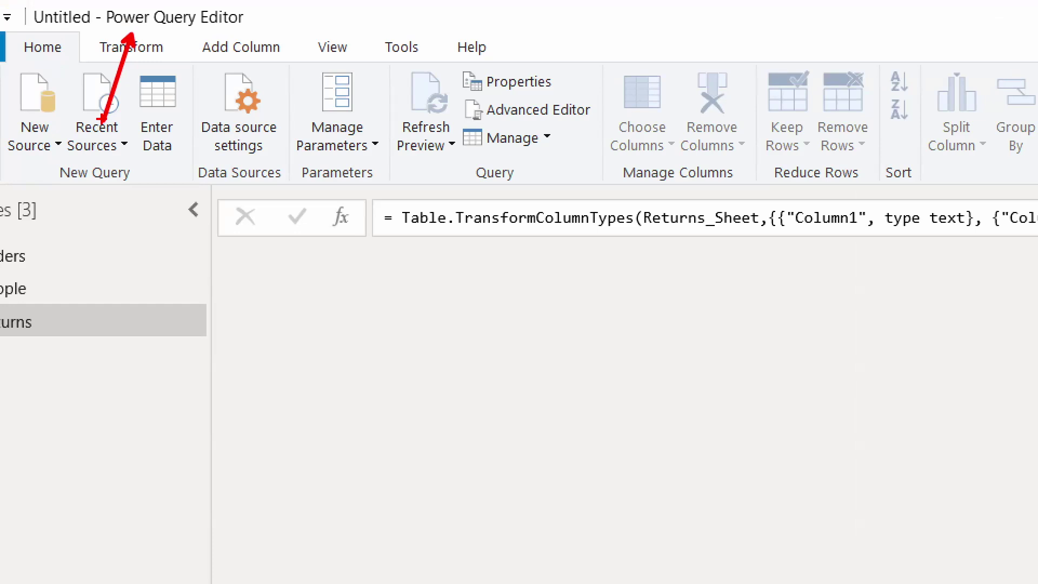
- Check the window title to identify Power Query Editor as the tool for transforming the data
drag(105, 31, 252, 30)
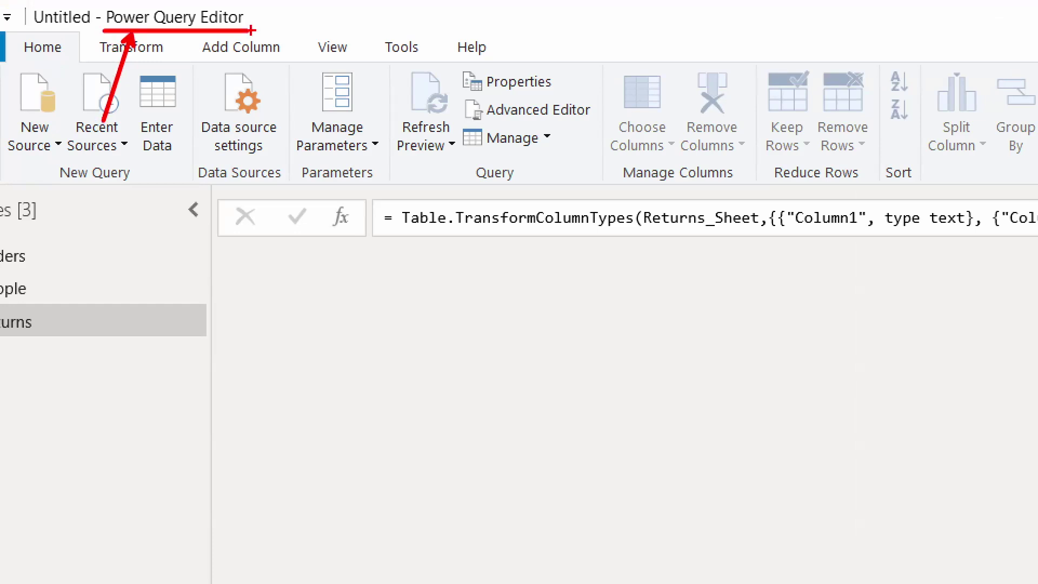
mouse_move(193, 51)
mouse_down()
mouse_move(206, 79)
mouse_move(248, 43)
mouse_up()
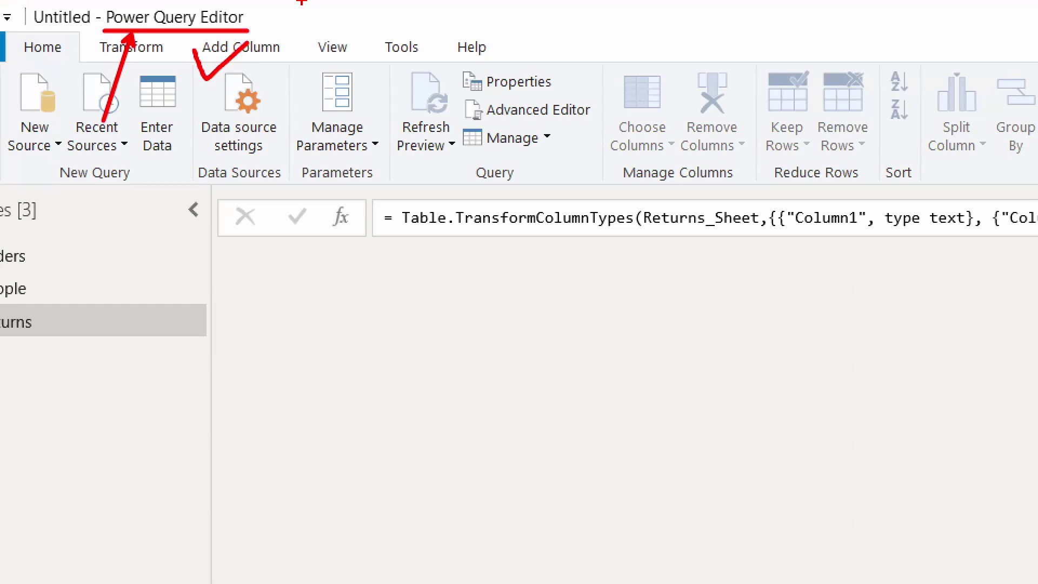
key(Escape)
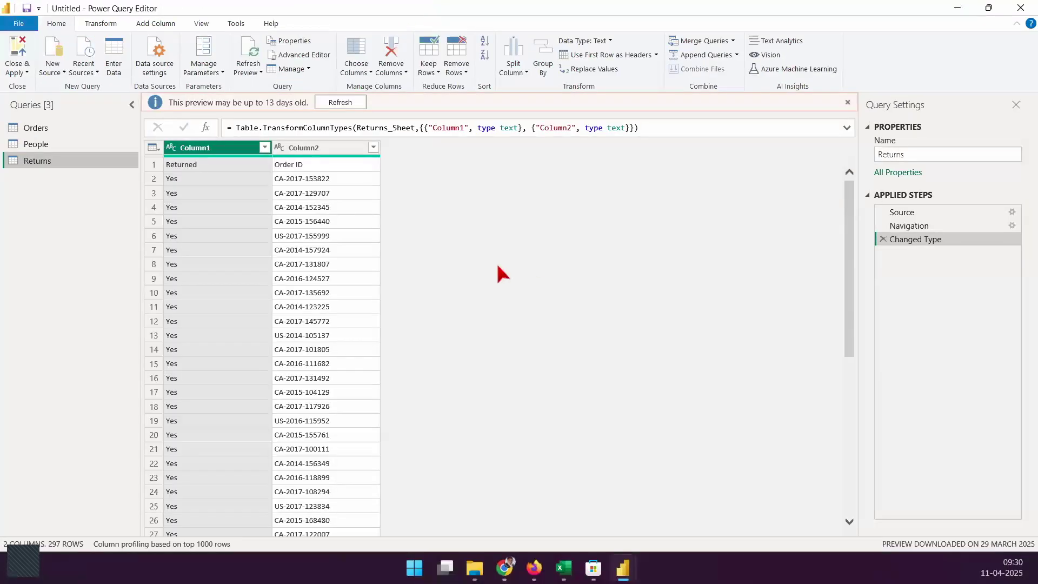
- Reduce the Power Query Editor to a smaller floating window over Power BI Desktop so both are visible
key(super+Down)
drag(628, 246, 626, 238)
click(865, 234)
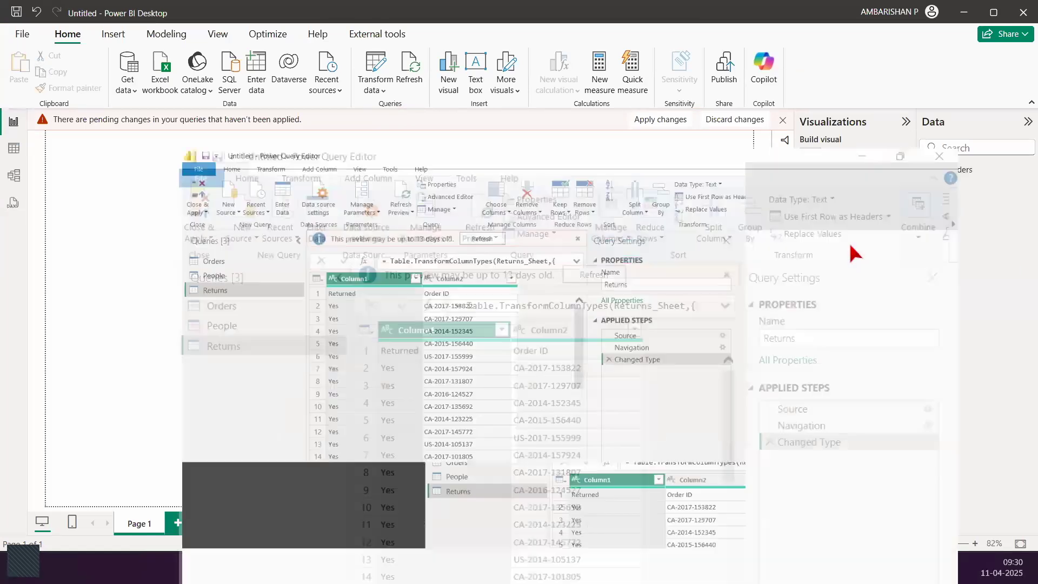
click(989, 9)
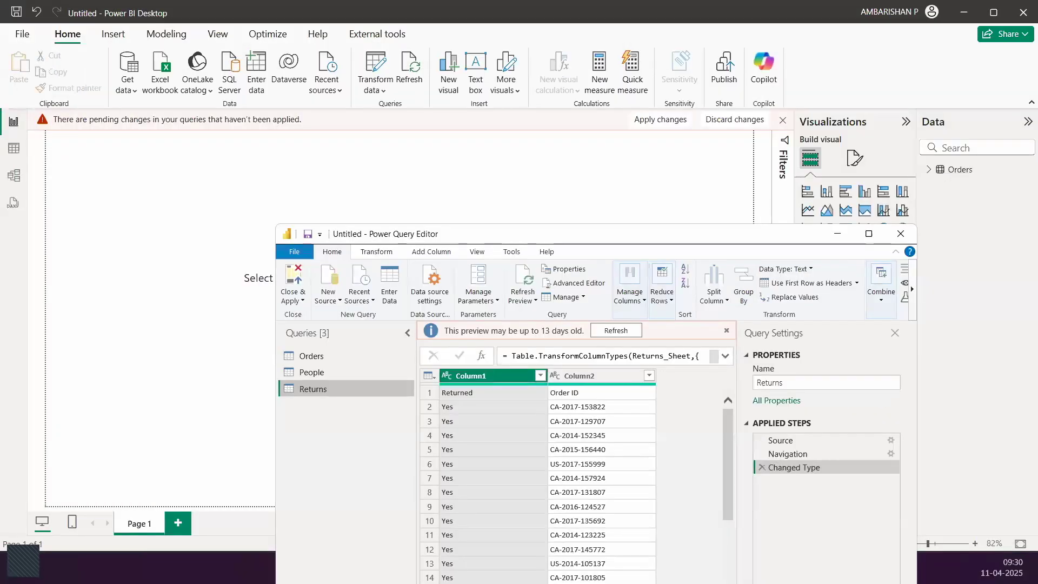
- Compare the Get data command in Power BI Desktop with the Returns query in Power Query Editor as the extract and transform stages
drag(567, 389, 567, 448)
drag(537, 403, 598, 383)
mouse_move(567, 348)
mouse_down()
mouse_move(526, 427)
mouse_move(608, 372)
mouse_move(543, 361)
mouse_up()
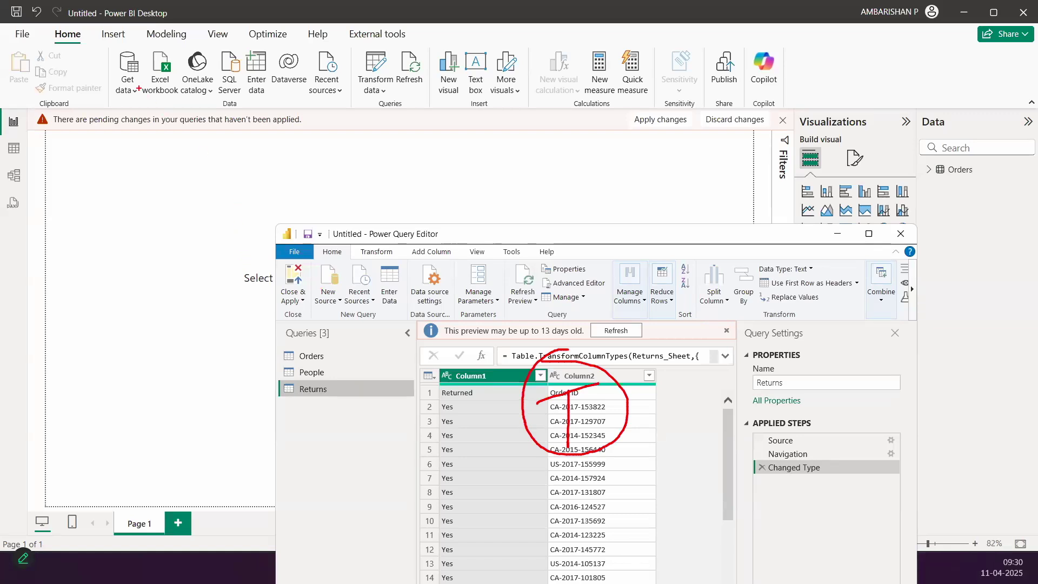
drag(106, 43, 147, 107)
mouse_move(92, 125)
mouse_down()
mouse_move(93, 162)
mouse_move(113, 158)
mouse_move(102, 110)
mouse_move(67, 156)
mouse_move(110, 182)
mouse_move(125, 114)
mouse_up()
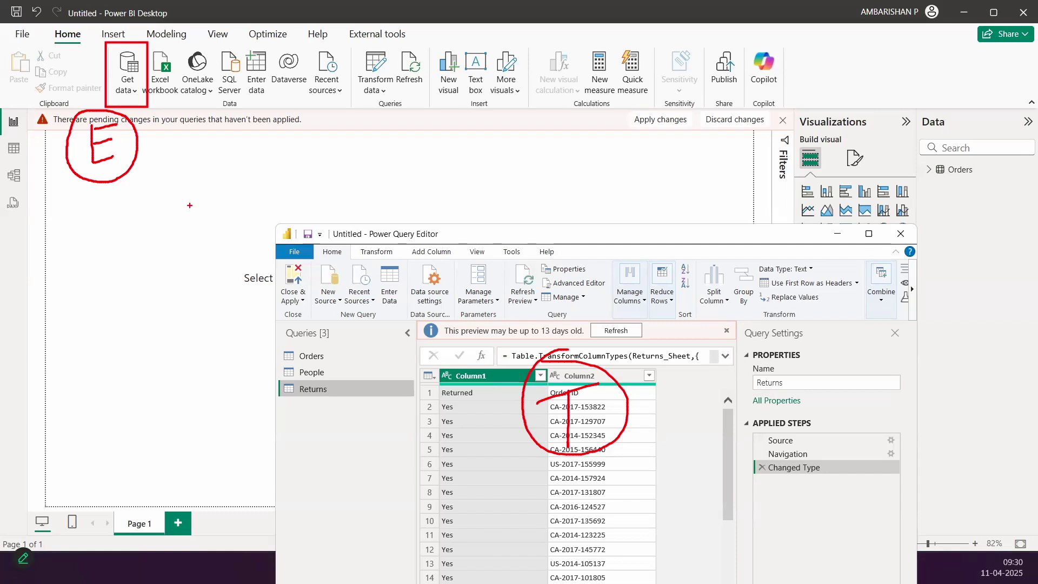
drag(457, 372, 476, 354)
mouse_move(132, 155)
mouse_down()
mouse_move(142, 181)
mouse_move(351, 385)
mouse_move(508, 411)
mouse_move(490, 401)
mouse_move(473, 428)
mouse_up()
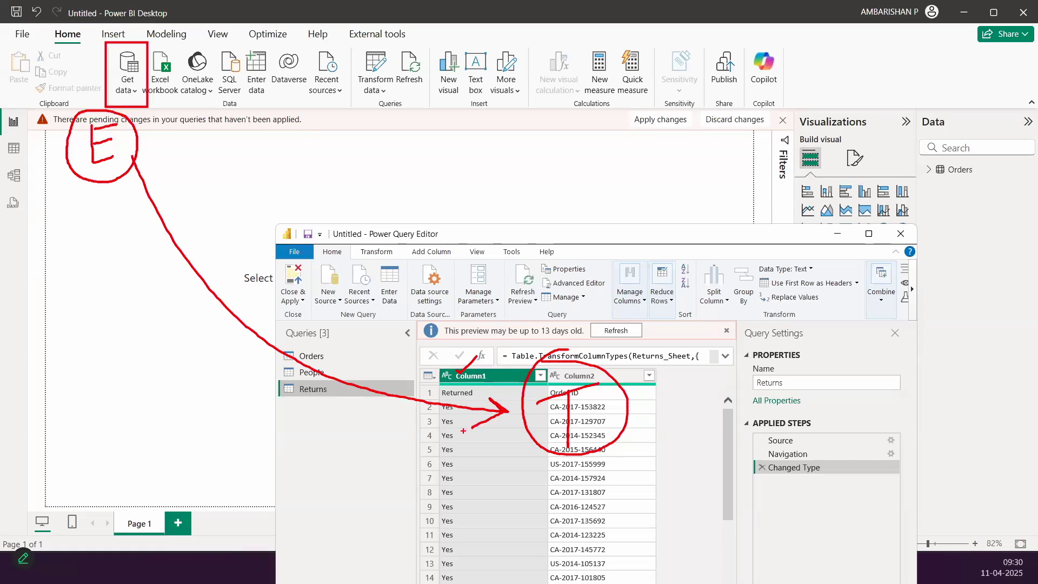
- Trace the path from Get data through Power Query Editor to the Data pane as the extract, transform and load stages
drag(645, 386, 688, 353)
key(ctrl+z)
mouse_move(635, 416)
mouse_down()
mouse_move(747, 411)
mouse_move(946, 221)
mouse_move(955, 266)
mouse_up()
drag(963, 183, 991, 205)
mouse_move(980, 166)
mouse_down()
mouse_move(945, 181)
mouse_move(997, 230)
mouse_move(952, 174)
mouse_up()
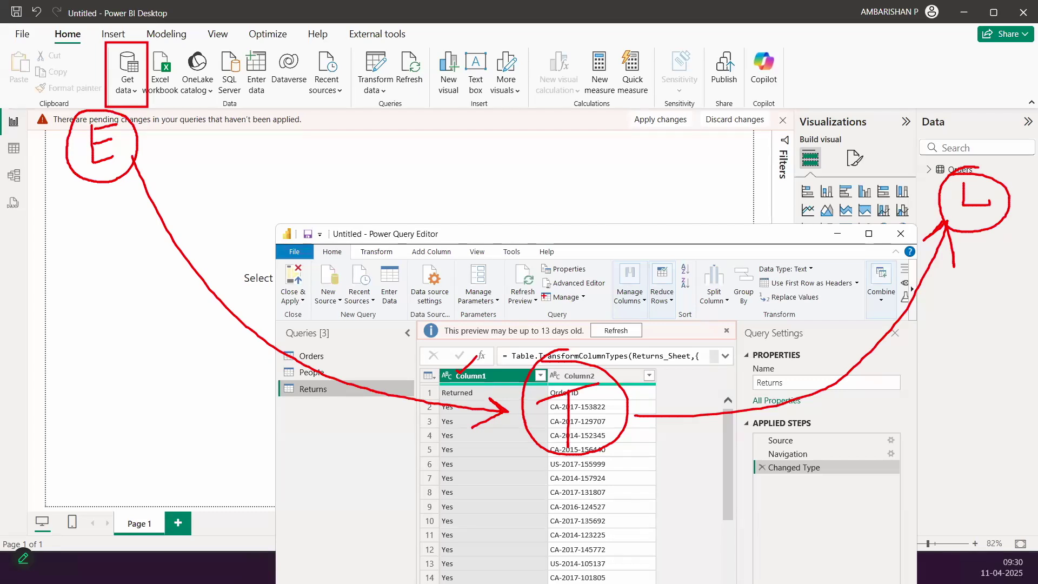
mouse_move(138, 132)
mouse_down()
mouse_move(151, 139)
mouse_move(208, 83)
mouse_up()
mouse_move(557, 320)
mouse_down()
mouse_move(562, 328)
mouse_move(605, 283)
mouse_up()
mouse_move(936, 157)
mouse_down()
mouse_move(947, 167)
mouse_move(1018, 103)
mouse_up()
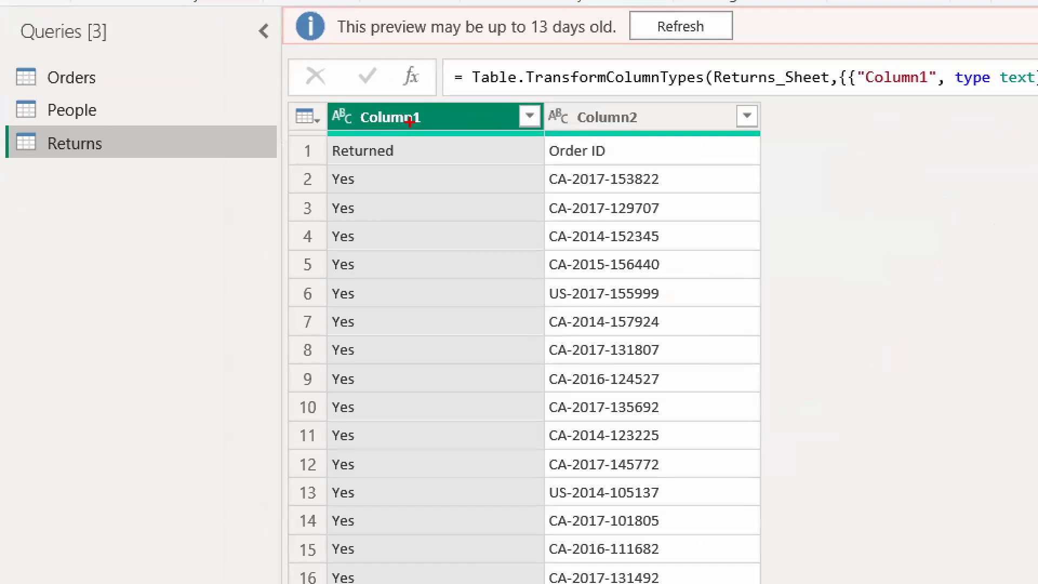
- Examine the generic Column1 and Column2 headers of the Returns query and the transformation commands available in Power Query Editor
drag(413, 114, 460, 61)
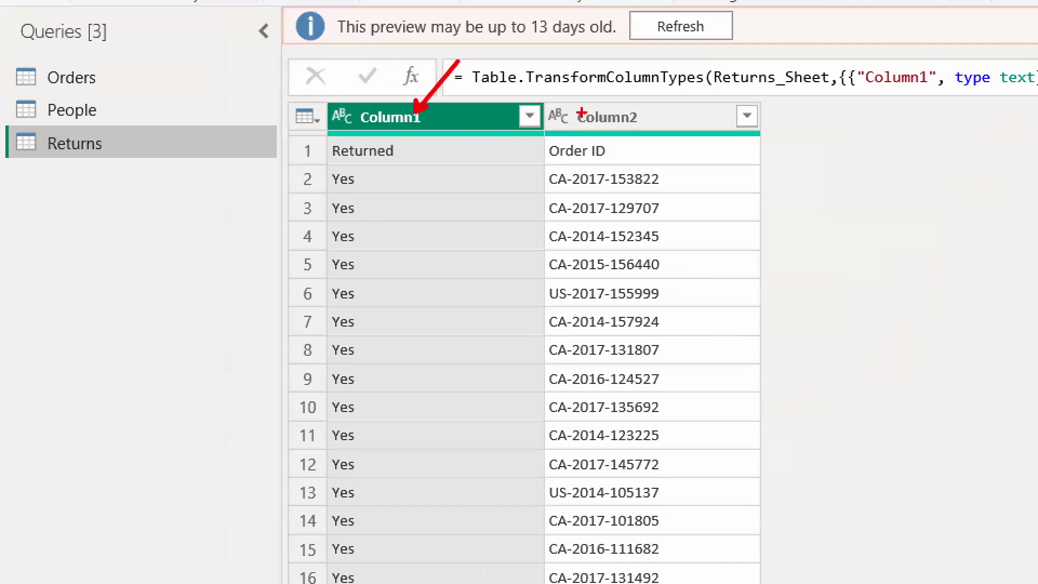
drag(700, 114, 739, 61)
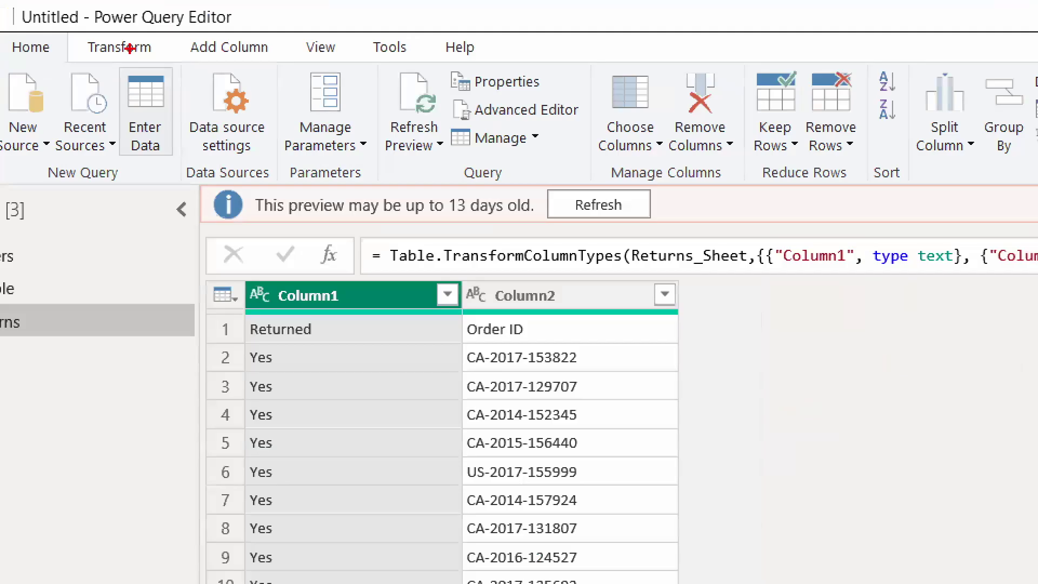
drag(92, 67, 110, 17)
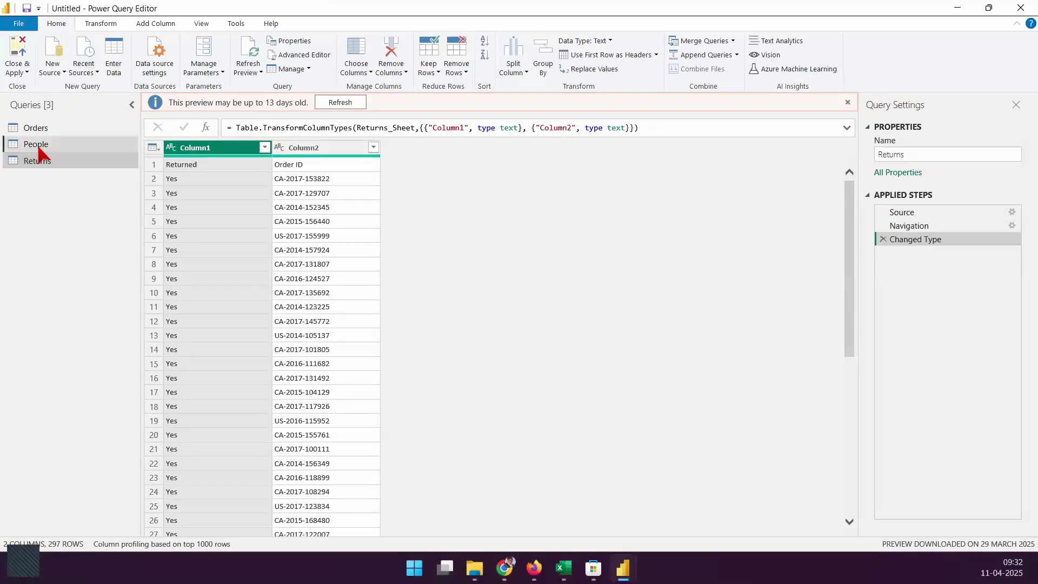
- Open the People query and compare its first row, Region and Managers, with the Column1 and Column2 headers
click(39, 146)
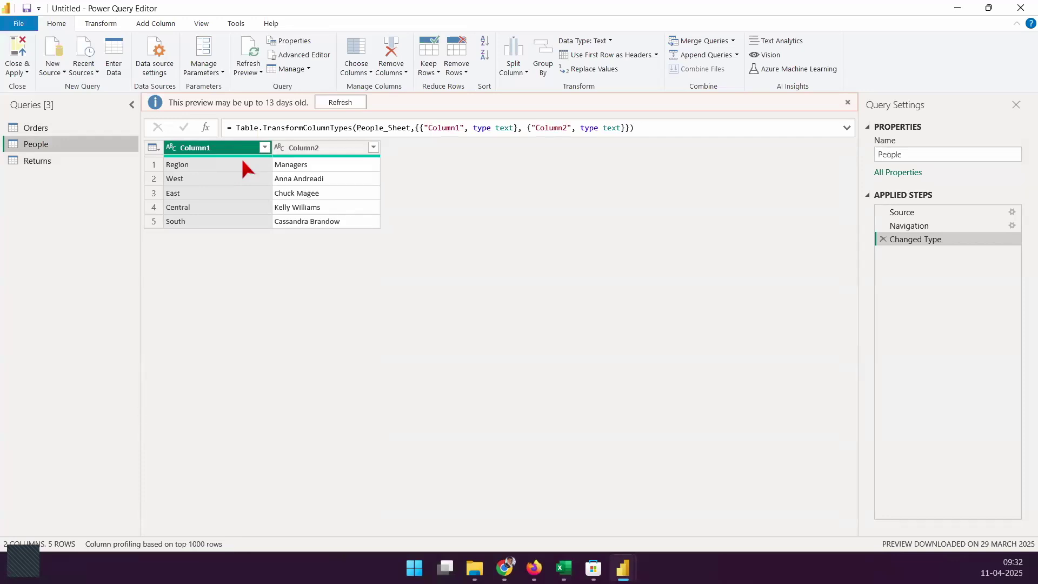
drag(496, 204, 495, 285)
drag(451, 211, 537, 201)
mouse_move(605, 167)
mouse_down()
mouse_move(421, 288)
mouse_move(499, 124)
mouse_up()
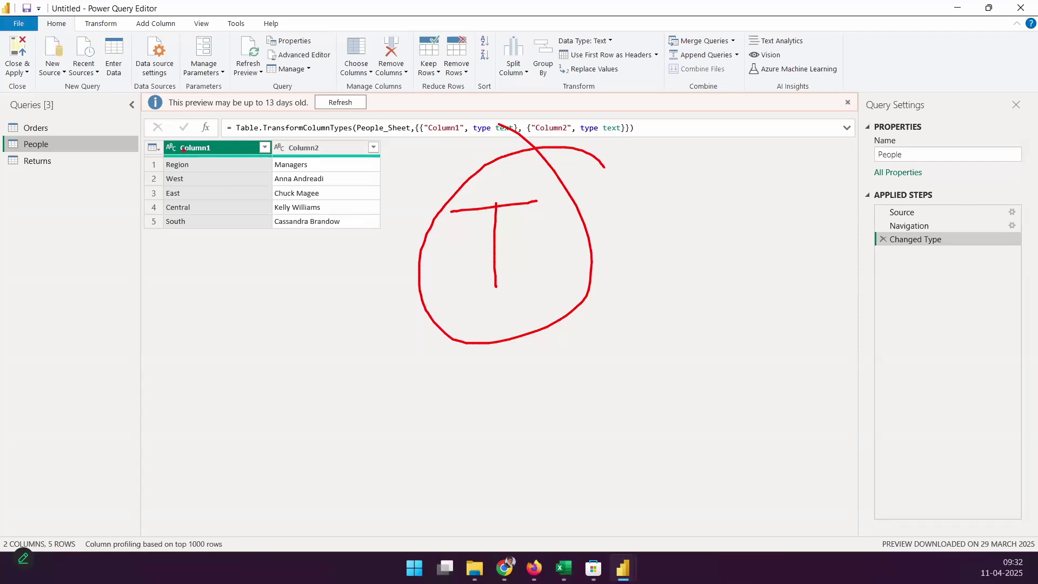
key(Escape)
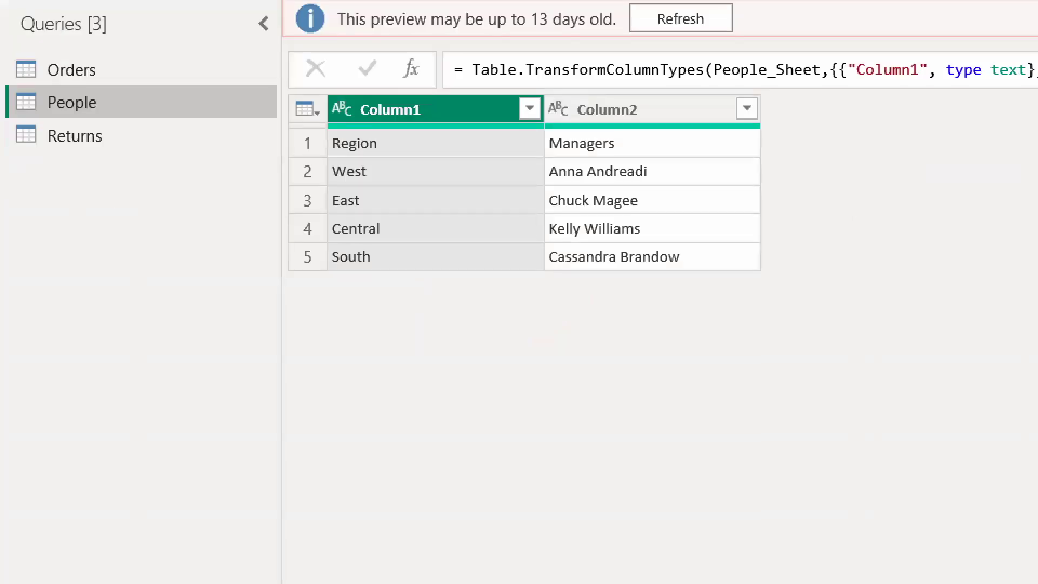
mouse_move(326, 128)
mouse_down()
mouse_move(598, 202)
mouse_move(783, 160)
mouse_up()
mouse_move(673, 144)
mouse_down()
mouse_move(720, 50)
mouse_move(649, 89)
mouse_move(670, 86)
mouse_move(691, 63)
mouse_up()
mouse_move(303, 140)
mouse_down()
mouse_move(312, 148)
mouse_move(355, 105)
mouse_up()
key(ctrl+z)
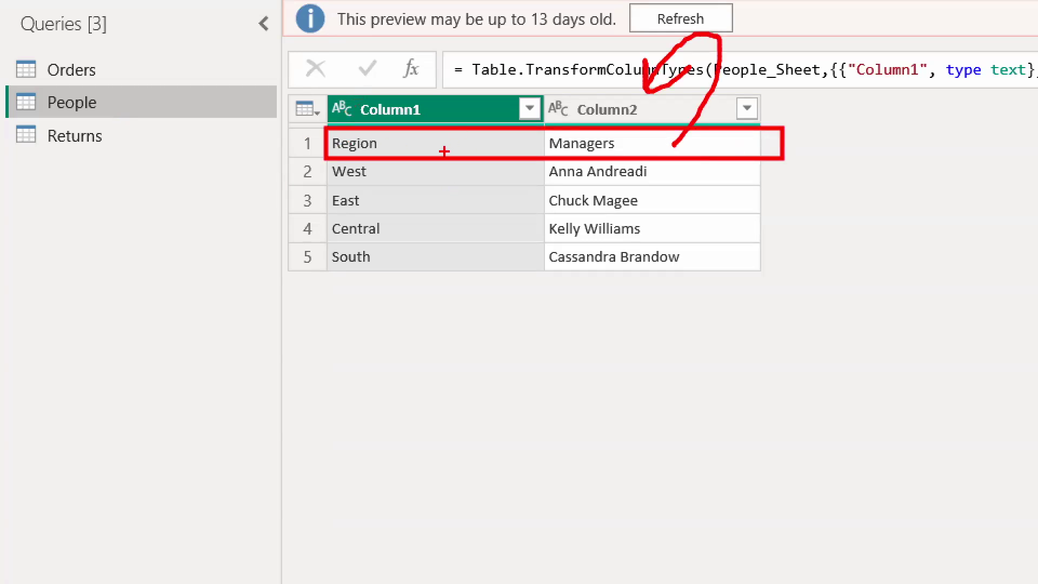
mouse_move(466, 143)
mouse_down()
mouse_move(447, 65)
mouse_move(427, 96)
mouse_up()
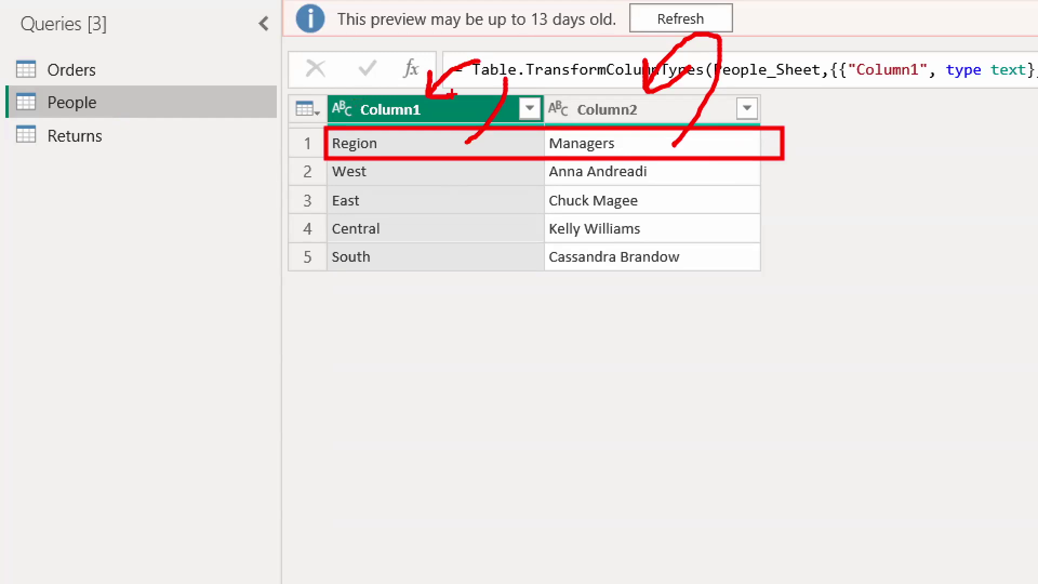
key(Escape)
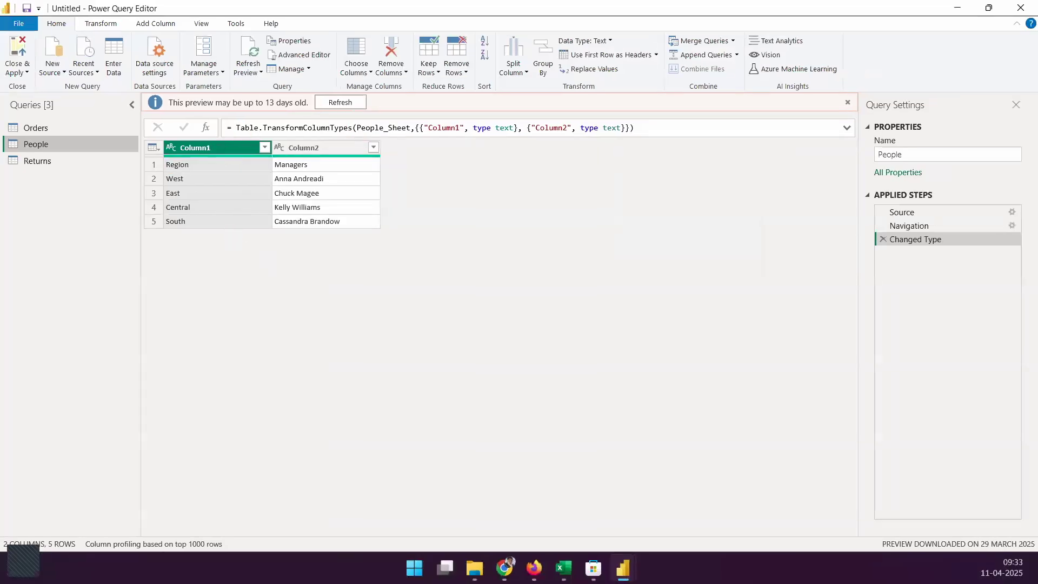
- Locate the Use First Row as Headers command among the transformation commands for the People query
drag(550, 45, 675, 68)
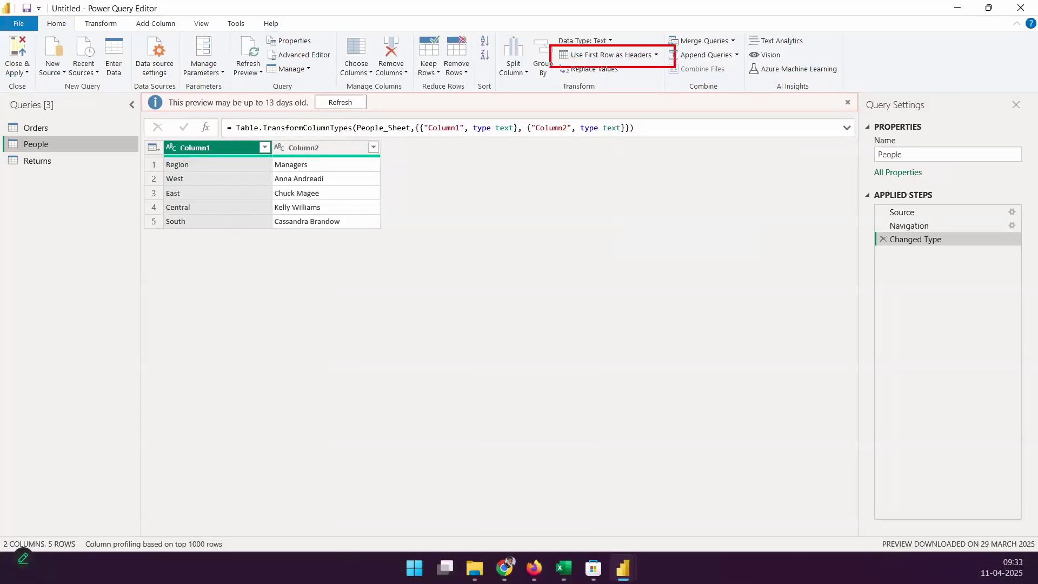
drag(684, 118, 652, 61)
drag(35, 14, 83, 37)
drag(45, 87, 64, 31)
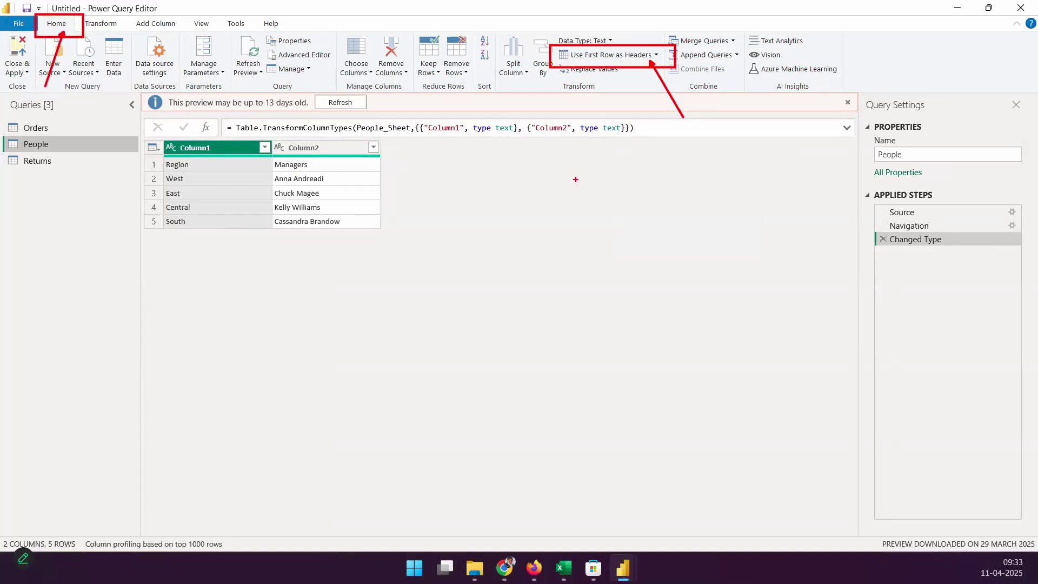
drag(641, 43, 669, 22)
key(Escape)
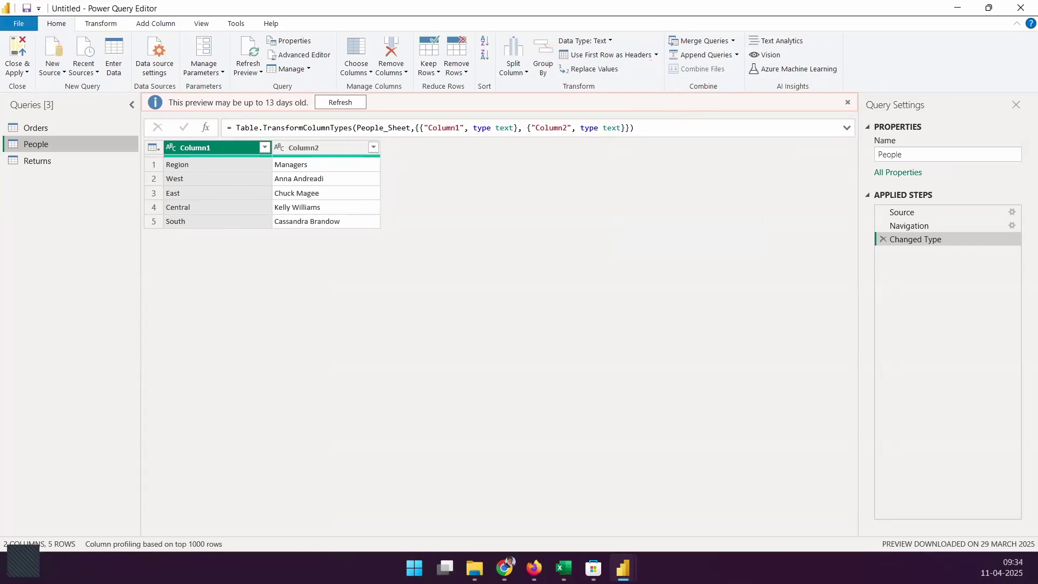
key(ctrl+1)
click(621, 71)
drag(614, 65, 684, 149)
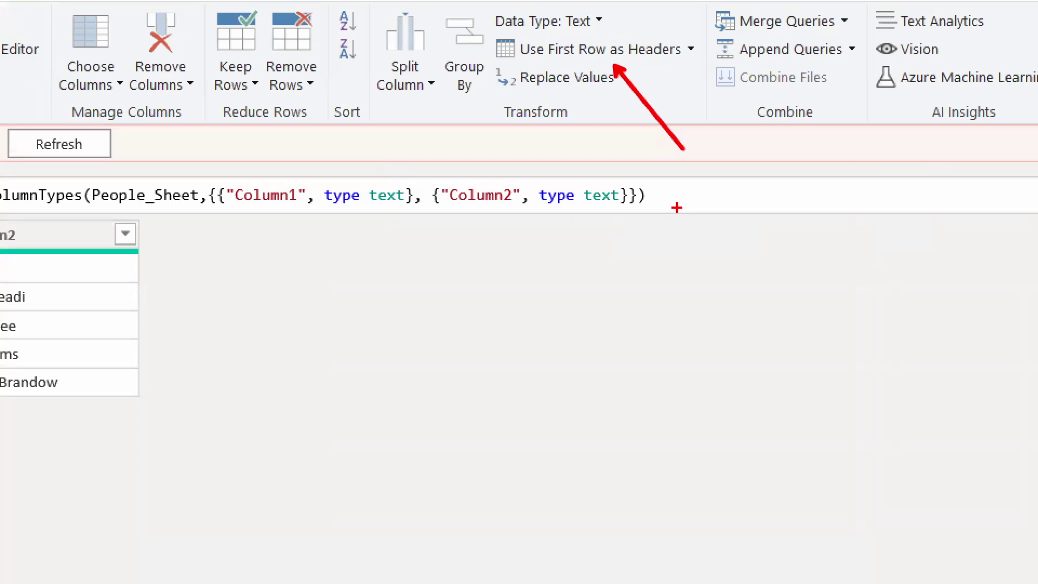
key(Escape)
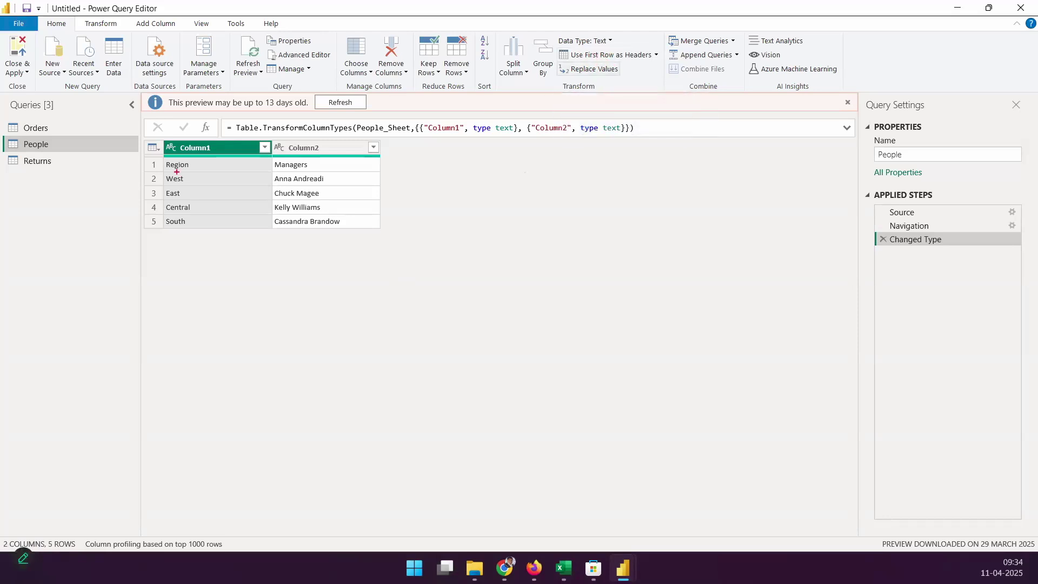
- Promote the first row of the People query, Region and Managers, to column headers
mouse_move(159, 157)
mouse_down()
mouse_move(358, 178)
mouse_move(397, 172)
mouse_move(356, 124)
mouse_move(312, 139)
mouse_up()
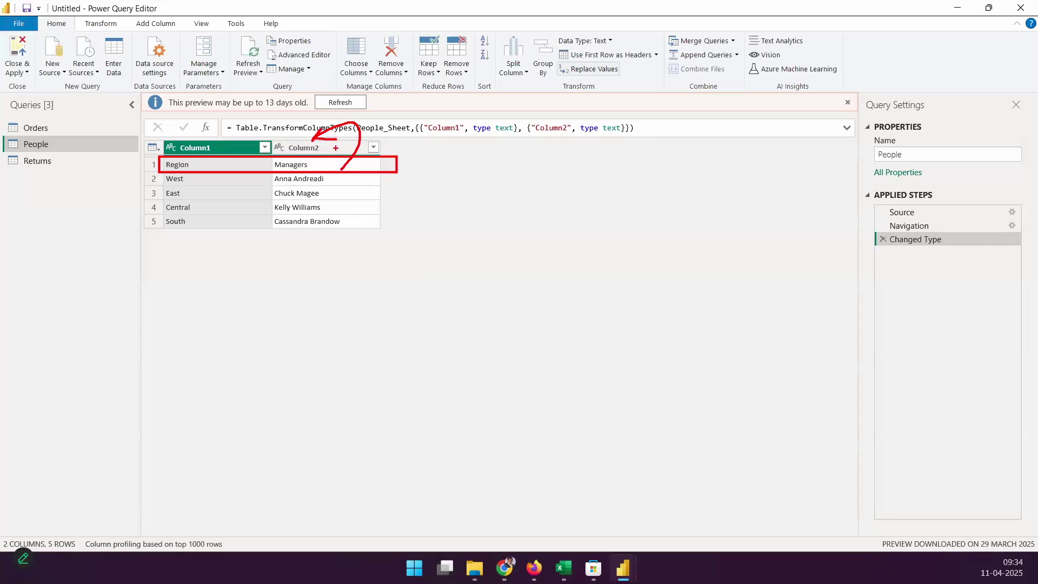
drag(615, 46, 648, 23)
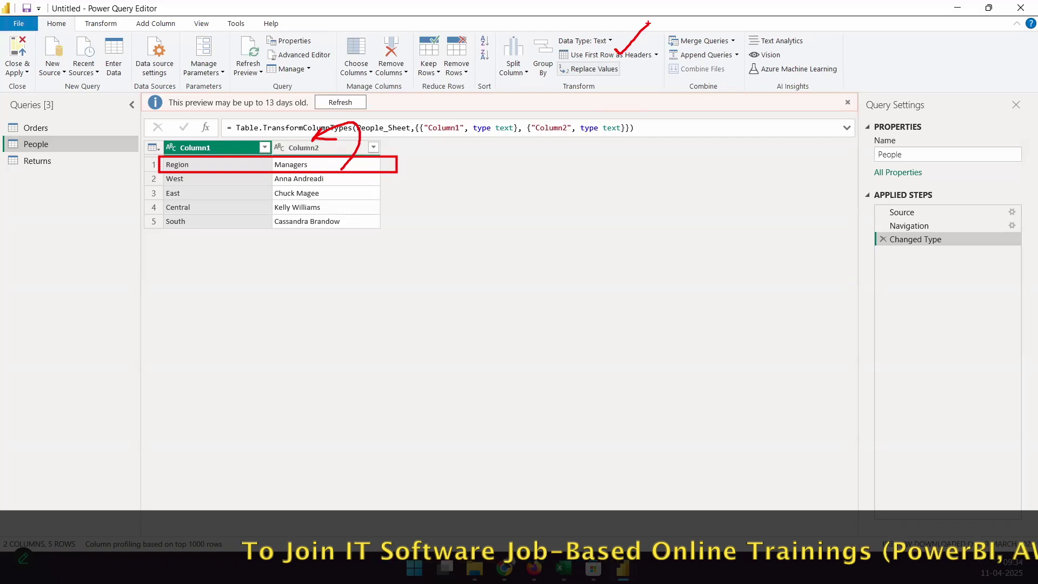
key(Escape)
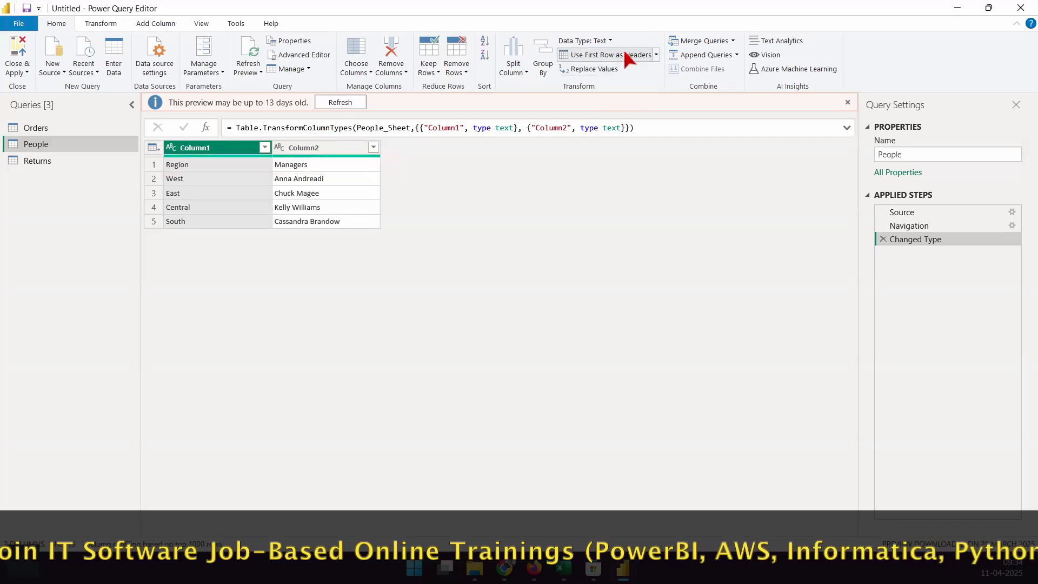
click(606, 55)
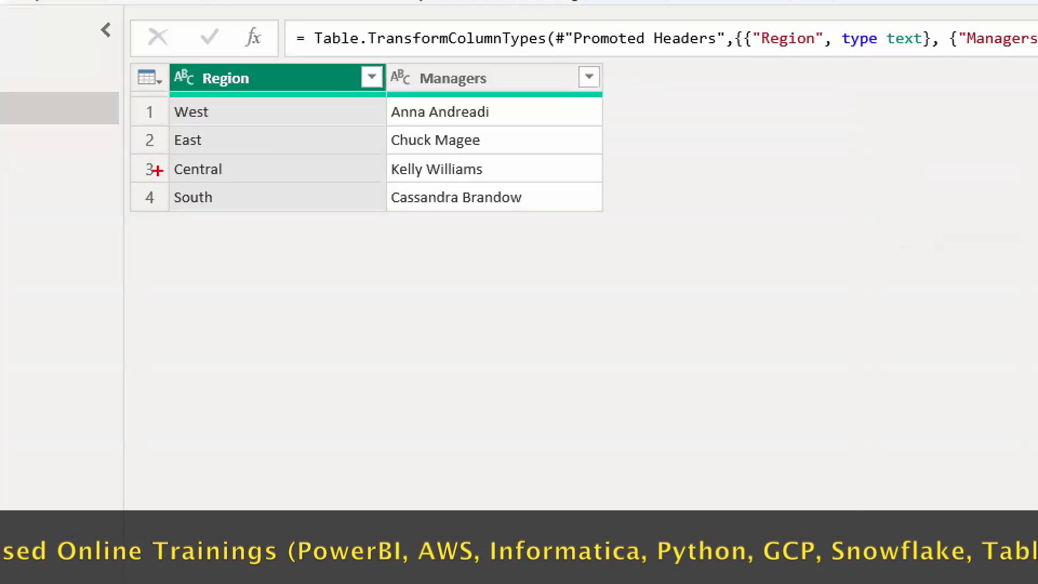
mouse_move(232, 102)
mouse_down()
mouse_move(422, 97)
mouse_move(551, 11)
mouse_move(457, 61)
mouse_move(523, 34)
mouse_up()
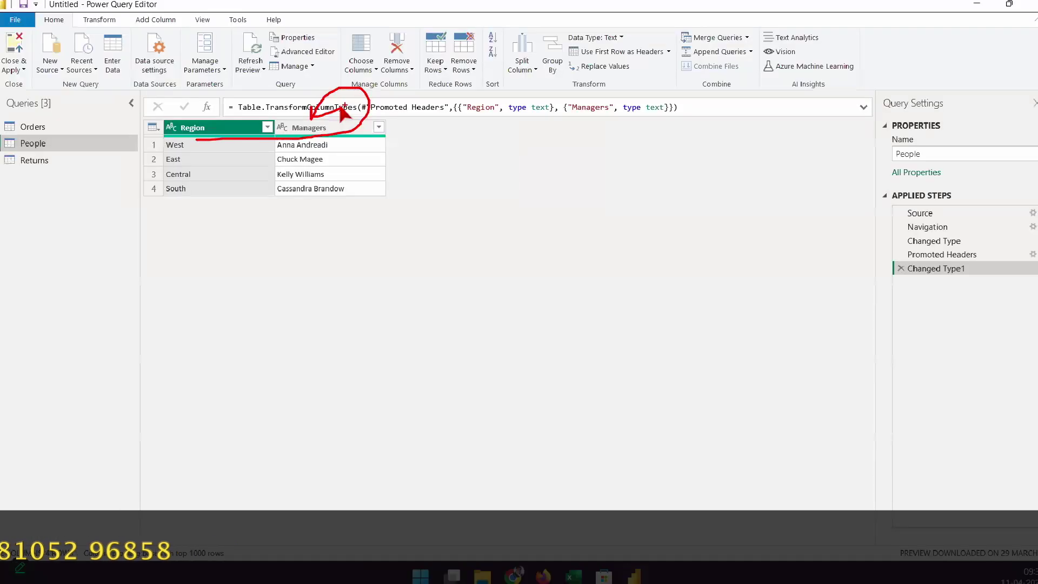
- Open the Returns query and compare the two places that offer Use First Row as Headers for its table
click(58, 159)
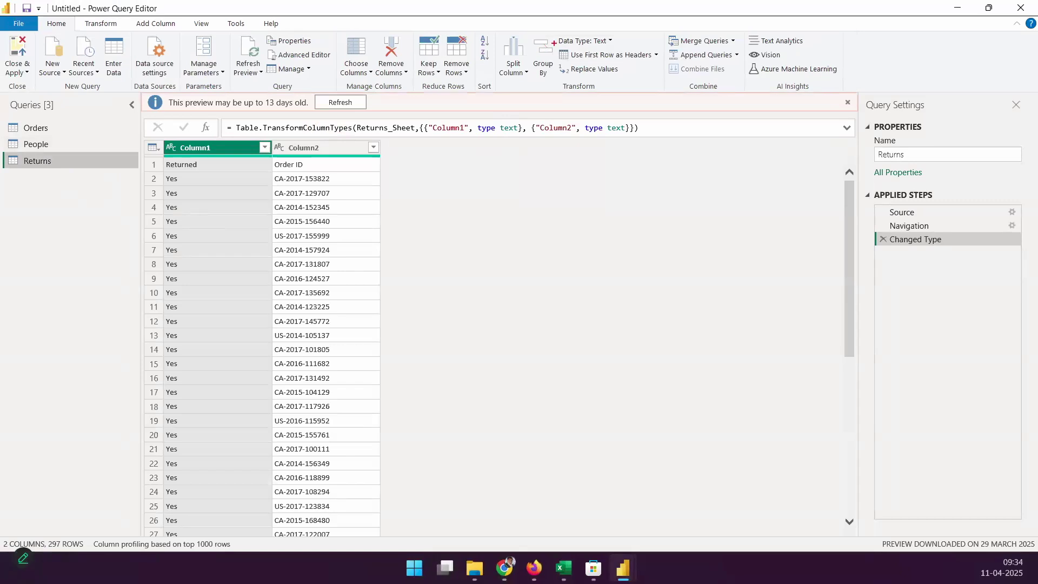
drag(635, 49, 686, 14)
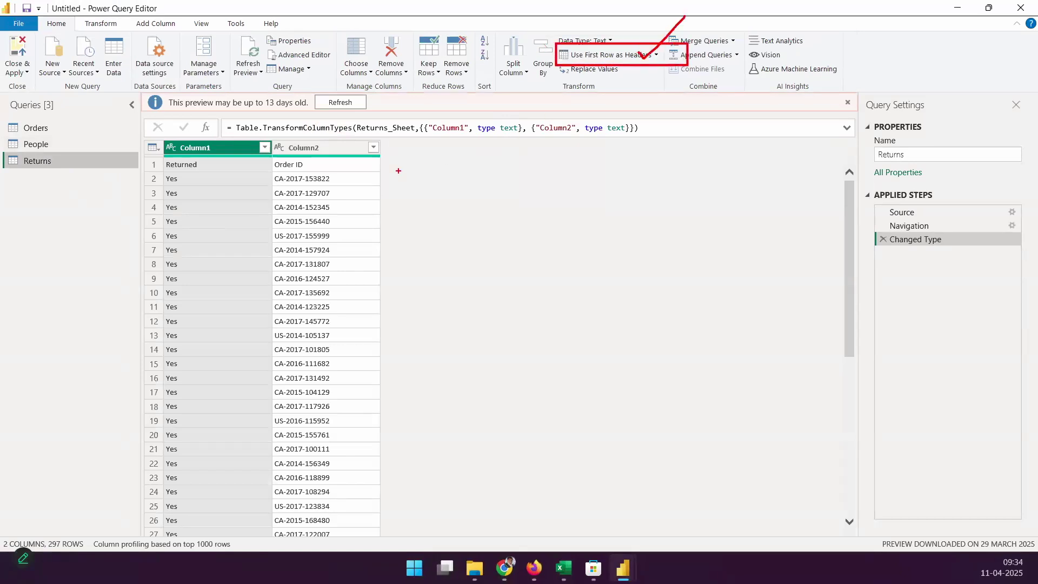
mouse_move(330, 162)
mouse_down()
mouse_move(426, 106)
mouse_move(326, 130)
mouse_move(364, 124)
mouse_up()
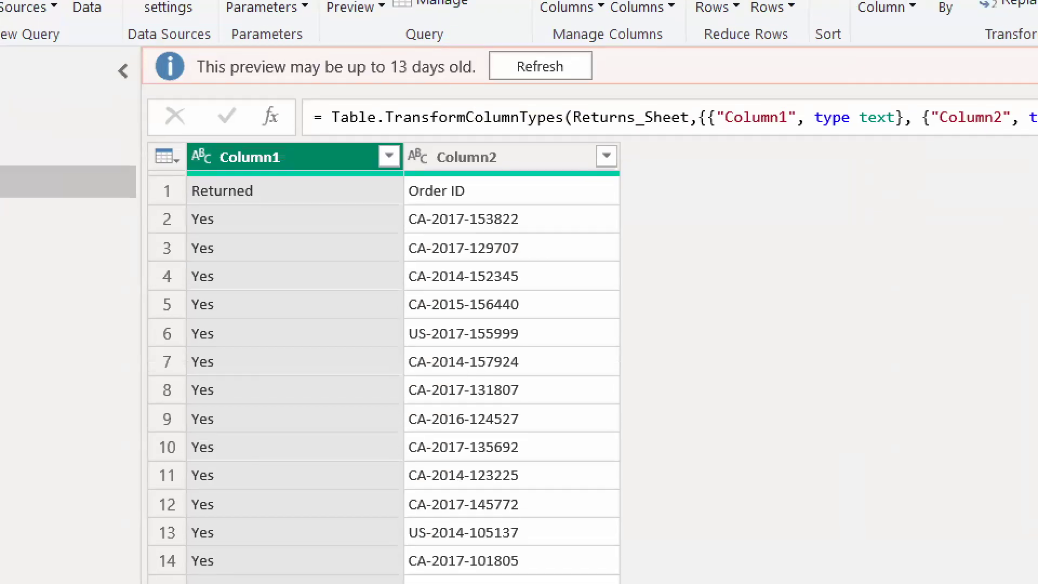
mouse_move(141, 135)
mouse_down()
mouse_move(166, 157)
mouse_move(146, 159)
mouse_move(126, 200)
mouse_up()
drag(111, 265, 99, 277)
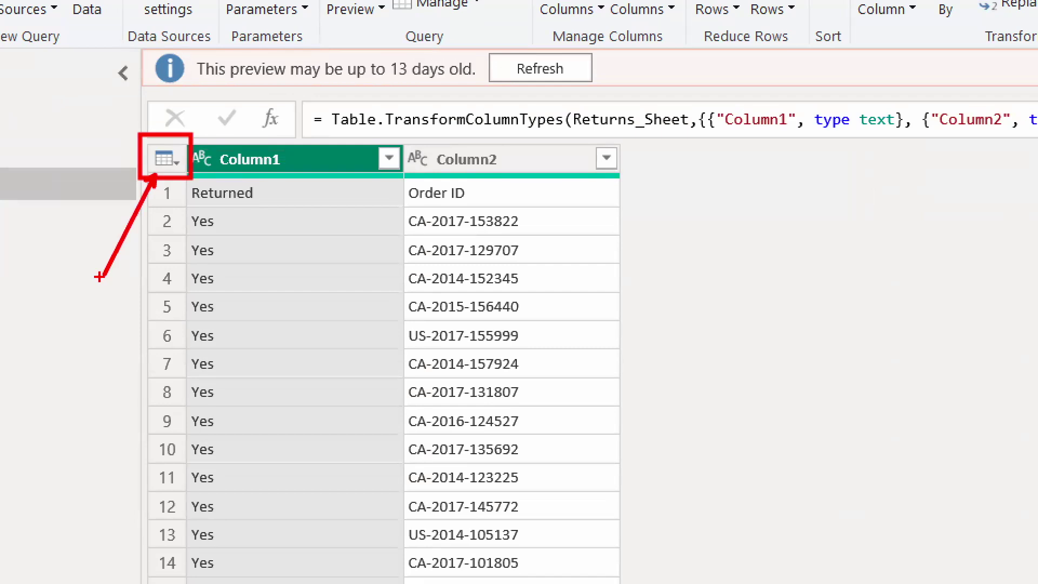
drag(185, 161, 245, 134)
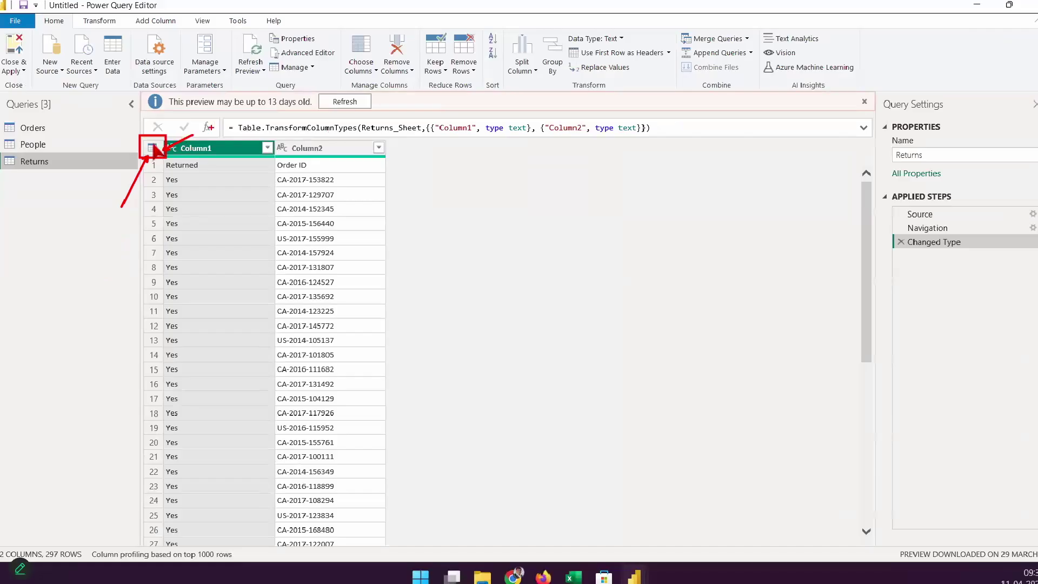
click(165, 159)
drag(138, 170, 320, 189)
drag(270, 182, 313, 158)
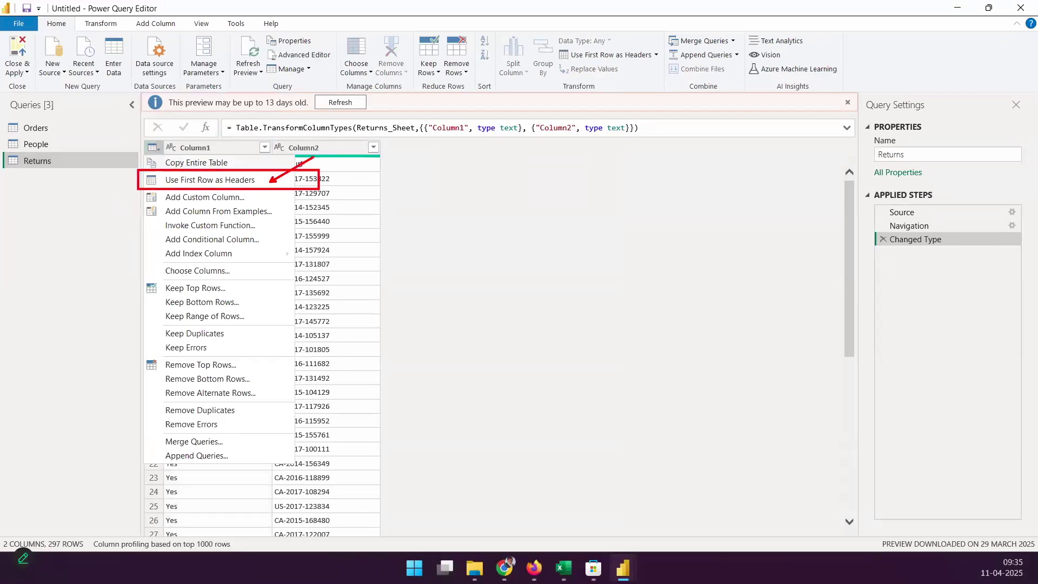
drag(112, 186, 189, 141)
drag(562, 55, 604, 41)
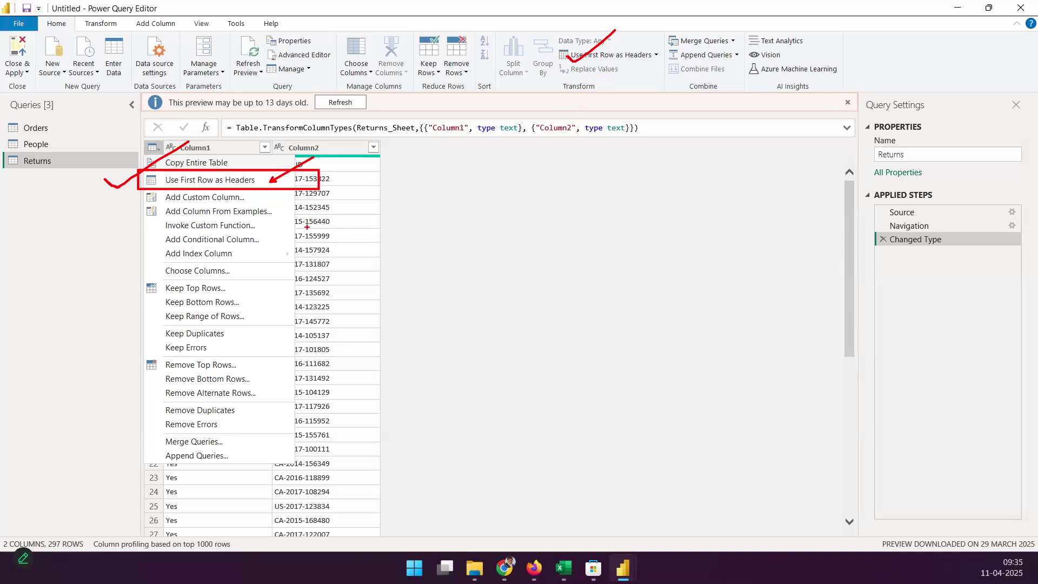
key(Escape)
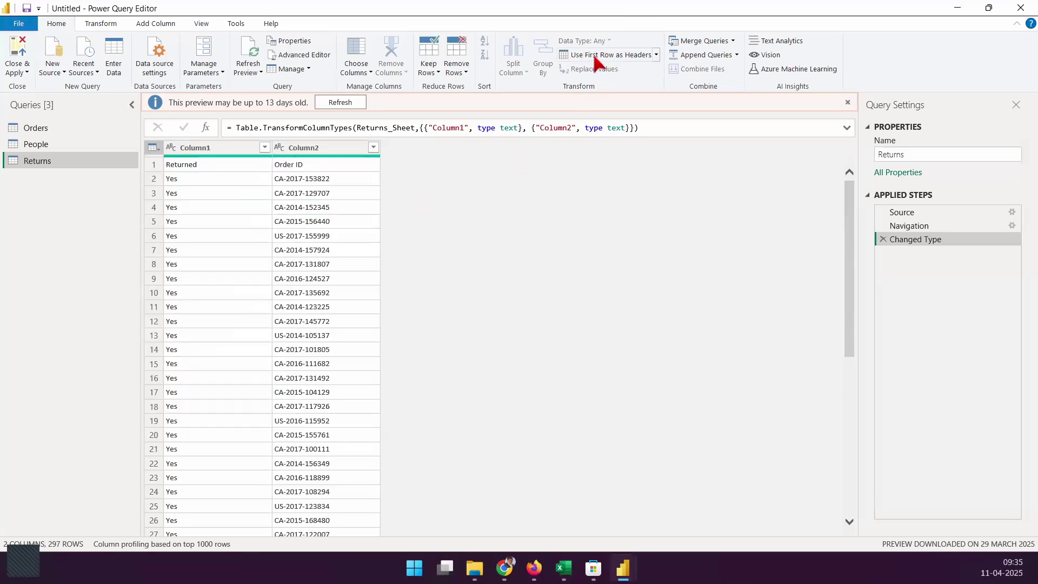
- Promote the first row of the Returns query, Returned and Order ID, to column headers using the table's own options
click(153, 148)
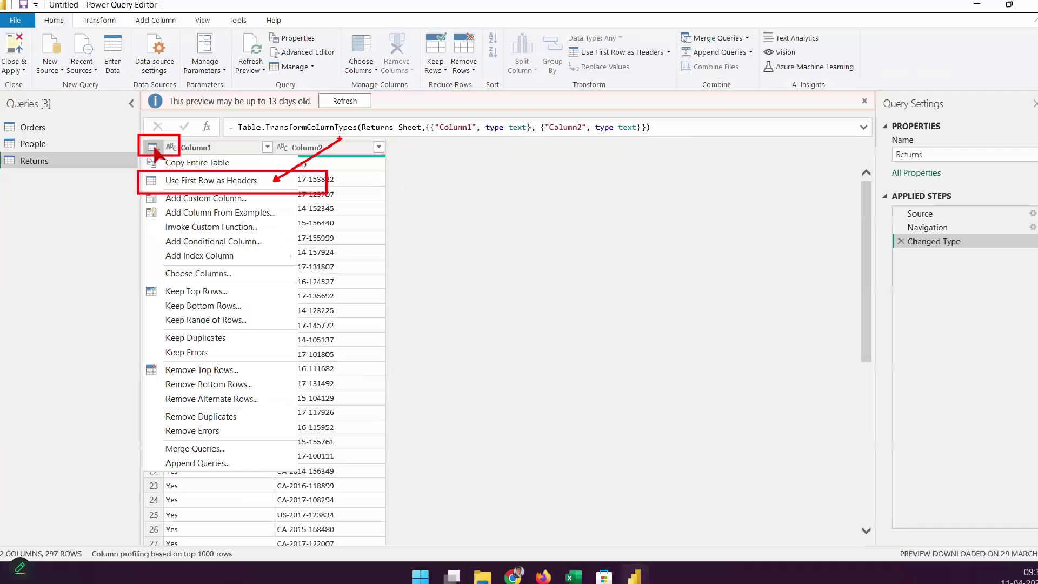
click(153, 147)
click(153, 147)
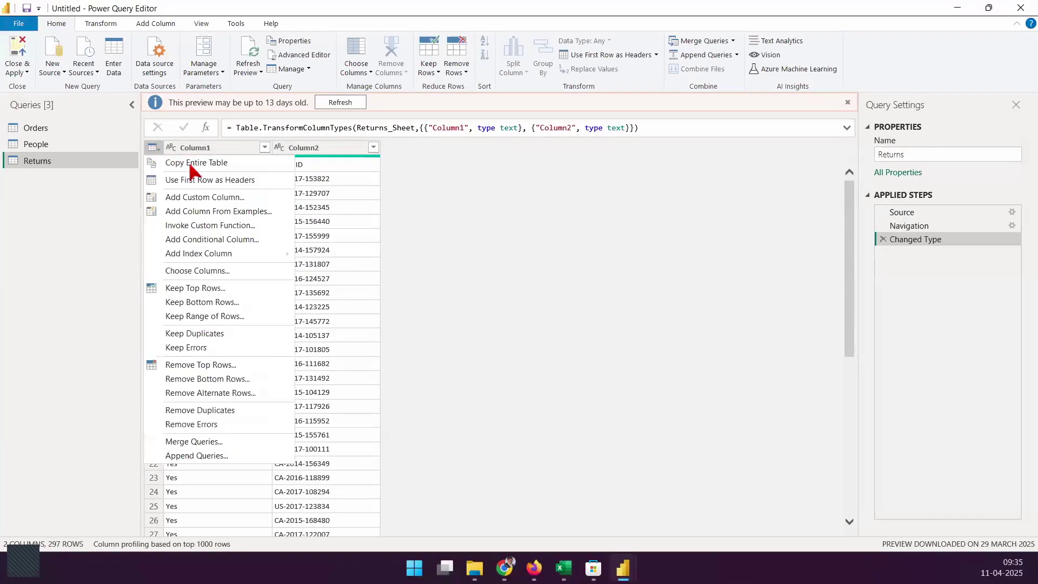
click(209, 180)
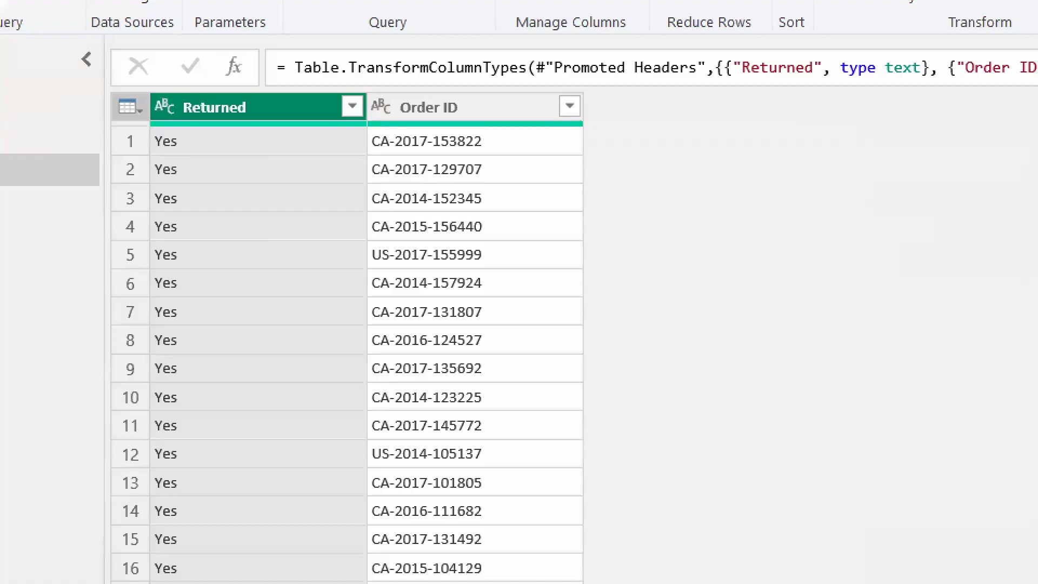
- Check the column headers of the Returns, People and Orders queries in turn
mouse_move(174, 137)
mouse_down()
mouse_move(370, 130)
mouse_move(383, 116)
mouse_up()
mouse_move(454, 75)
mouse_down()
mouse_move(480, 83)
mouse_move(471, 72)
mouse_move(580, 68)
mouse_up()
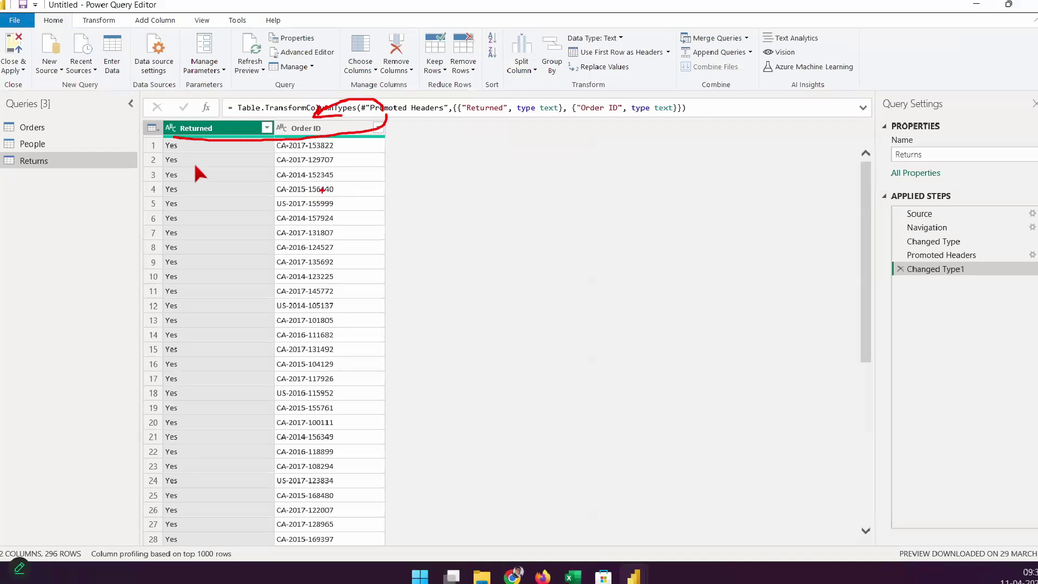
click(46, 145)
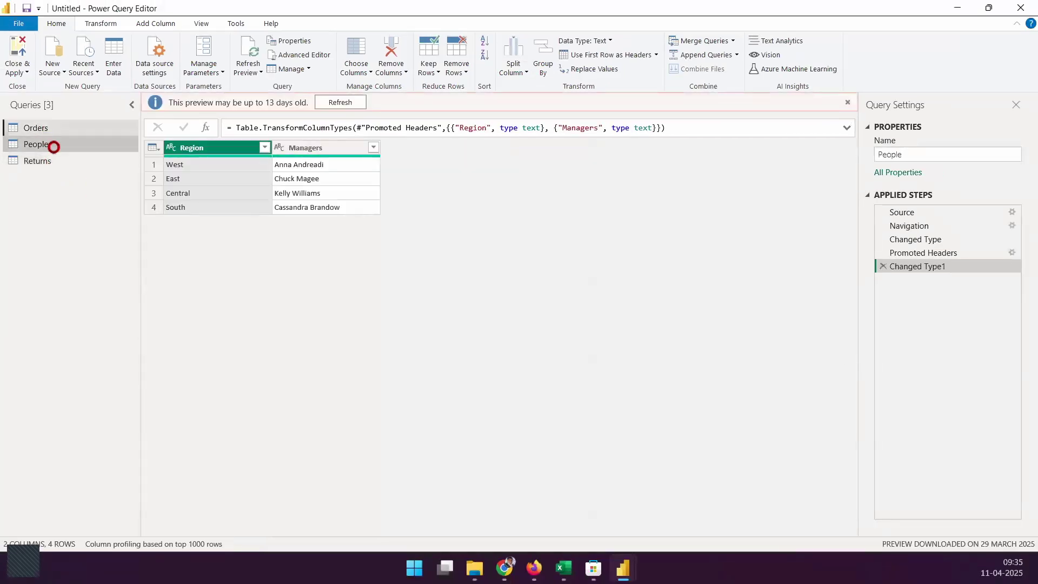
click(37, 128)
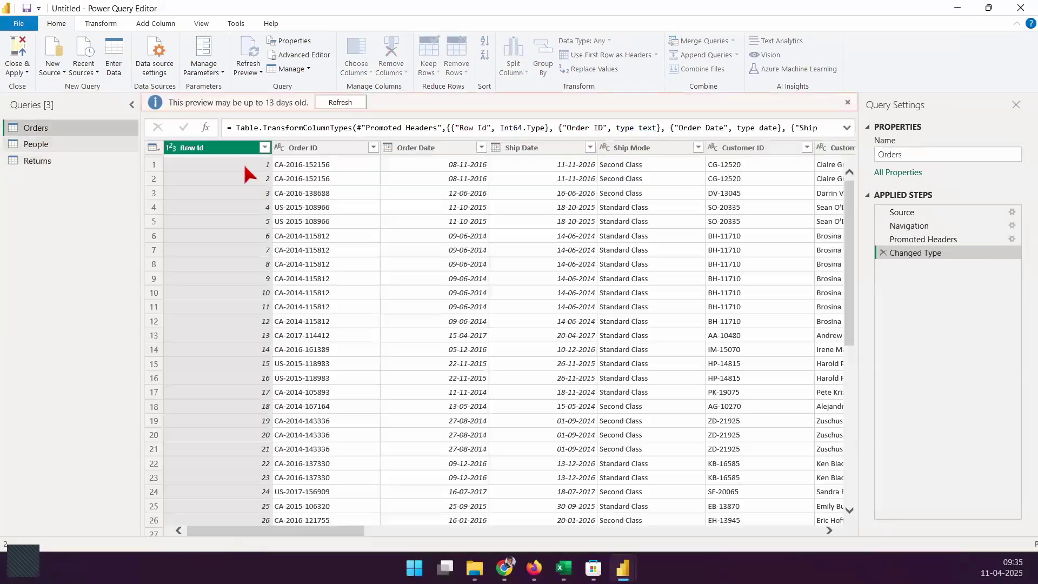
- Review the column headers of the People and Returns queries and restore the editor window to a smaller size over the report
click(46, 144)
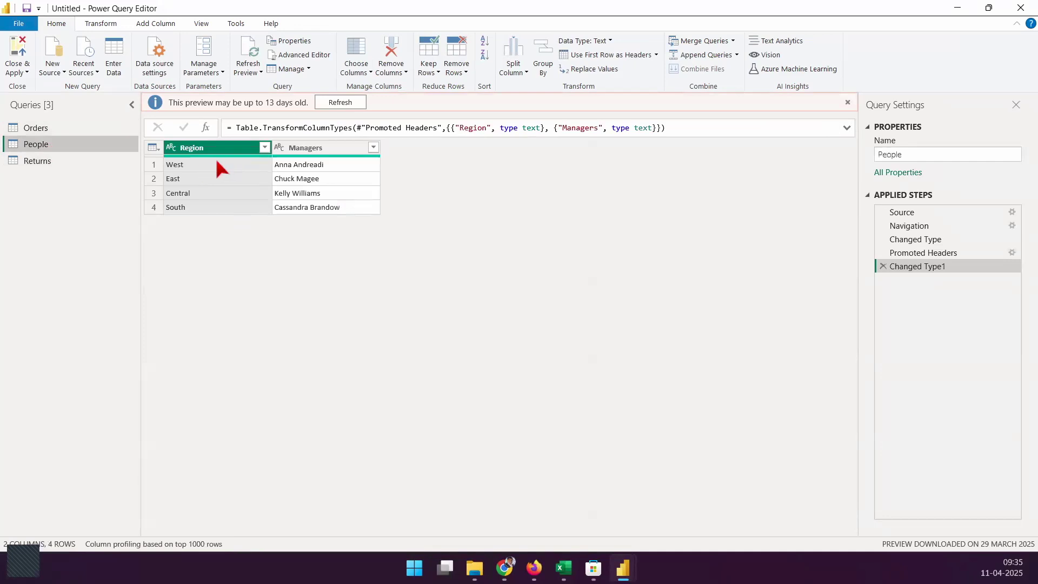
click(66, 160)
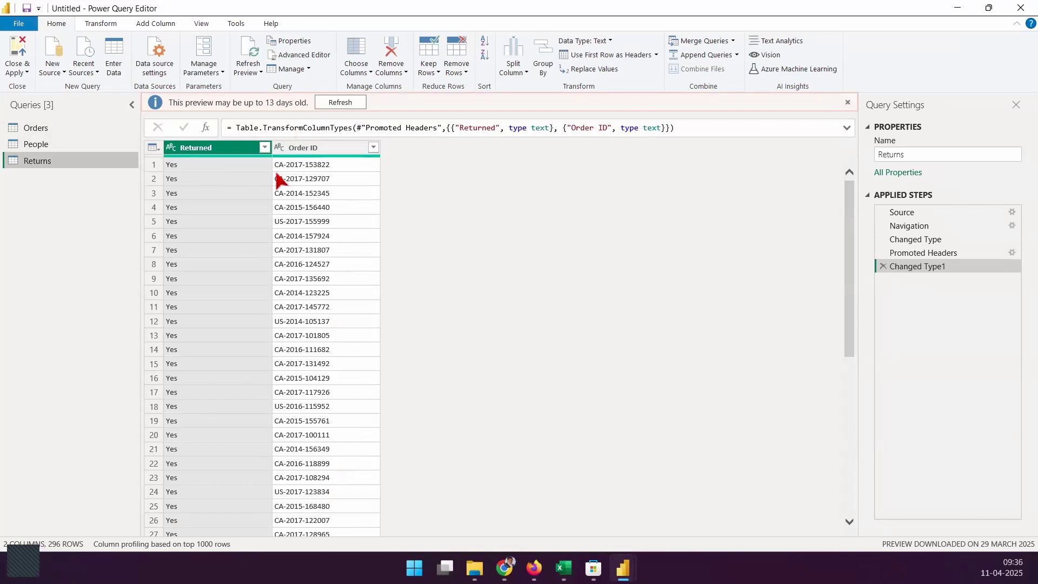
double_click(576, 19)
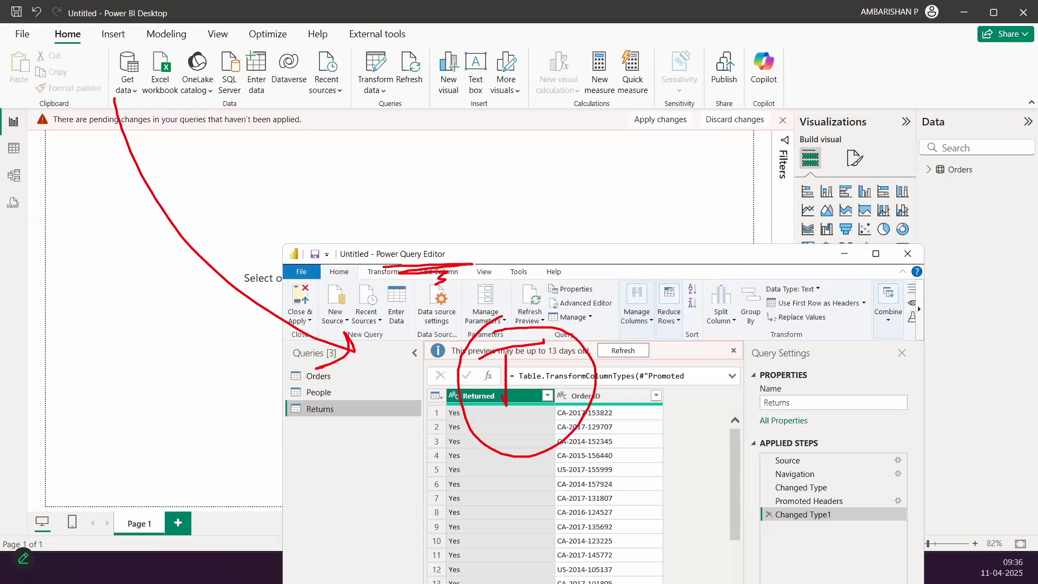
mouse_move(641, 411)
mouse_down()
mouse_move(865, 324)
mouse_move(922, 214)
mouse_move(946, 245)
mouse_up()
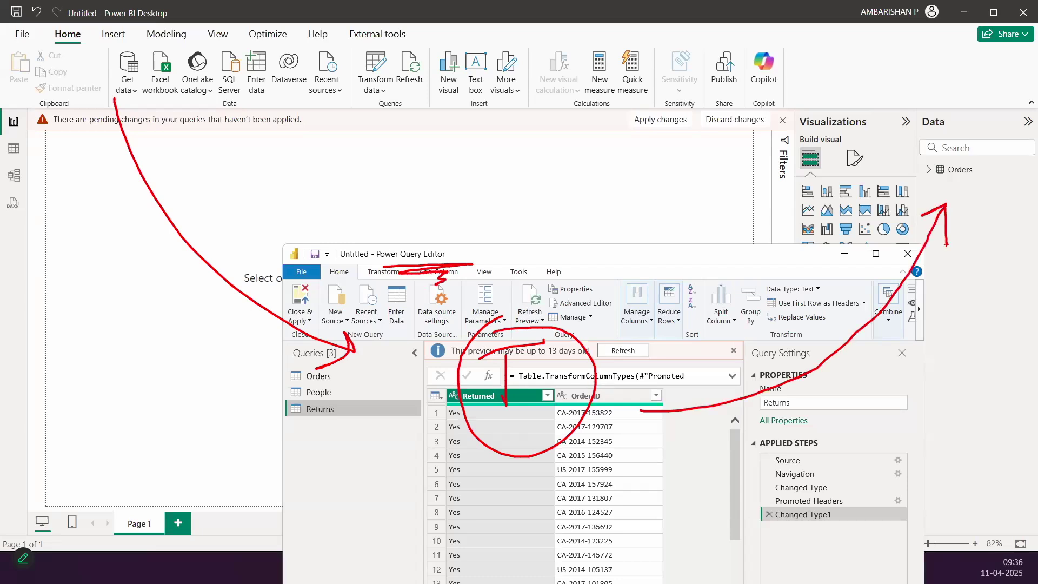
drag(629, 244, 690, 338)
drag(674, 253, 626, 337)
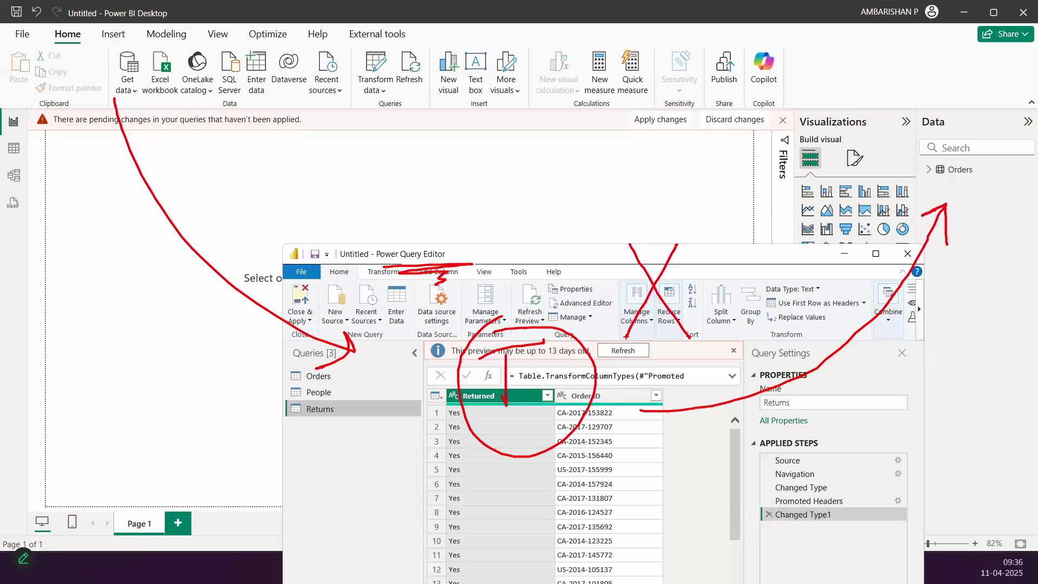
mouse_move(630, 385)
mouse_down()
mouse_move(738, 299)
mouse_move(722, 314)
mouse_up()
drag(727, 298, 750, 327)
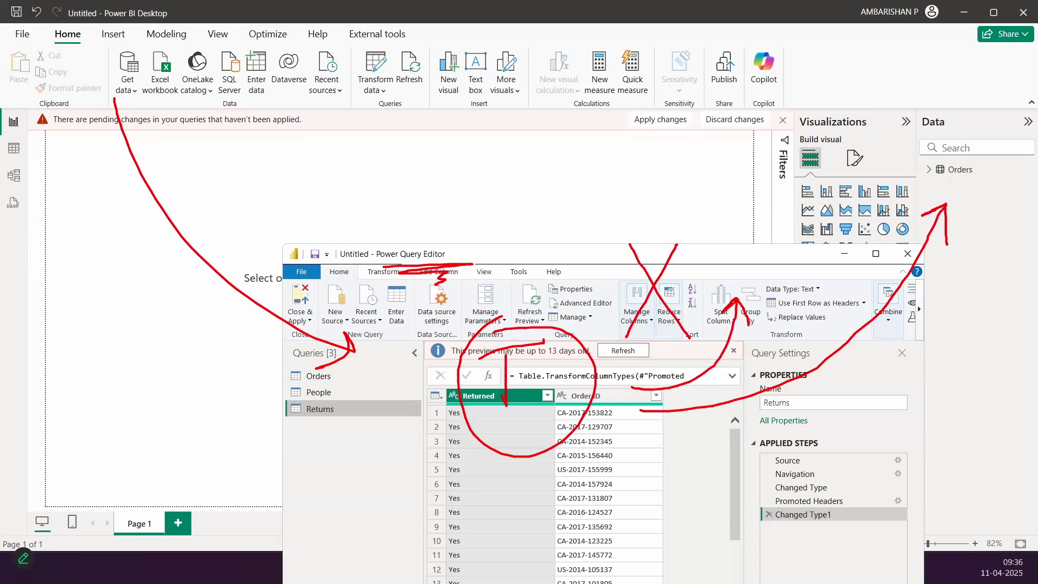
mouse_move(767, 286)
mouse_down()
mouse_move(852, 153)
mouse_move(978, 162)
mouse_move(972, 204)
mouse_move(1009, 175)
mouse_up()
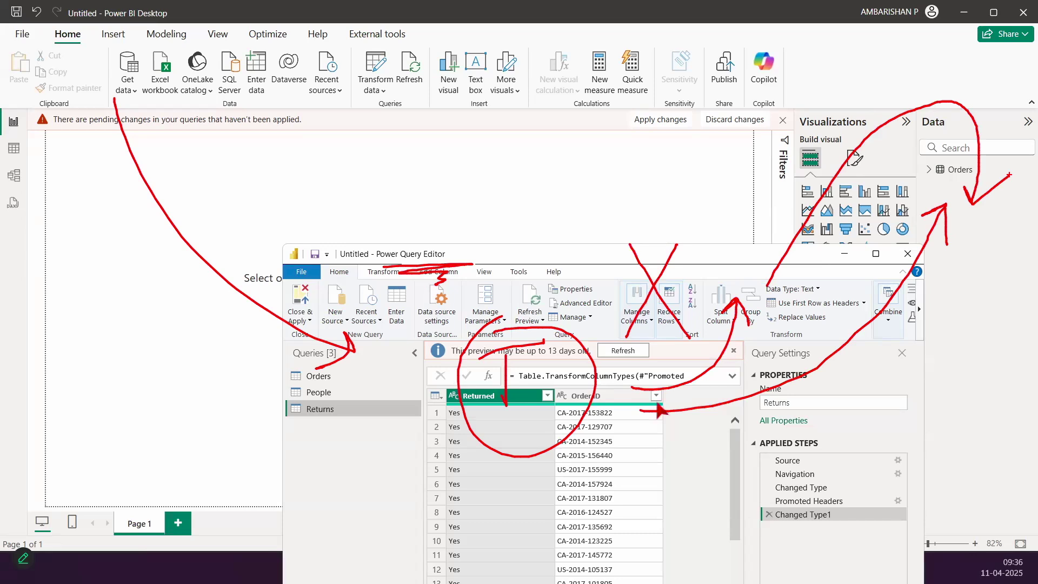
key(Escape)
drag(525, 395, 573, 365)
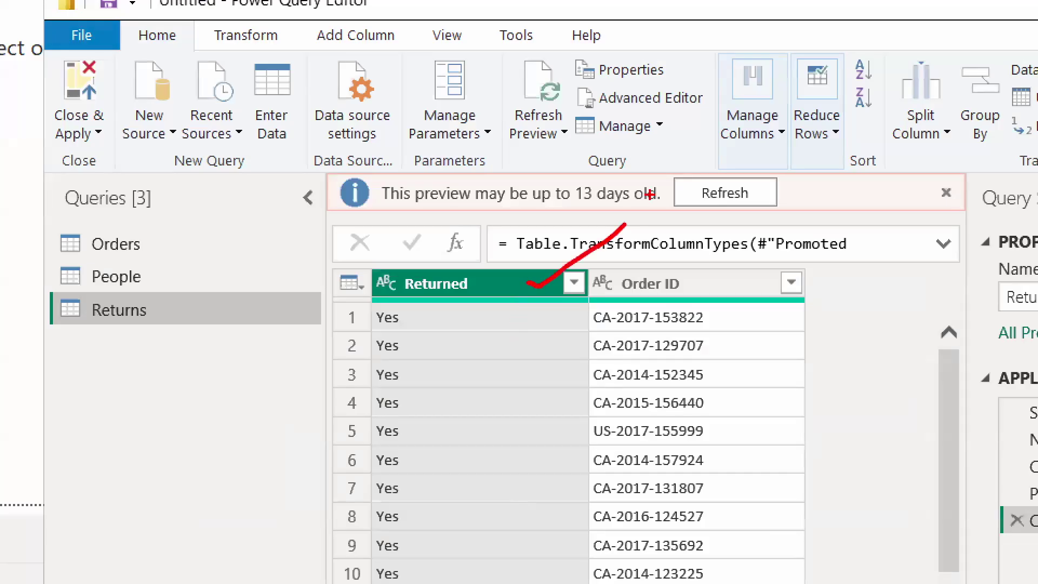
drag(355, 329, 413, 392)
drag(303, 276, 306, 223)
drag(295, 151, 194, 292)
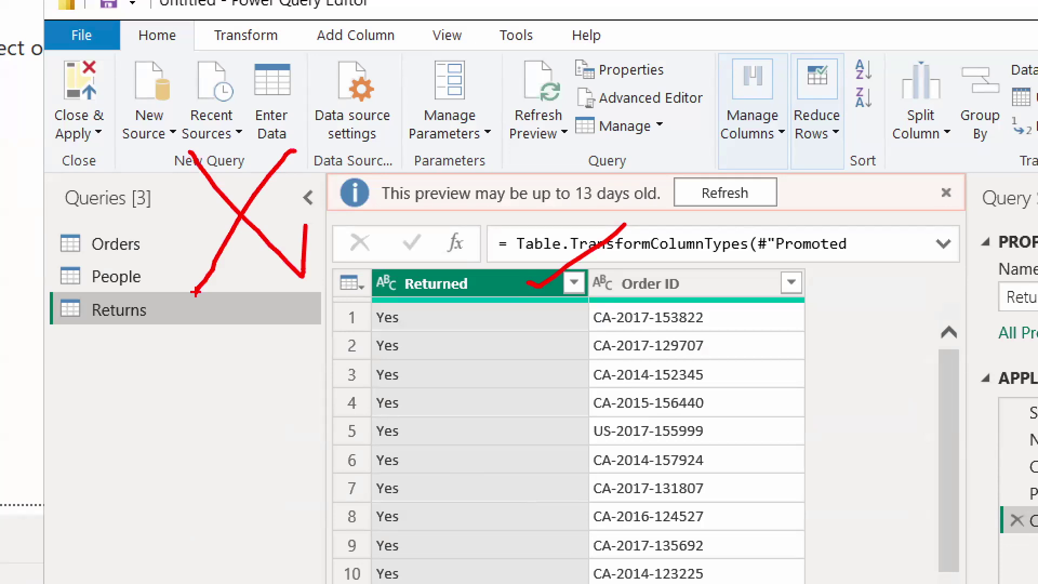
mouse_move(664, 272)
mouse_down()
mouse_move(724, 278)
mouse_move(856, 123)
mouse_move(841, 196)
mouse_up()
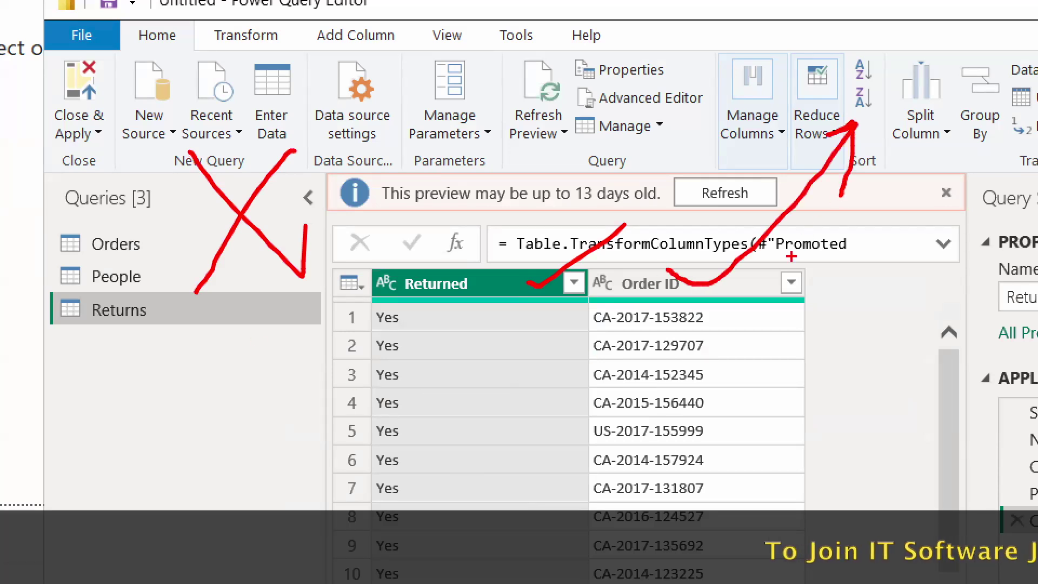
drag(33, 53, 118, 156)
drag(28, 269, 76, 146)
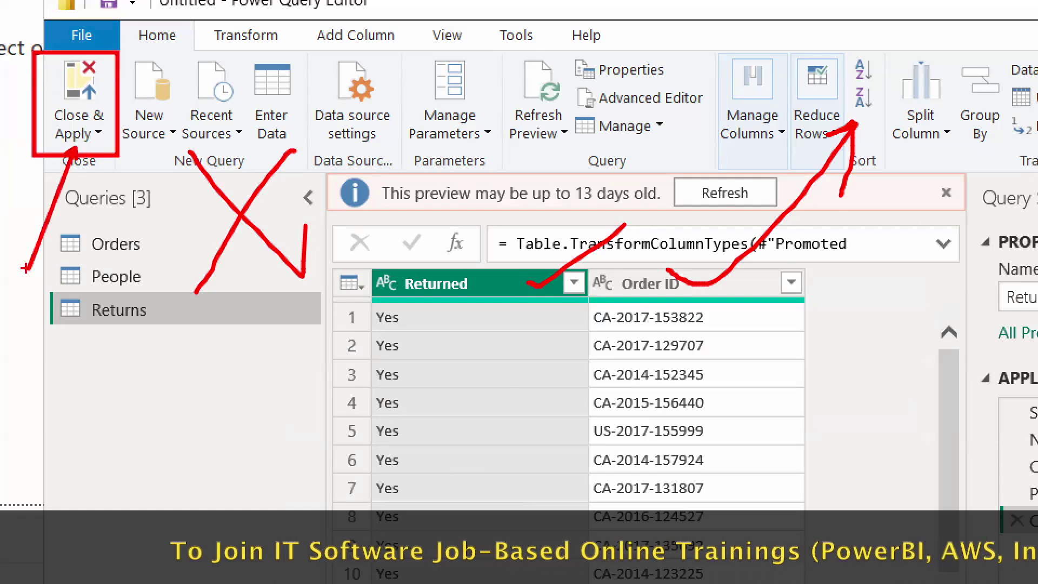
drag(162, 18, 365, 20)
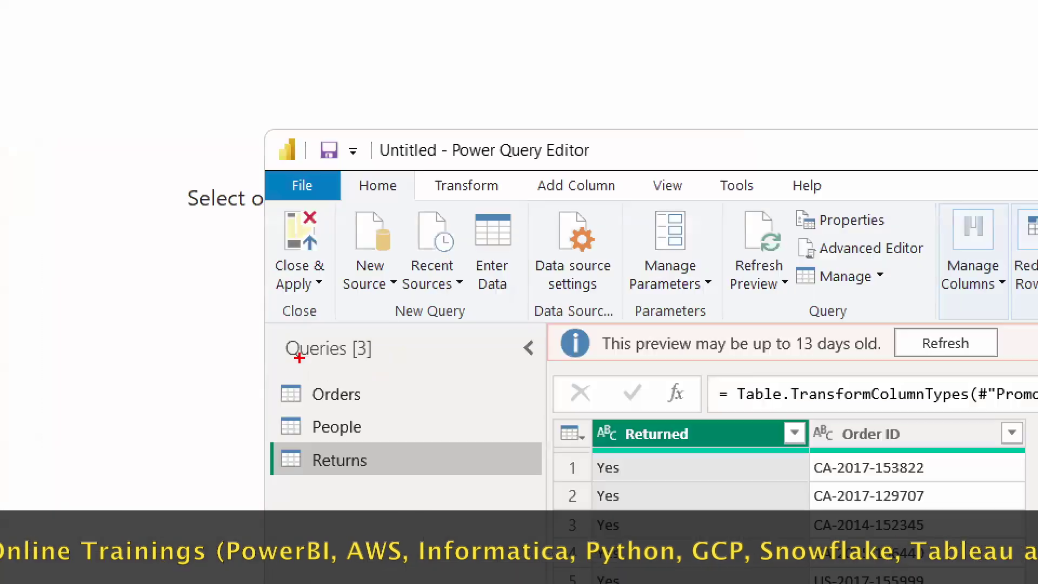
drag(180, 244, 99, 142)
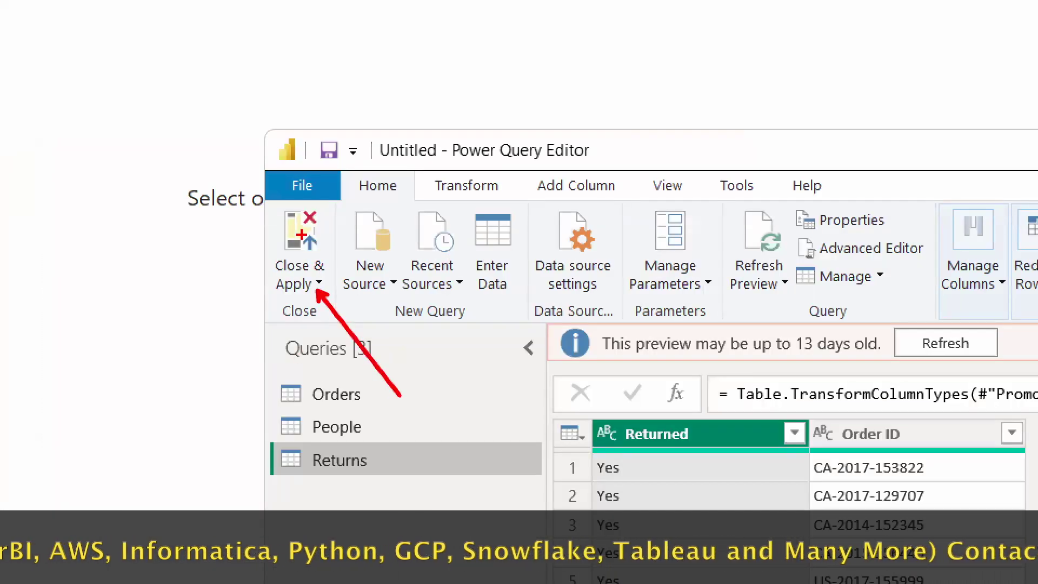
drag(269, 204, 338, 256)
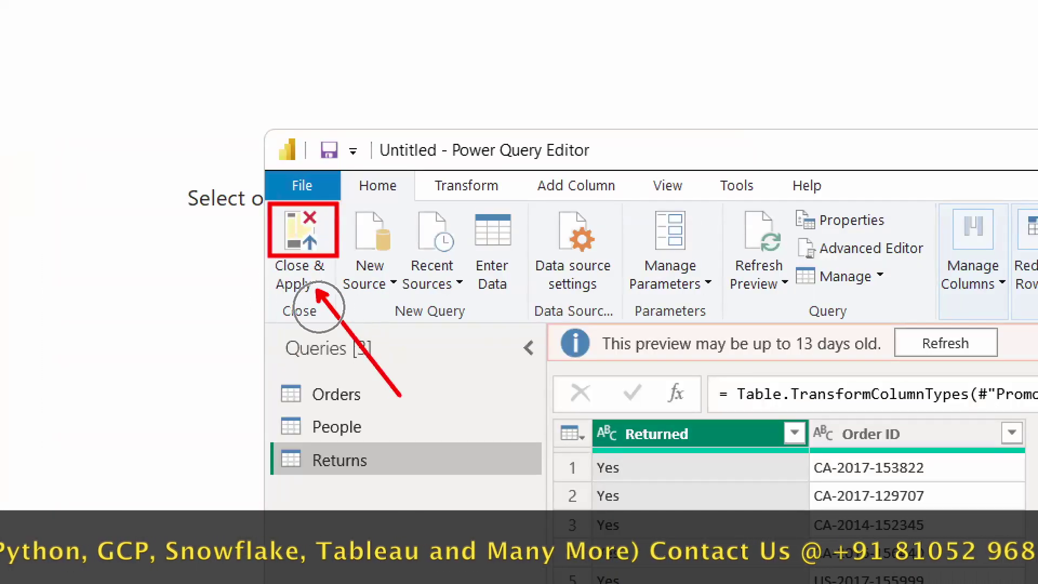
- Examine the Close & Apply, Apply and Close options for committing the query changes
click(299, 284)
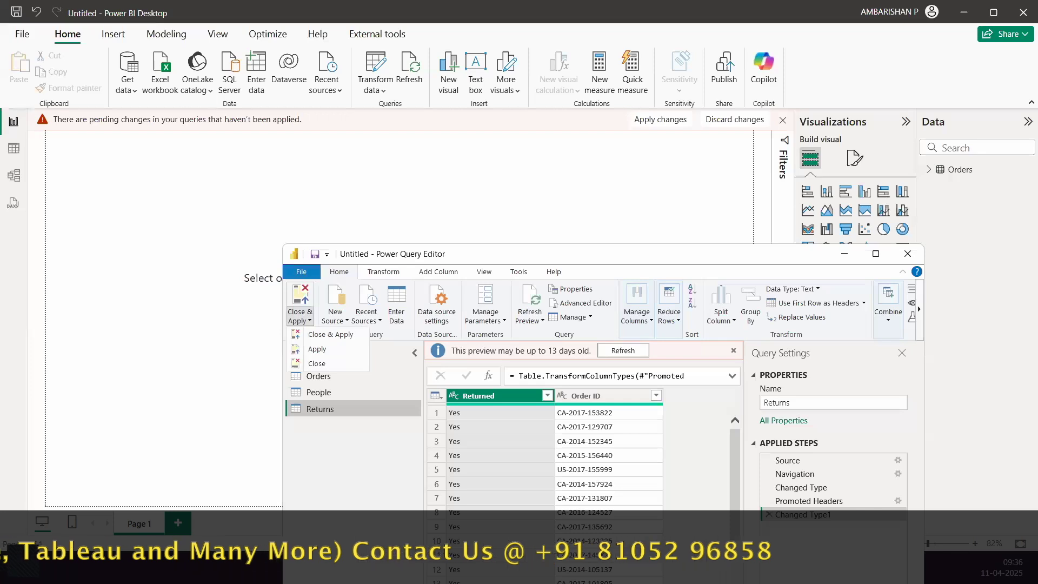
drag(278, 324, 339, 335)
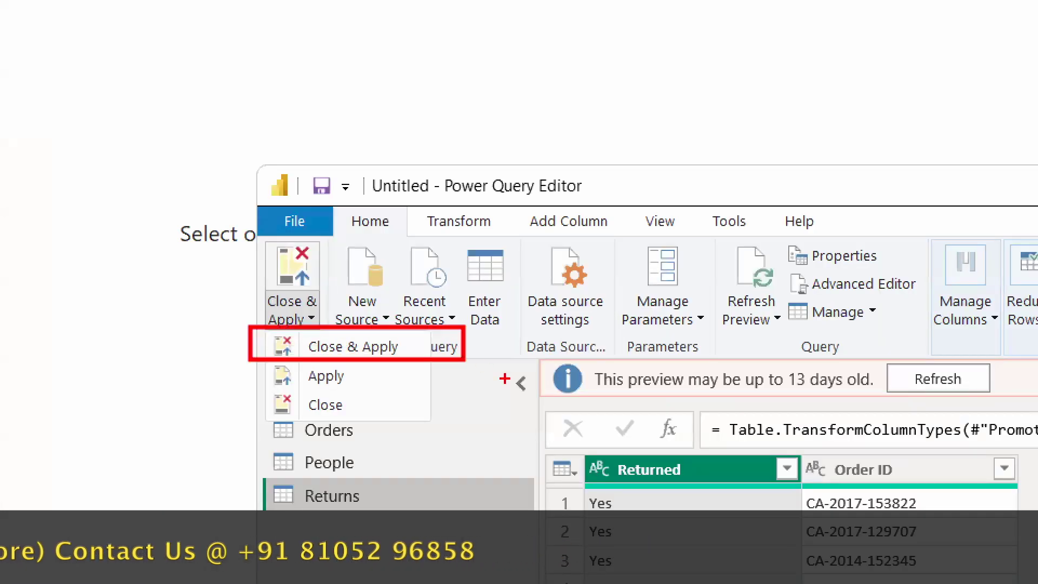
drag(772, 192, 841, 268)
drag(821, 190, 760, 314)
mouse_move(864, 207)
mouse_down()
mouse_move(885, 210)
mouse_move(972, 122)
mouse_move(982, 161)
mouse_up()
mouse_move(946, 89)
mouse_down()
mouse_move(937, 140)
mouse_move(956, 128)
mouse_up()
mouse_move(932, 114)
mouse_down()
mouse_move(953, 108)
mouse_move(974, 124)
mouse_move(999, 106)
mouse_up()
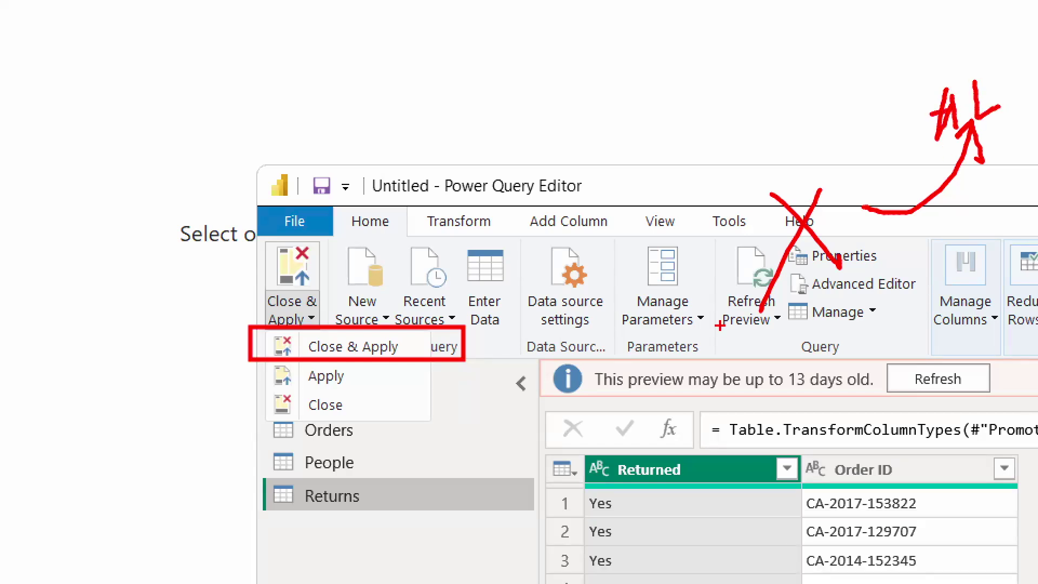
drag(349, 412, 414, 483)
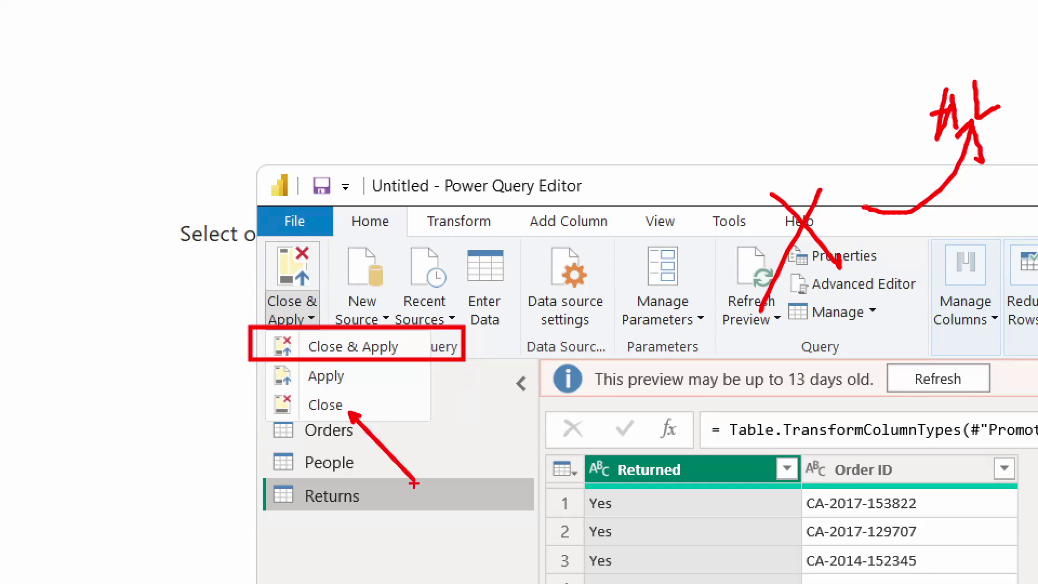
drag(779, 418, 815, 497)
drag(805, 437, 770, 505)
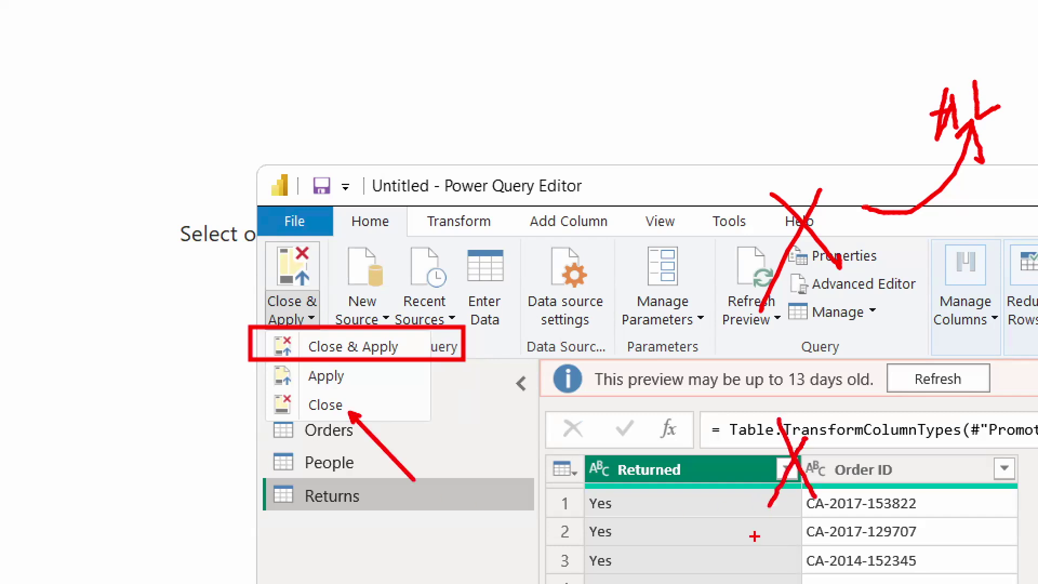
drag(265, 372, 163, 389)
mouse_move(587, 393)
mouse_down()
mouse_move(608, 412)
mouse_move(693, 318)
mouse_up()
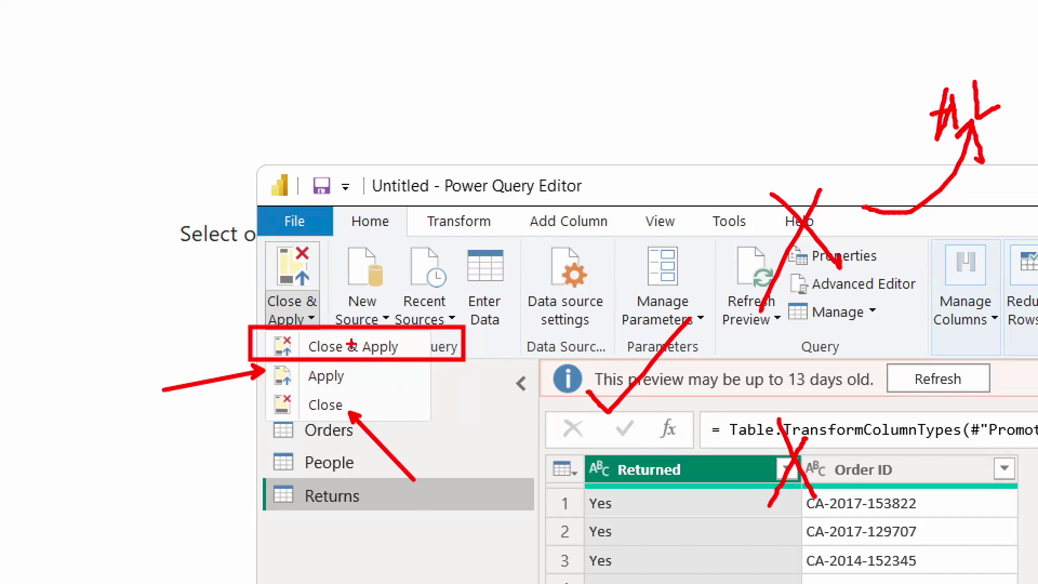
drag(338, 301, 444, 229)
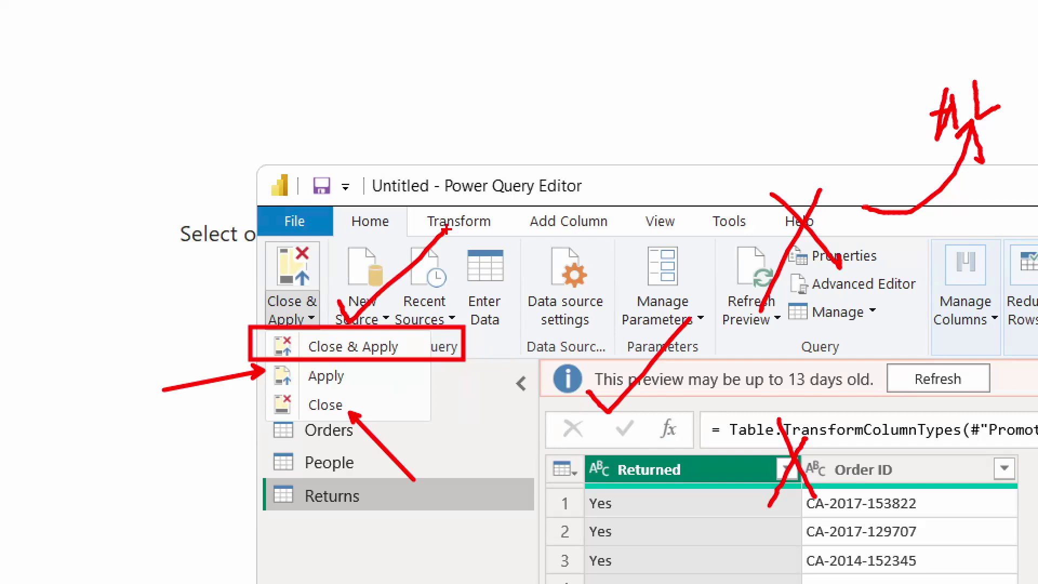
mouse_move(142, 121)
mouse_down()
mouse_move(162, 141)
mouse_move(309, 30)
mouse_up()
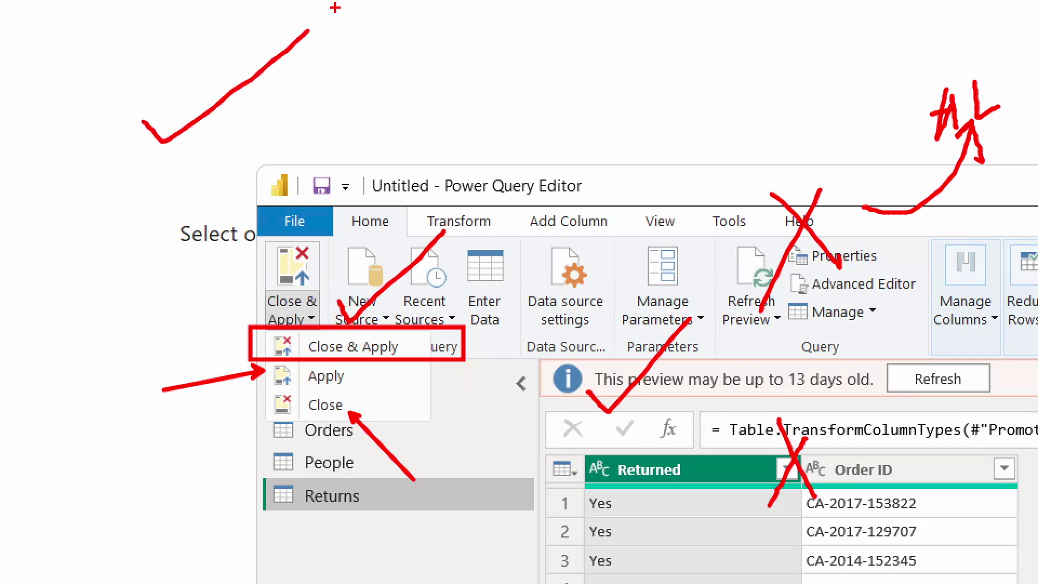
drag(500, 127, 590, 256)
drag(573, 157, 527, 252)
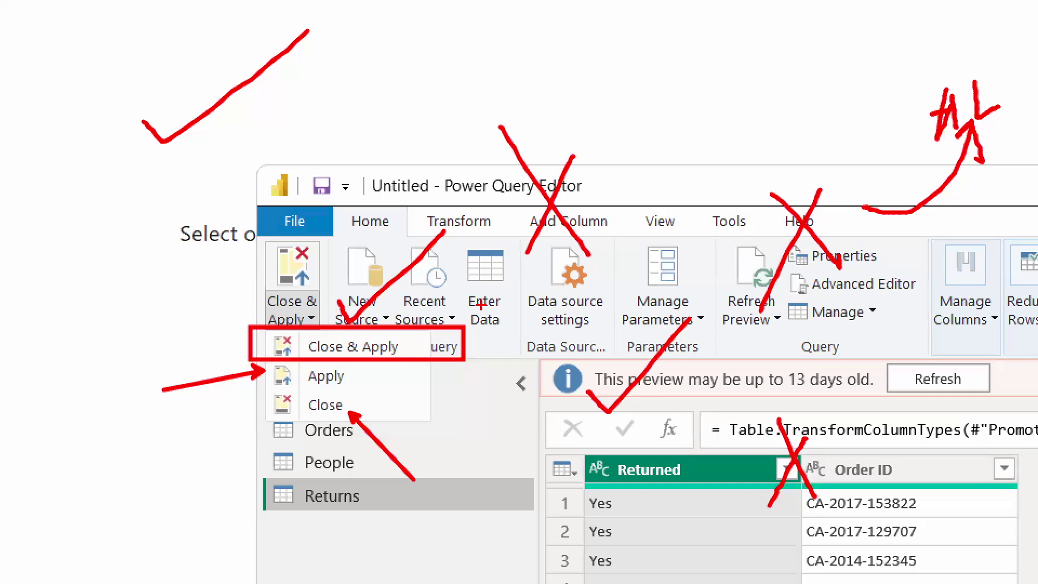
key(Escape)
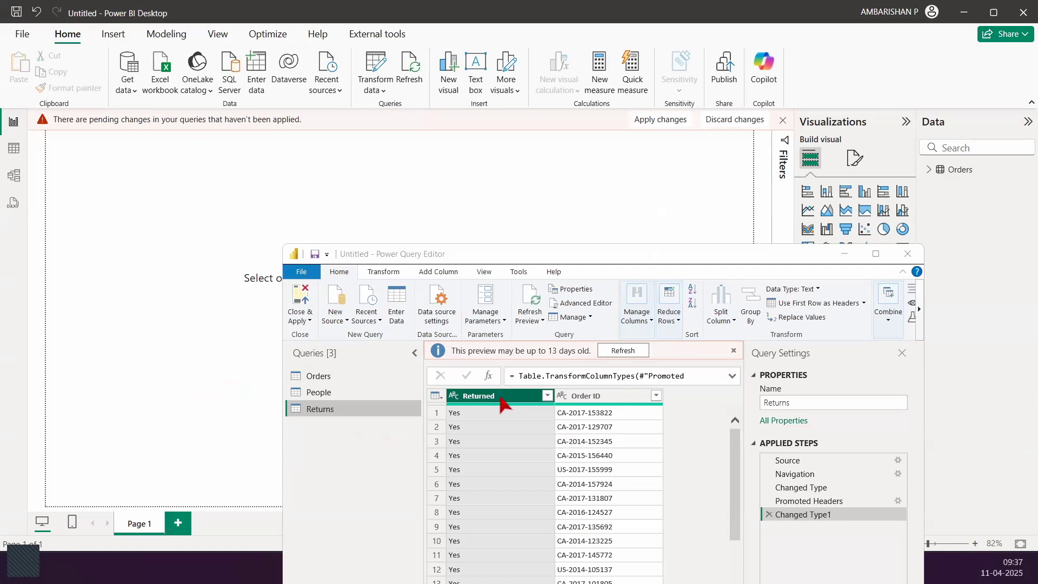
- Close the Power Query Editor and apply the pending query changes to the report's data model
click(305, 299)
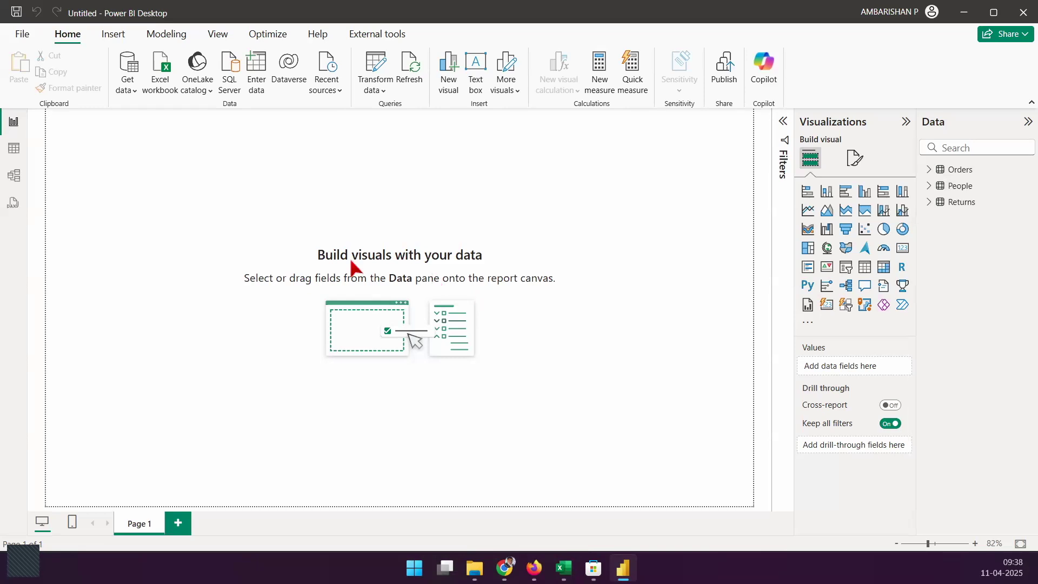
- Check the column headers of the loaded People and Returns tables in the Table view
click(18, 155)
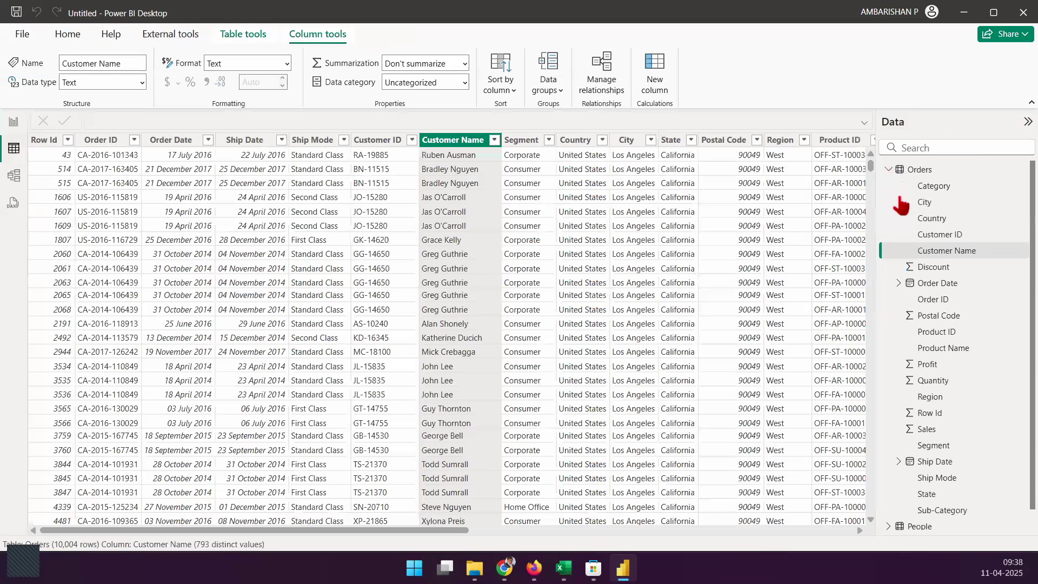
click(920, 170)
click(918, 186)
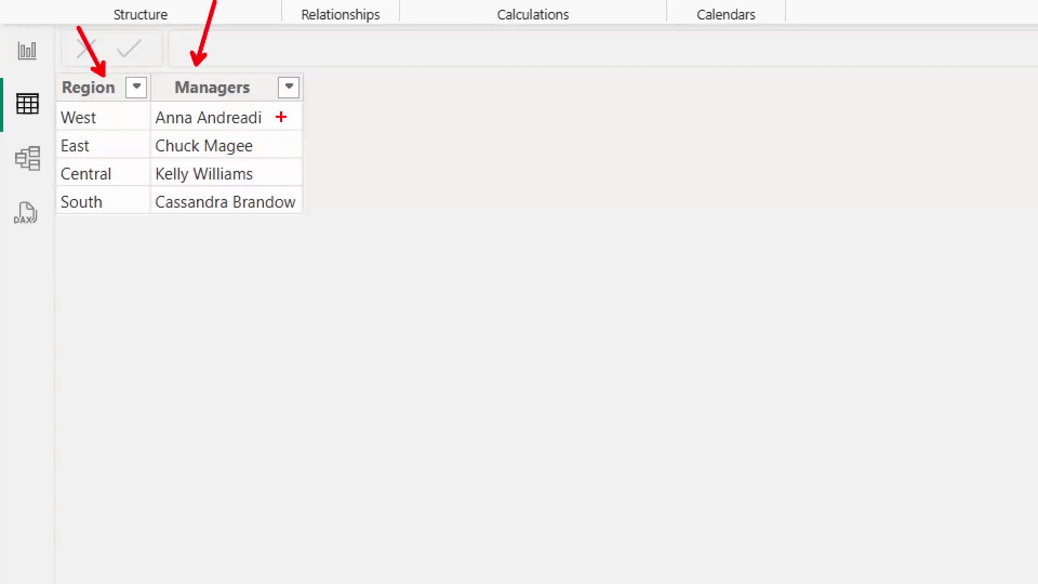
drag(287, 81, 353, 23)
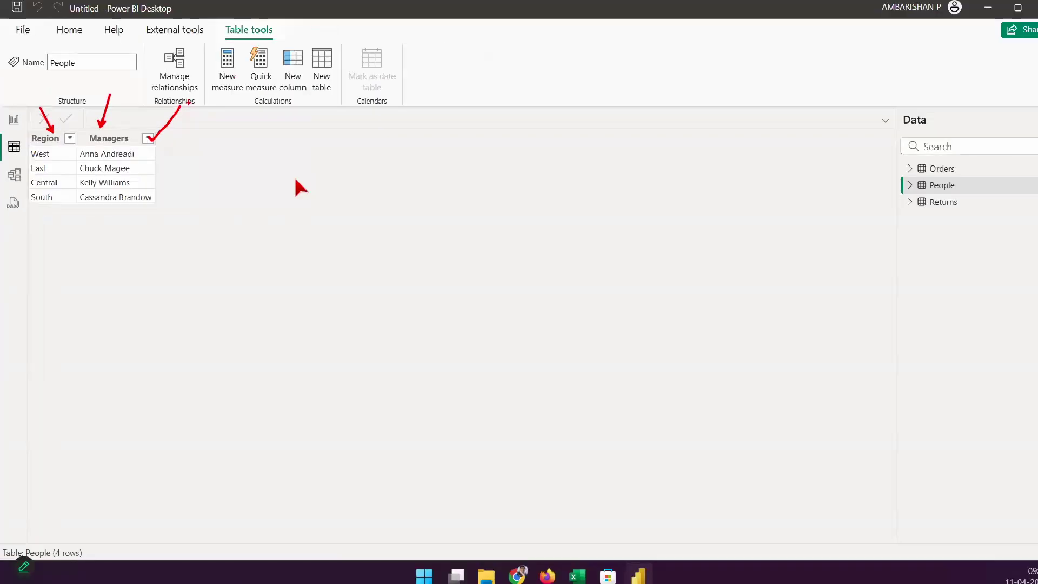
click(922, 203)
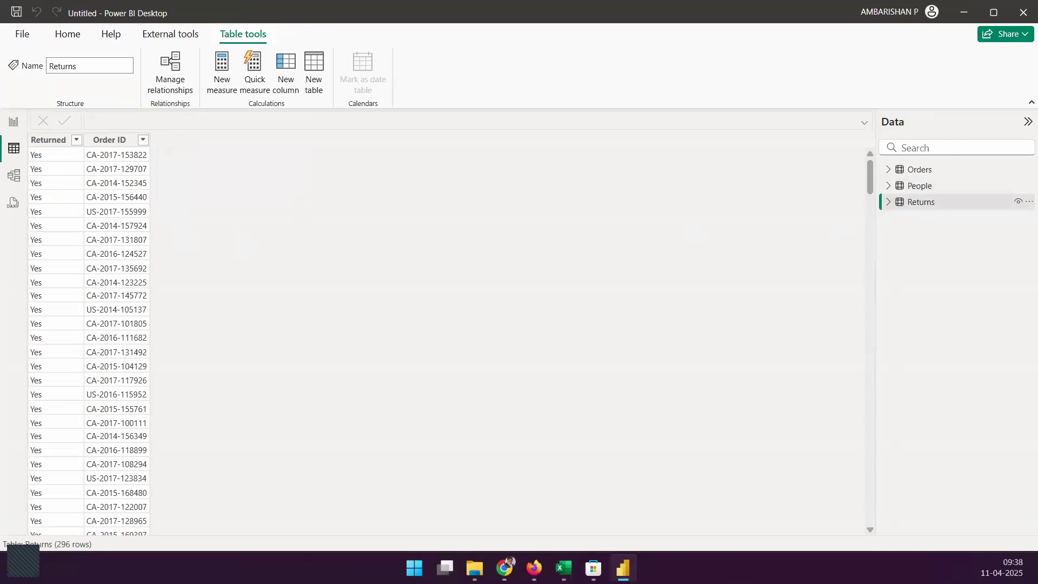
drag(58, 132, 37, 97)
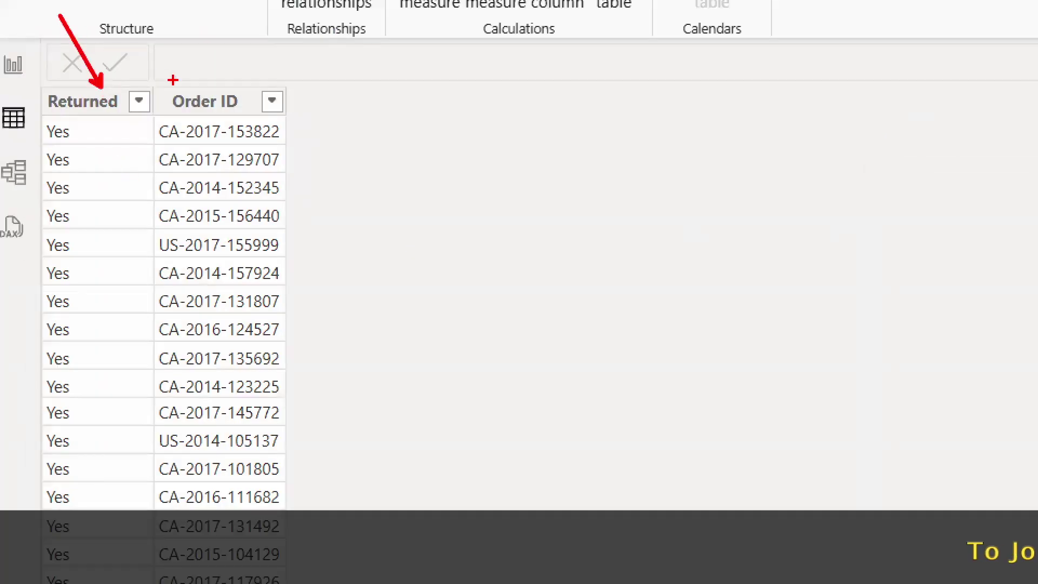
drag(101, 131, 110, 102)
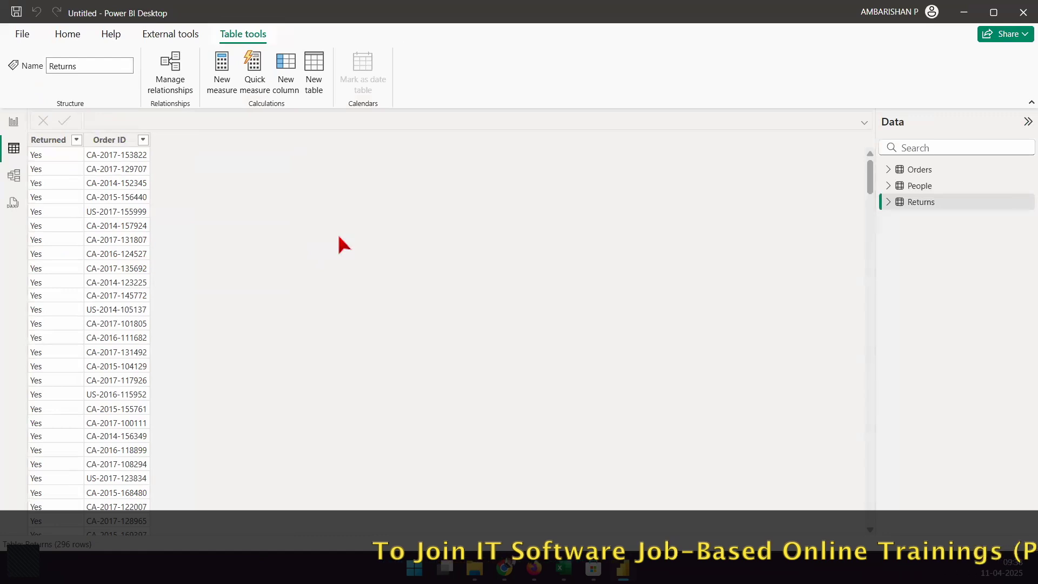
- Save the report as a Power BI file named RCT B05 in the Power BI folder on drive D
click(13, 121)
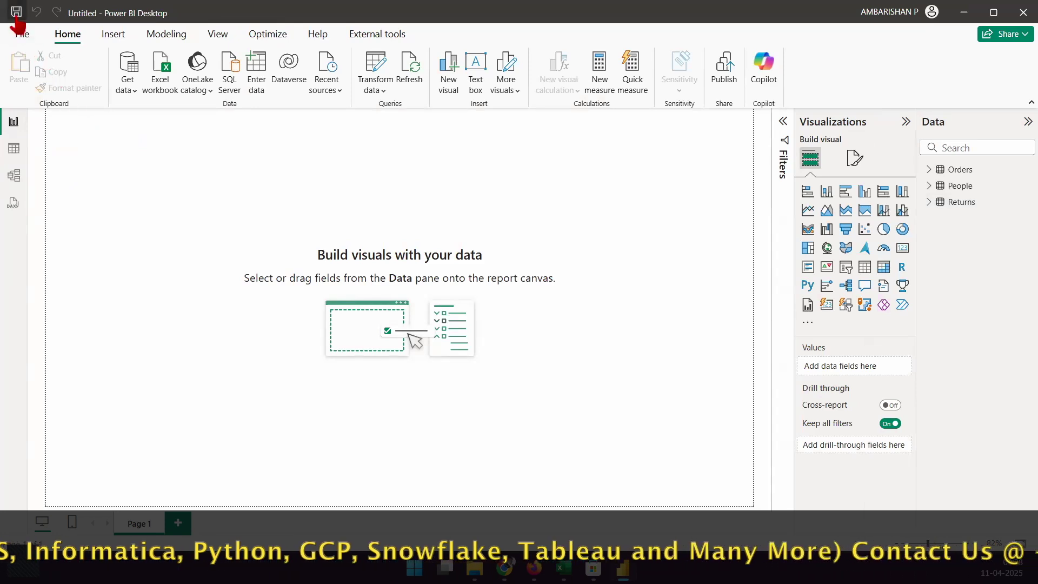
click(20, 34)
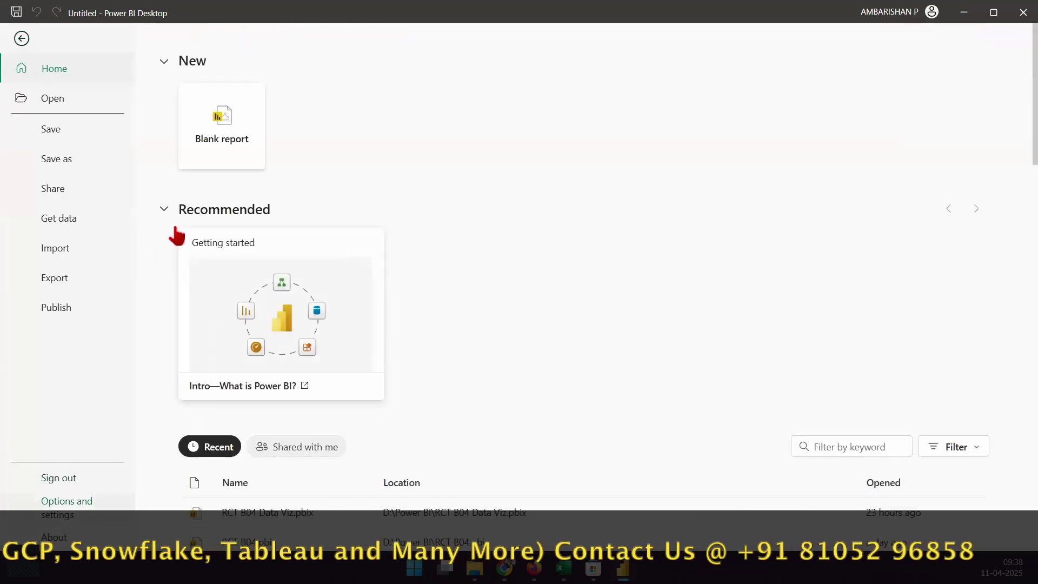
click(84, 160)
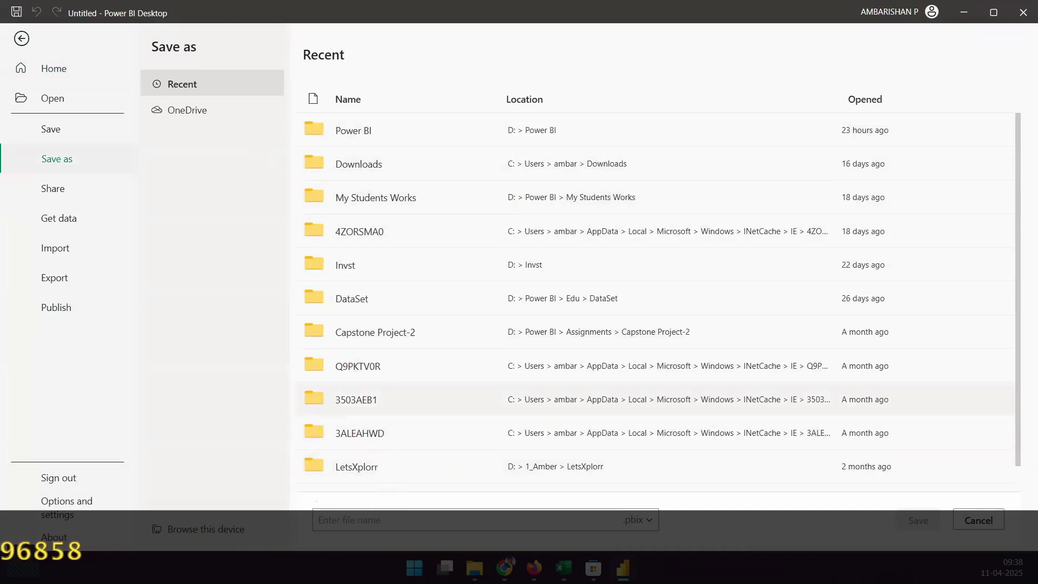
click(226, 529)
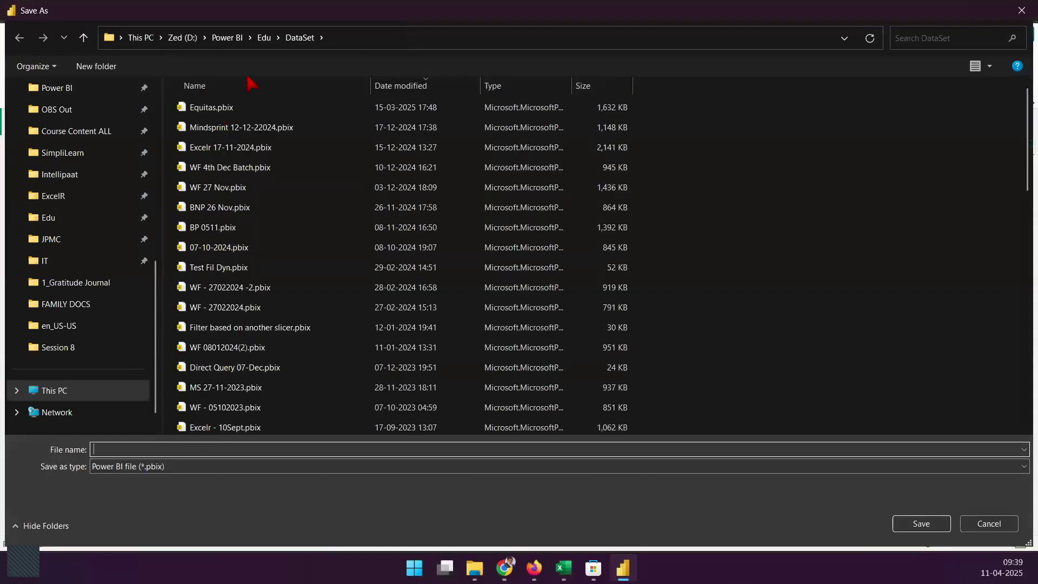
click(226, 38)
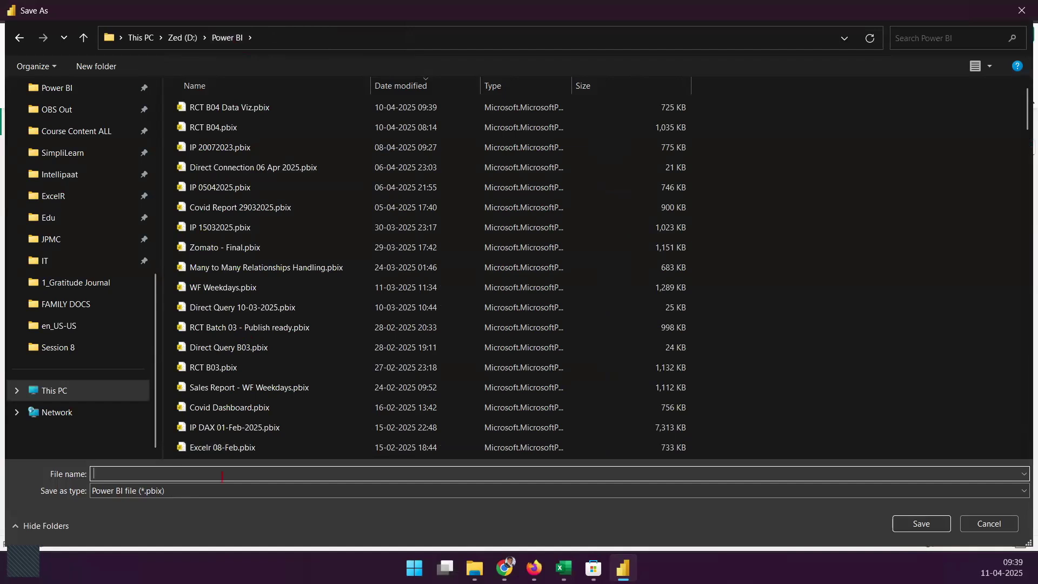
text(RCT)
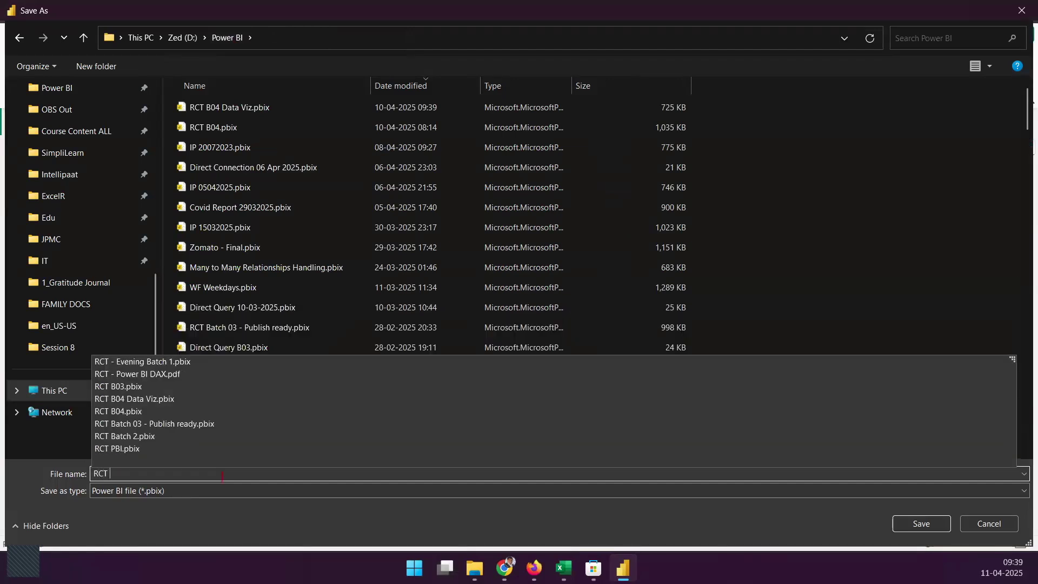
text( B05)
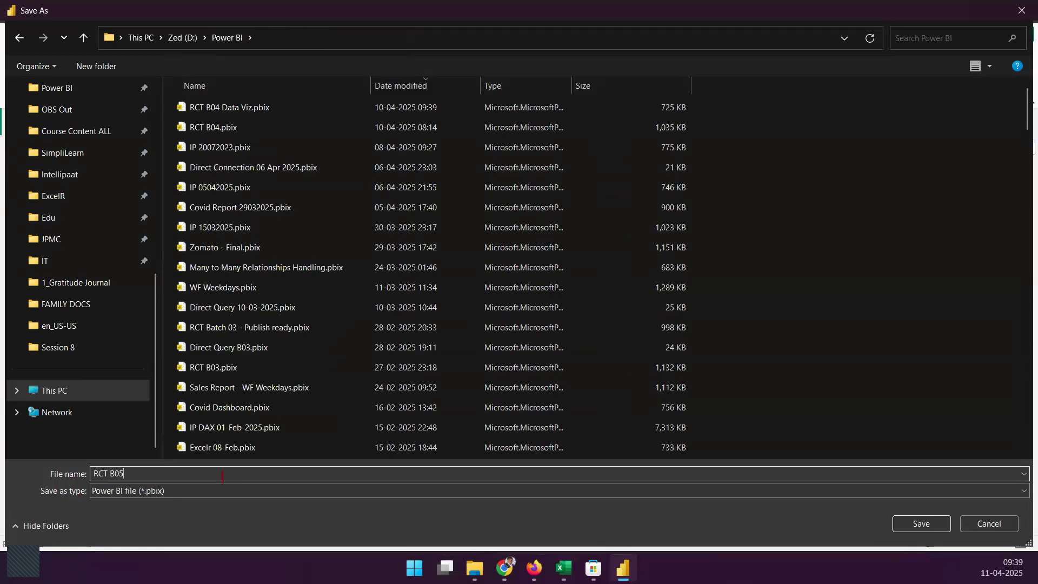
key(Return)
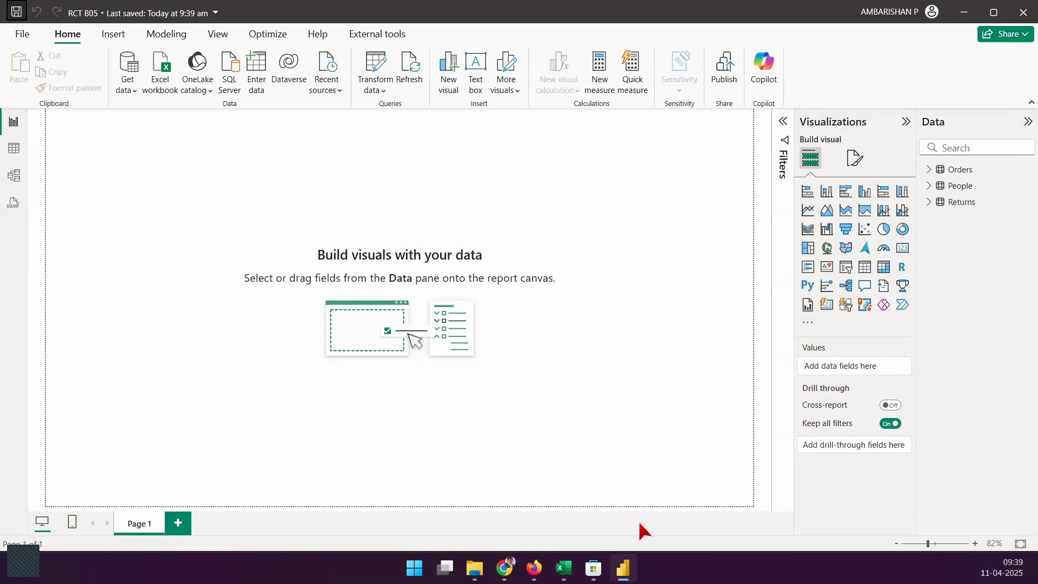
- Search the Get Data connectors for "Mon" and select the MongoDB Atlas SQL connector
click(563, 568)
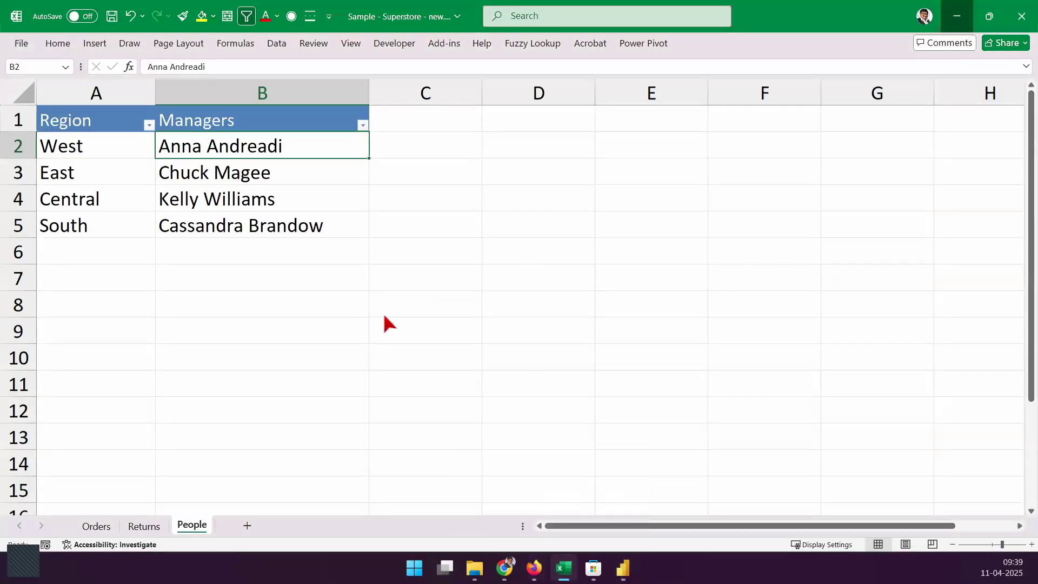
key(alt+Tab)
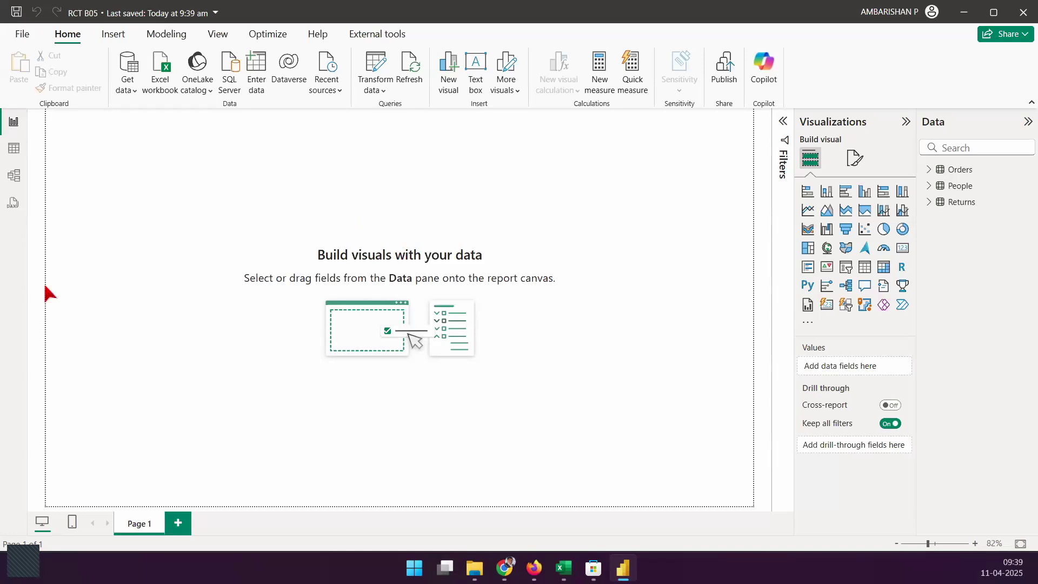
click(132, 65)
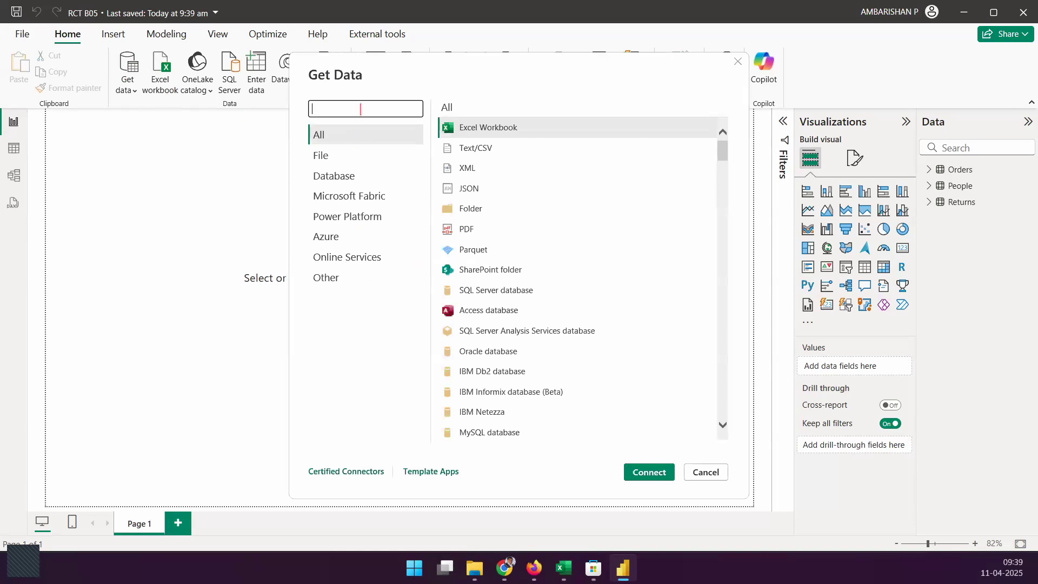
text(Mon)
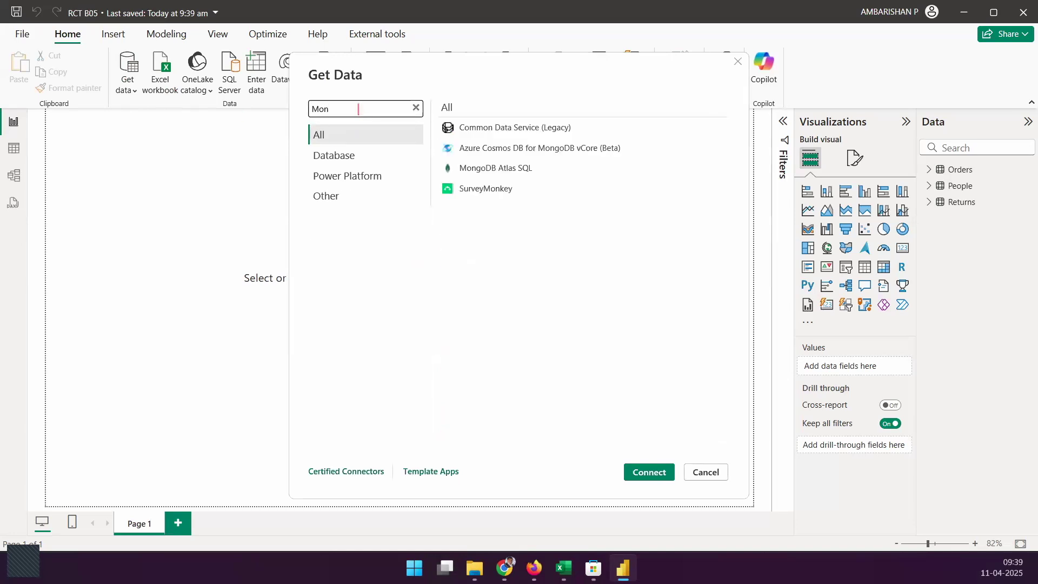
click(514, 173)
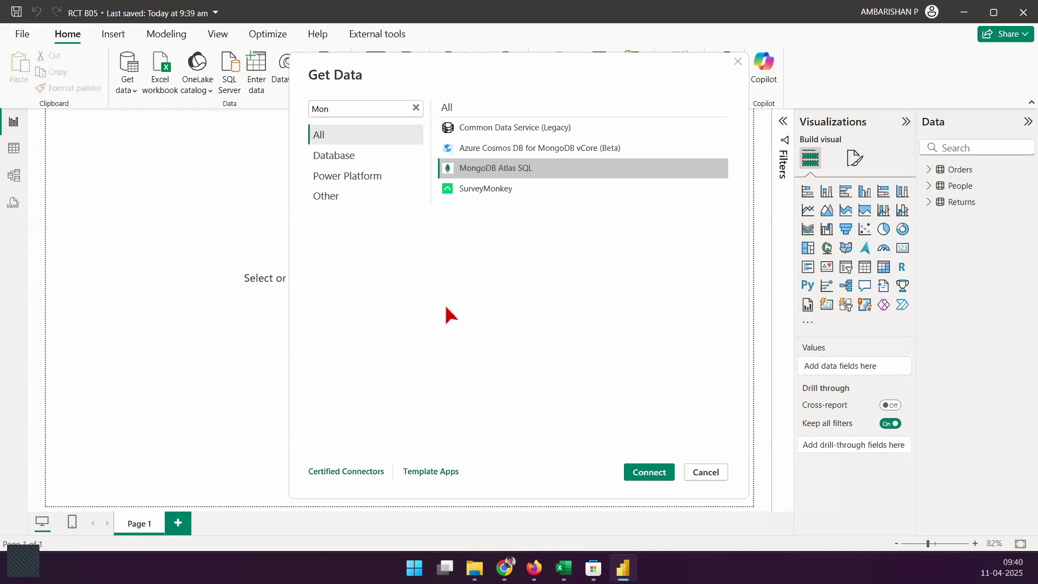
drag(419, 229, 636, 413)
drag(420, 254, 607, 261)
drag(428, 280, 629, 282)
drag(447, 306, 642, 317)
drag(472, 336, 600, 340)
drag(422, 369, 608, 366)
drag(449, 398, 574, 395)
drag(418, 407, 558, 407)
drag(444, 216, 453, 420)
drag(434, 197, 436, 212)
mouse_move(406, 317)
mouse_down()
mouse_move(428, 335)
mouse_move(560, 326)
mouse_up()
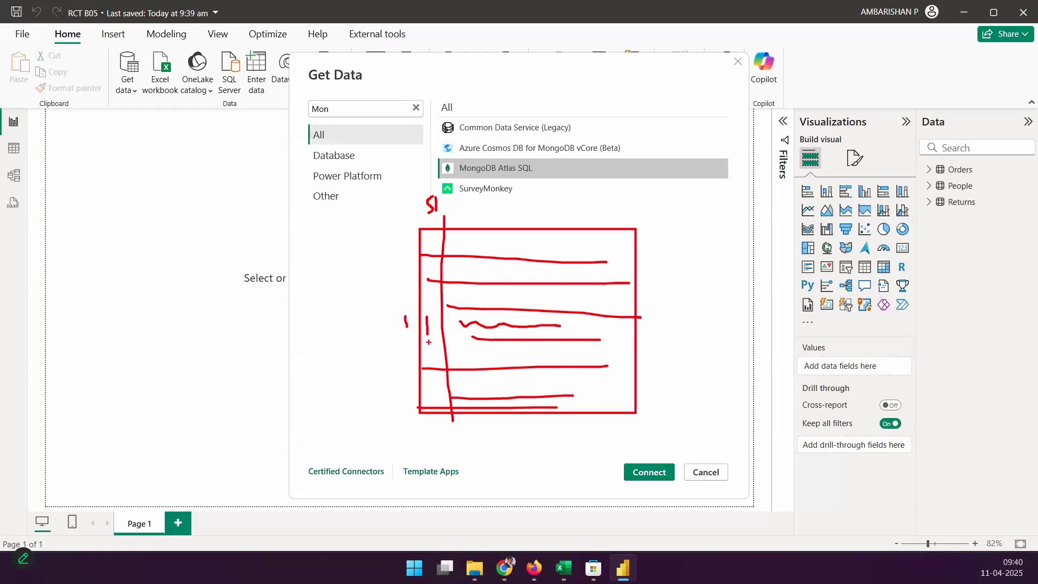
mouse_move(414, 215)
mouse_down()
mouse_move(410, 300)
mouse_move(421, 281)
mouse_up()
drag(409, 334, 400, 266)
mouse_move(382, 261)
mouse_down()
mouse_move(399, 267)
mouse_move(381, 287)
mouse_up()
mouse_move(503, 269)
mouse_down()
mouse_move(525, 190)
mouse_move(495, 222)
mouse_move(510, 215)
mouse_up()
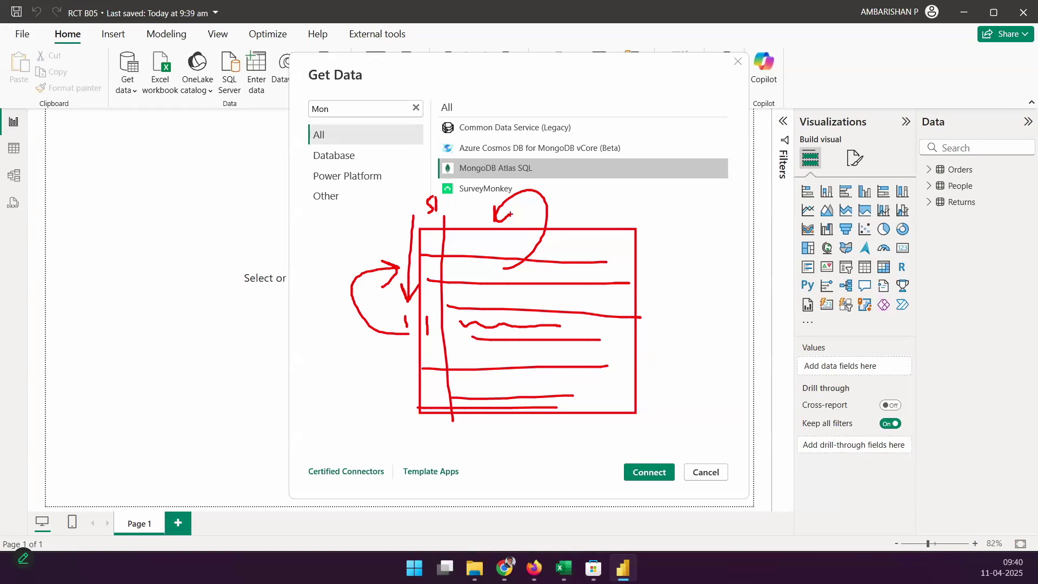
key(Escape)
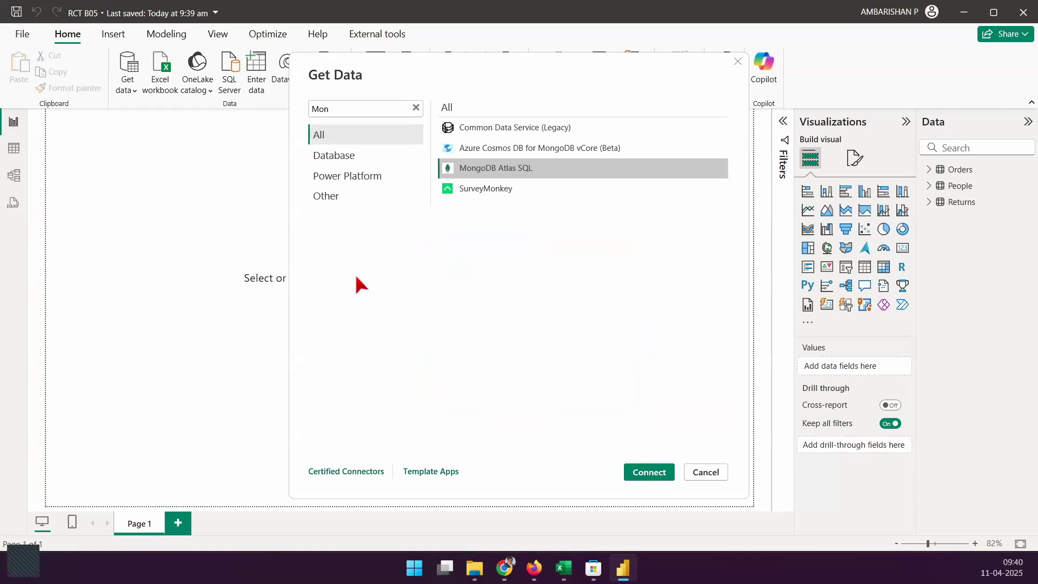
- Clear the connector search and connect to the Excel workbook Sample - Superstore - new.xlsx in D:\Power BI\Edu\DataSet
click(416, 108)
click(508, 129)
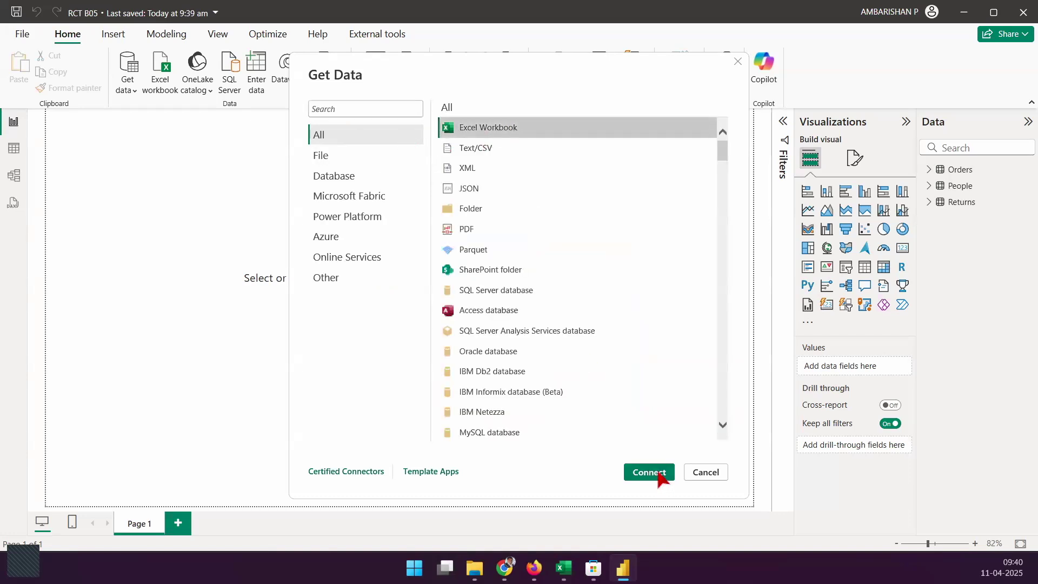
click(655, 471)
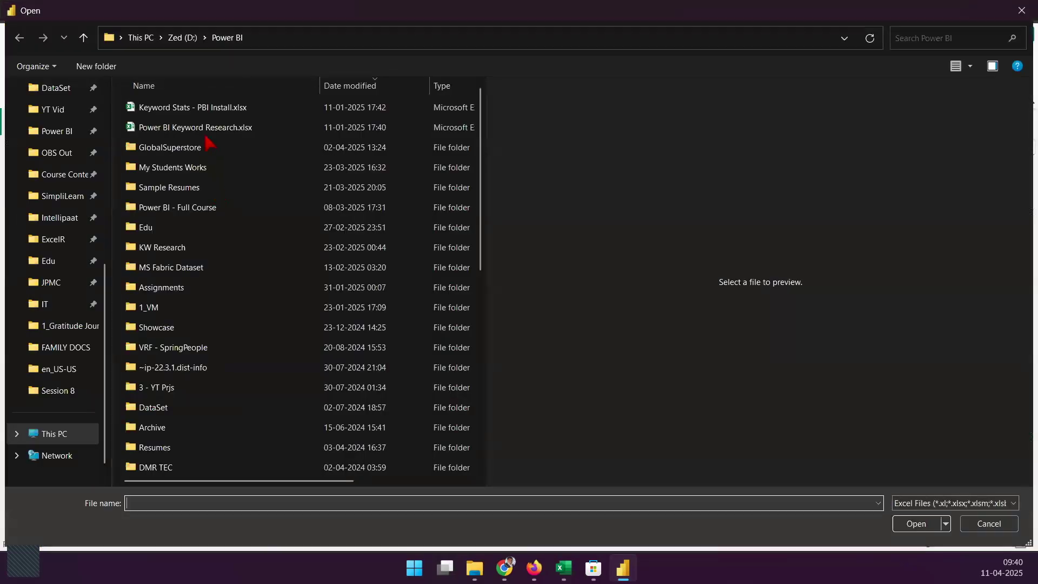
click(188, 38)
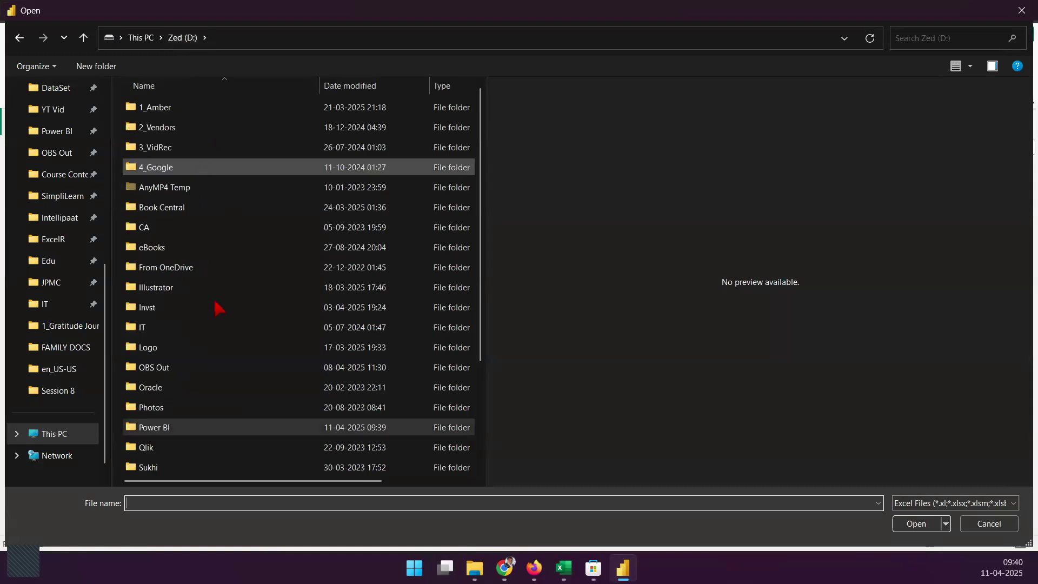
key(Return)
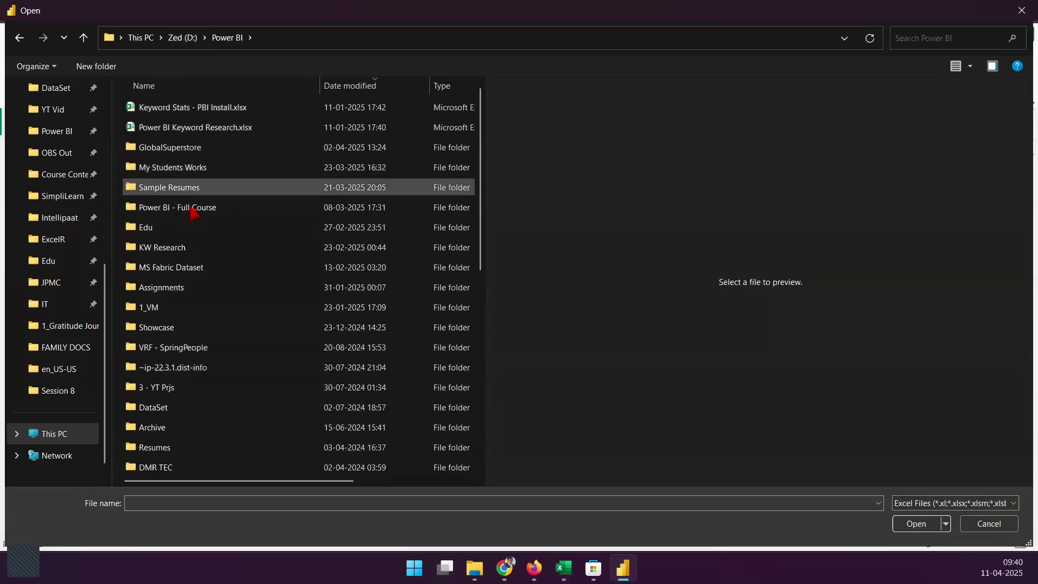
click(192, 226)
key(Return)
click(181, 108)
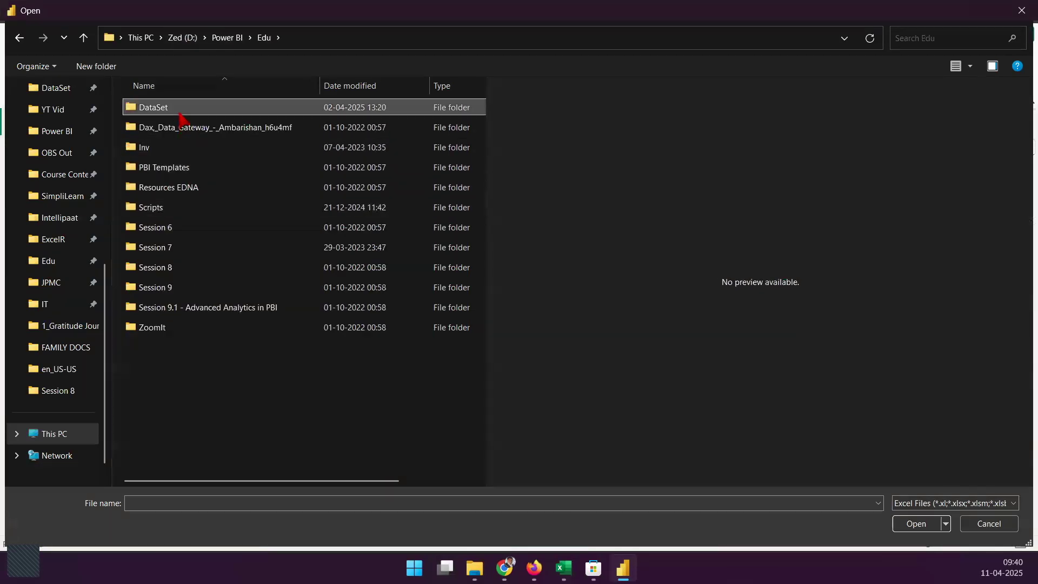
key(Return)
click(194, 149)
click(917, 523)
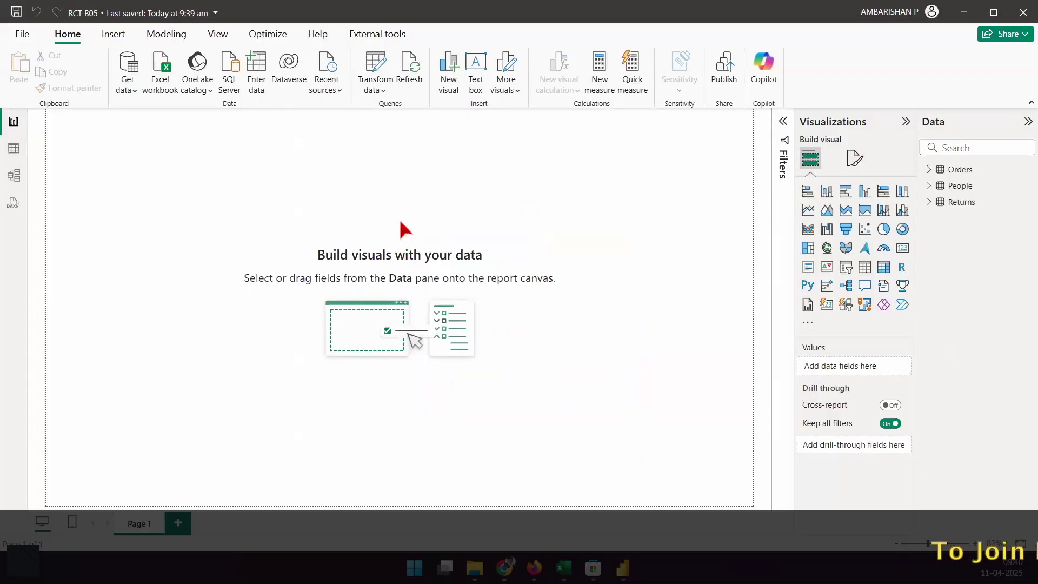
- Choose the People sheet from the workbook for transformation and maximize the Power Query Editor
click(263, 168)
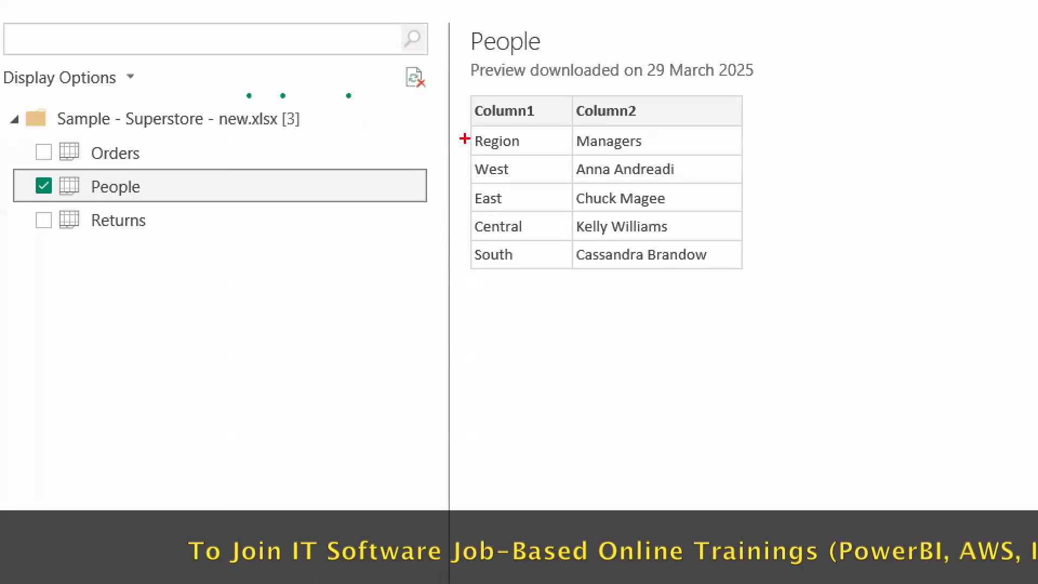
mouse_move(454, 127)
mouse_down()
mouse_move(747, 156)
mouse_move(742, 237)
mouse_move(790, 243)
mouse_up()
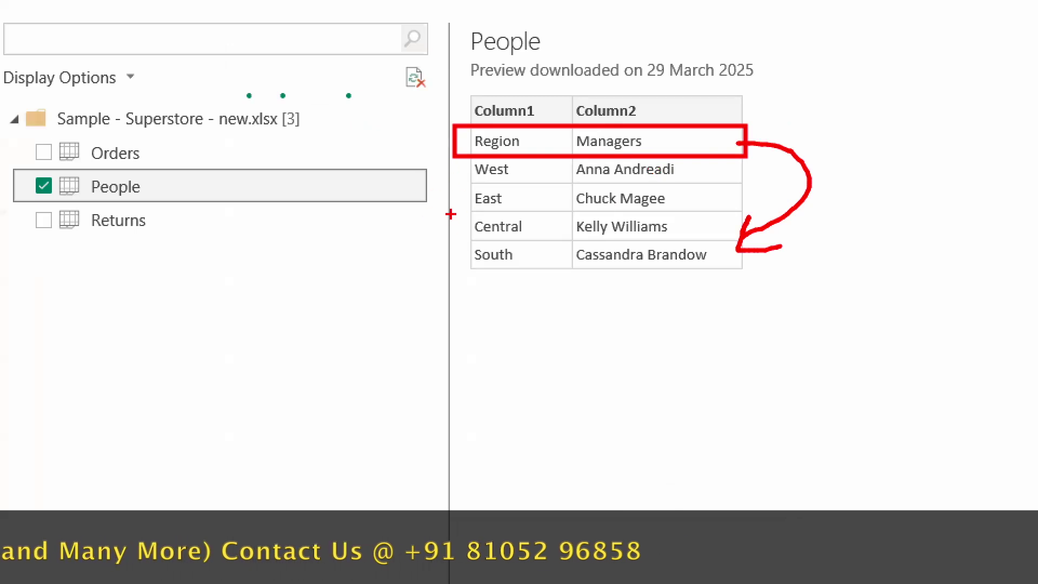
key(Escape)
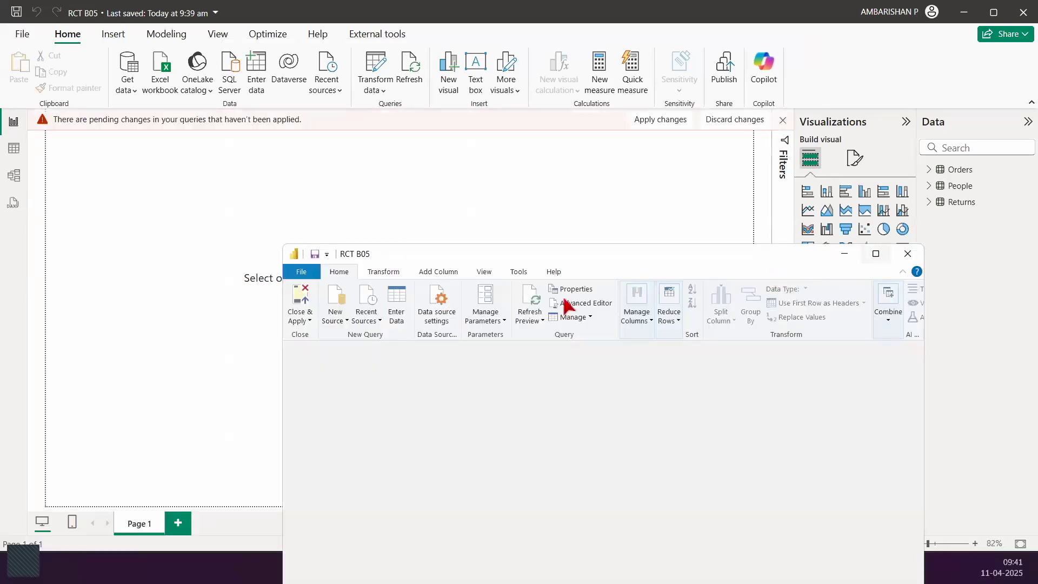
click(877, 254)
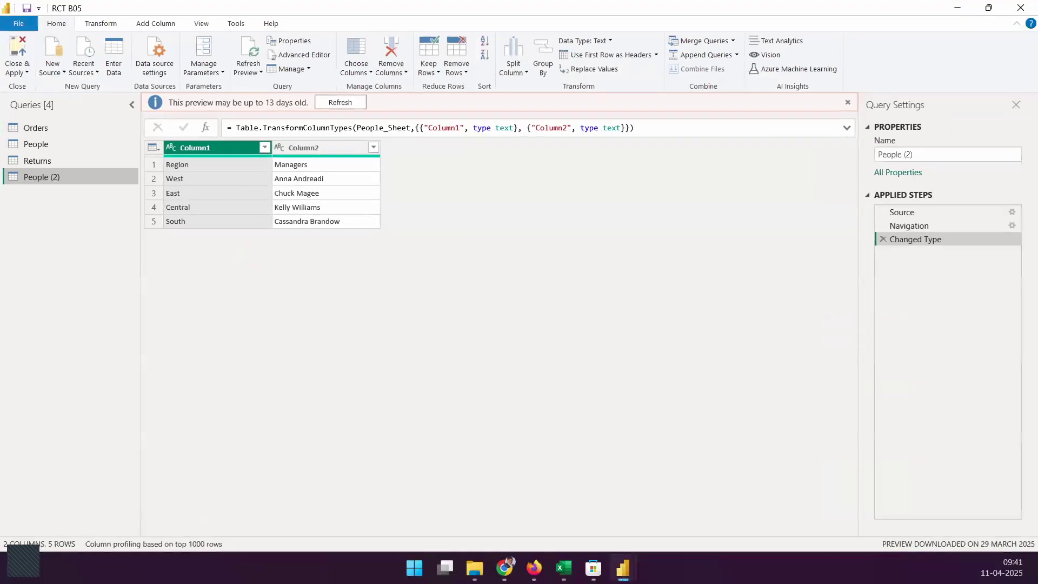
mouse_move(230, 239)
mouse_down()
mouse_move(449, 186)
mouse_move(355, 167)
mouse_move(365, 160)
mouse_move(385, 183)
mouse_move(333, 166)
mouse_move(307, 136)
mouse_move(345, 120)
mouse_up()
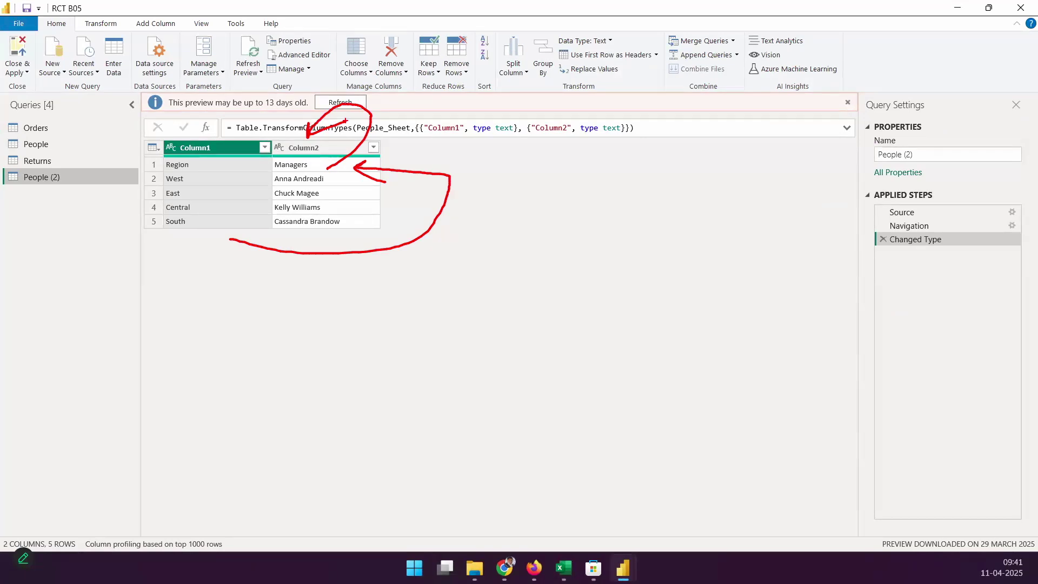
drag(62, 23, 140, 15)
drag(77, 30, 86, 33)
mouse_move(147, 211)
mouse_down()
mouse_move(152, 218)
mouse_move(194, 177)
mouse_up()
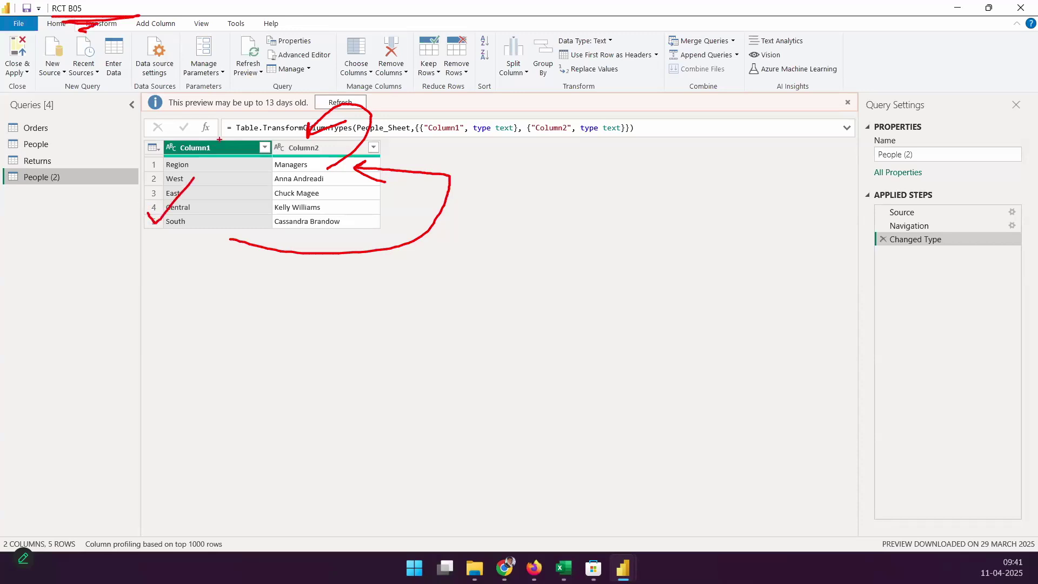
mouse_move(180, 92)
mouse_down()
mouse_move(652, 106)
mouse_move(615, 122)
mouse_up()
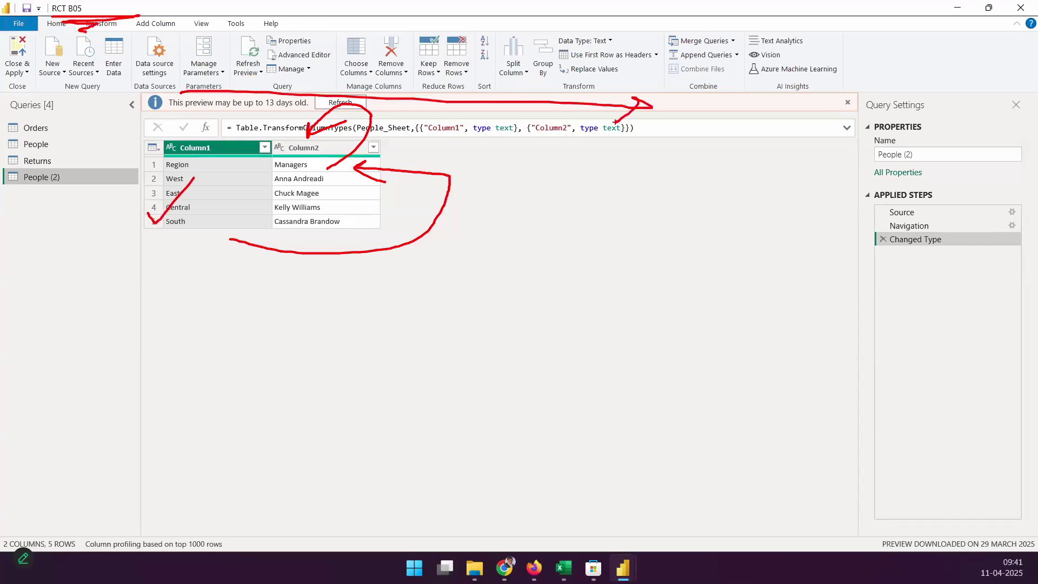
mouse_move(958, 181)
mouse_down()
mouse_move(966, 298)
mouse_move(981, 265)
mouse_up()
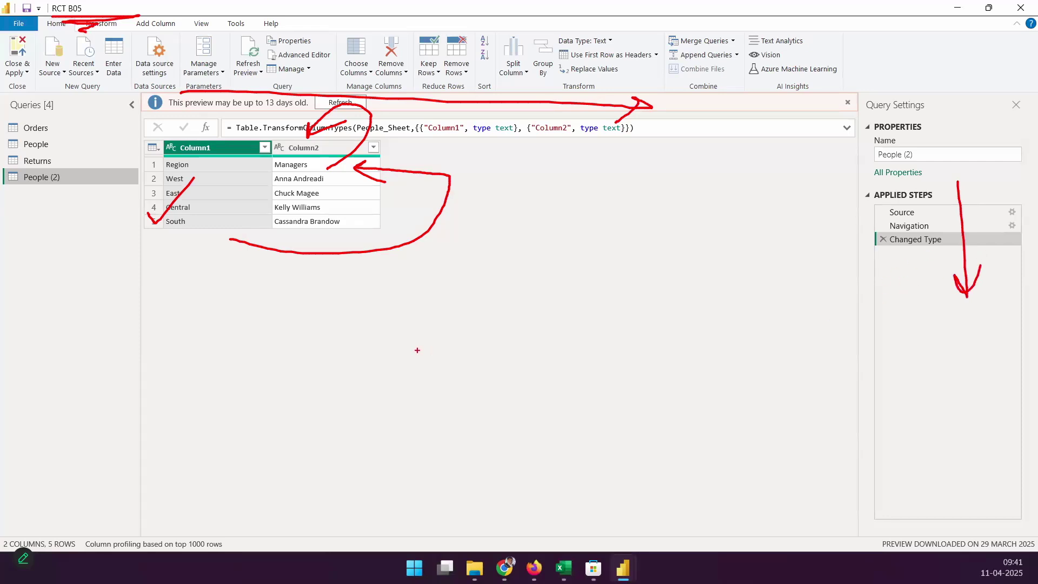
key(Escape)
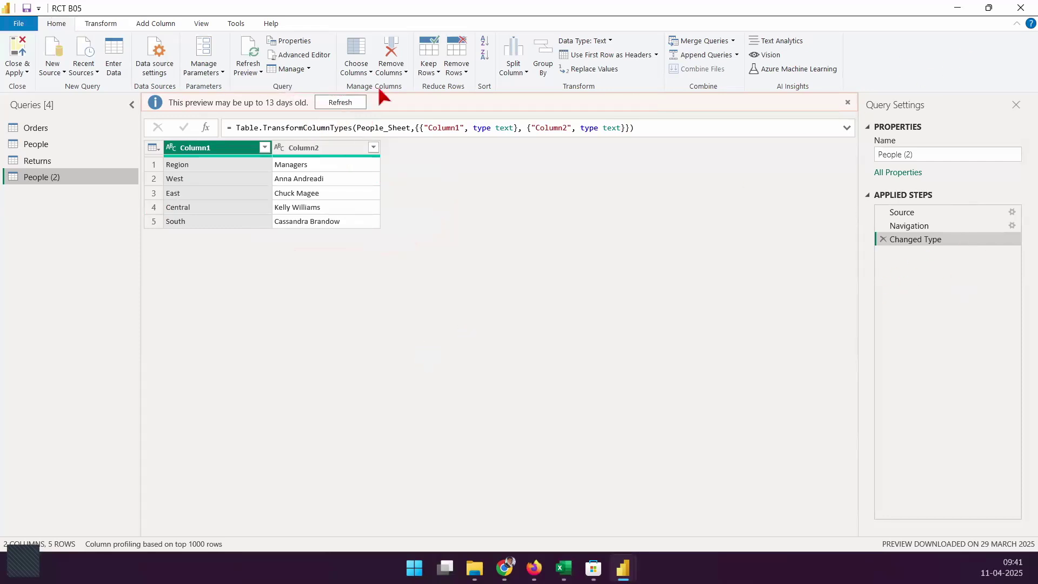
- Close the Power Query Editor with its changes applied and delete the duplicate People (2) table from the model
click(21, 55)
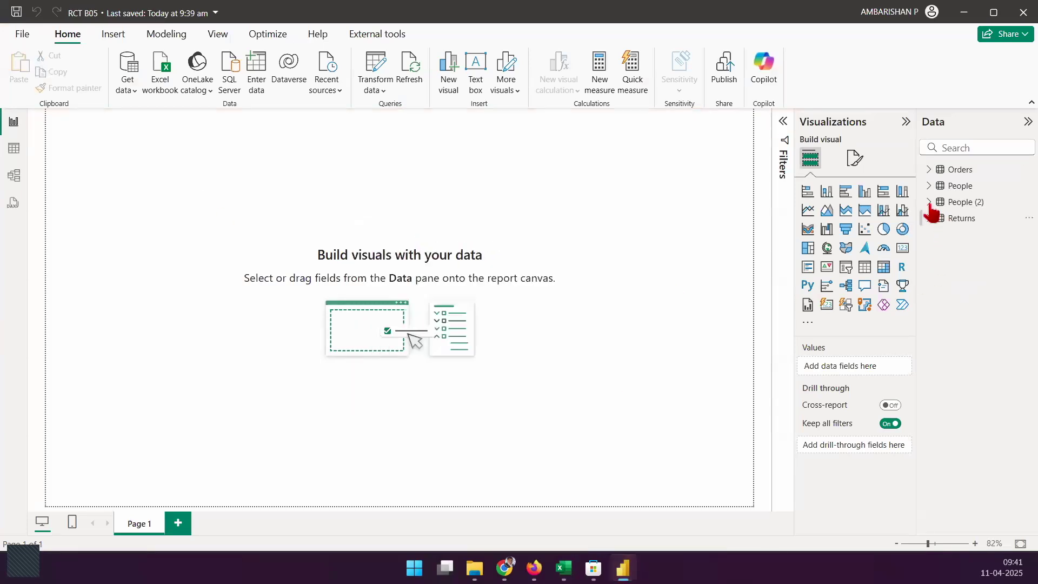
right_click(964, 202)
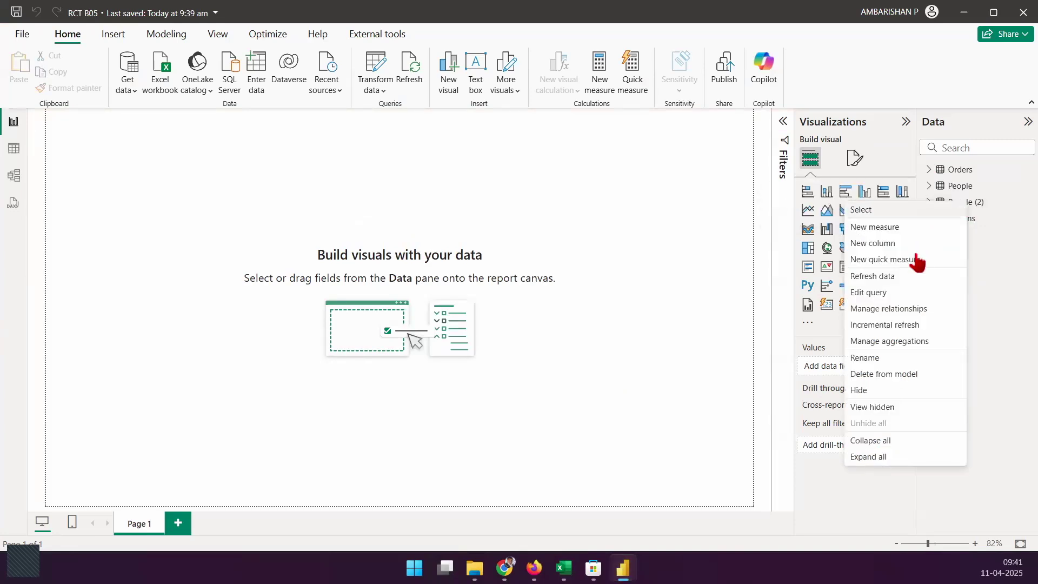
click(904, 375)
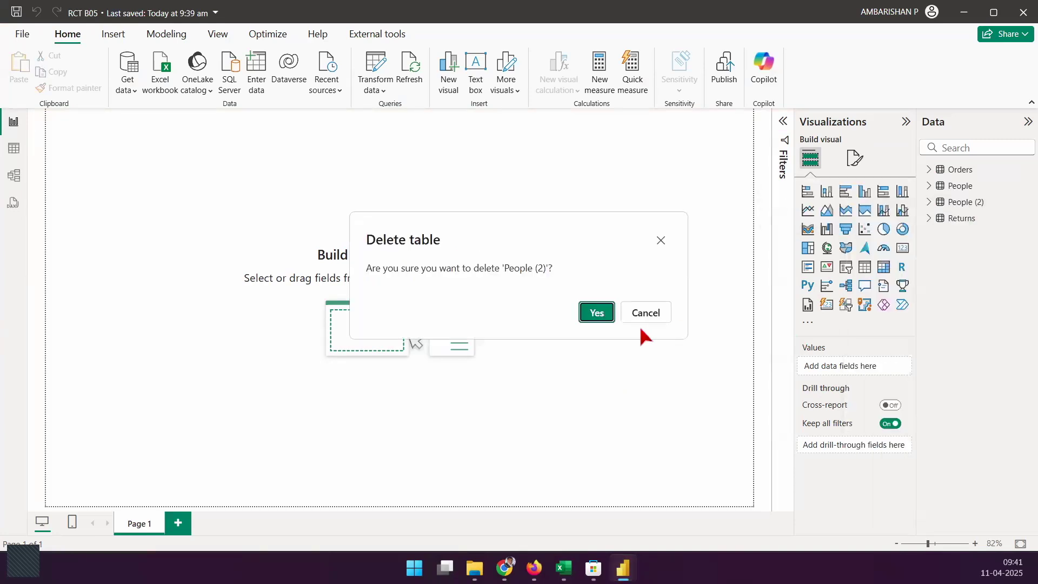
click(597, 313)
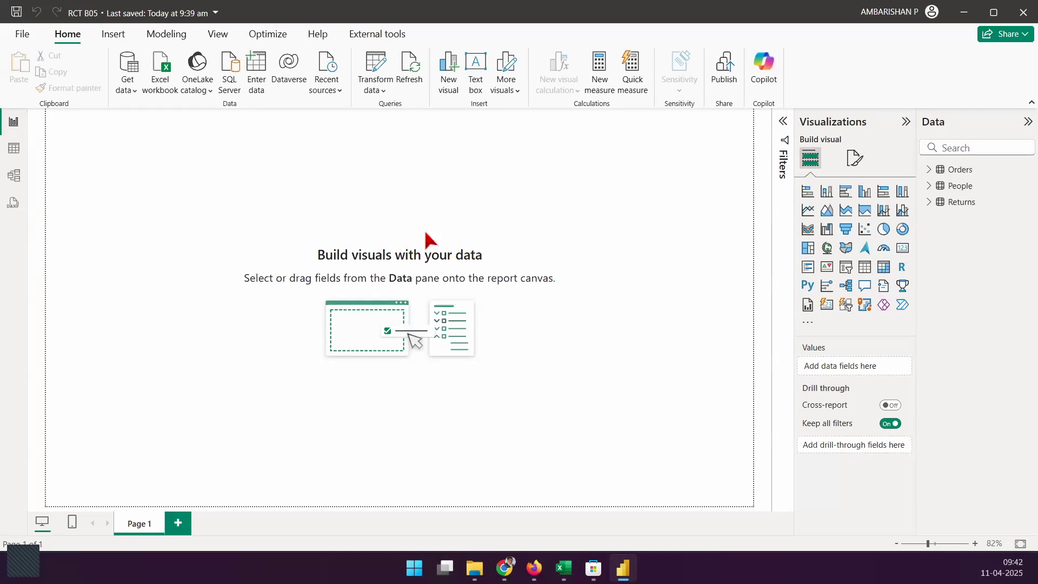
- Save the RCT B05 report
click(16, 11)
mouse_move(139, 45)
mouse_down()
mouse_move(184, 119)
mouse_move(191, 181)
mouse_up()
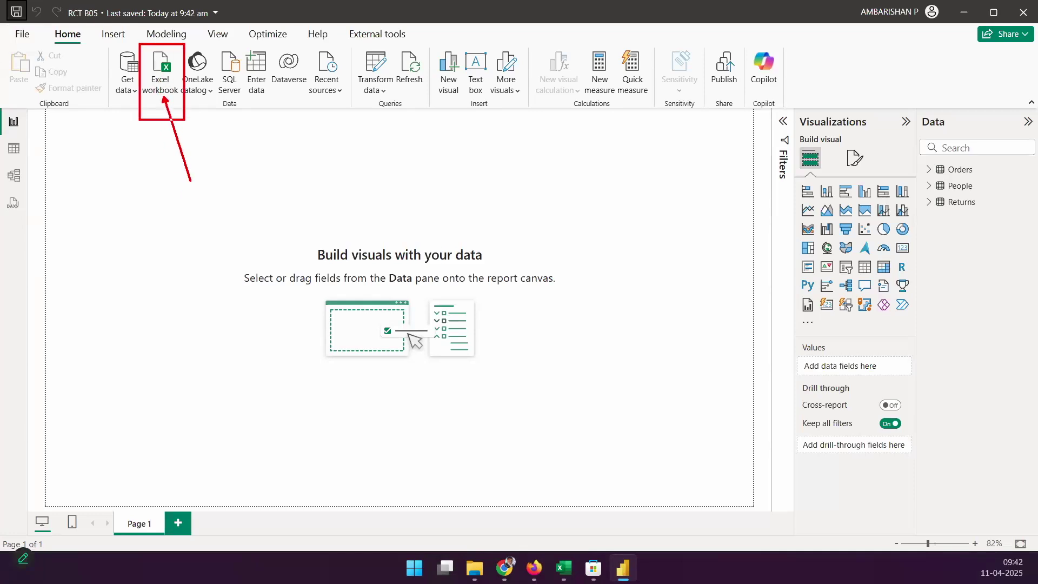
mouse_move(161, 65)
mouse_down()
mouse_move(167, 71)
mouse_move(206, 22)
mouse_up()
mouse_move(180, 107)
mouse_down()
mouse_move(189, 125)
mouse_move(776, 210)
mouse_move(949, 190)
mouse_move(895, 232)
mouse_up()
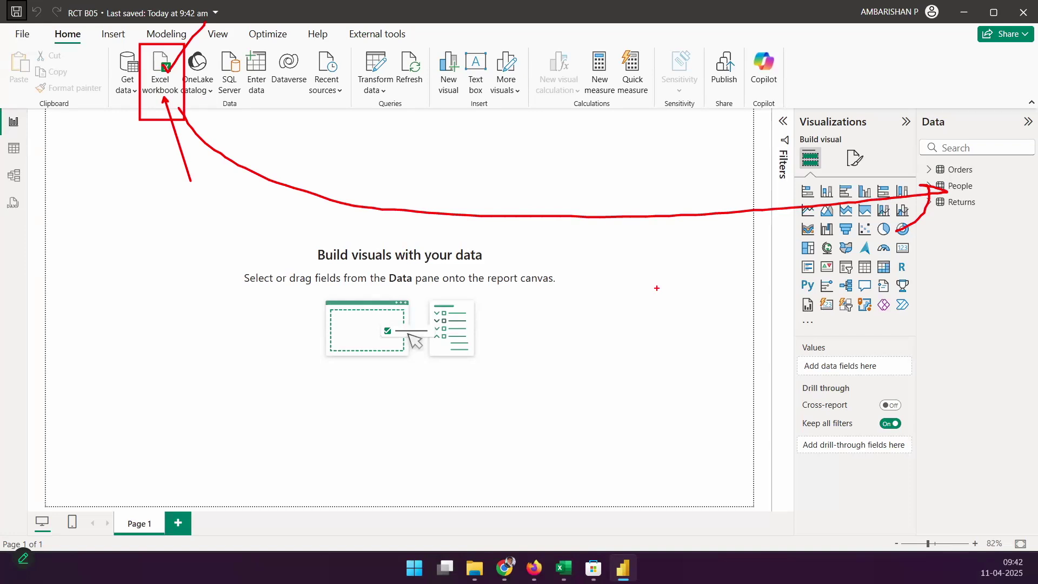
key(Escape)
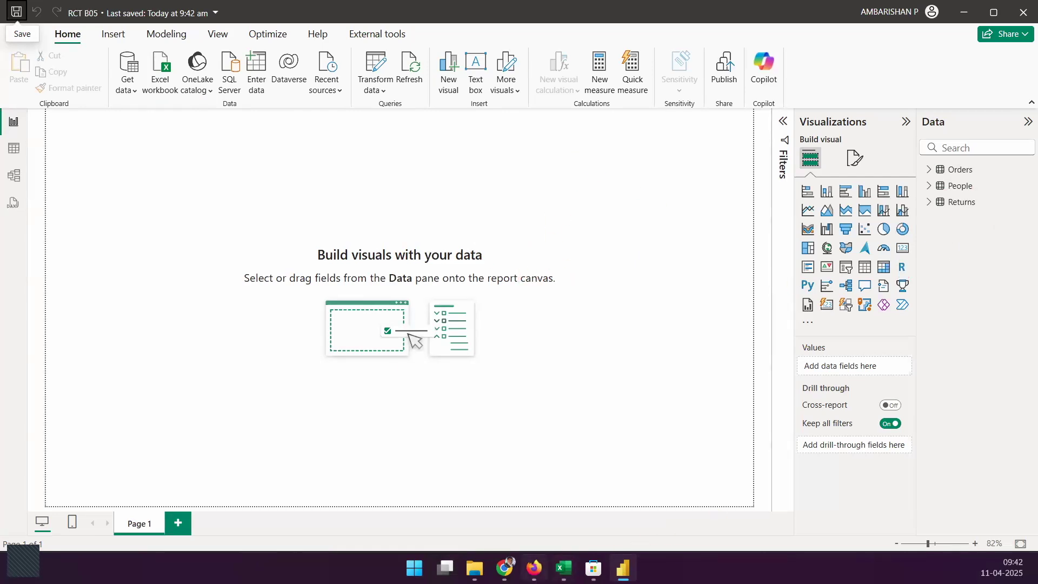
- Switch to Firefox and return to the Google results to examine the "sample supermarket dataset" search
click(534, 568)
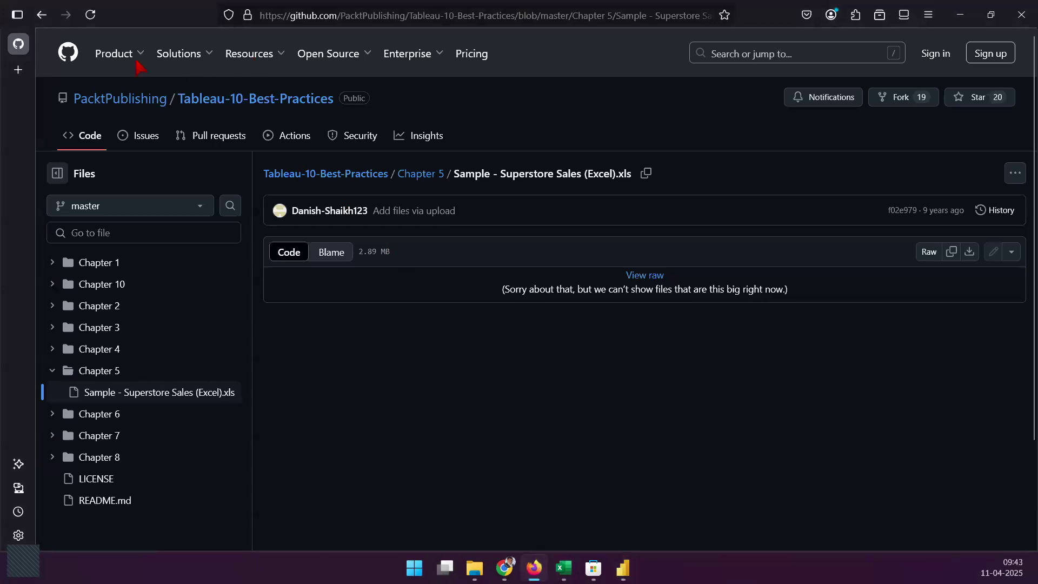
click(42, 14)
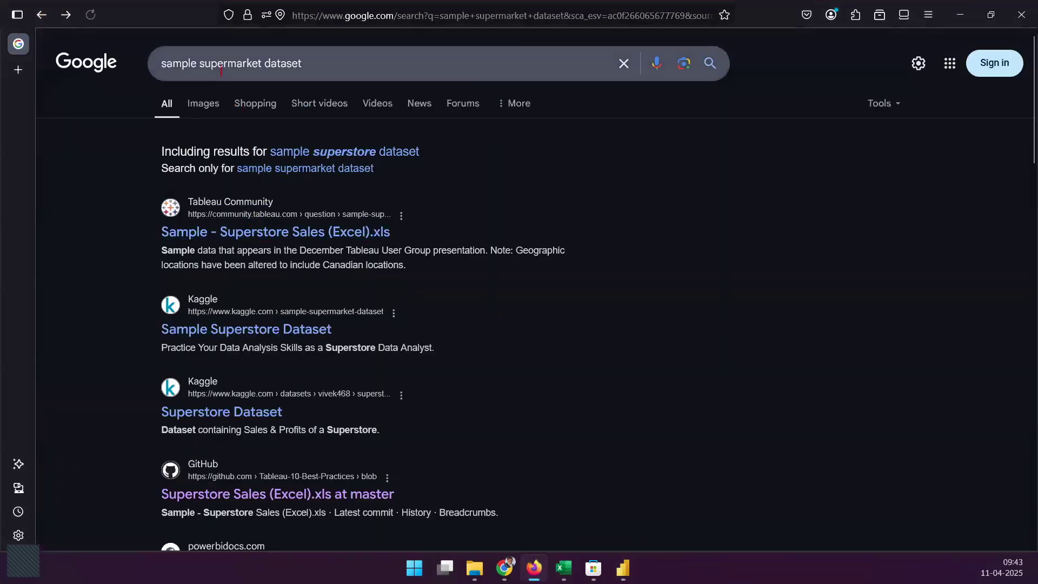
double_click(230, 63)
triple_click(171, 63)
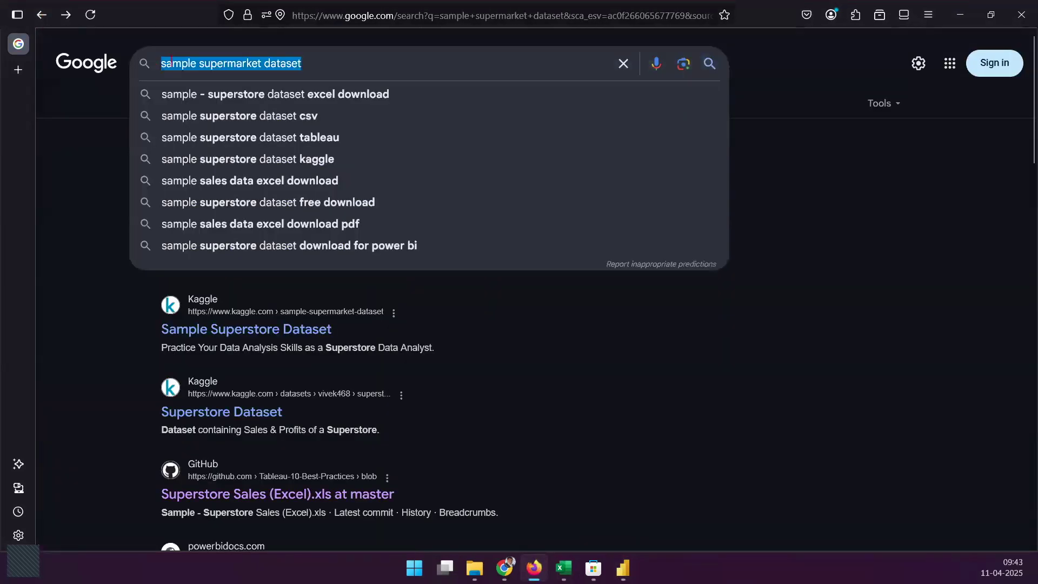
click(768, 264)
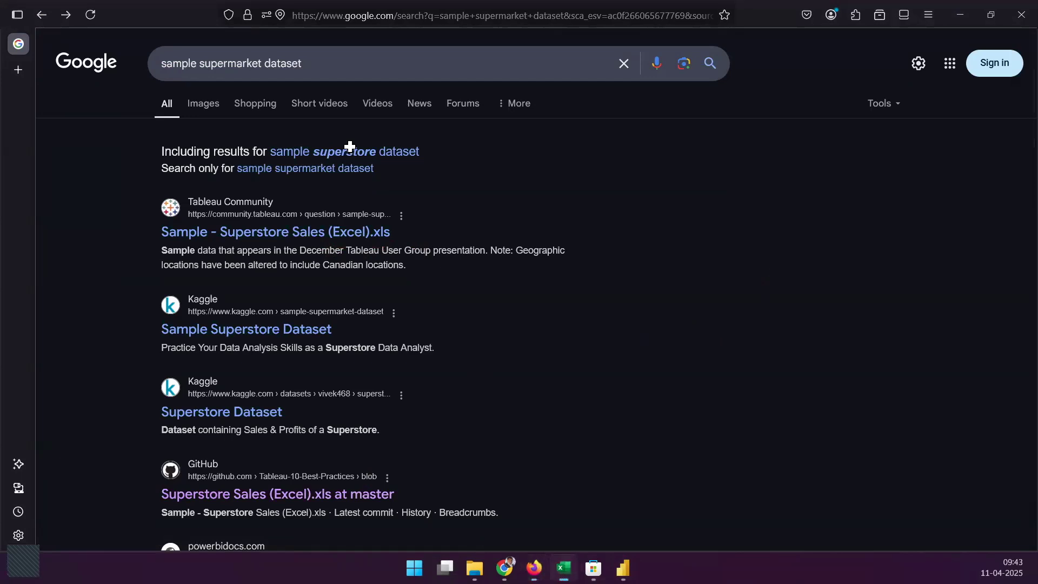
- Switch to Excel, view the file formats offered when saving a copy of Sample - Superstore - new.xlsx, and cancel the save
click(564, 568)
click(20, 40)
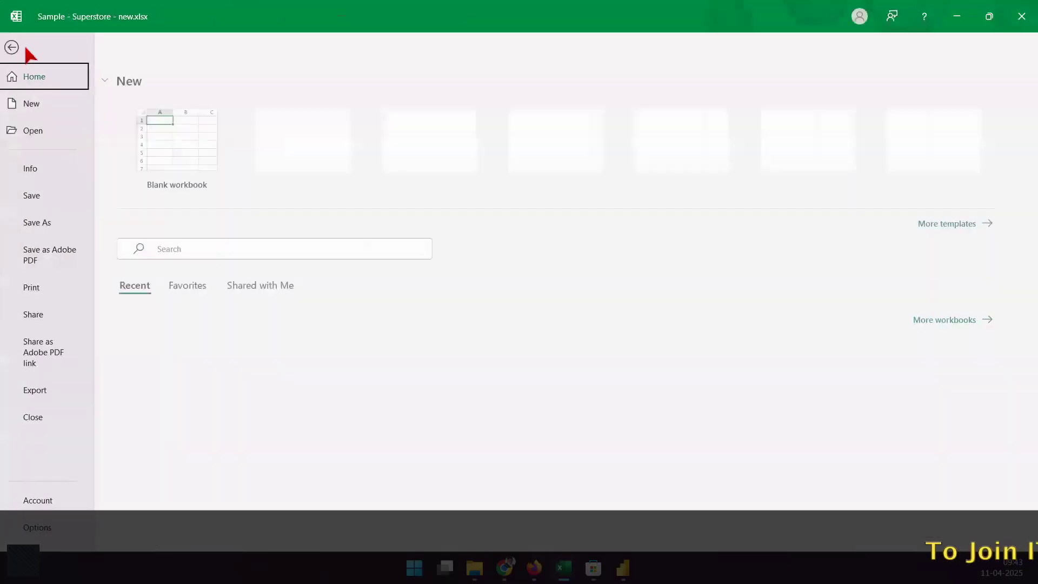
click(48, 223)
click(186, 365)
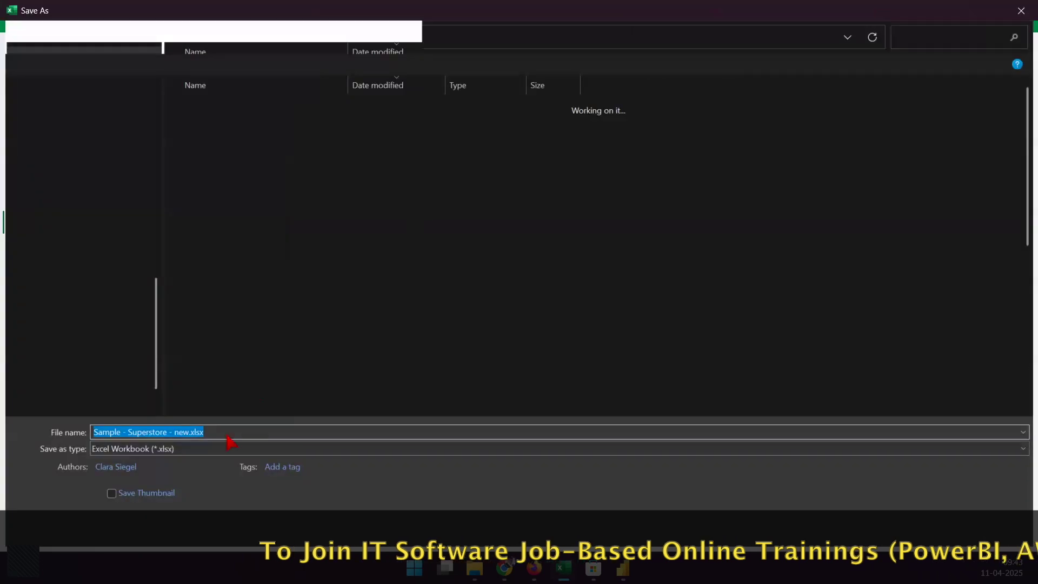
click(233, 448)
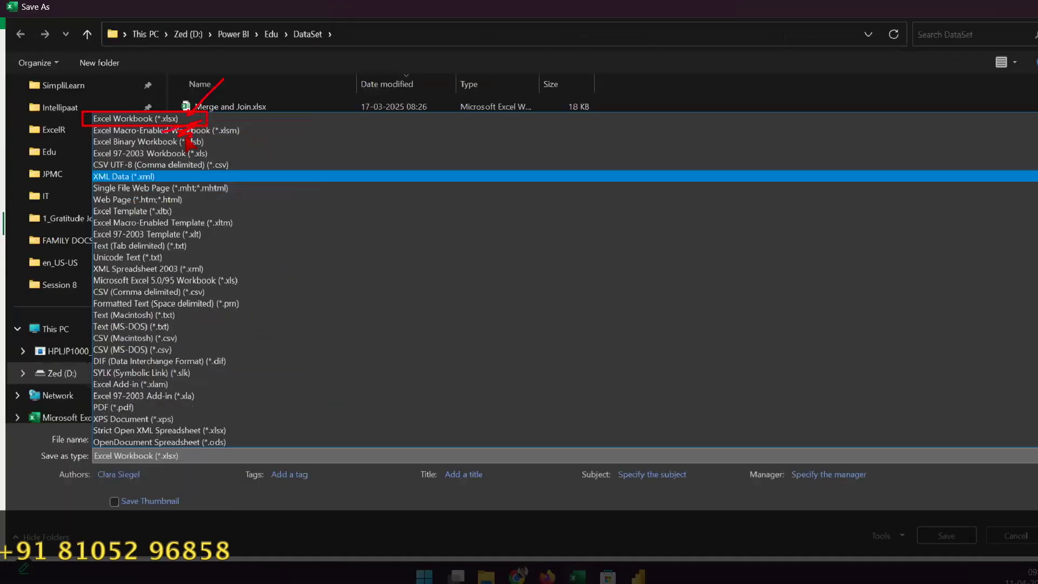
key(Escape)
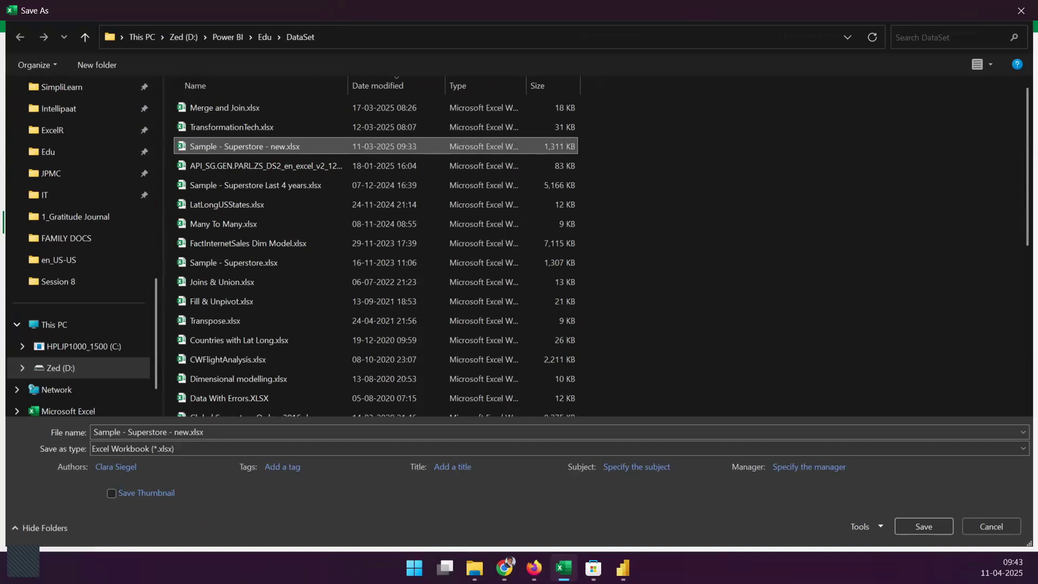
click(991, 526)
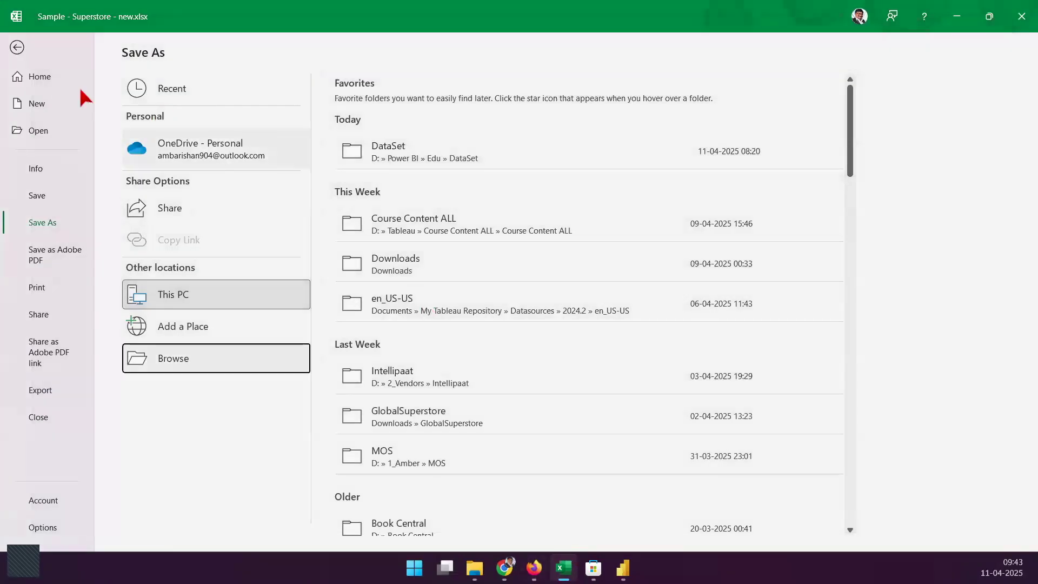
- Return to the People sheet and close the Sample - Superstore - new.xlsx workbook
click(23, 50)
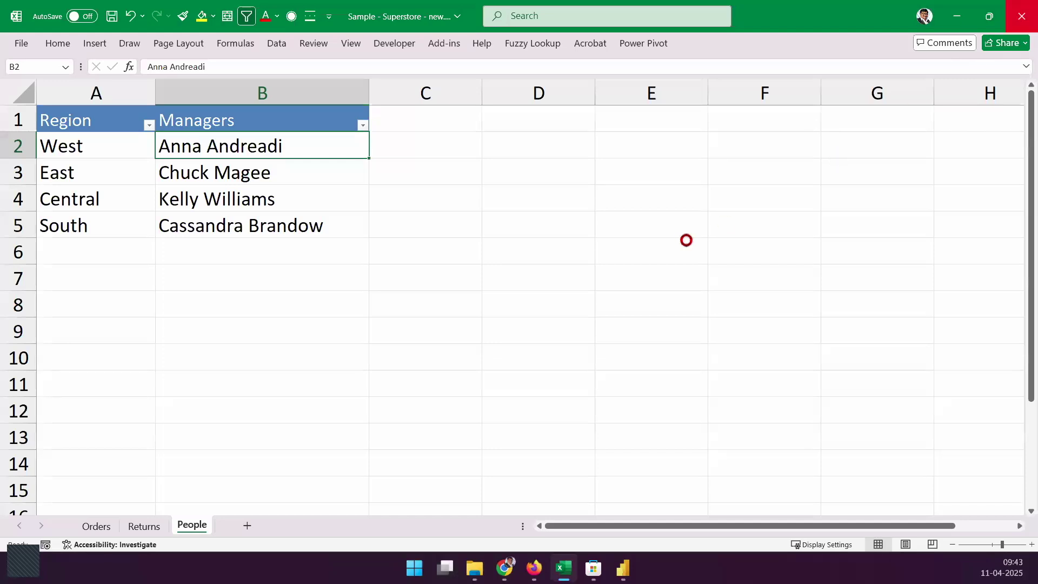
key(ctrl+w)
click(560, 381)
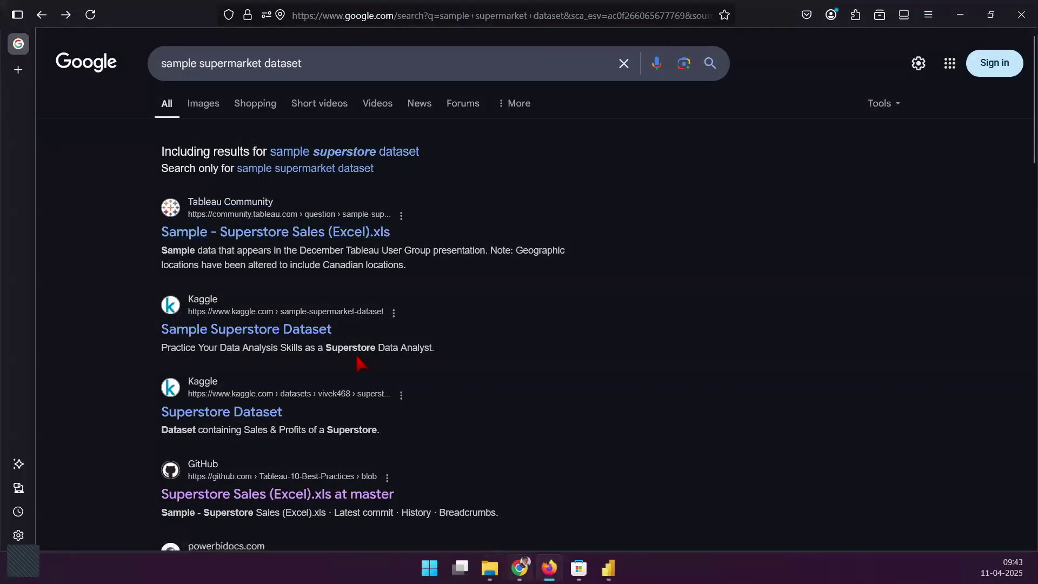
- View the DataSet folder in File Explorer and the dataset search results in Firefox, and return to the Power BI report
key(alt+Tab)
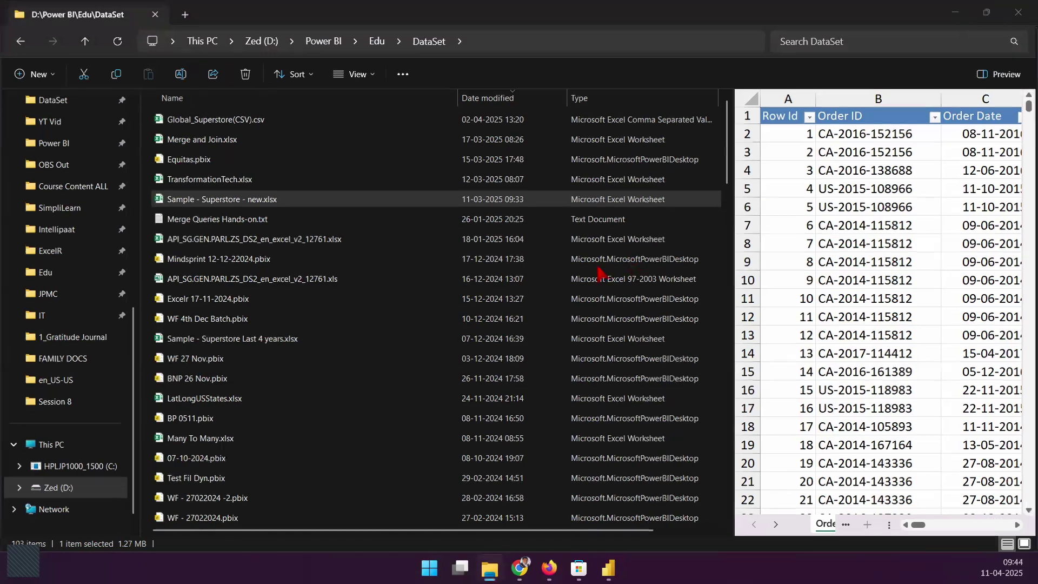
click(550, 568)
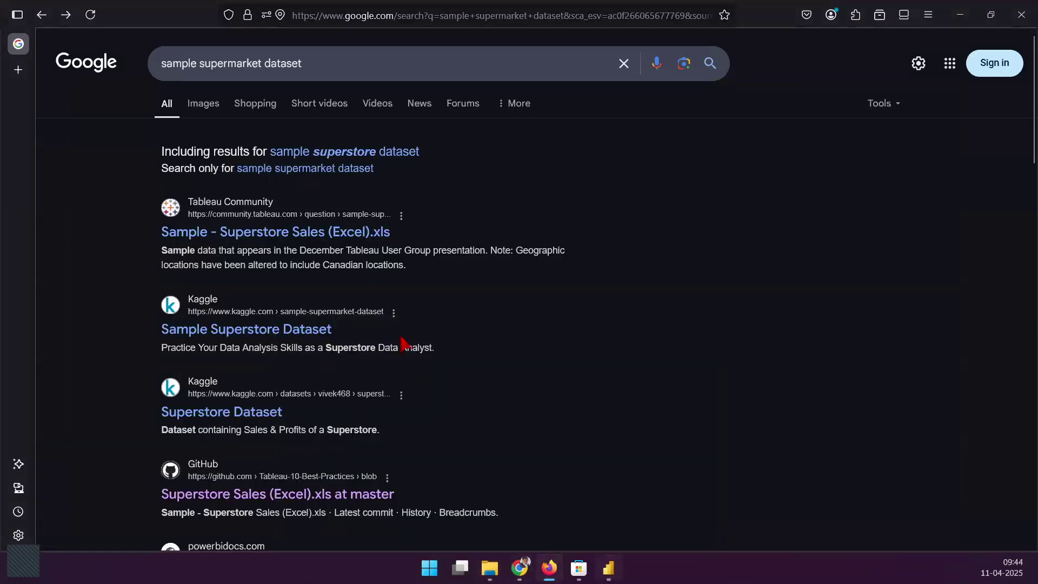
key(alt+Tab)
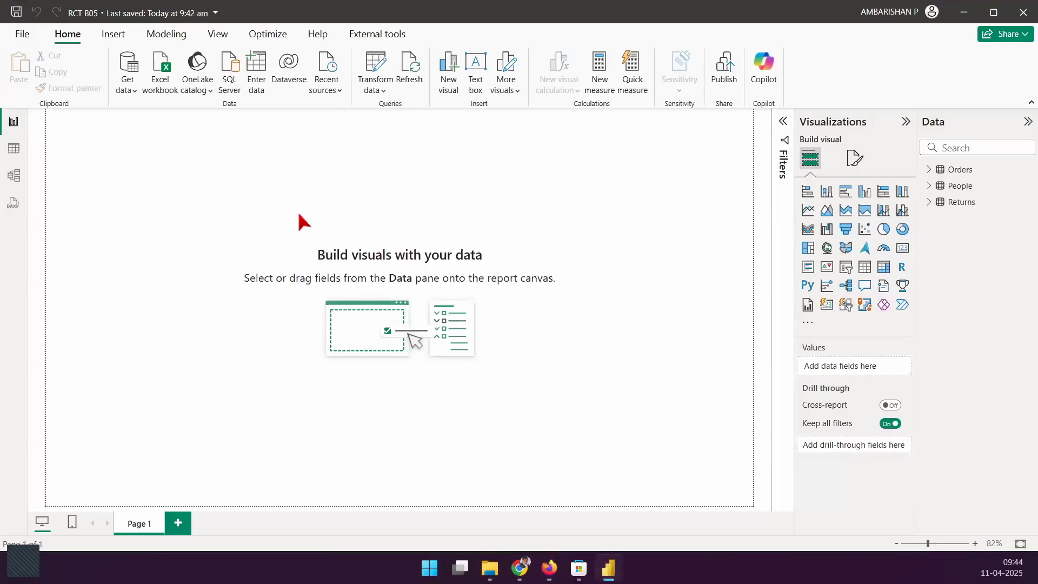